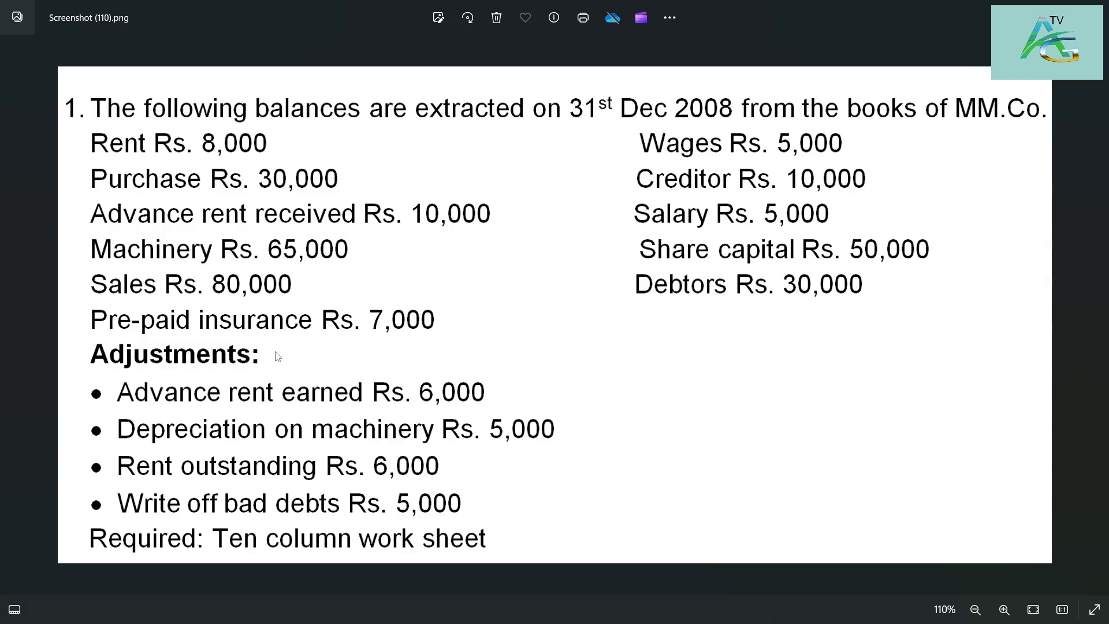
- Switch from the MM.Co. question image to the Word worksheet document
key(alt+Tab)
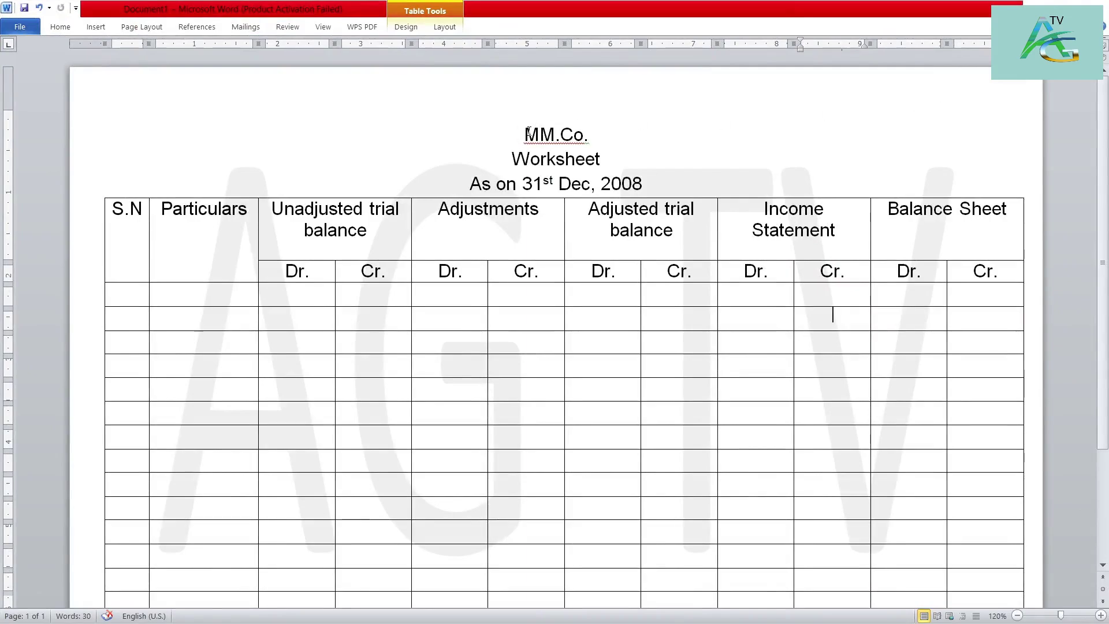
- Highlight the MM.Co., Worksheet and date title lines, the Dr./Cr. subheadings and the S.N heading
drag(521, 136, 587, 134)
drag(511, 160, 610, 161)
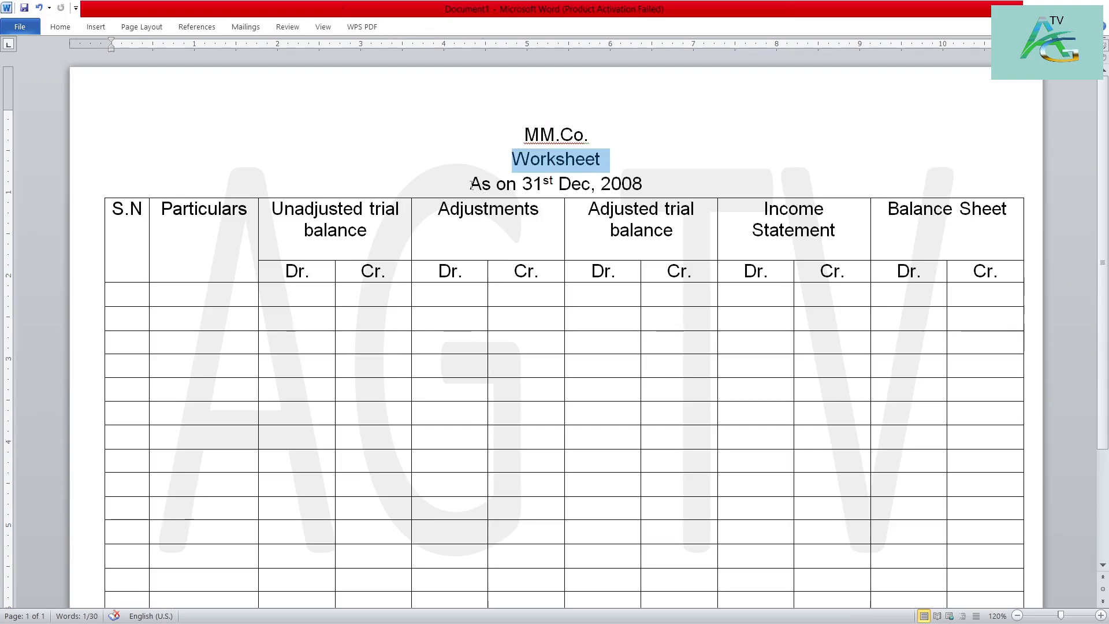
drag(470, 183, 650, 185)
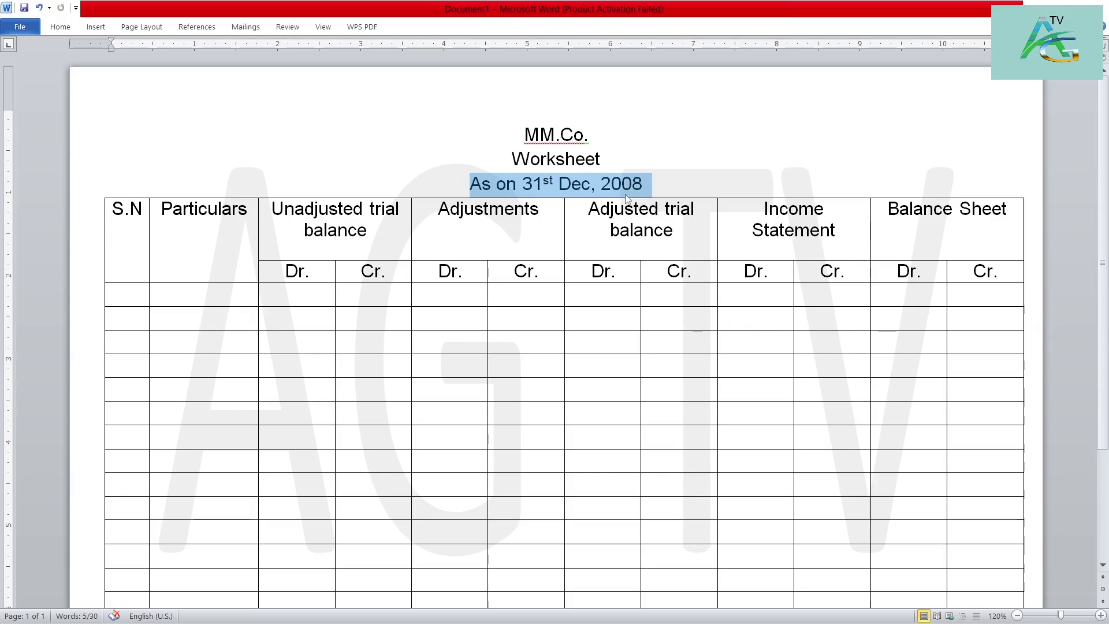
click(720, 191)
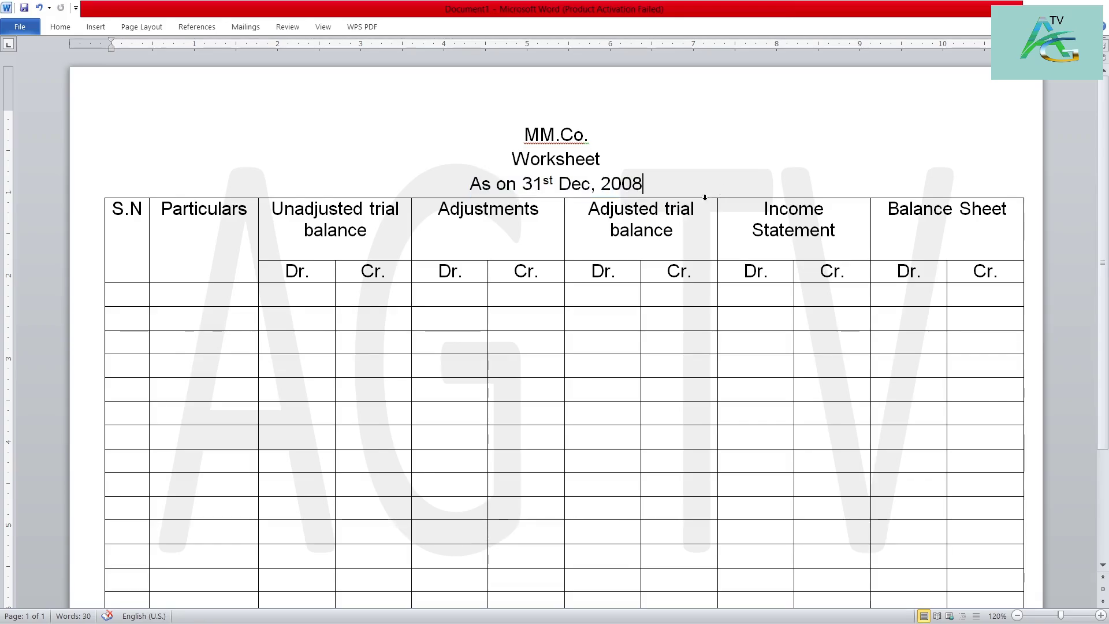
drag(280, 271, 971, 285)
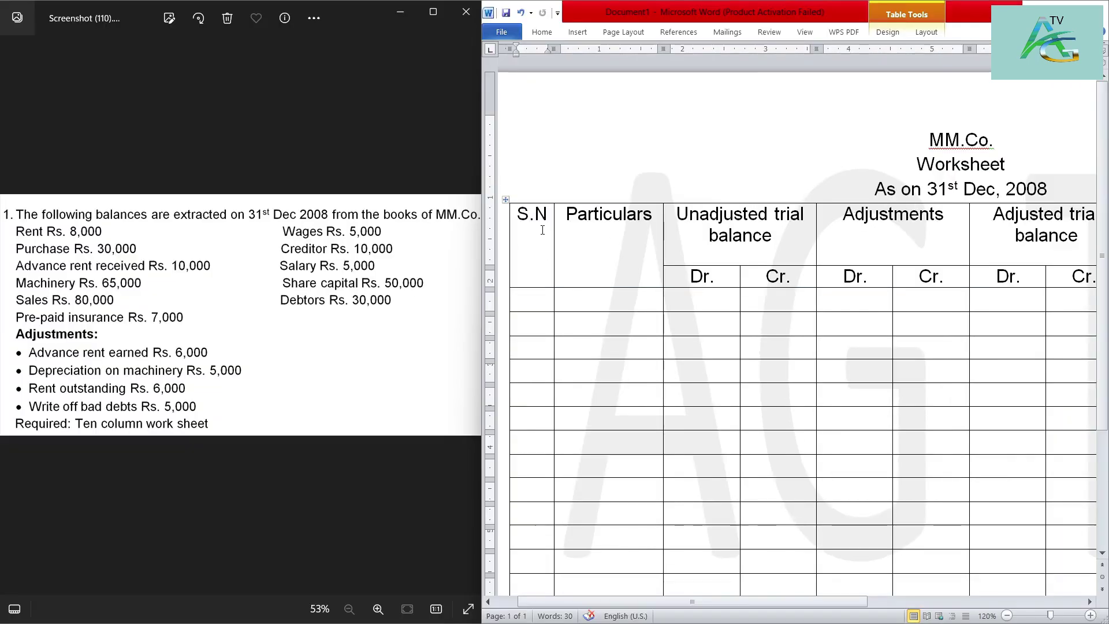
drag(550, 215, 517, 219)
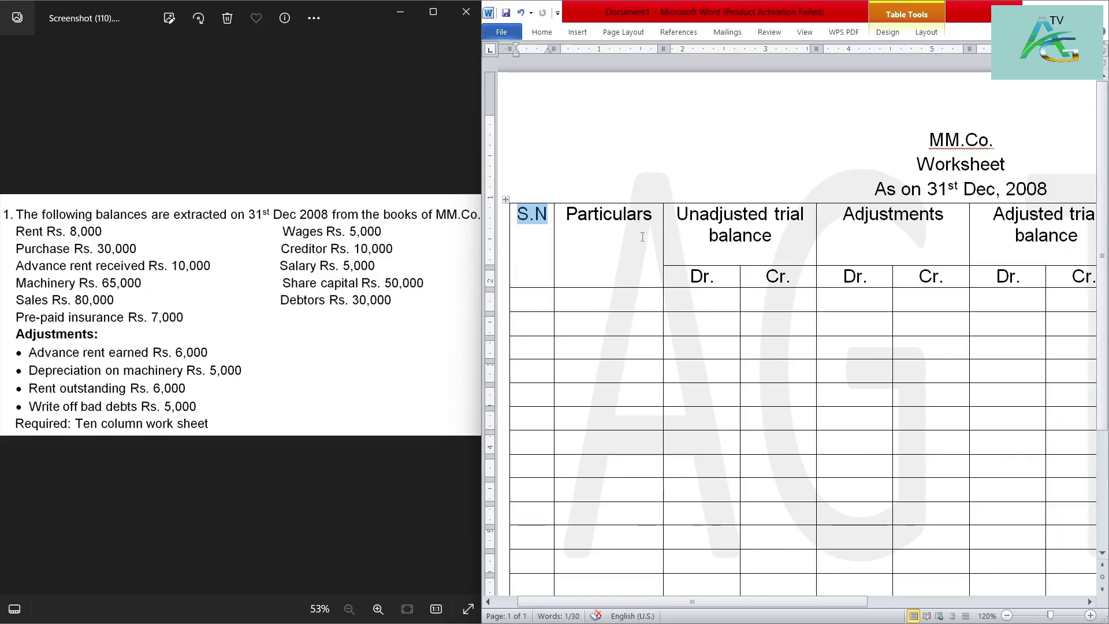
drag(643, 216, 566, 216)
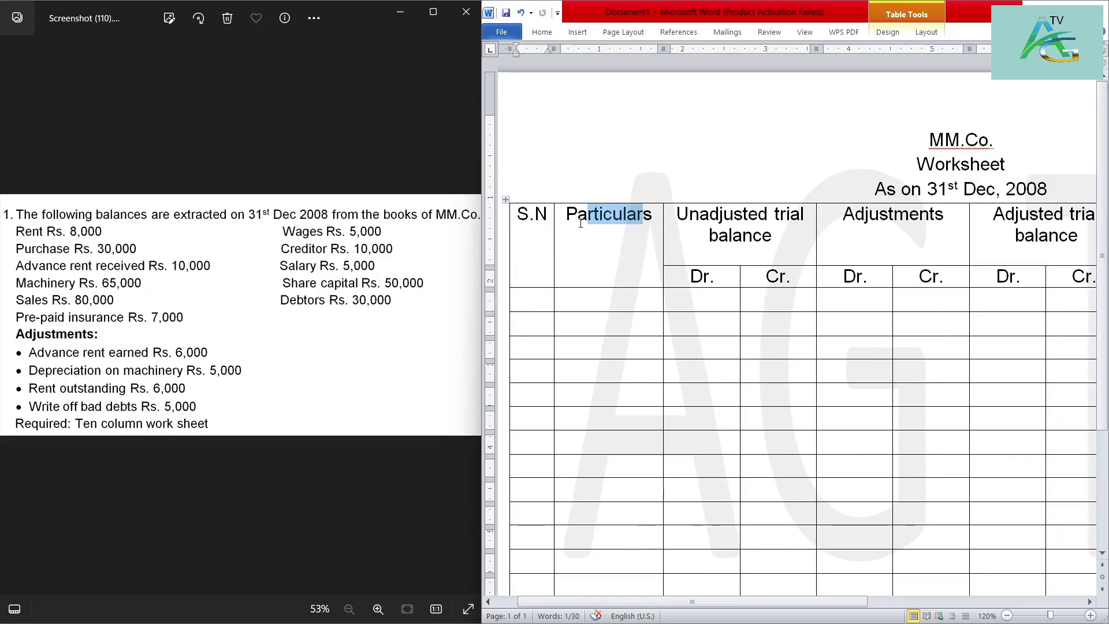
click(193, 316)
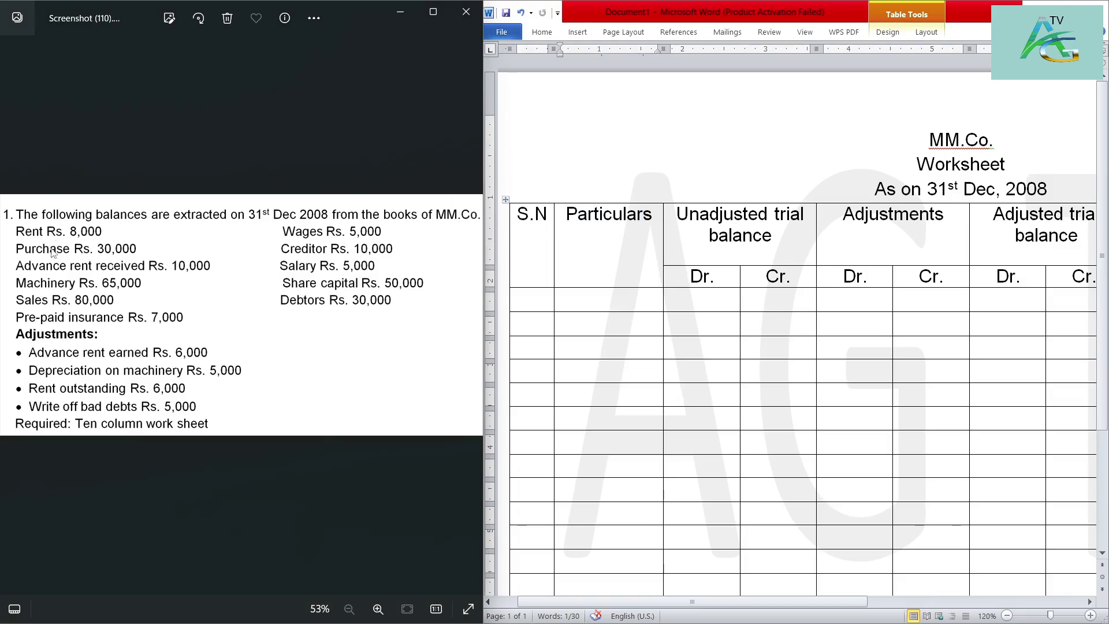
key(alt+Tab)
click(589, 304)
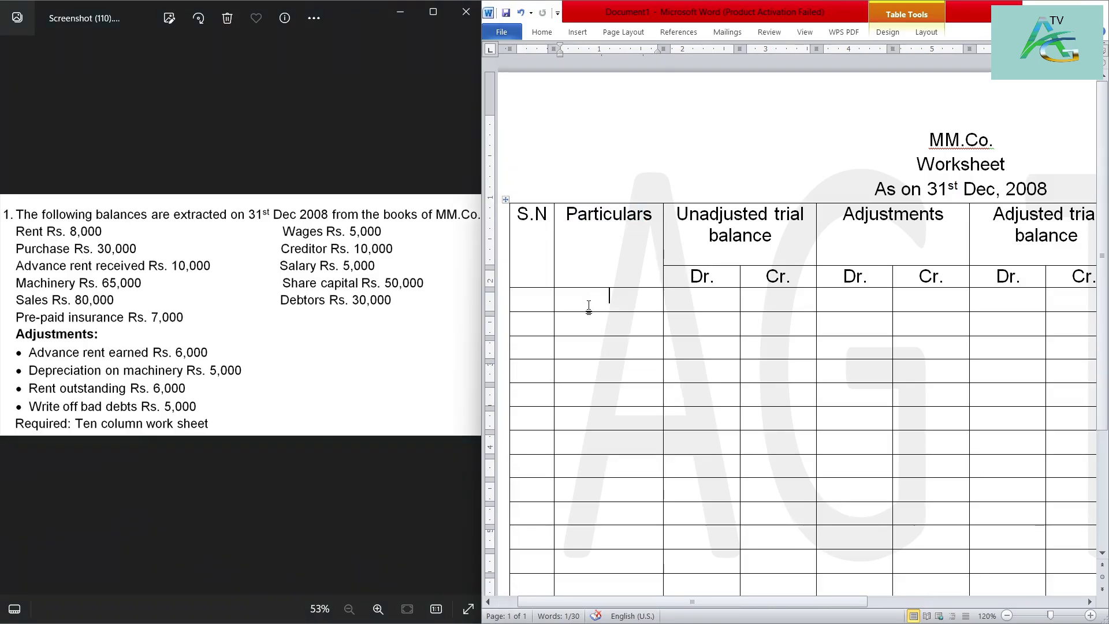
drag(675, 213, 793, 236)
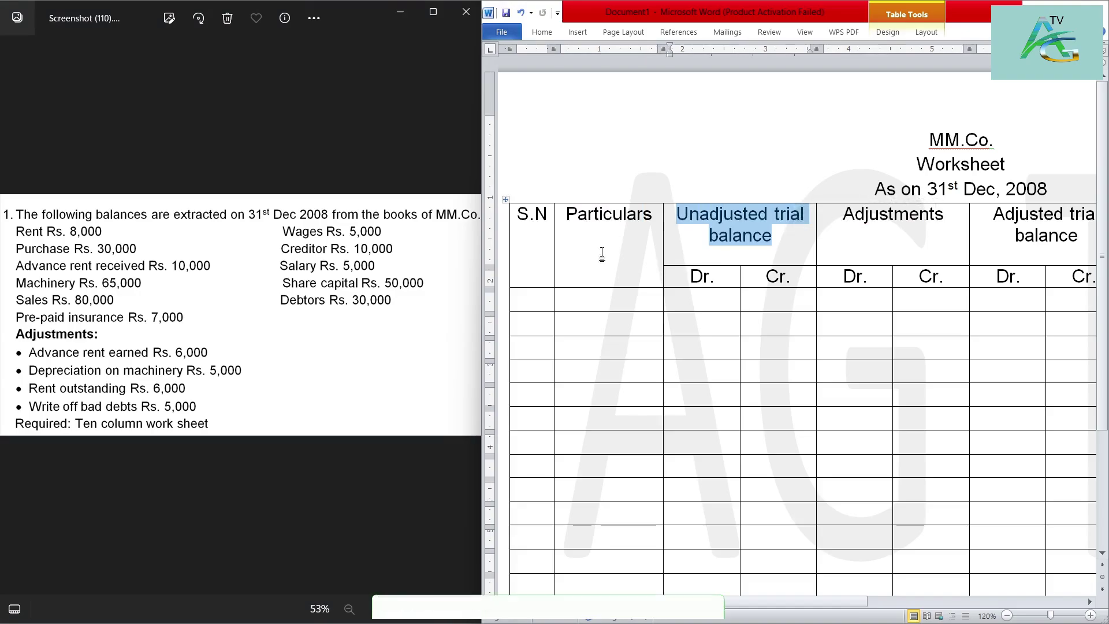
click(693, 300)
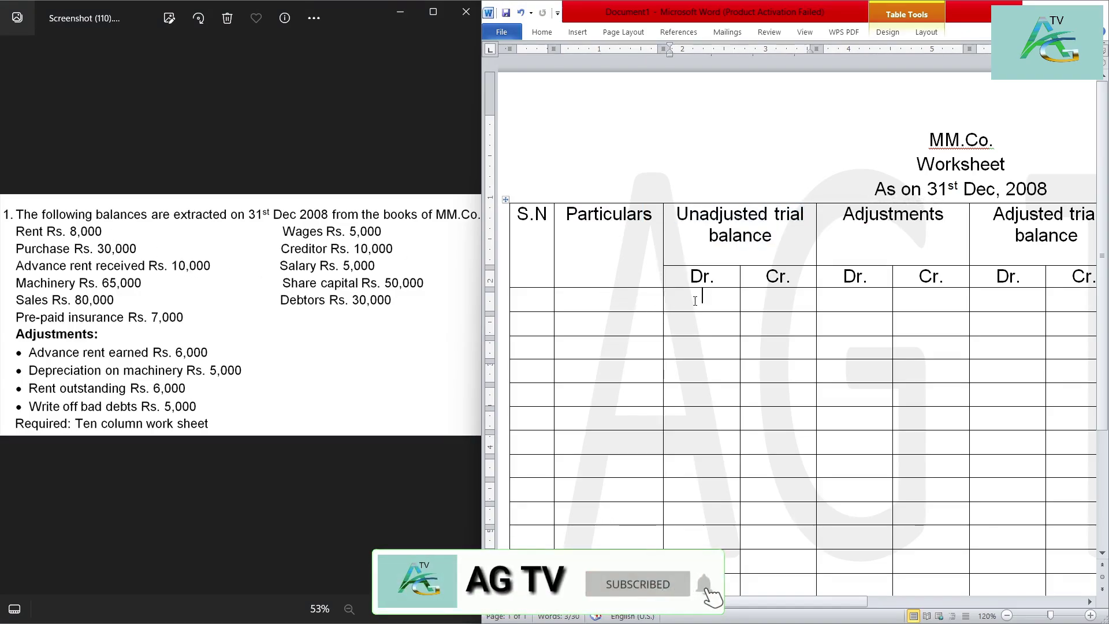
click(788, 303)
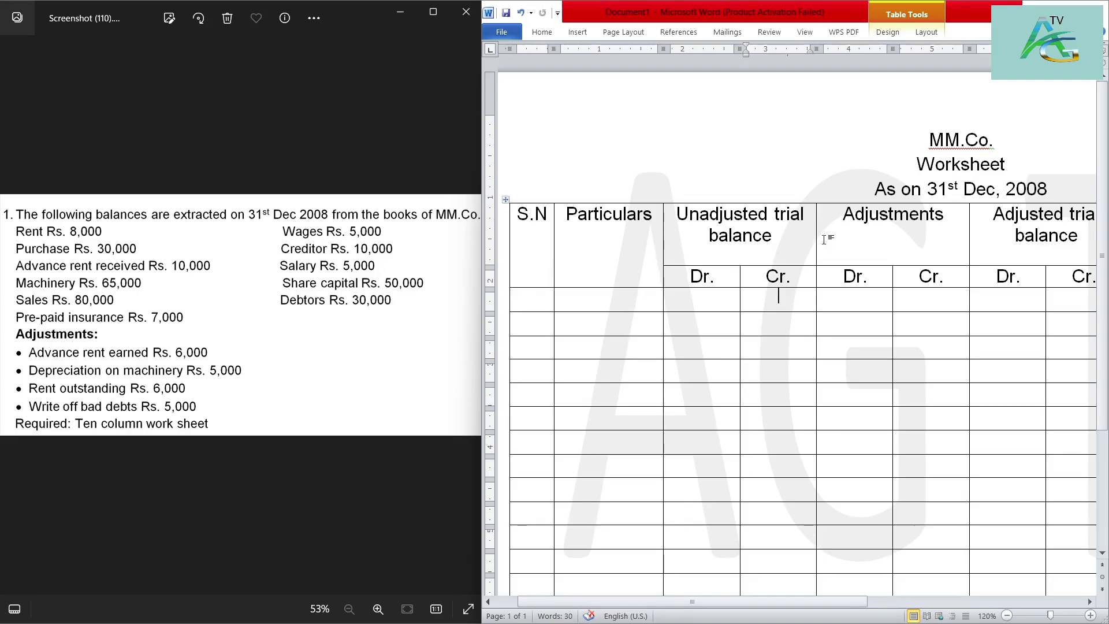
drag(844, 215, 942, 226)
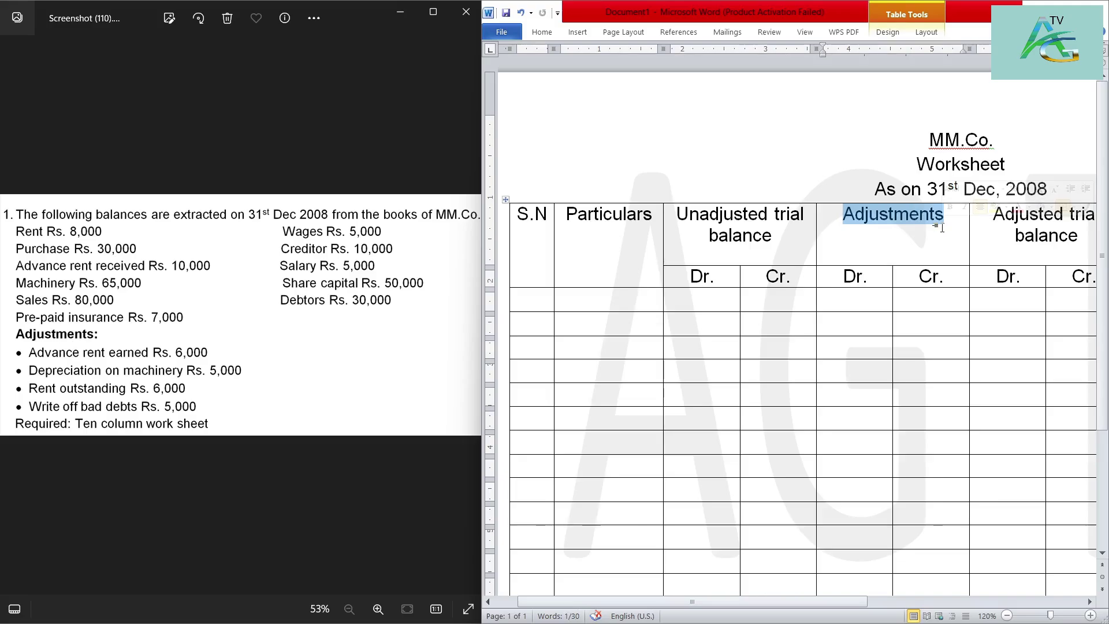
double_click(857, 276)
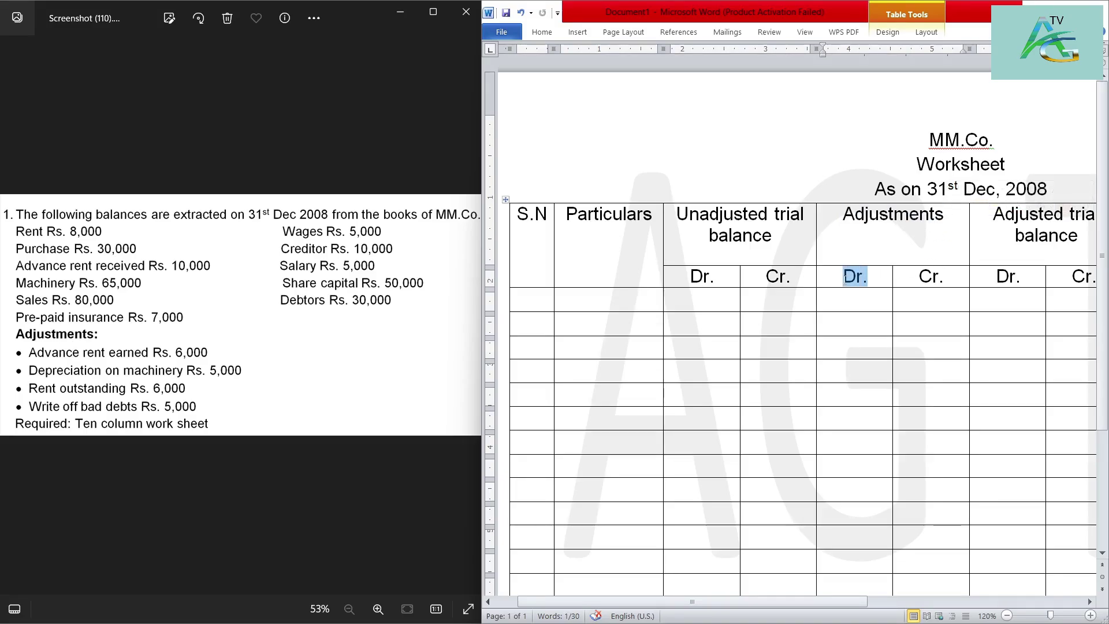
double_click(931, 277)
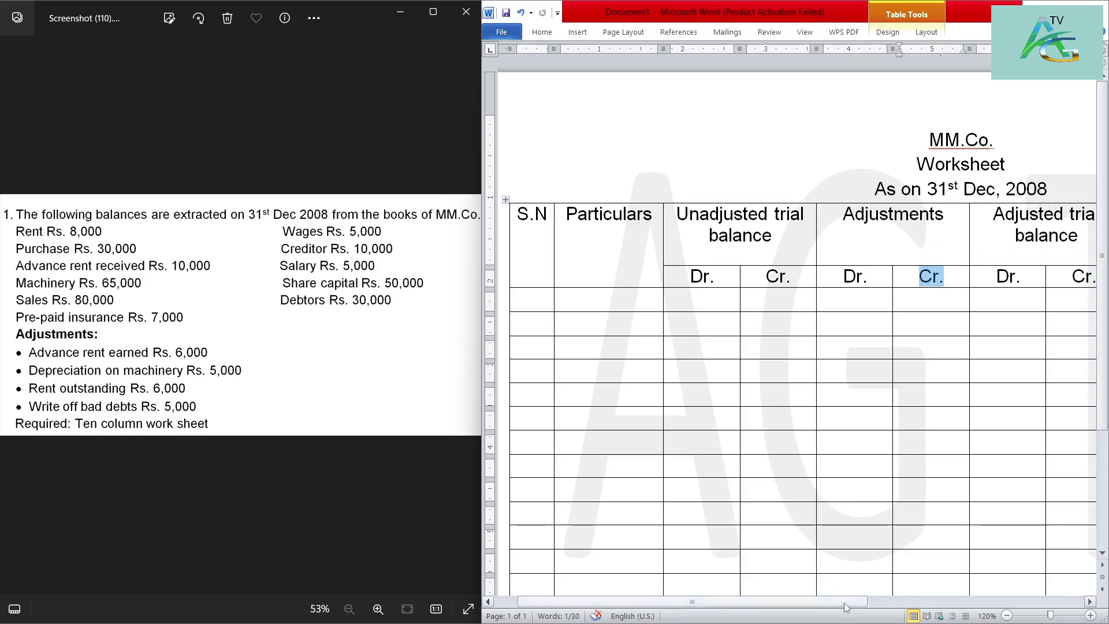
drag(844, 601, 901, 604)
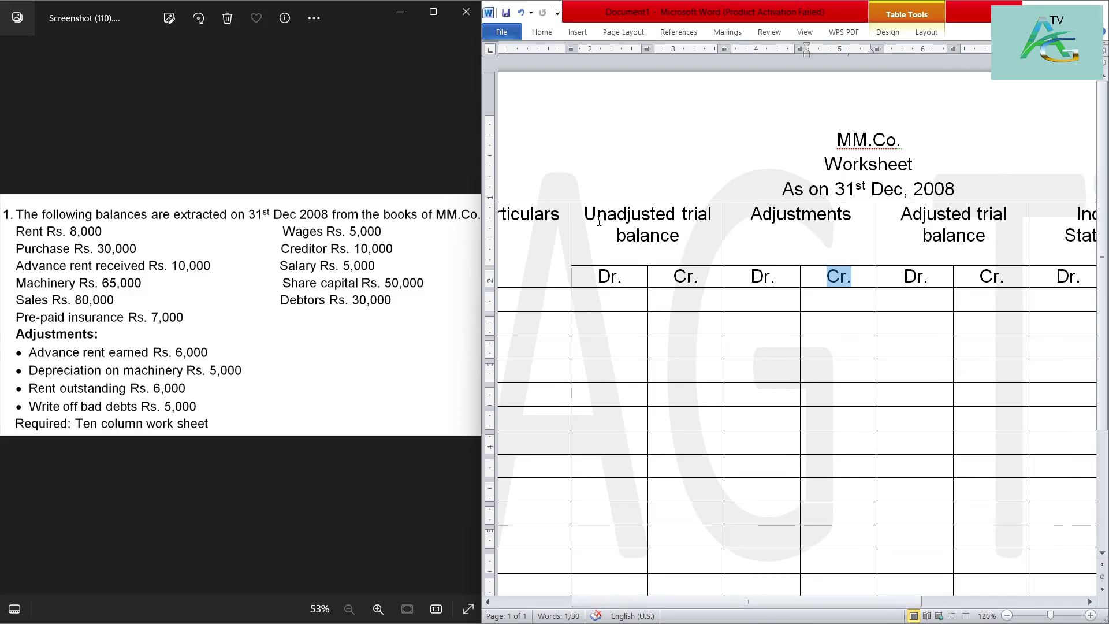
drag(588, 216, 821, 248)
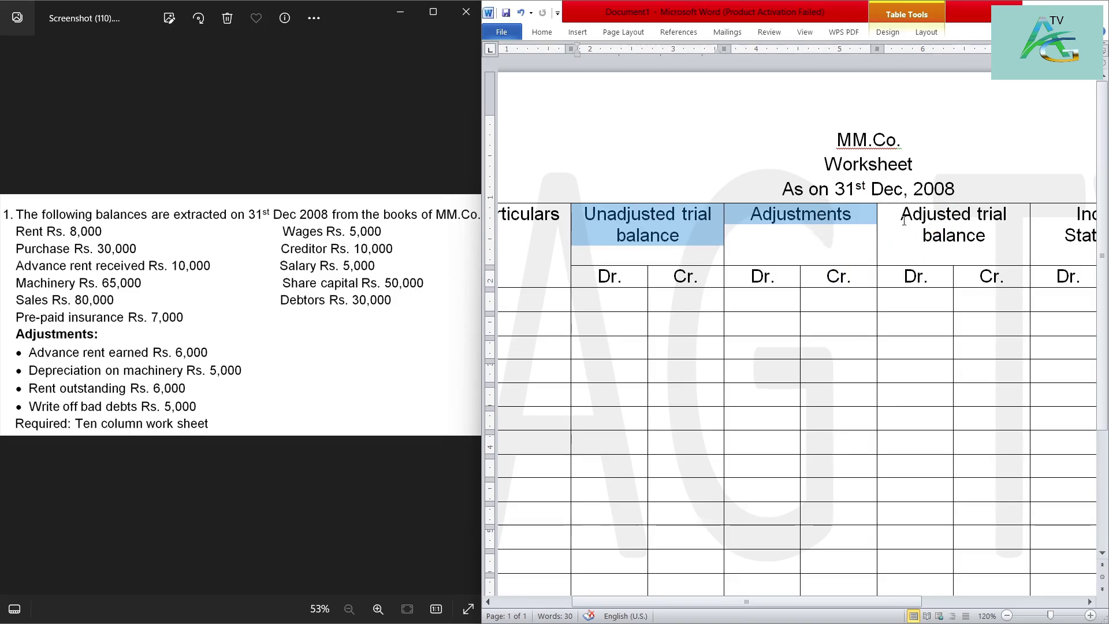
drag(904, 221, 1008, 253)
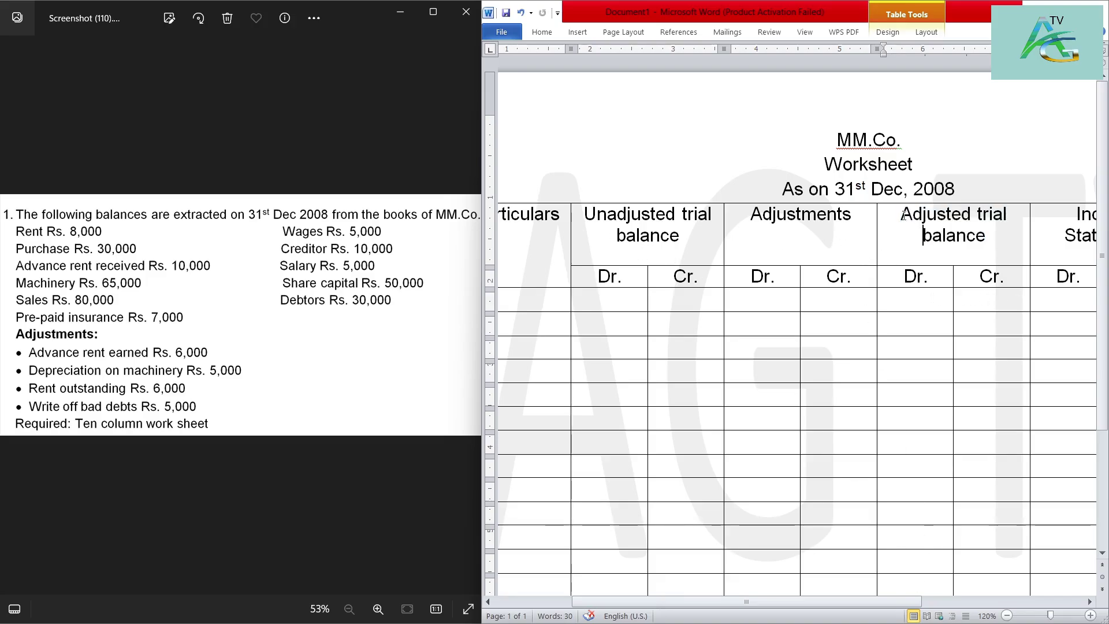
drag(901, 215, 985, 242)
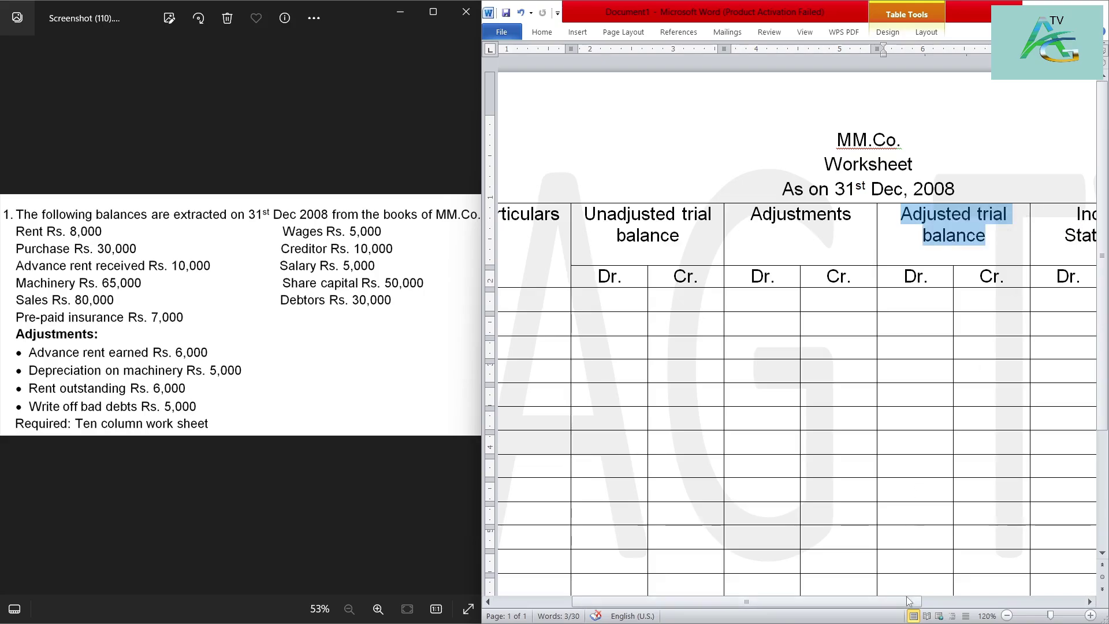
drag(907, 600, 1078, 619)
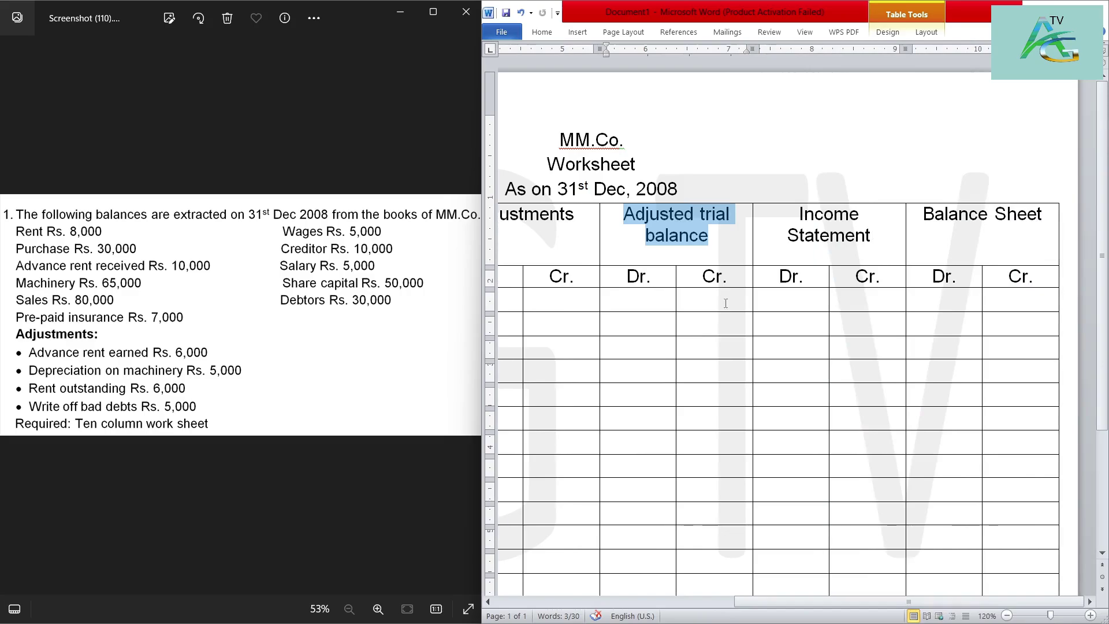
drag(803, 217, 871, 236)
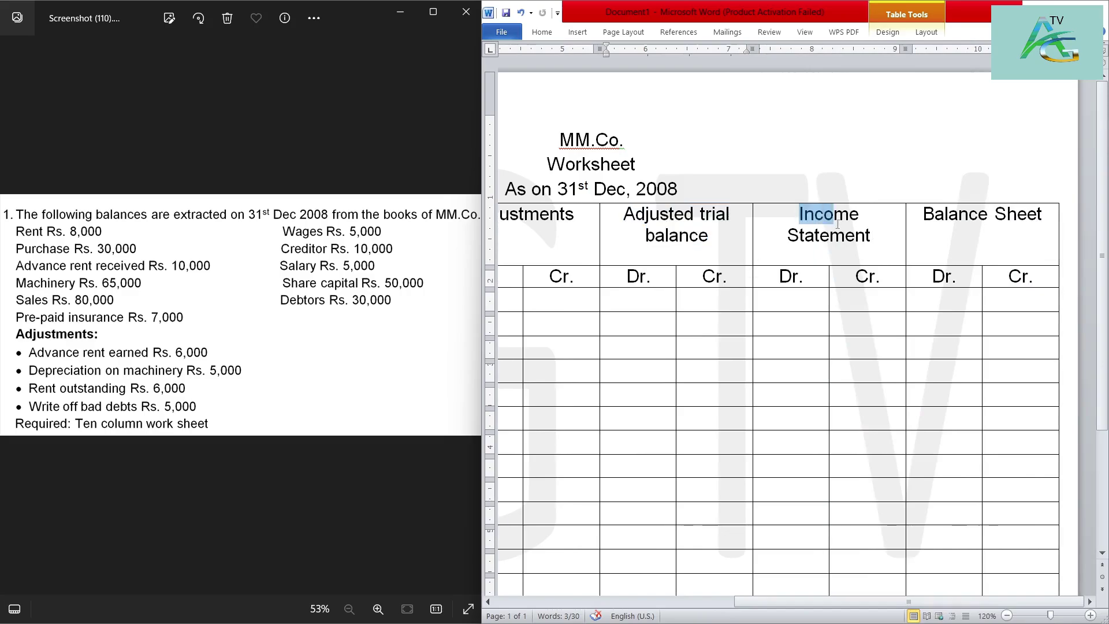
click(928, 246)
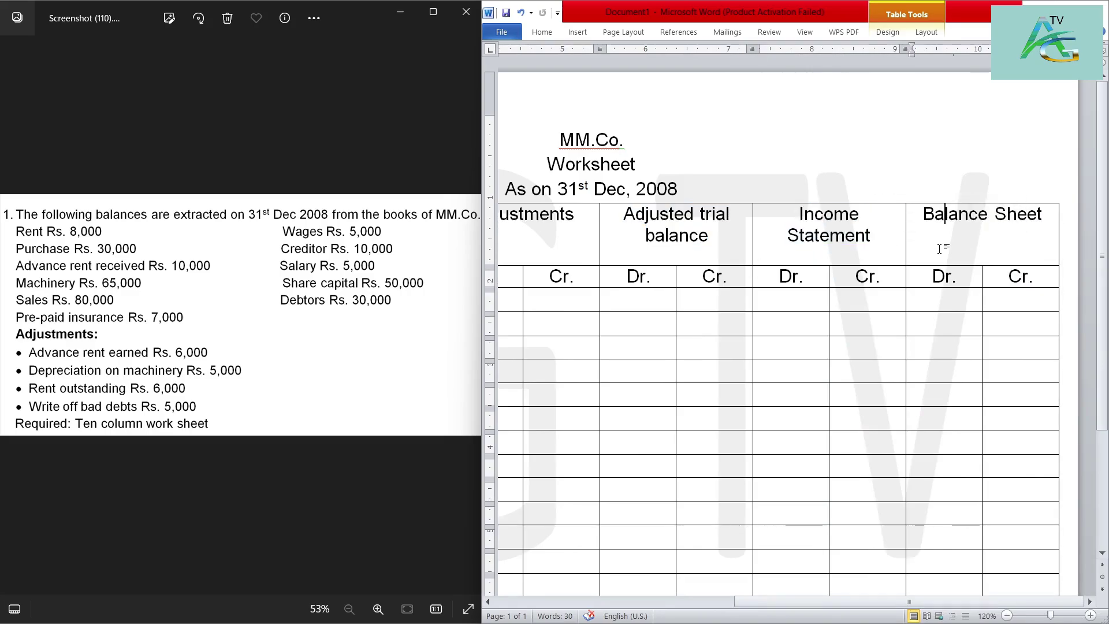
drag(930, 601, 689, 601)
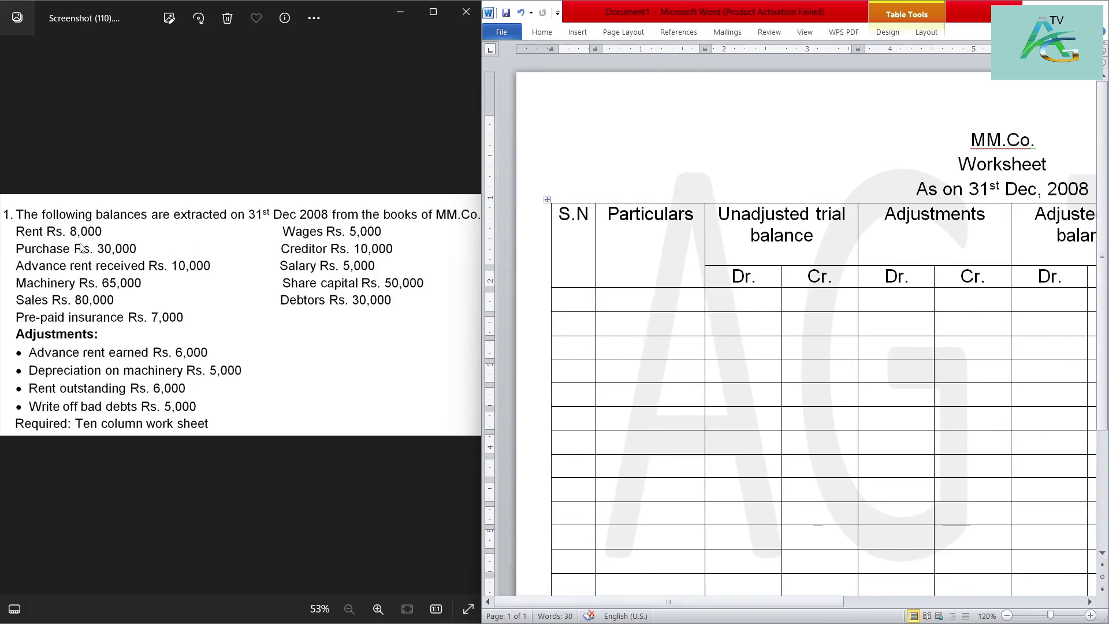
- Enter row 1 as Rent with an unadjusted debit of 8,000
click(584, 304)
text(1.)
click(661, 306)
text(Rent)
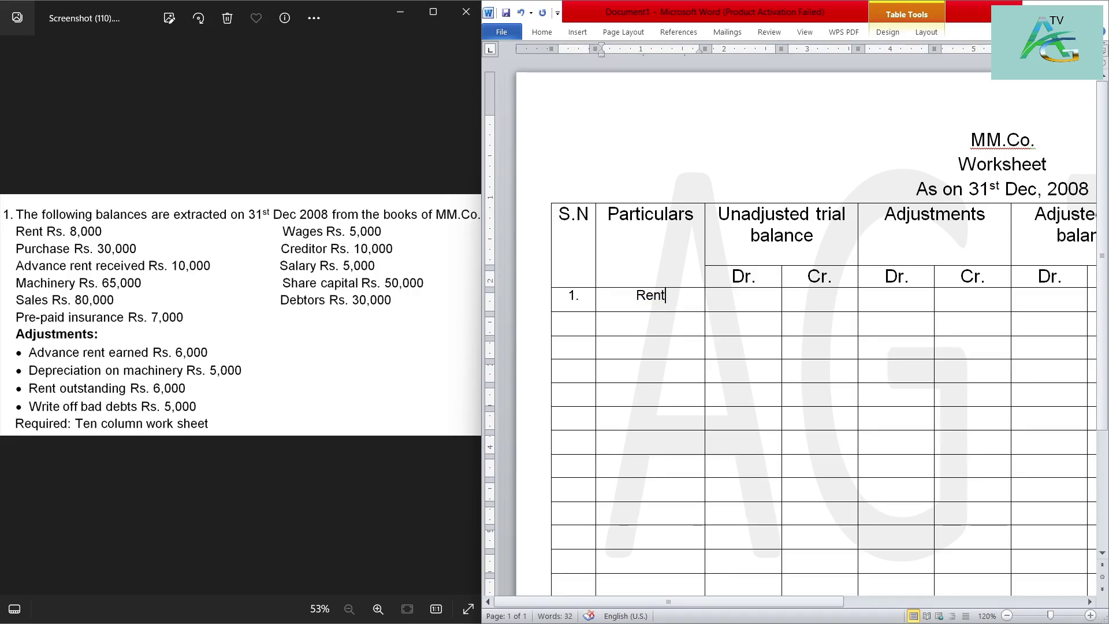
click(732, 302)
click(809, 300)
drag(756, 277, 729, 277)
click(741, 299)
text(8,000)
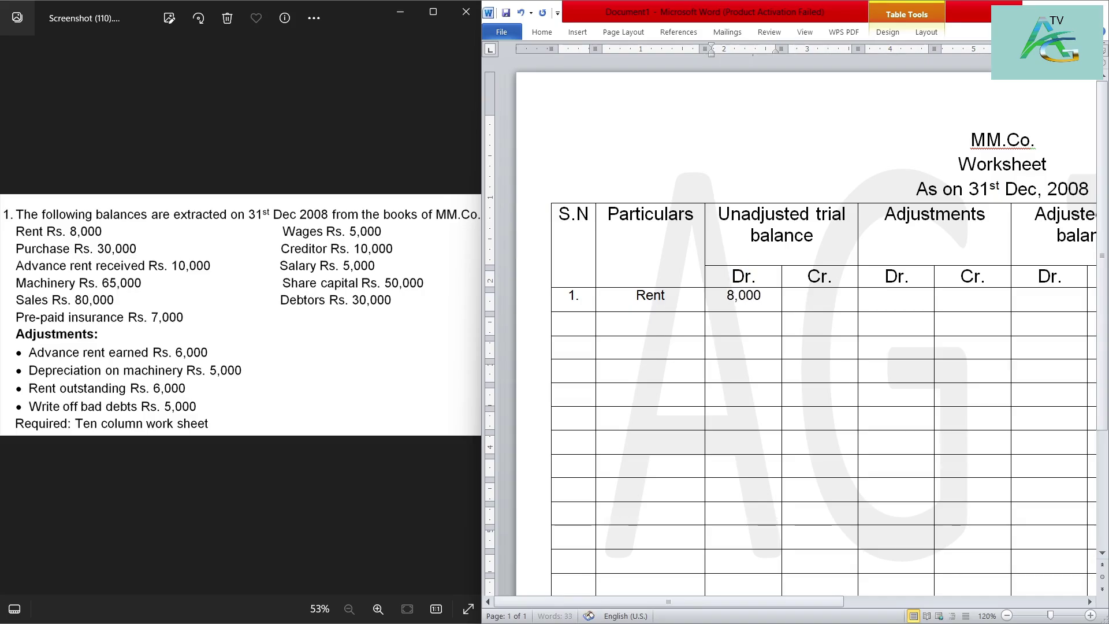
- Enter row 2 as Wages with a debit of 5,000
click(572, 322)
text(2.)
click(657, 321)
text(Wages)
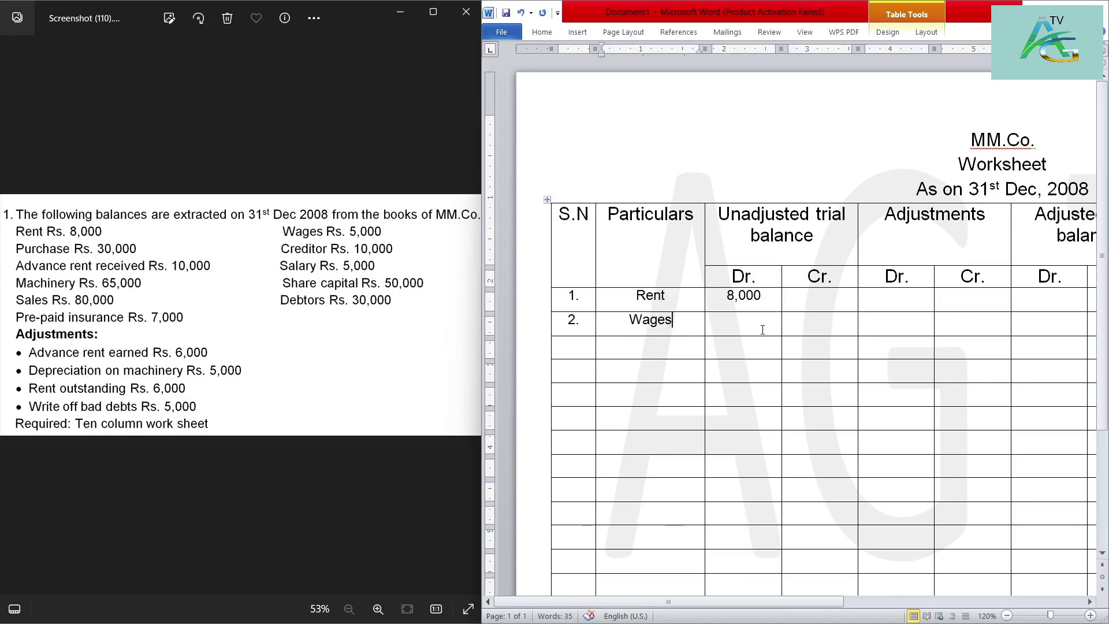
click(762, 330)
text(5)
text(,000)
- Start row 3 as Purchase in the unadjusted trial balance
click(585, 352)
text(3.)
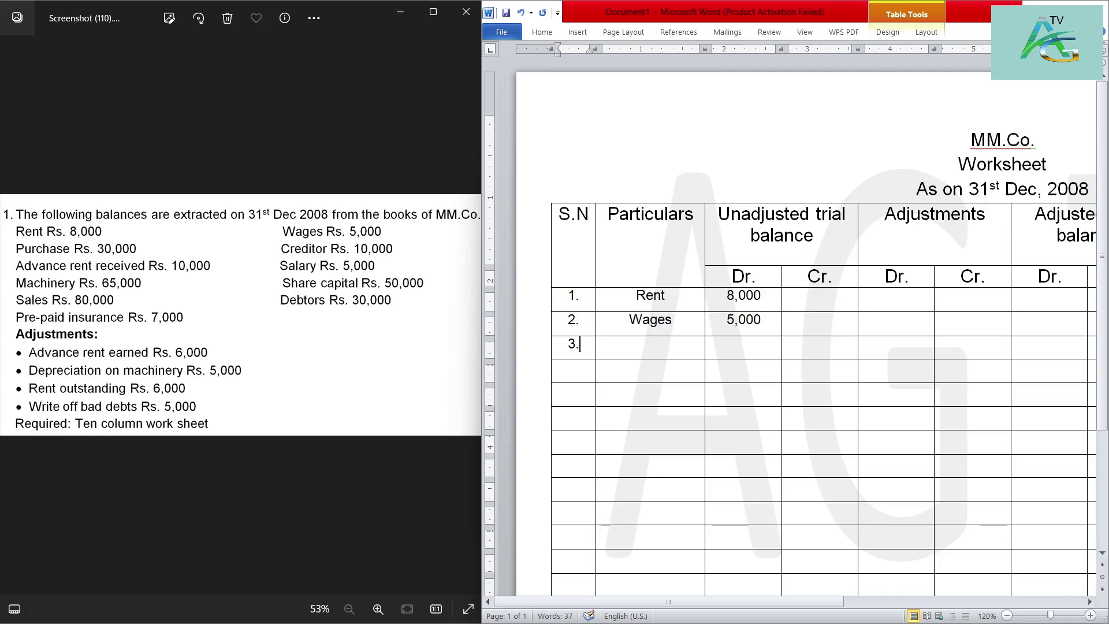
click(619, 357)
text(P)
text(urchase)
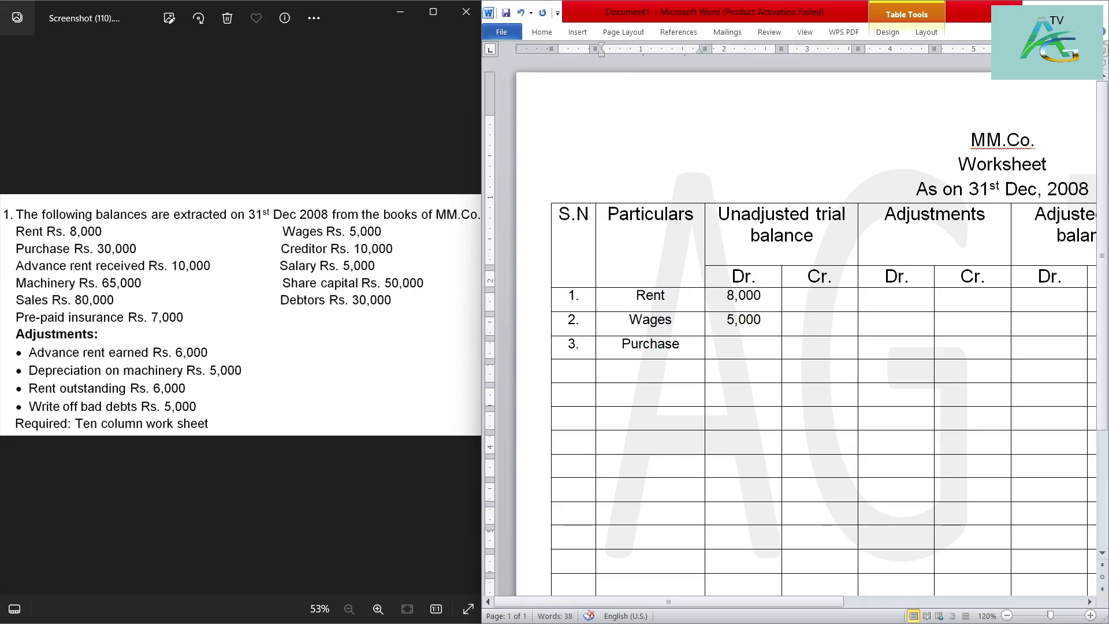
click(714, 352)
- Finish Purchase at 30,000 and enter row 4 as Creditor with a 10,000 credit
text(3)
text(0,00)
click(169, 18)
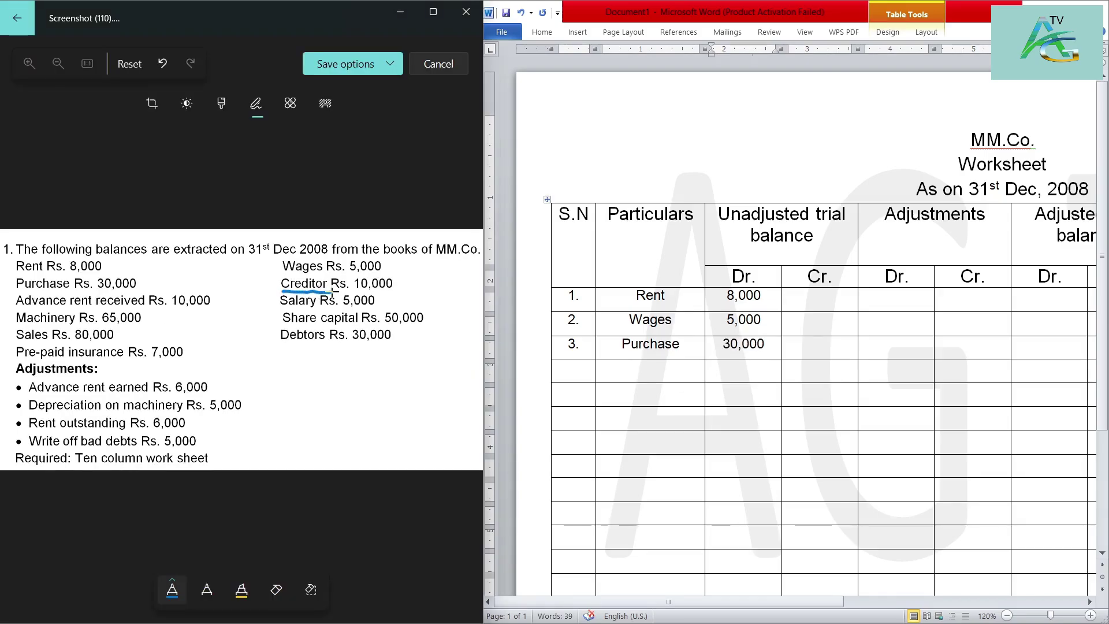
drag(306, 293, 332, 292)
click(589, 372)
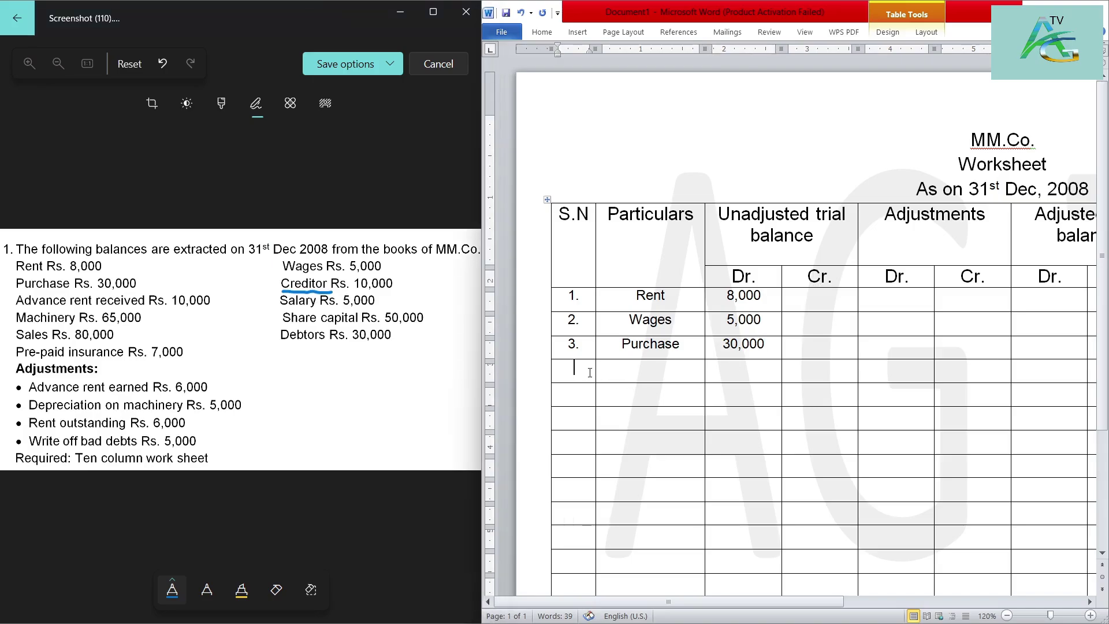
text(4.)
click(647, 374)
text(Credi)
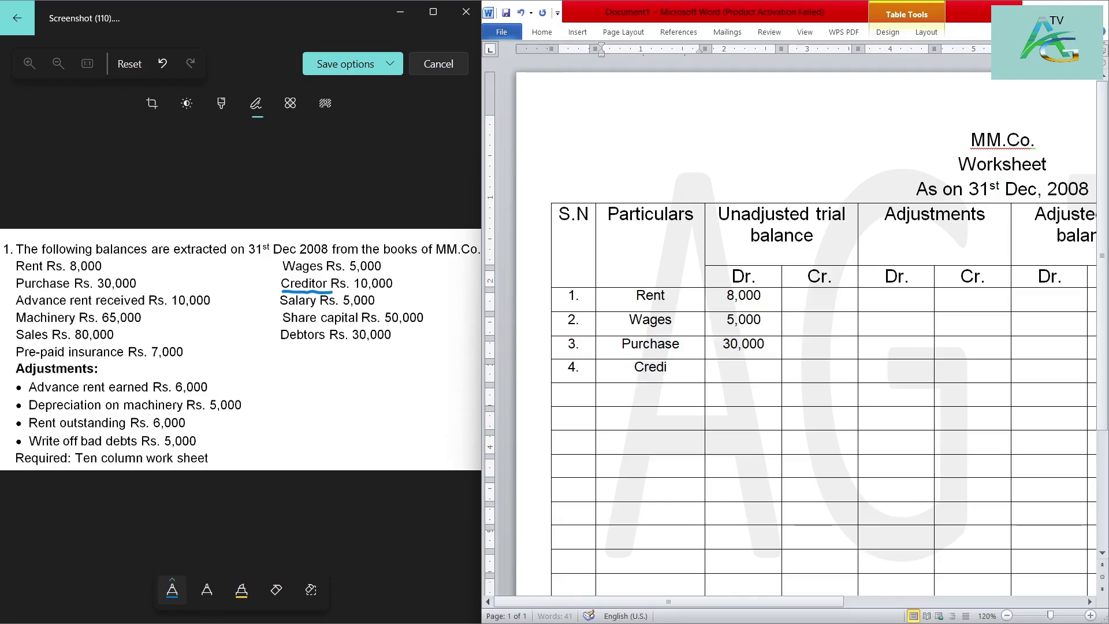
text(tor)
click(811, 375)
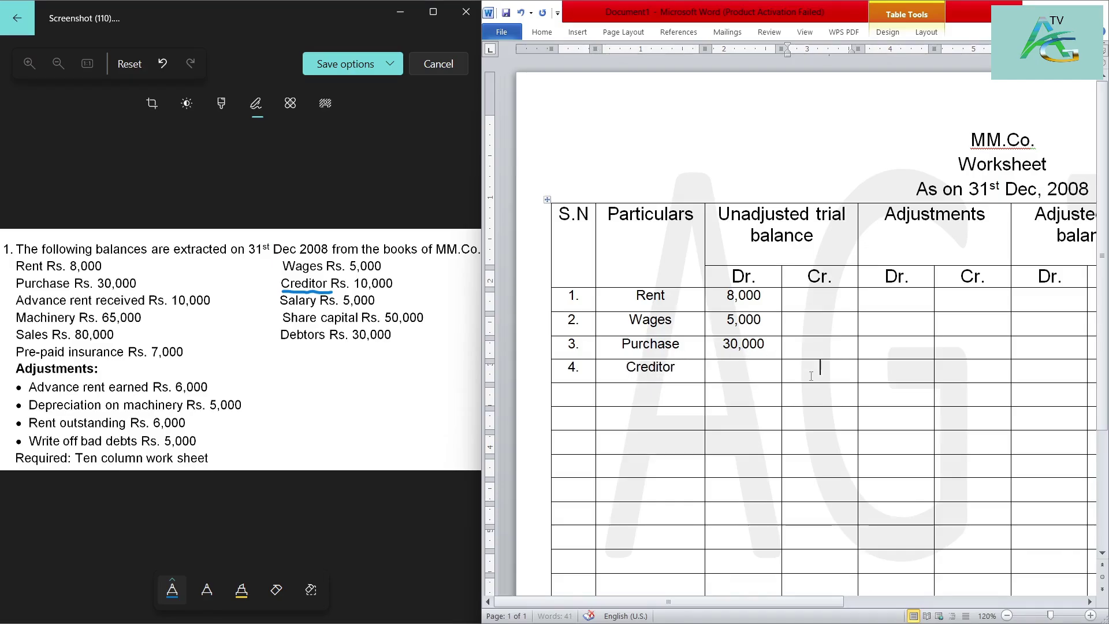
text(1)
text(0,000)
- Enter row 5 as Advance rent received with a 10,000 credit
click(584, 405)
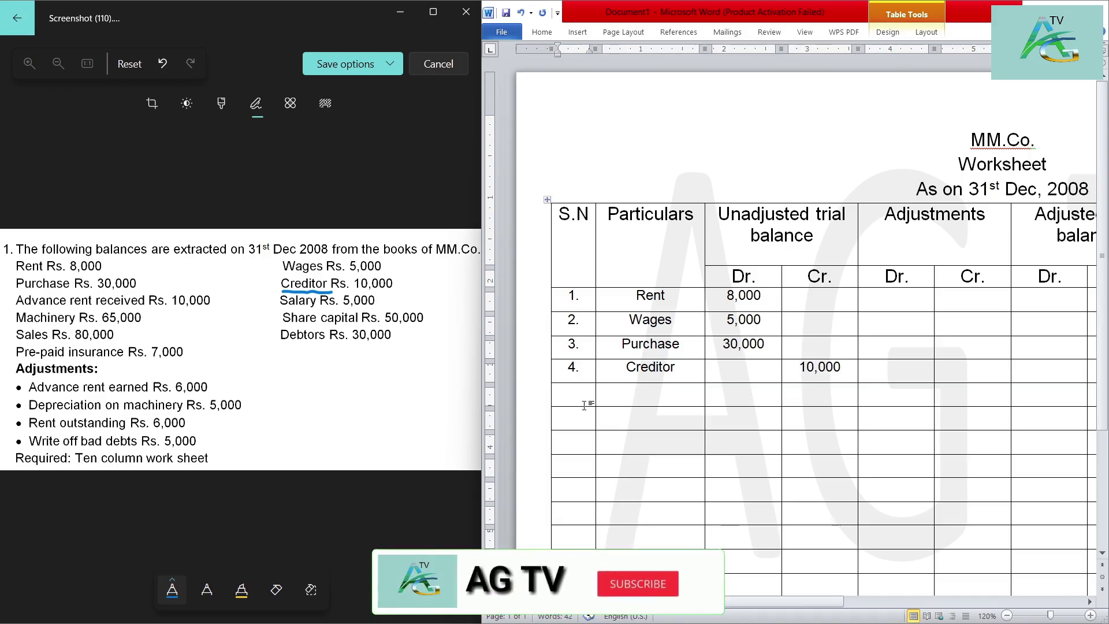
text(5.)
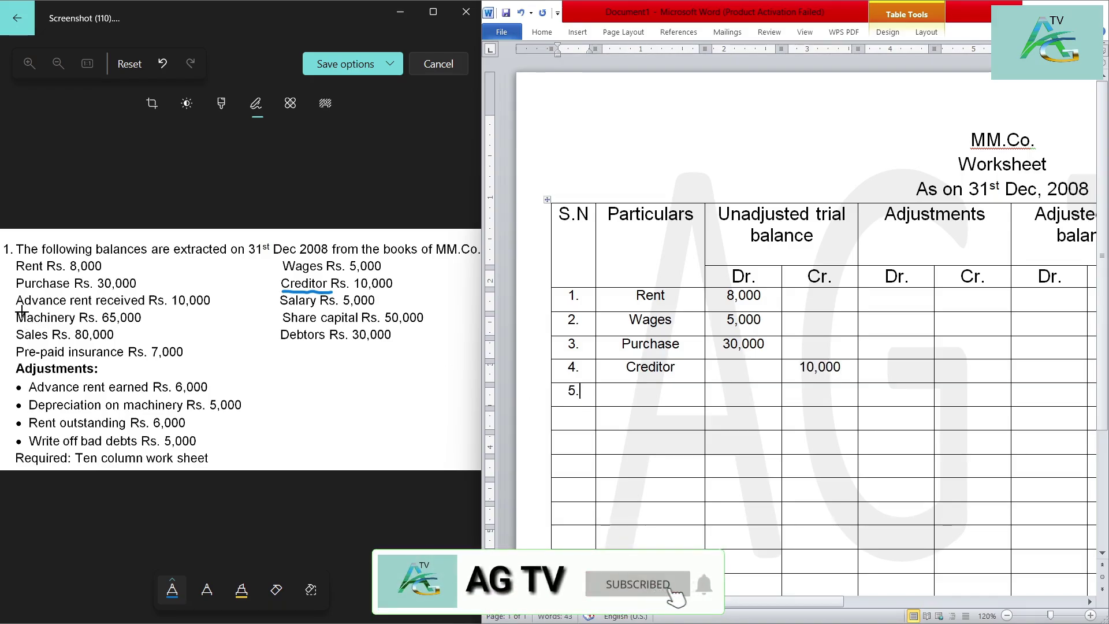
drag(21, 314, 148, 310)
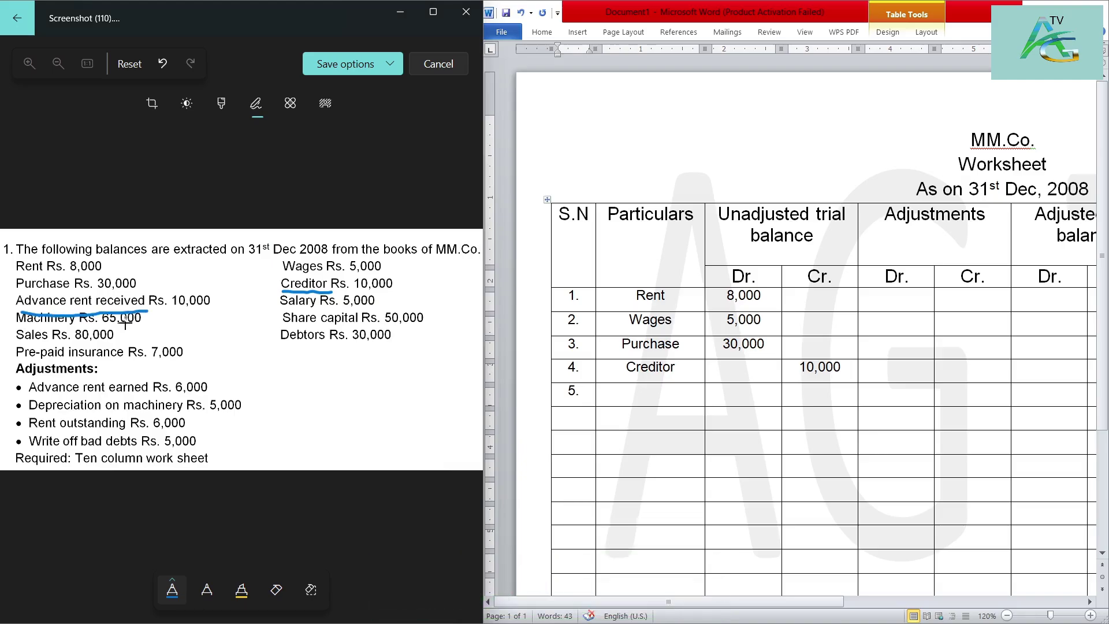
click(614, 396)
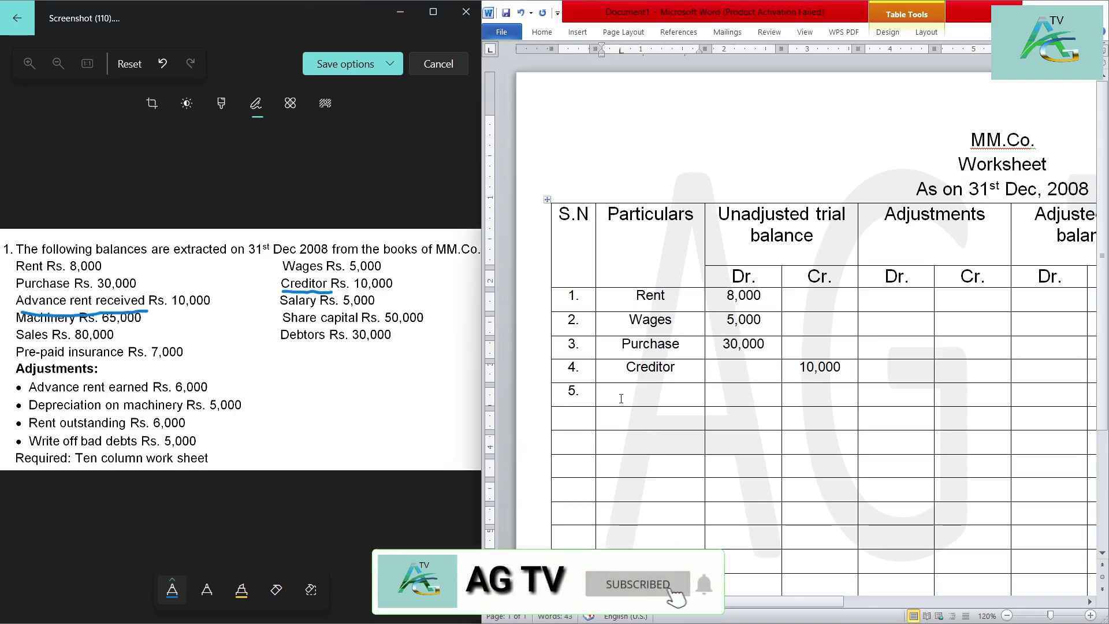
text(Adva)
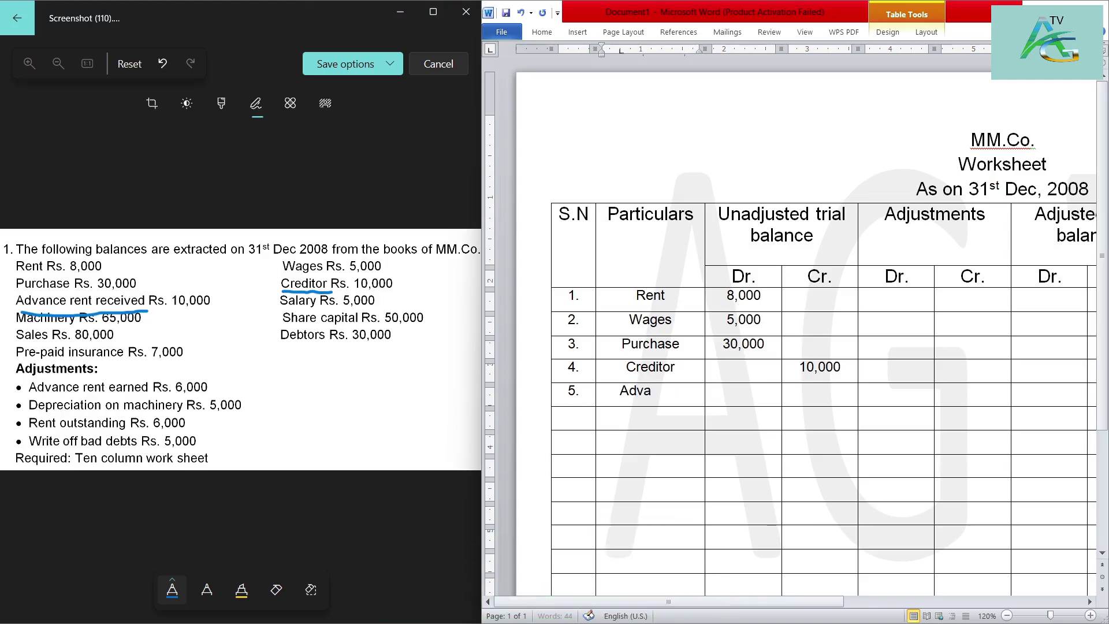
text(nce rent)
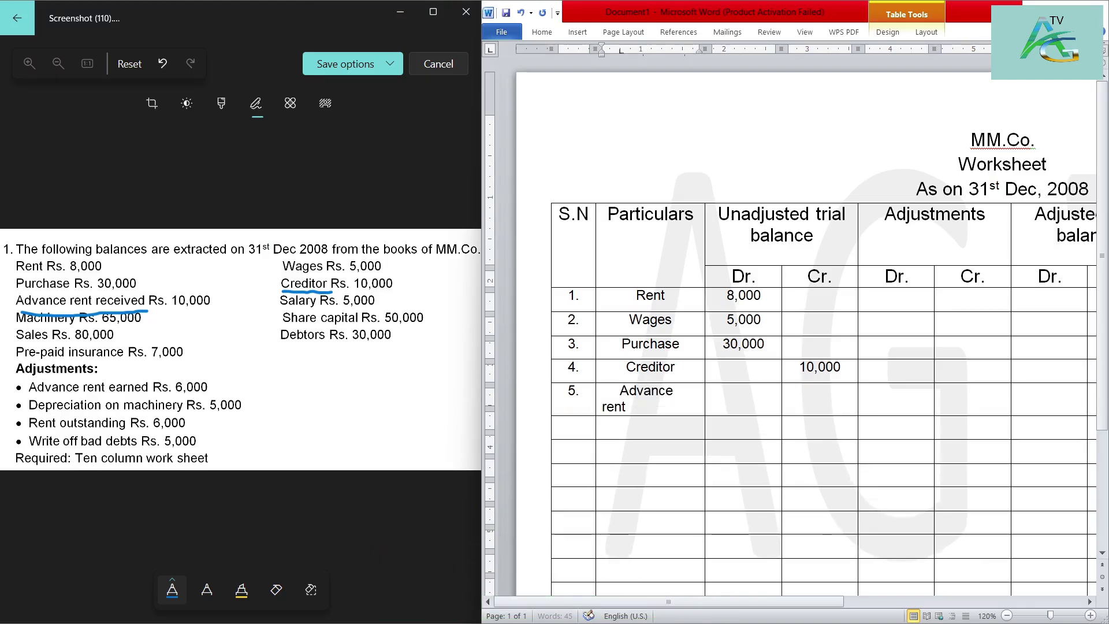
text( received)
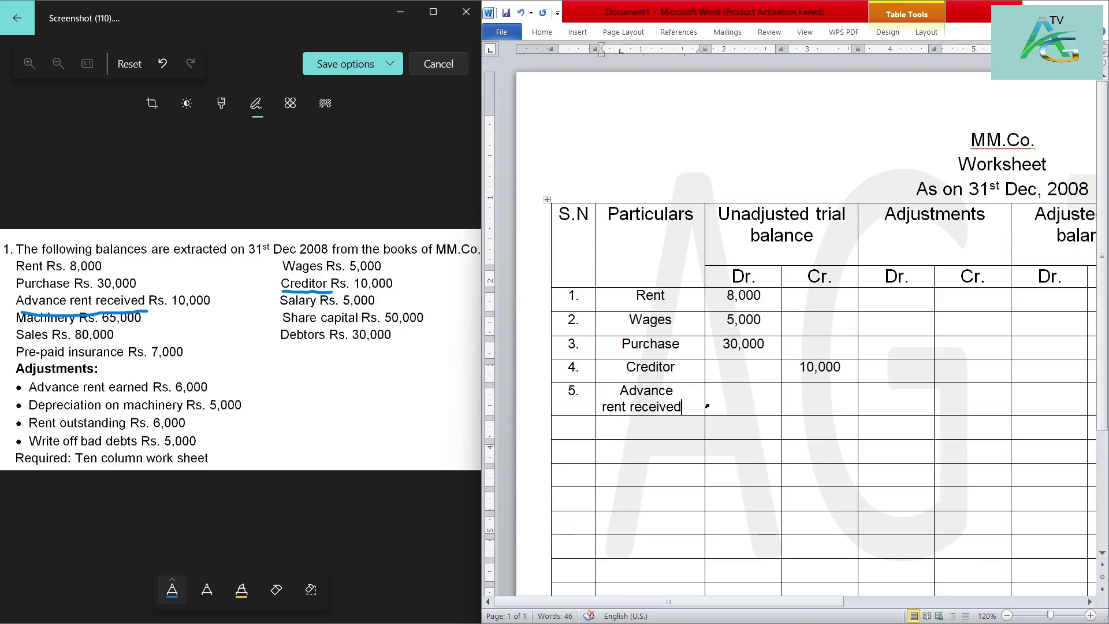
click(816, 398)
text(10)
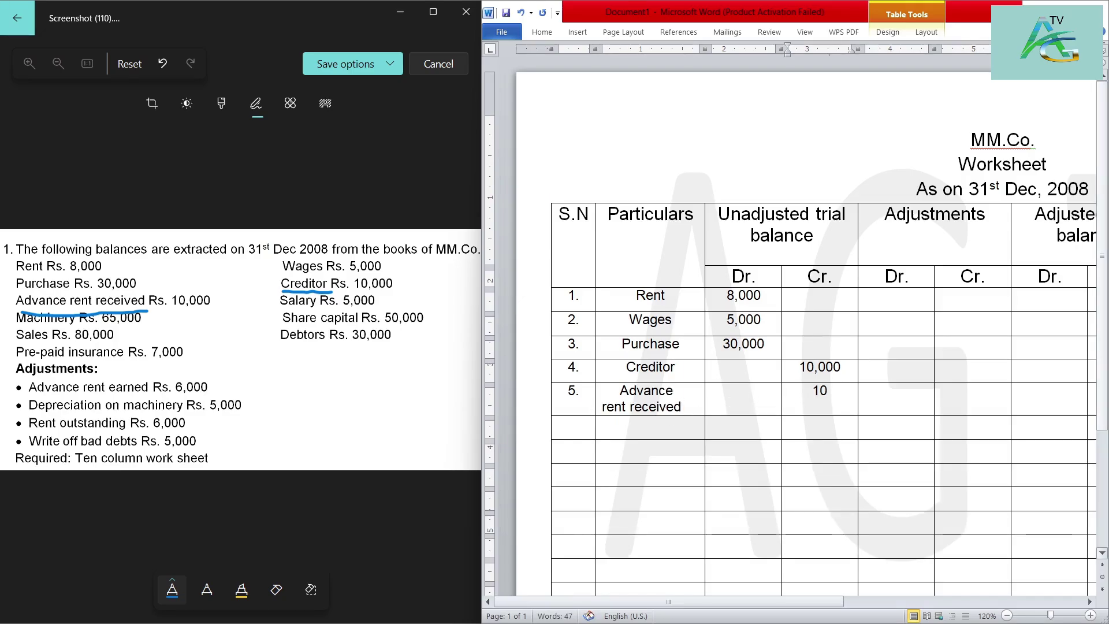
text(,000)
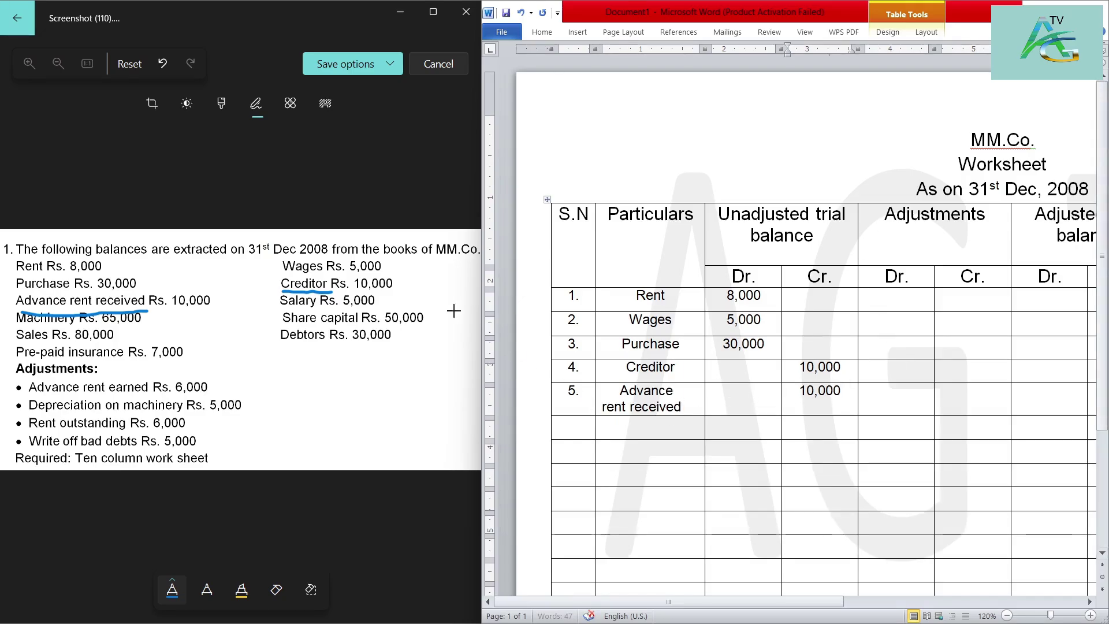
- Enter row 6 as Salary with a 5,000 debit
drag(287, 310, 333, 311)
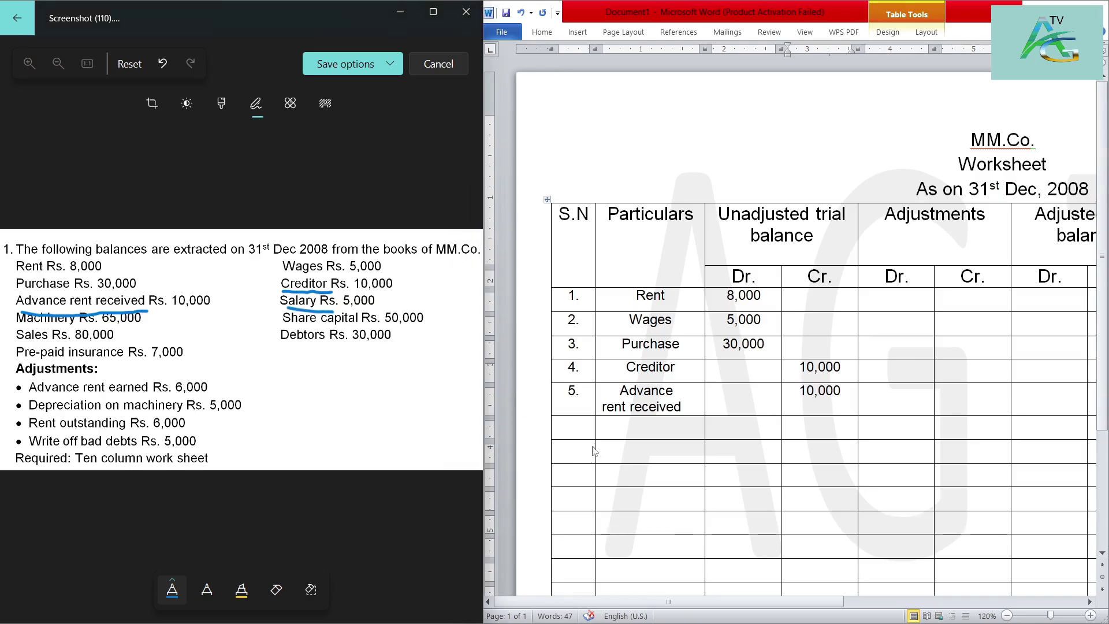
click(575, 427)
text(6.)
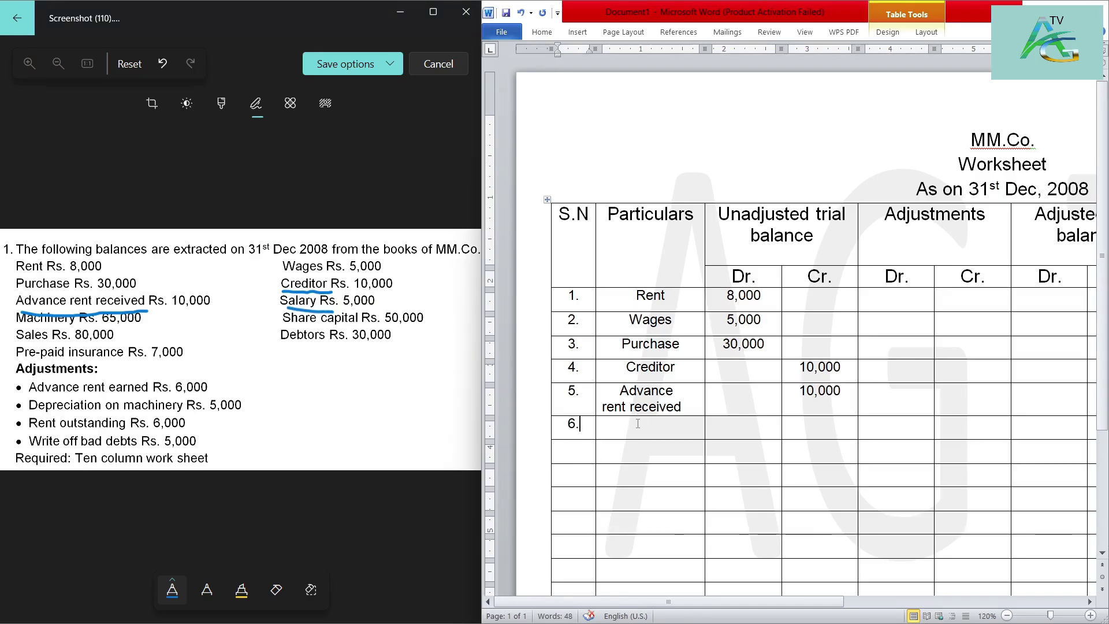
click(636, 426)
text(Salary)
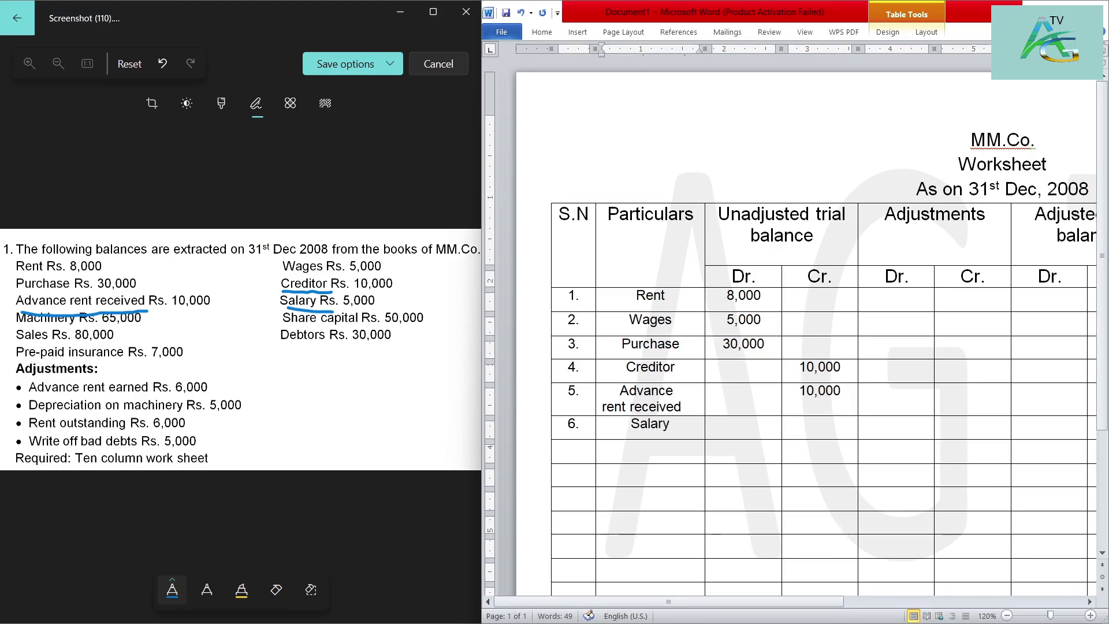
click(704, 426)
text(5,000)
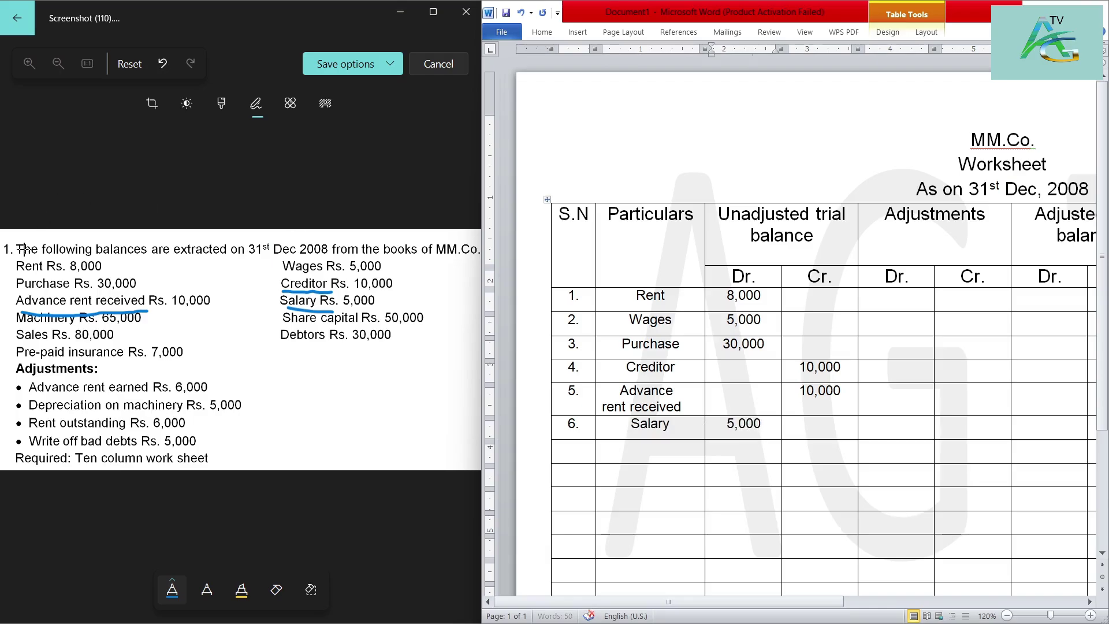
- Enter row 7 as Machinery with a 65,000 debit
drag(44, 327, 131, 328)
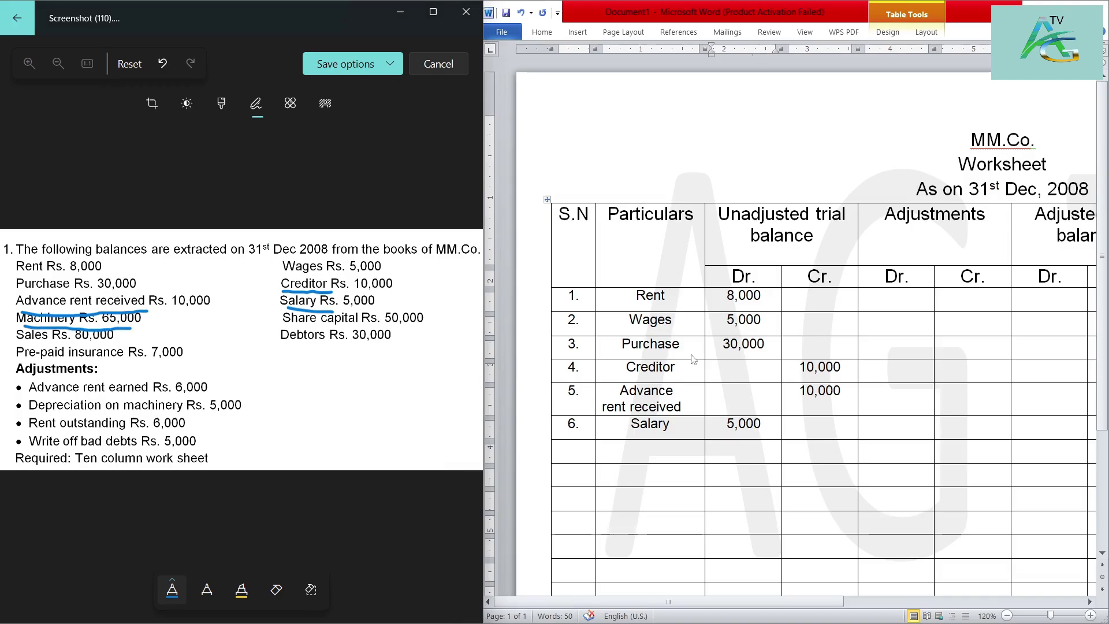
click(574, 459)
text(7.)
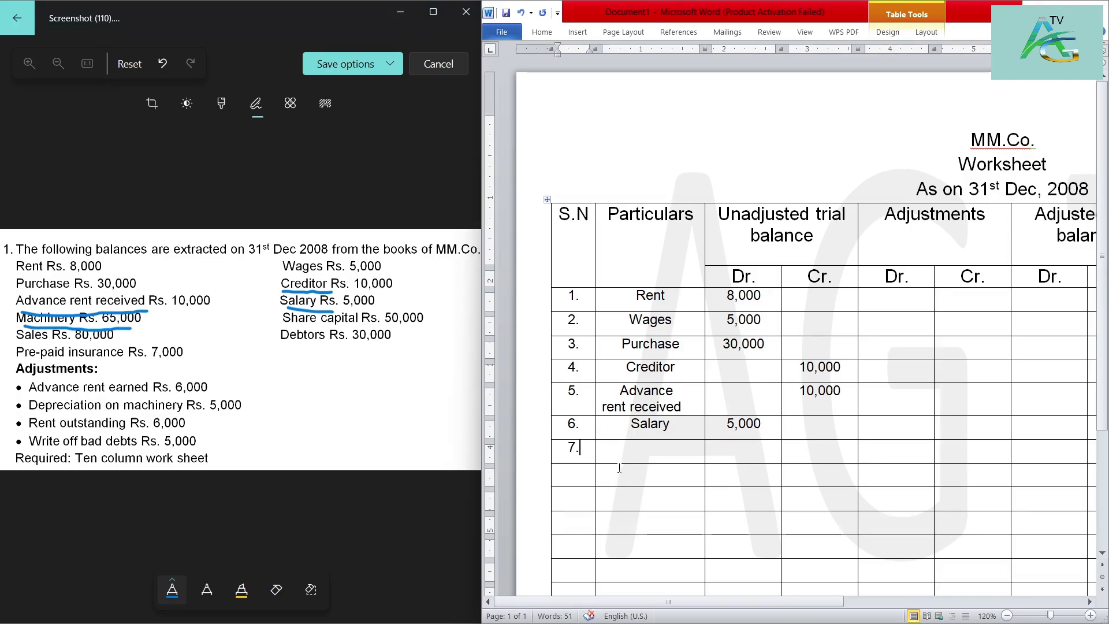
click(618, 461)
text(Machiner)
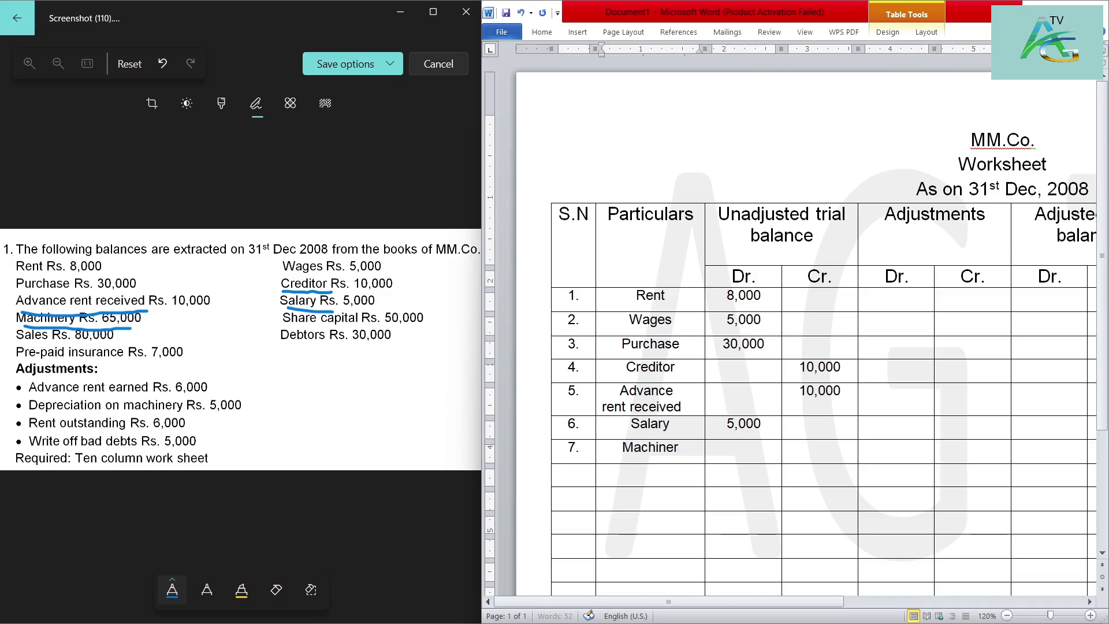
text(y)
click(739, 452)
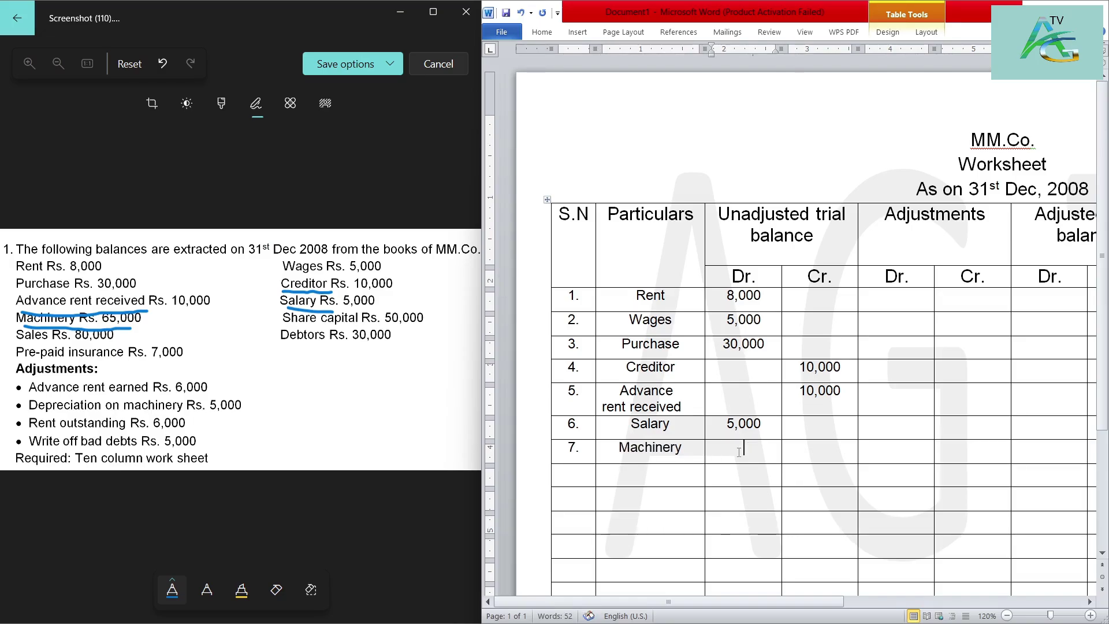
text(65,00)
text(0)
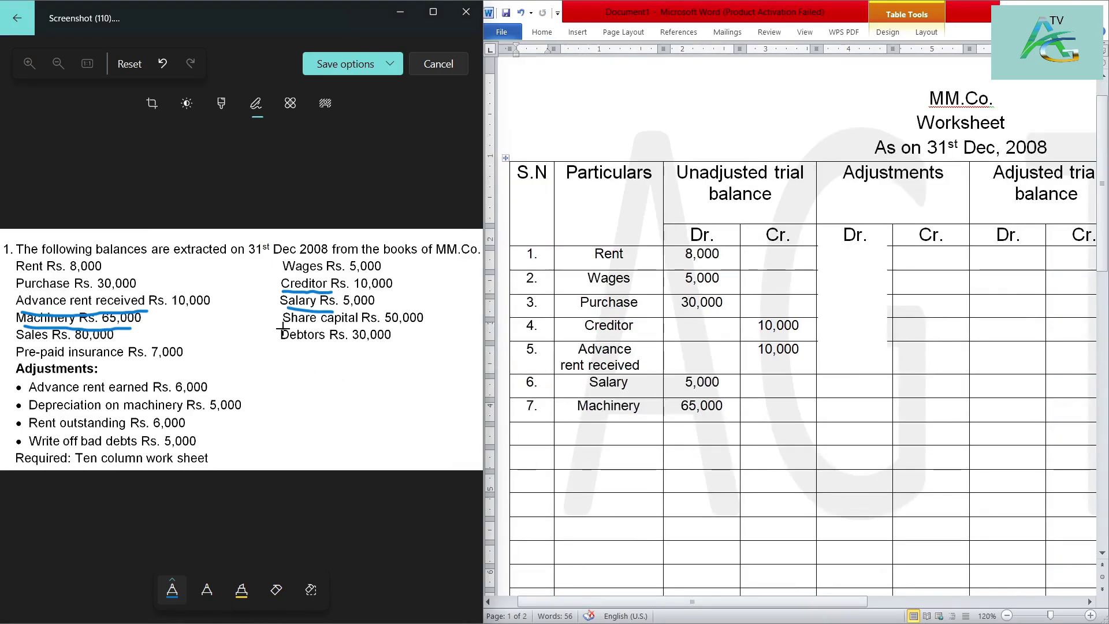
- Enter row 8 as Share capital with a 50,000 credit
drag(283, 328, 360, 327)
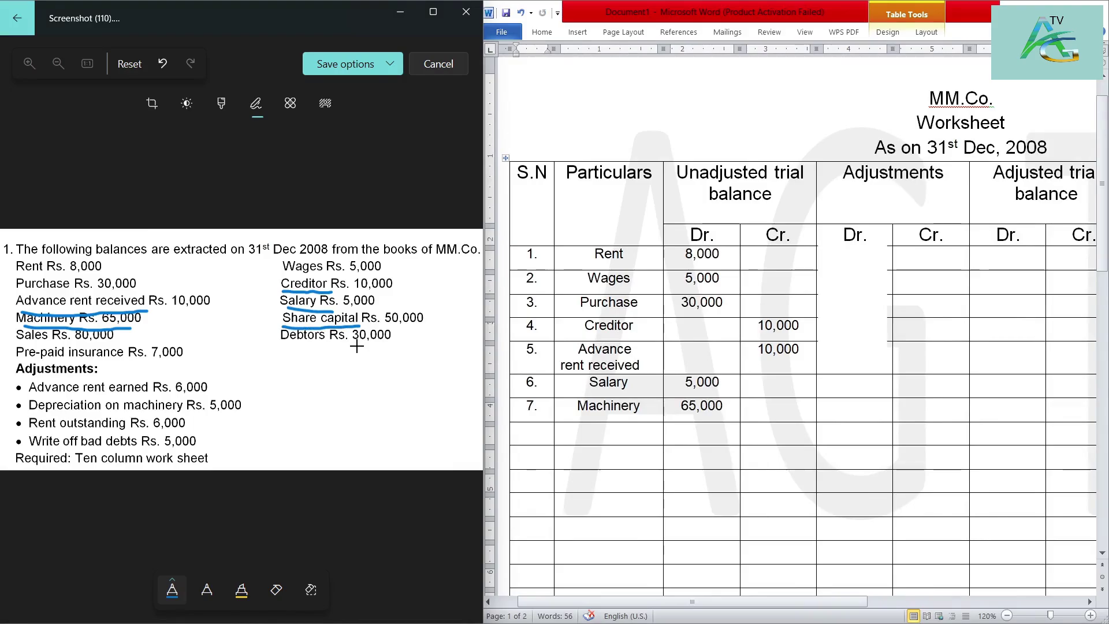
click(540, 428)
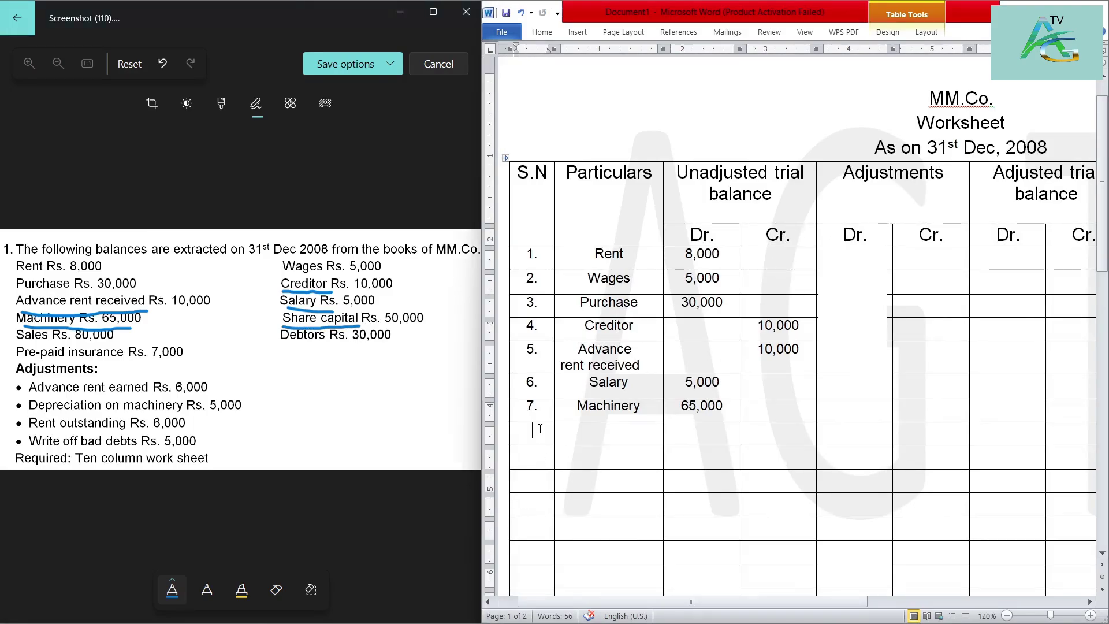
text(8.)
key(Tab)
text(Share capital)
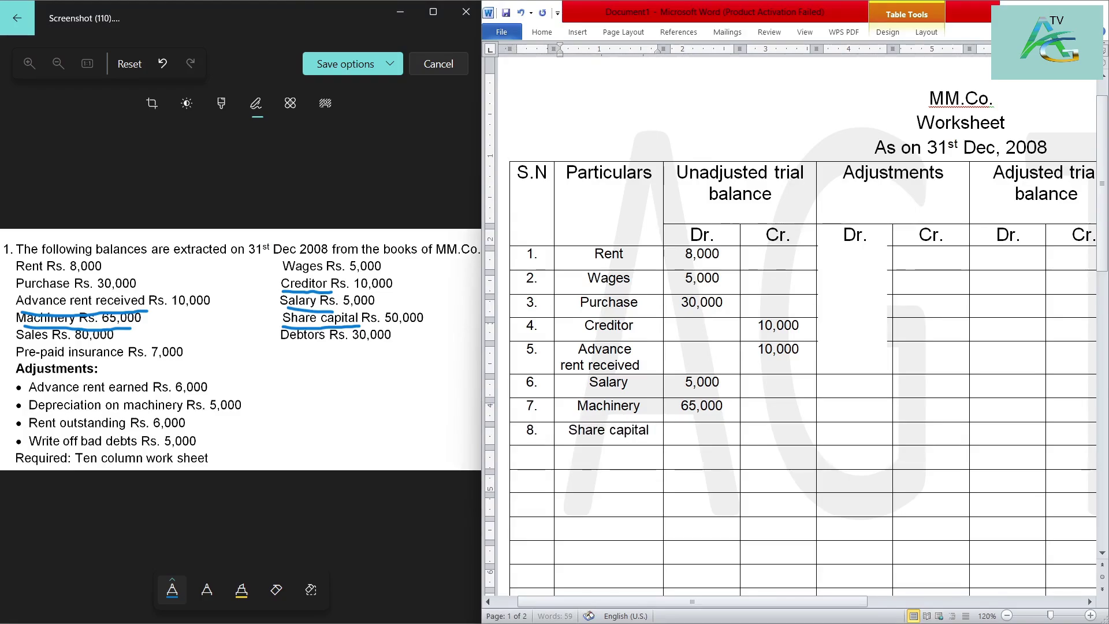
key(Tab)
key(Tab)
text(50,000)
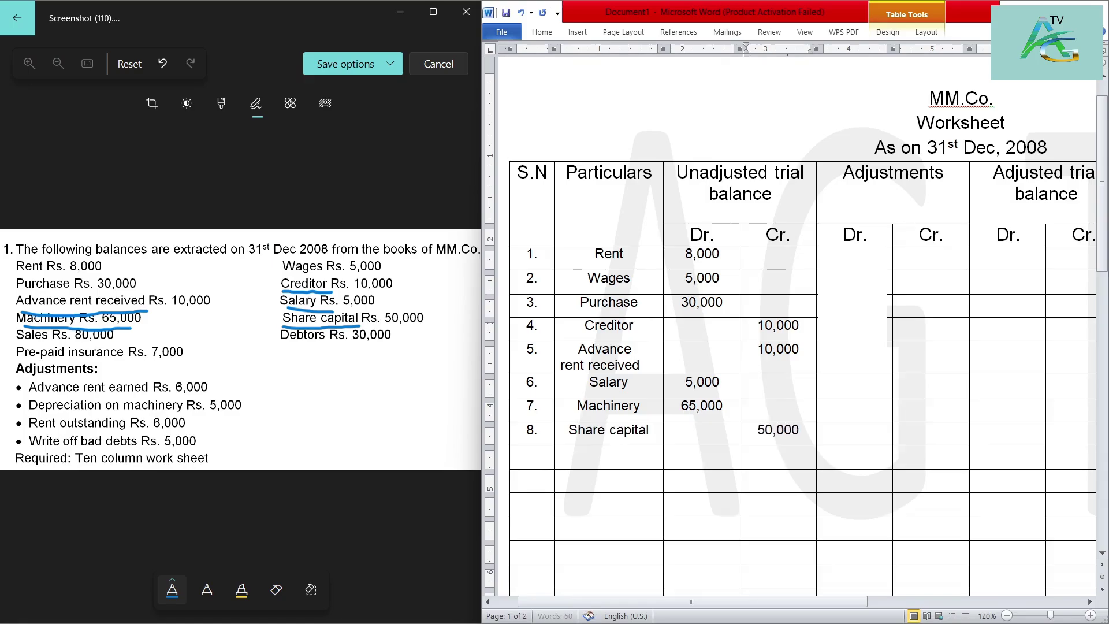
- Enter row 9 as Sales with an 80,000 credit
click(528, 453)
text(9)
text(.)
drag(19, 344, 59, 343)
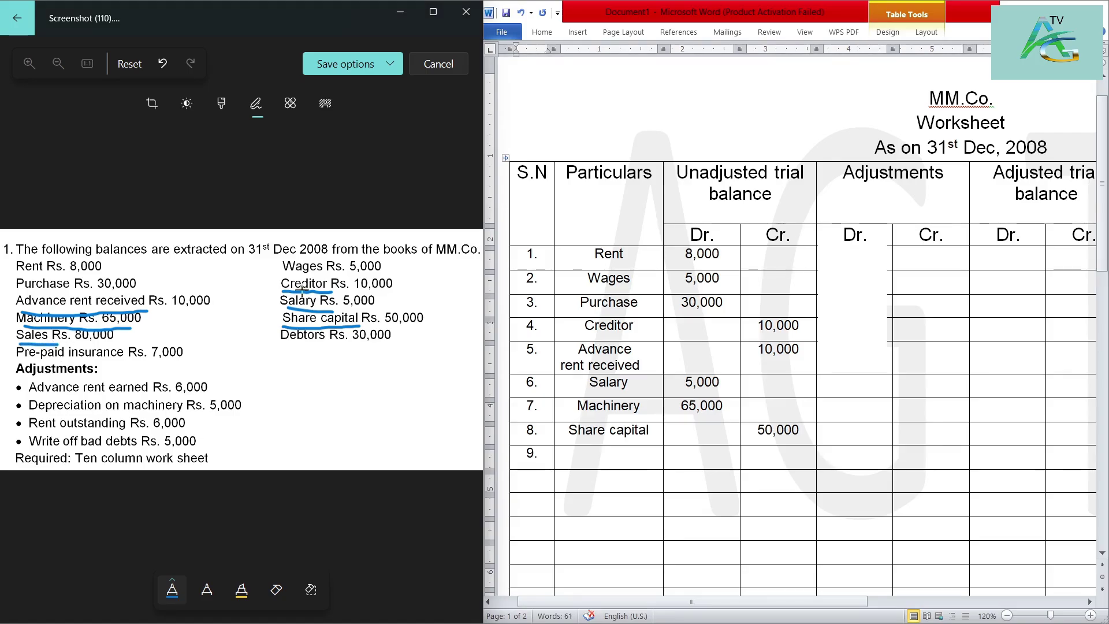
click(585, 456)
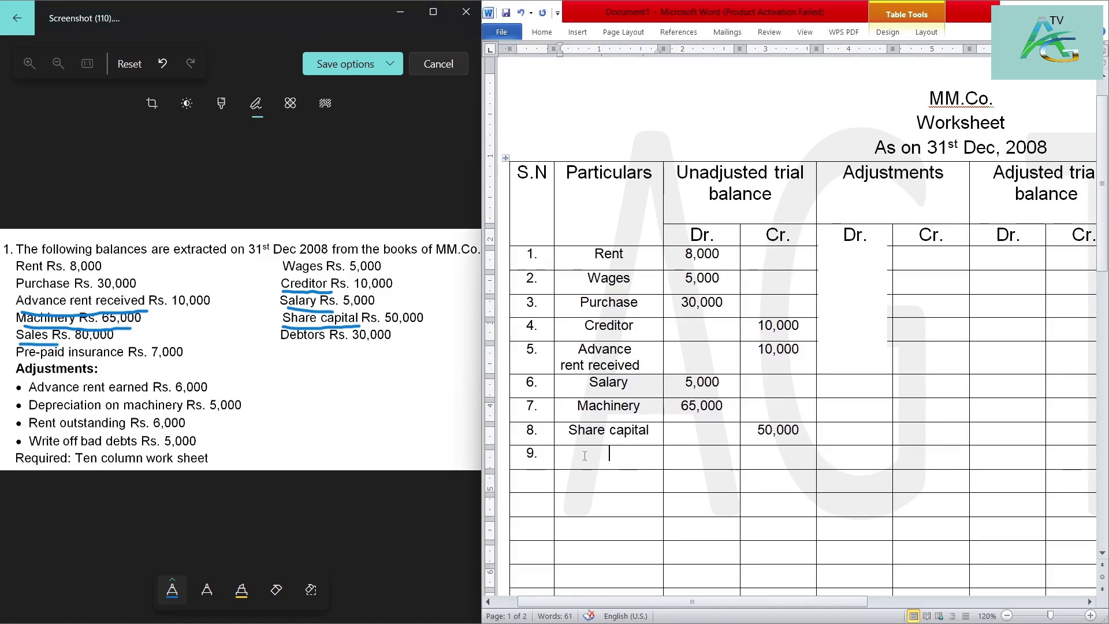
text(Sales)
click(782, 459)
text(80,000)
click(531, 477)
- Enter row 10 as Debtors with a 30,000 debit
text(10.)
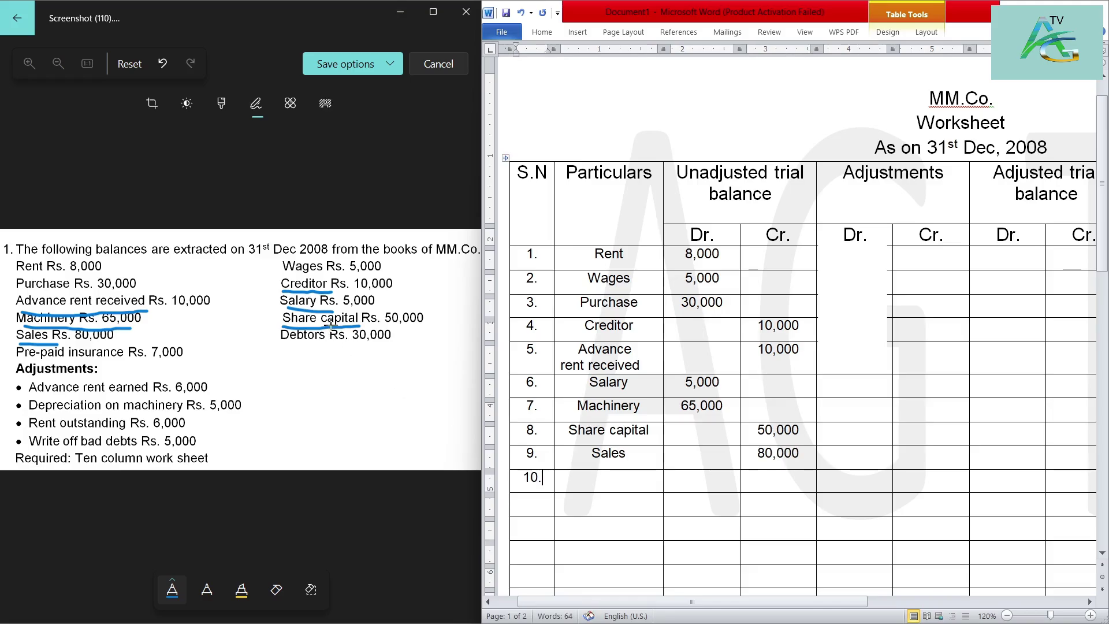
drag(278, 346, 338, 349)
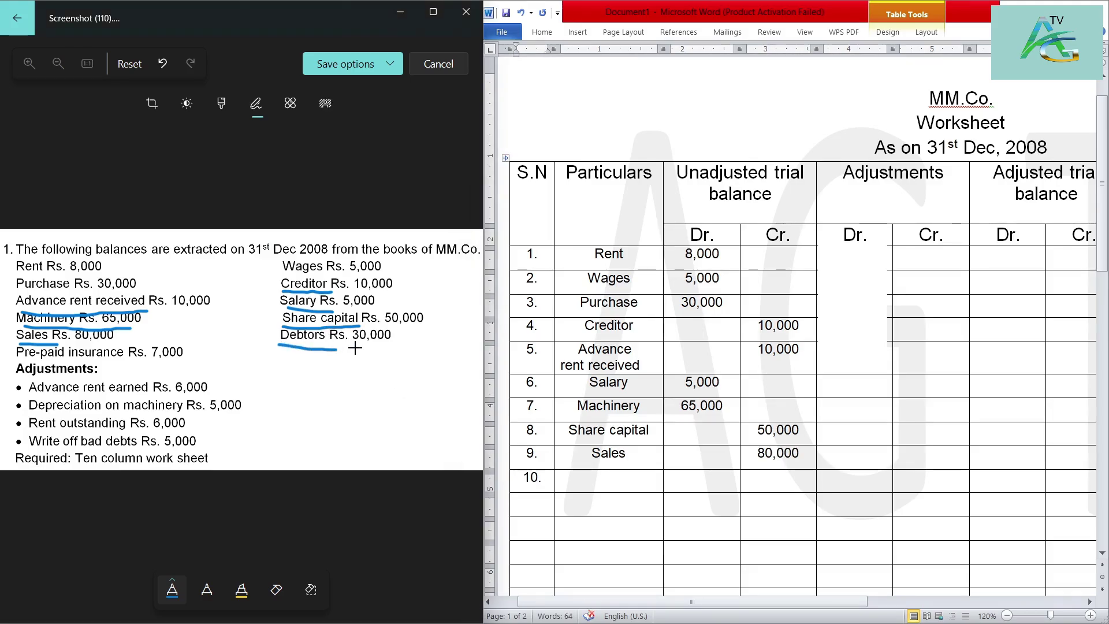
click(643, 477)
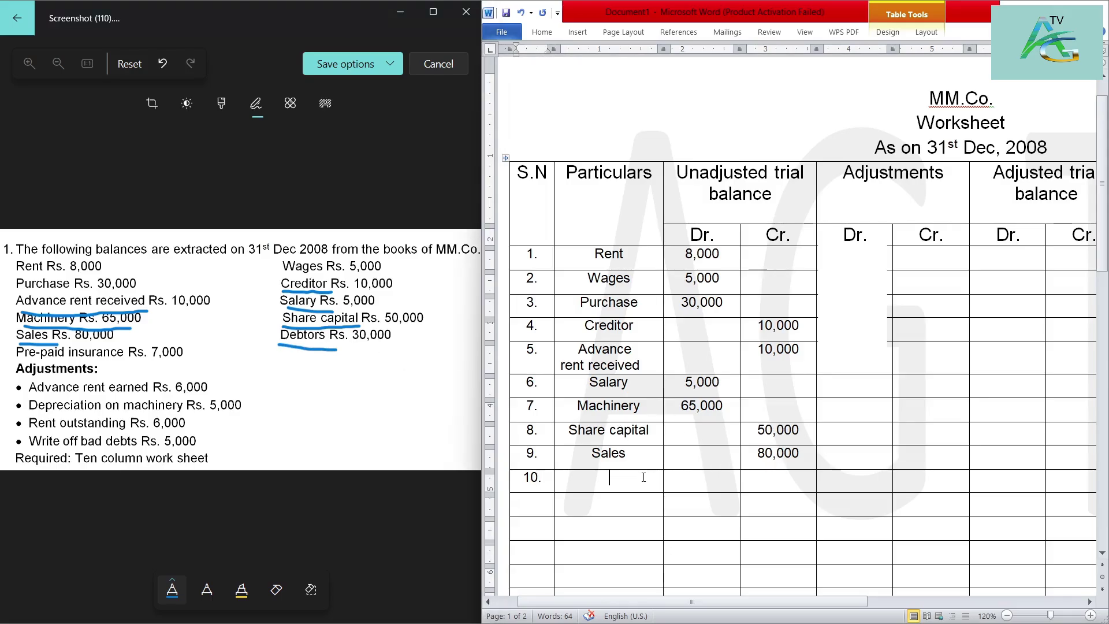
text(D)
text(ebtors)
key(Tab)
text(30)
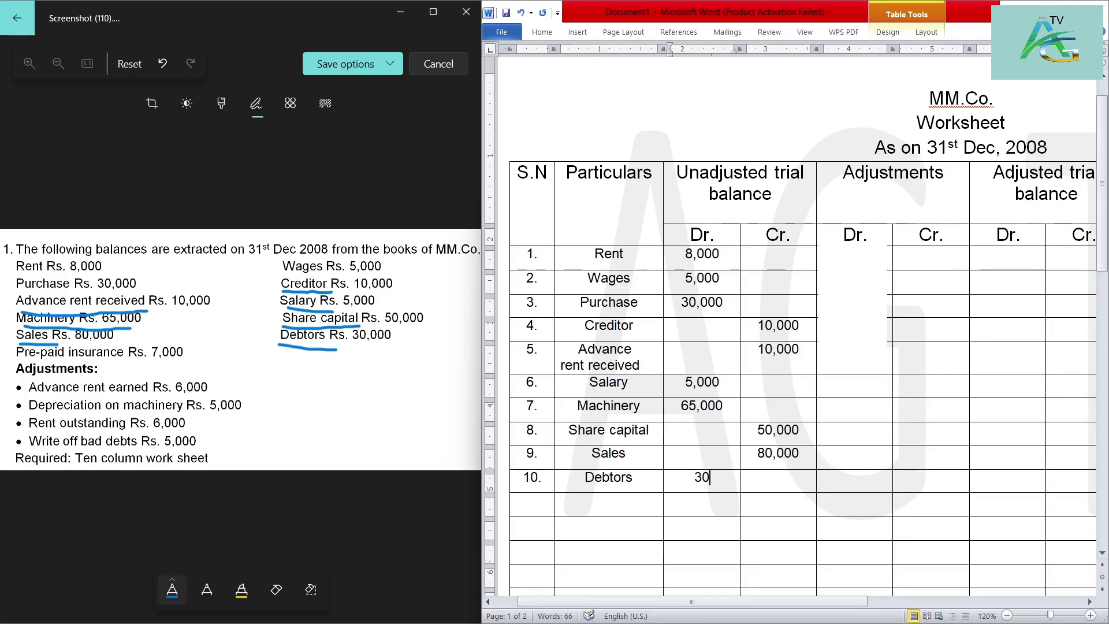
text(,000)
- Enter row 11 as Pre-paid insurance with a 7,000 debit
drag(17, 359, 130, 366)
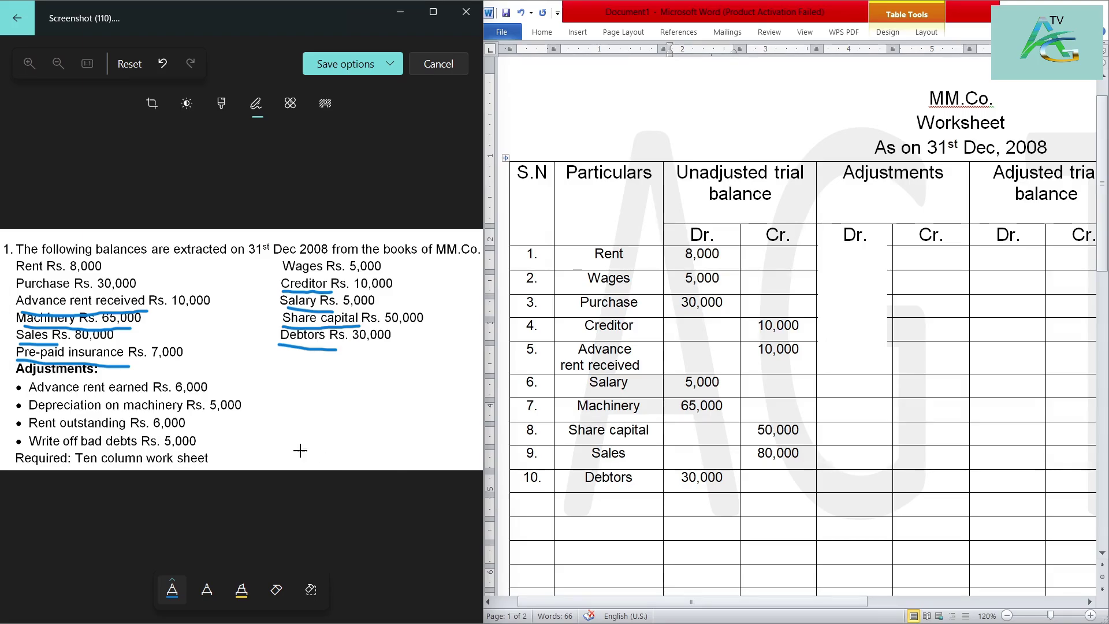
click(533, 507)
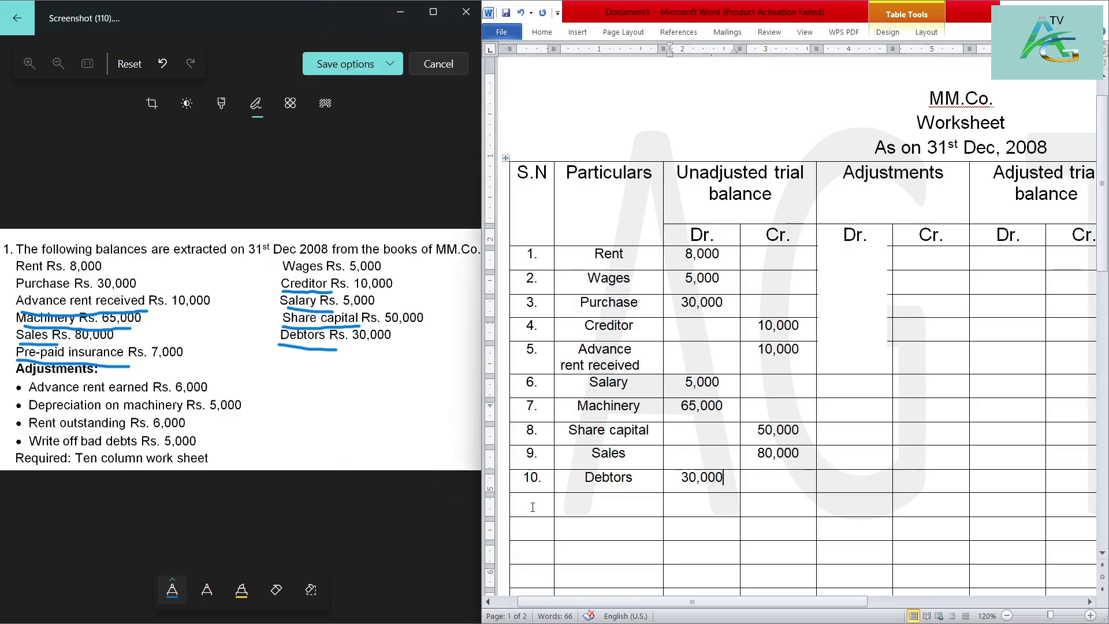
click(532, 507)
text(11.)
key(Tab)
text(Pre)
text(insurance)
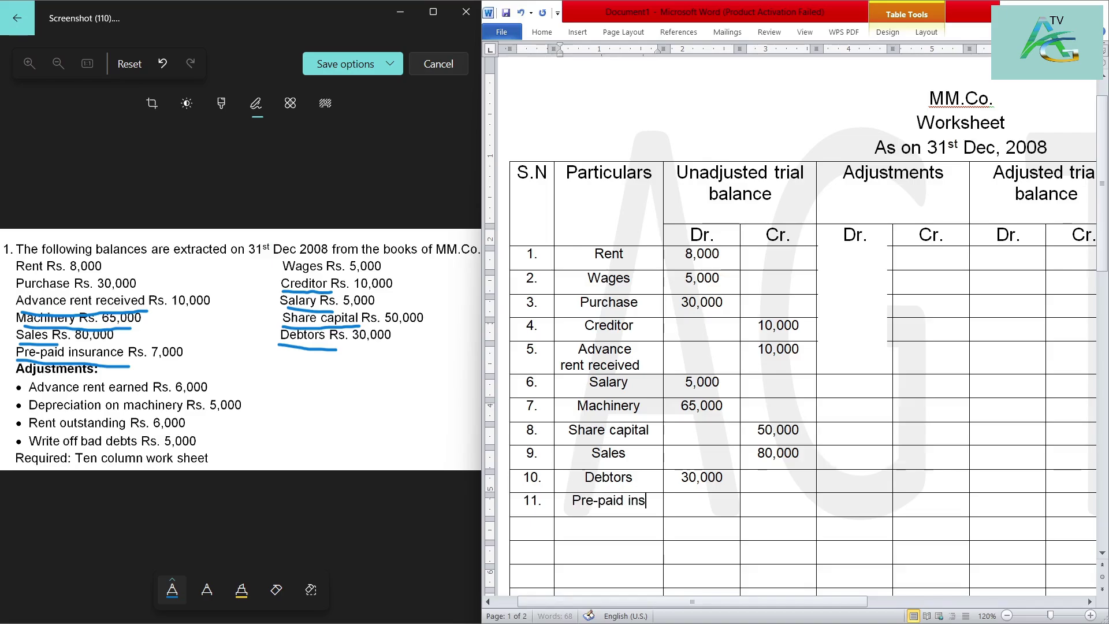
click(702, 502)
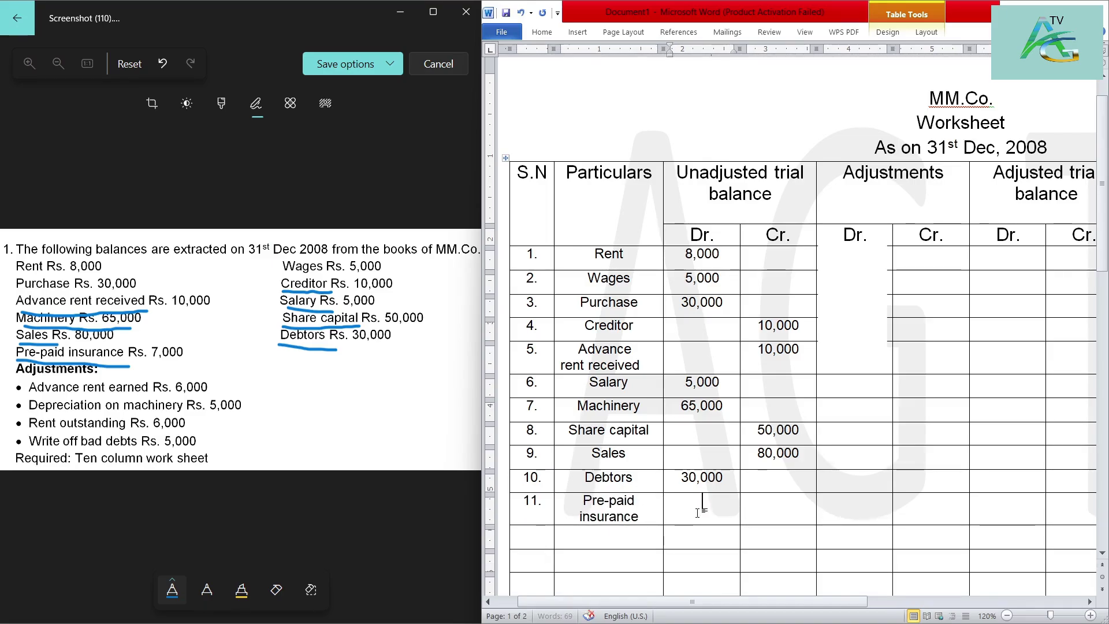
text(7,000)
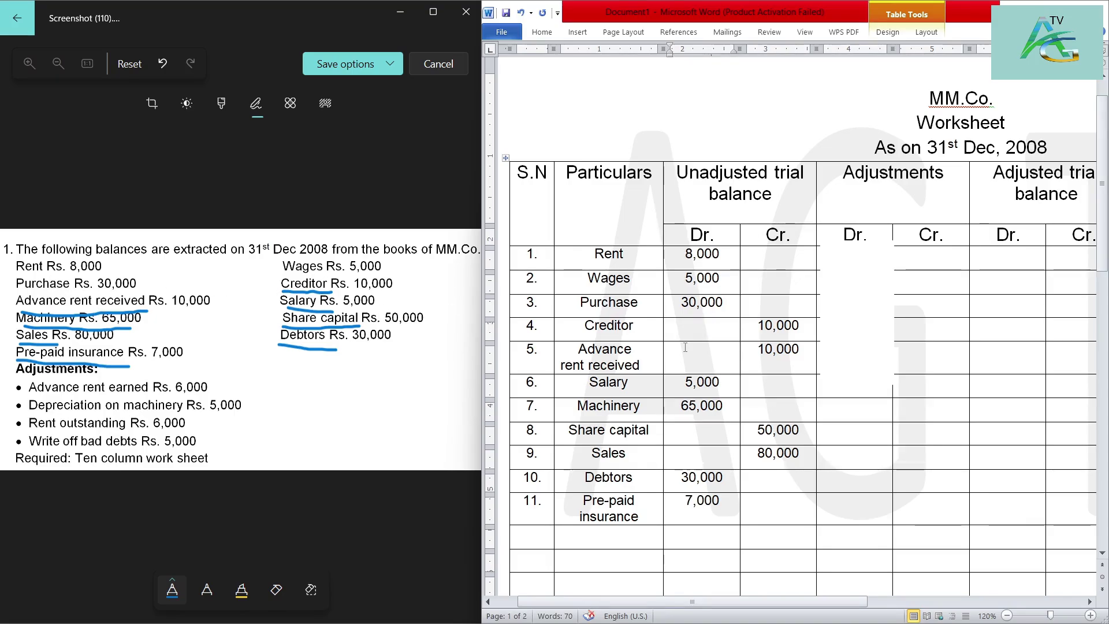
- Enter 1,50,000 as the unadjusted Dr. total and mark the Adjustments headings
scroll(685, 347, down, 1)
scroll(688, 178, down, 1)
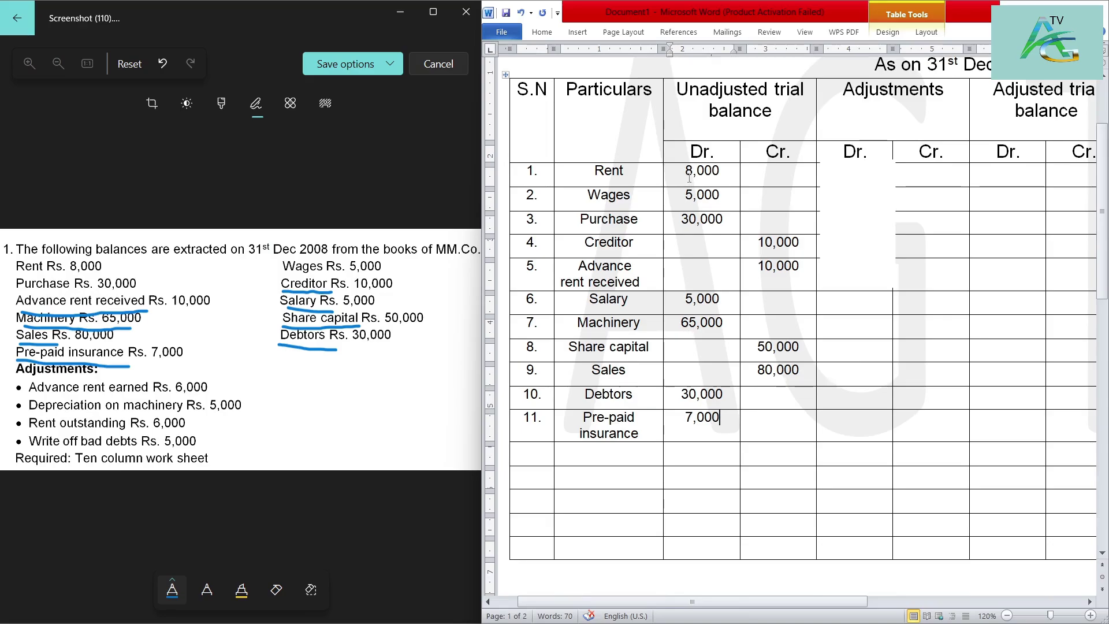
drag(688, 173, 700, 426)
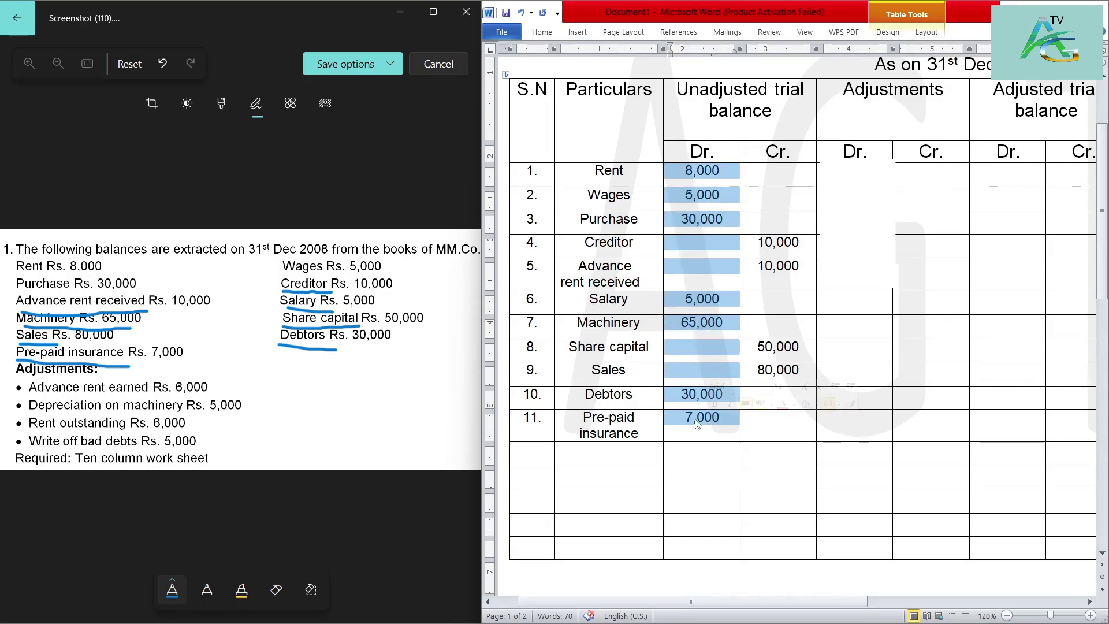
scroll(697, 424, down, 7)
click(696, 423)
text(1)
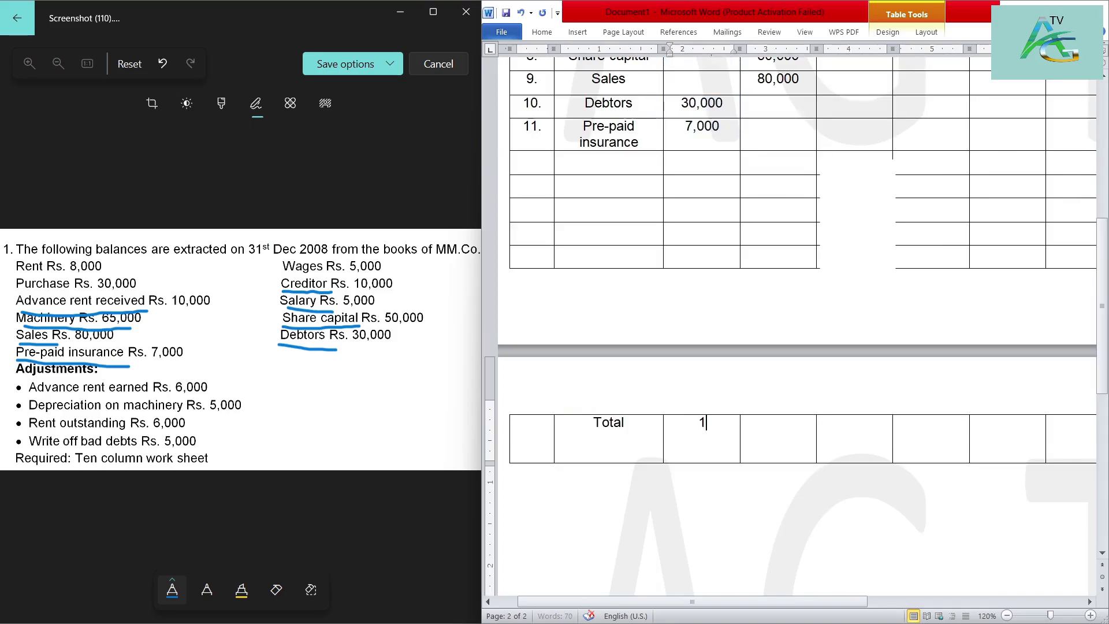
text(,50,)
text(000)
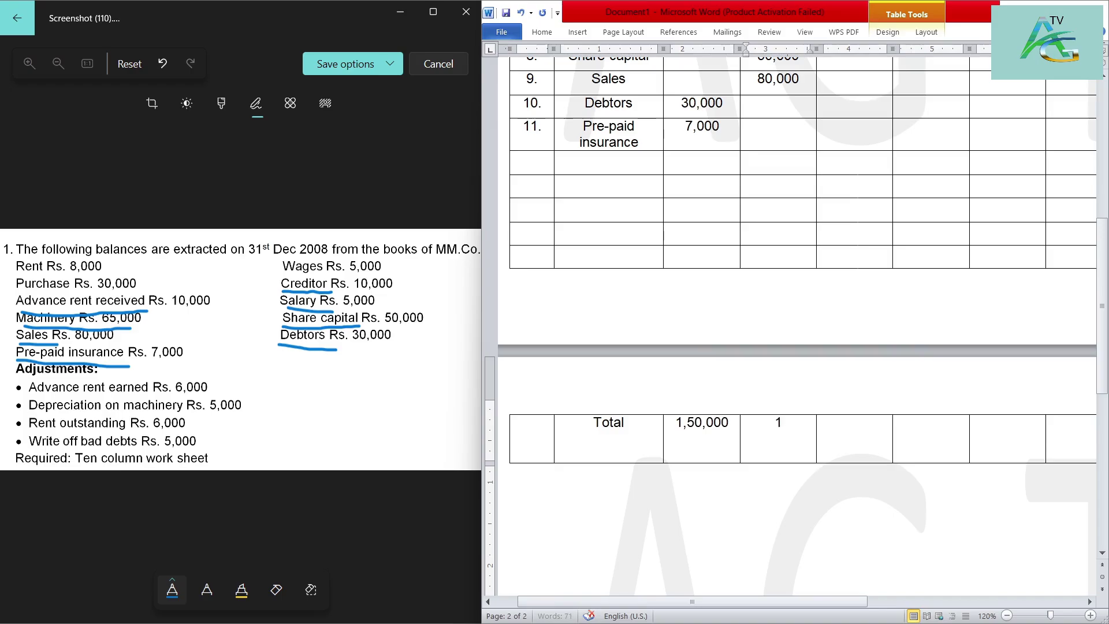
text(,50,)
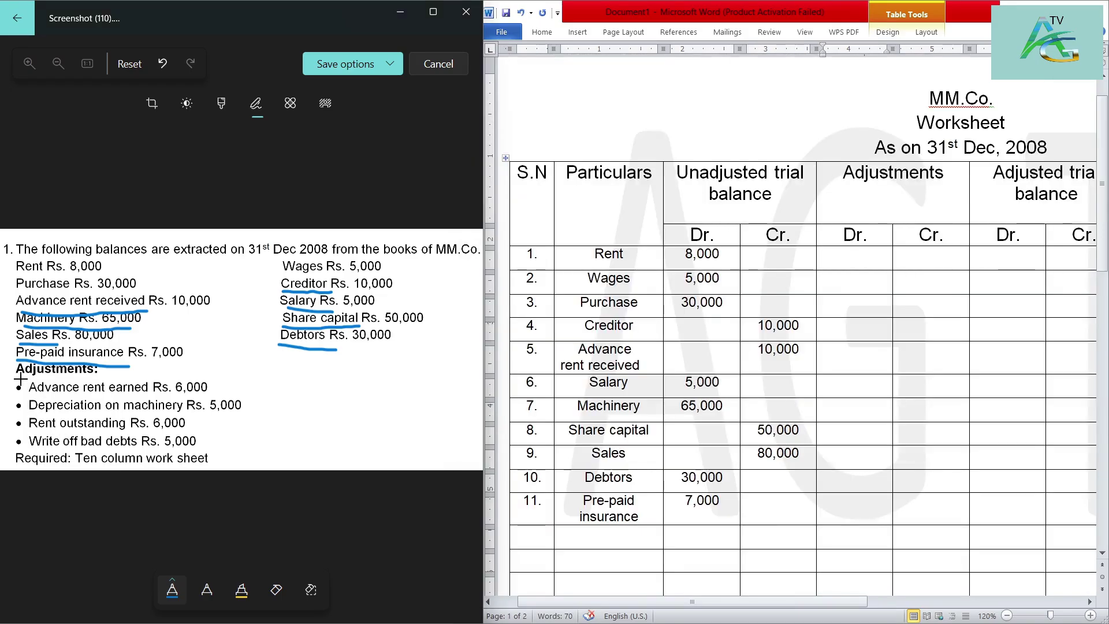
drag(46, 380, 83, 378)
drag(843, 172, 943, 173)
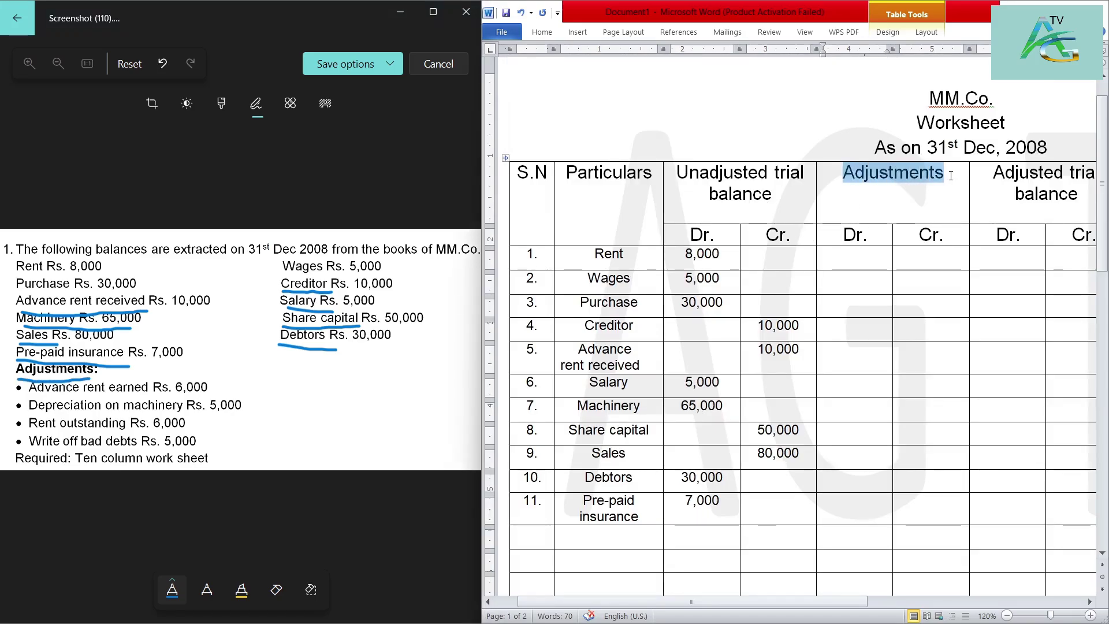
- Add an 'Adjustments:' label row and number the next row 12, marking Advance rent earned 6,000
click(630, 534)
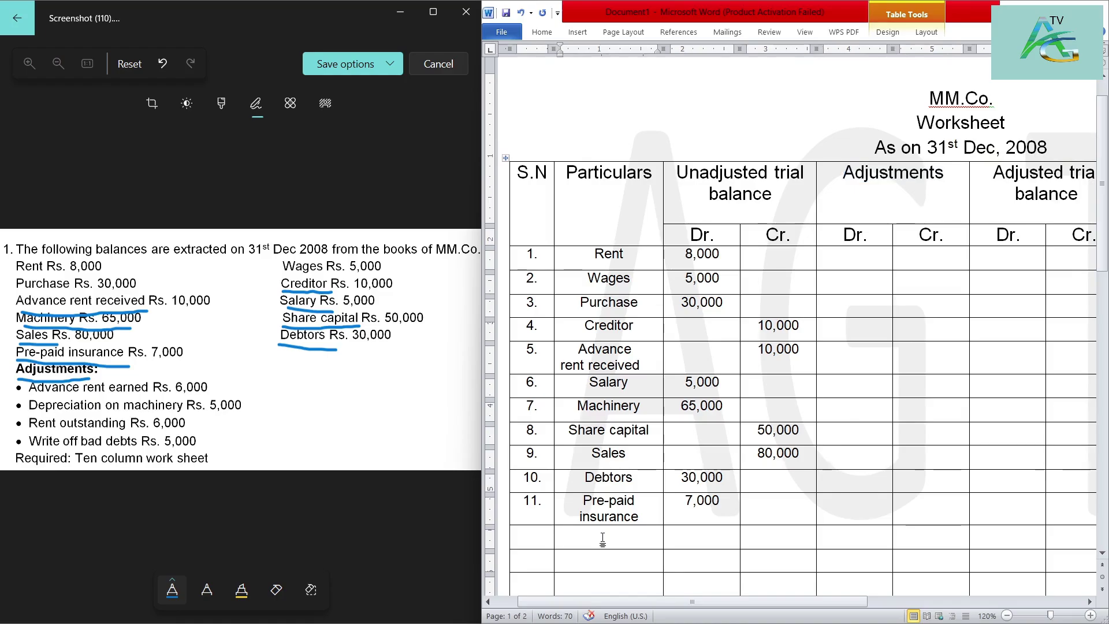
text(Ad)
text(justments)
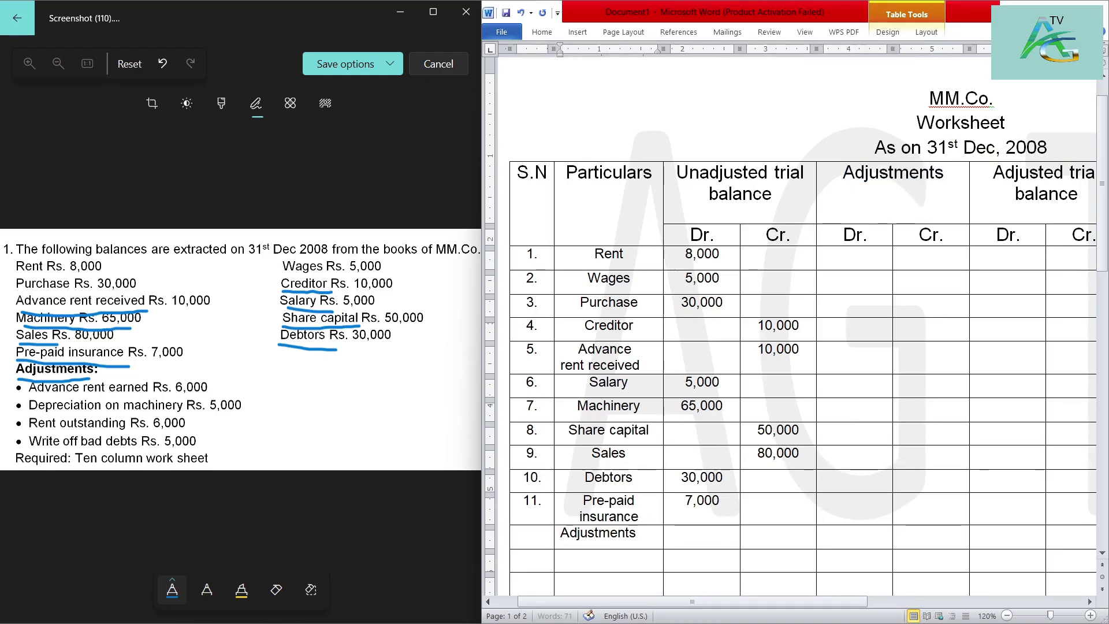
text(:)
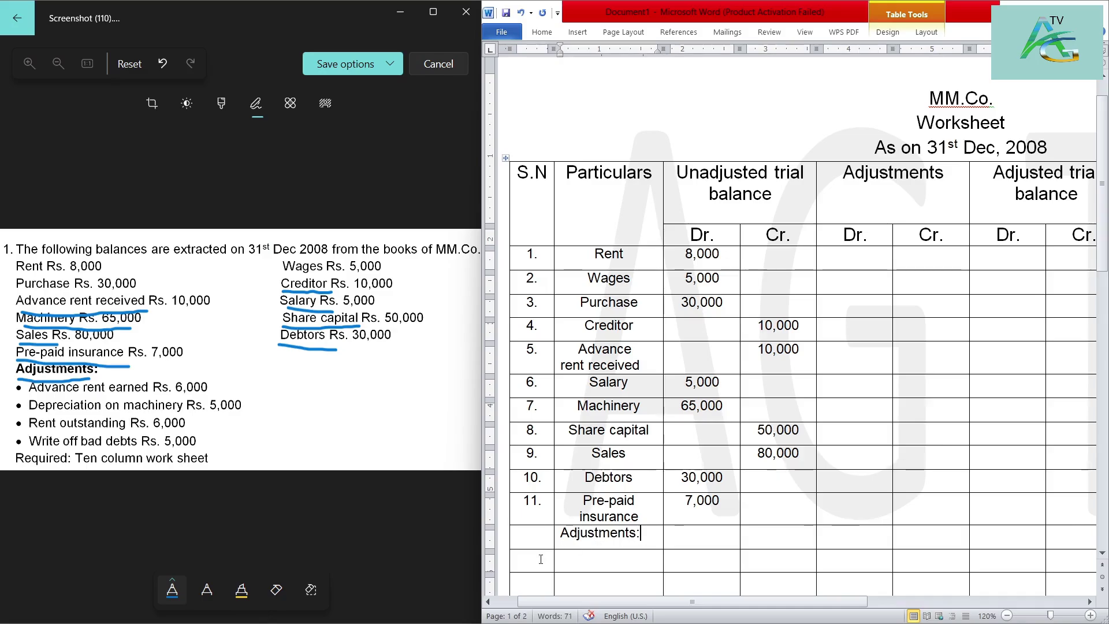
click(540, 559)
text(12.)
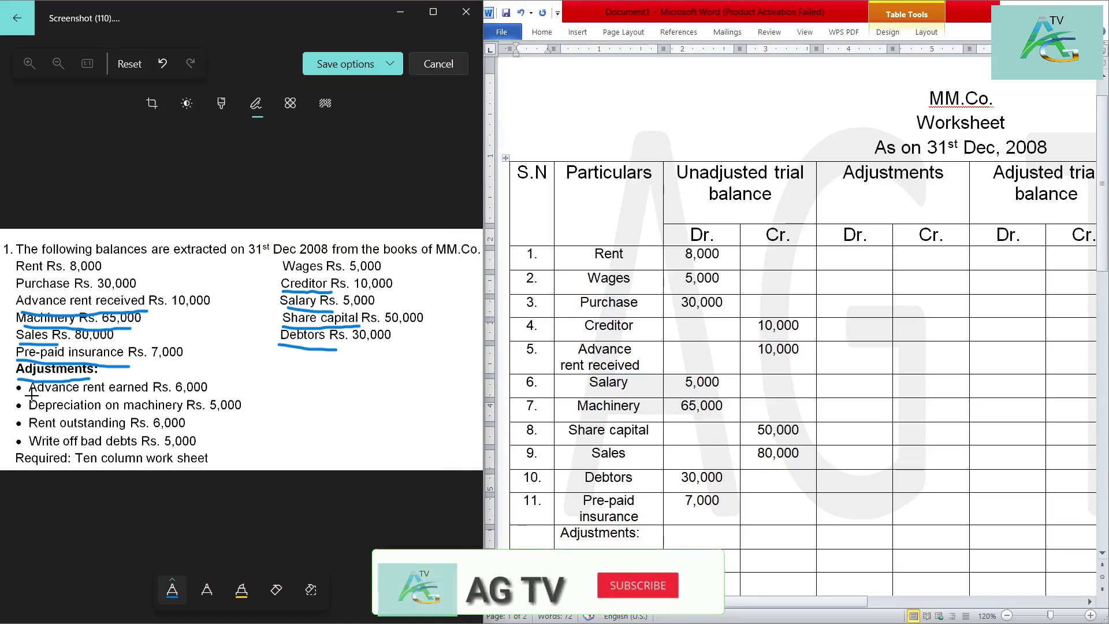
drag(30, 397, 204, 398)
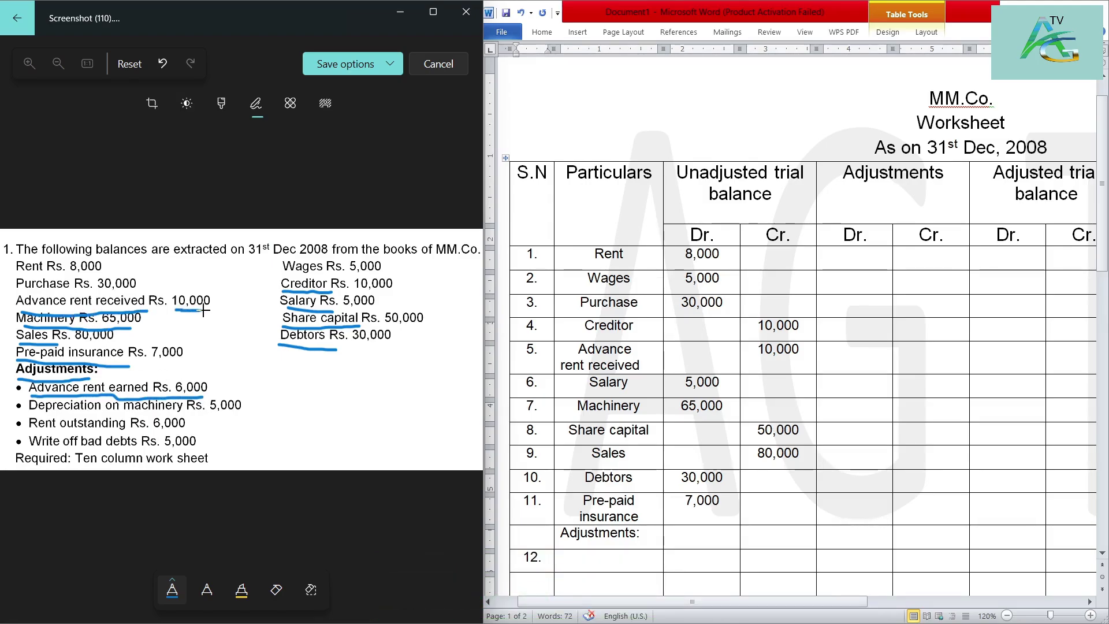
drag(204, 310, 173, 310)
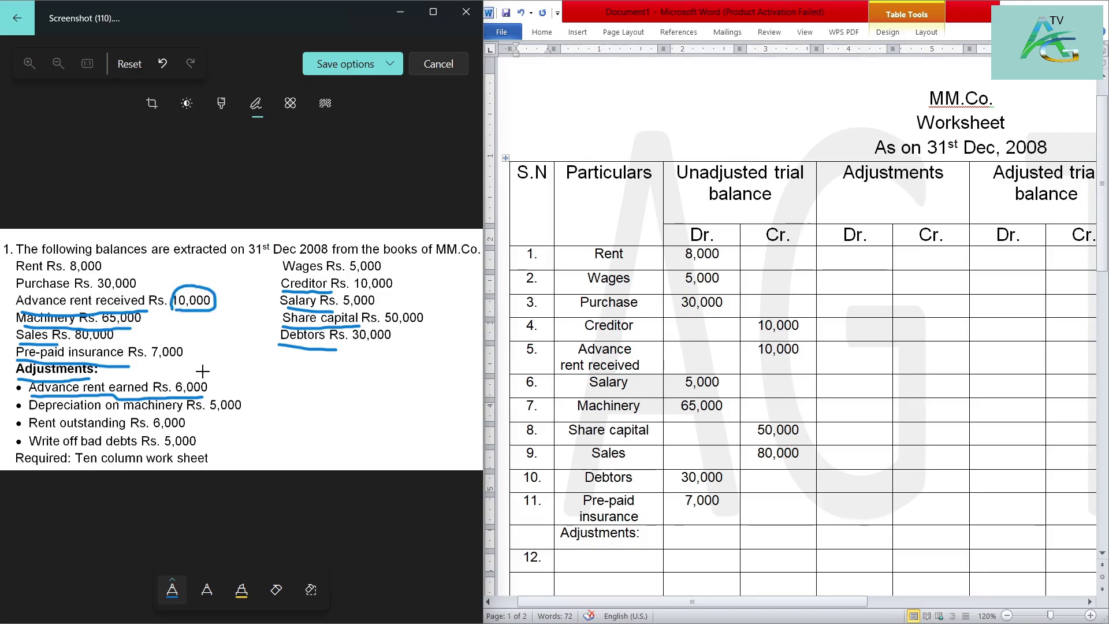
drag(211, 381, 307, 377)
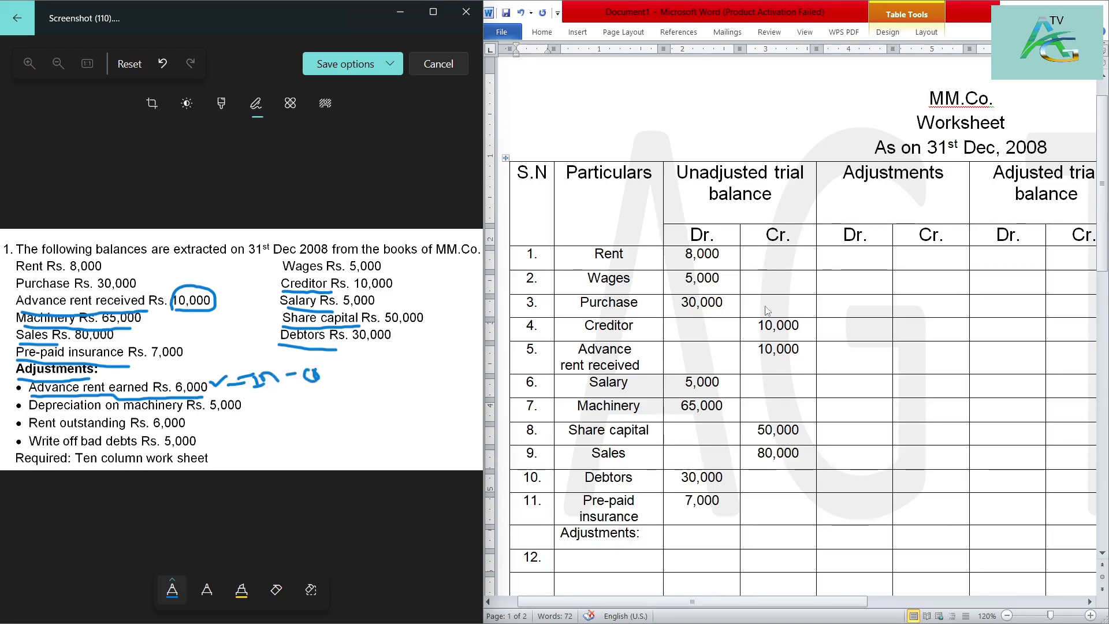
- Enter row 12 as Advance rent earned 6,000 Cr. and debit 6,000 to Advance rent received
drag(842, 173, 928, 173)
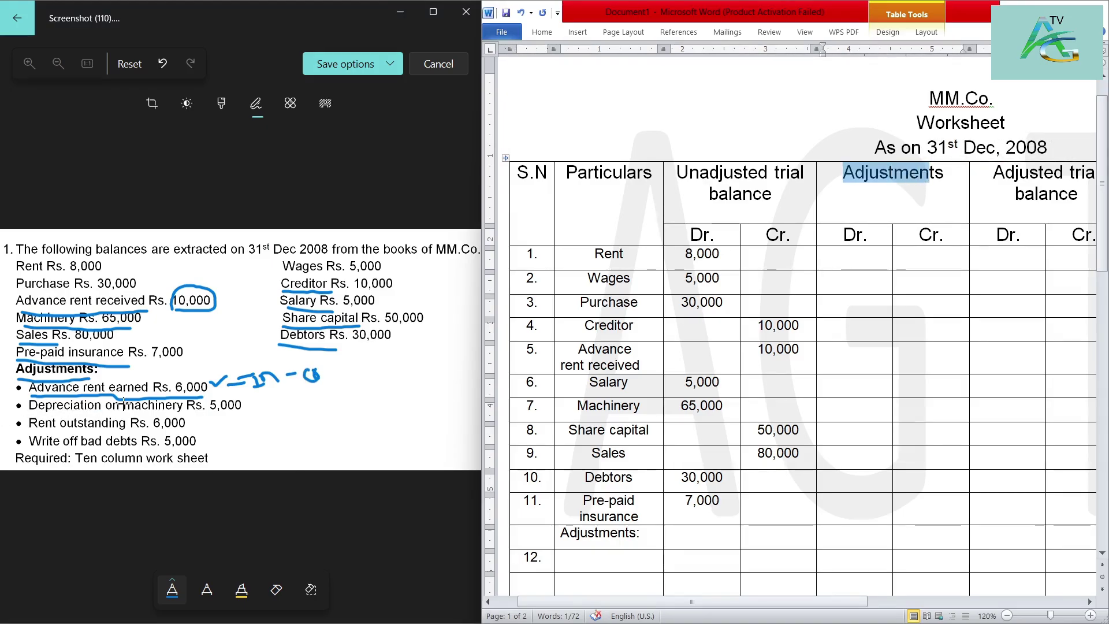
click(923, 541)
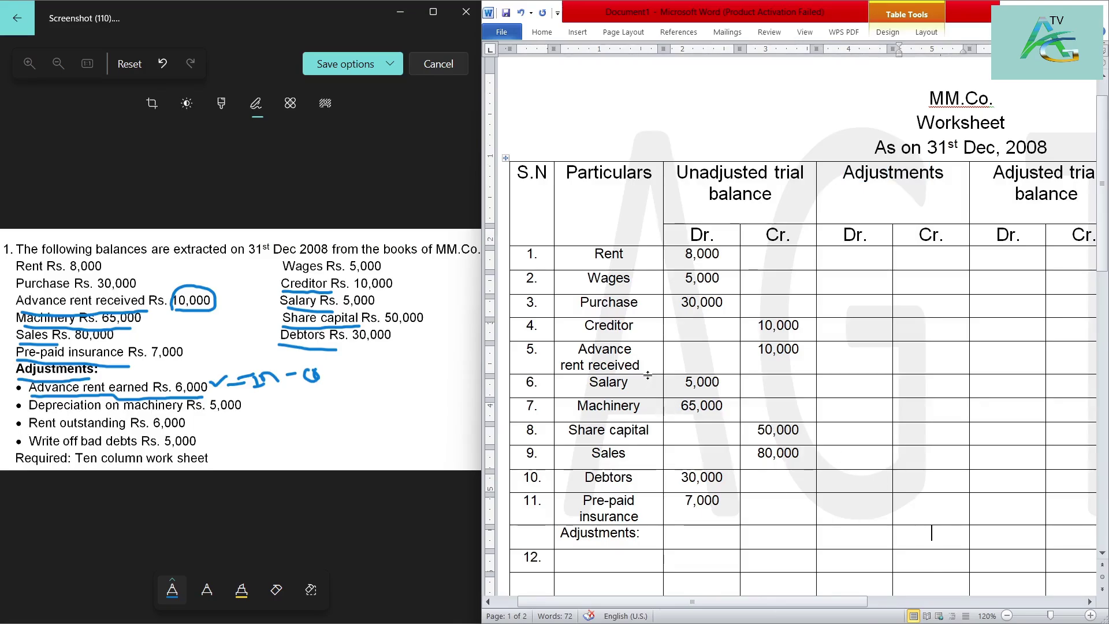
drag(627, 374, 627, 373)
click(575, 559)
text(Advan)
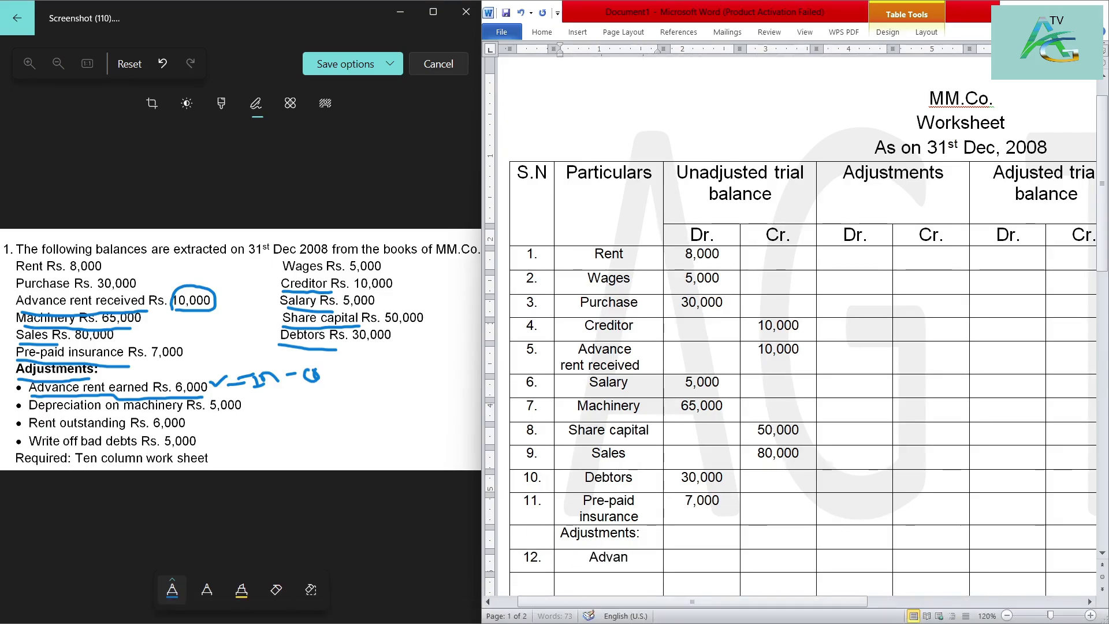
text(ce rent e)
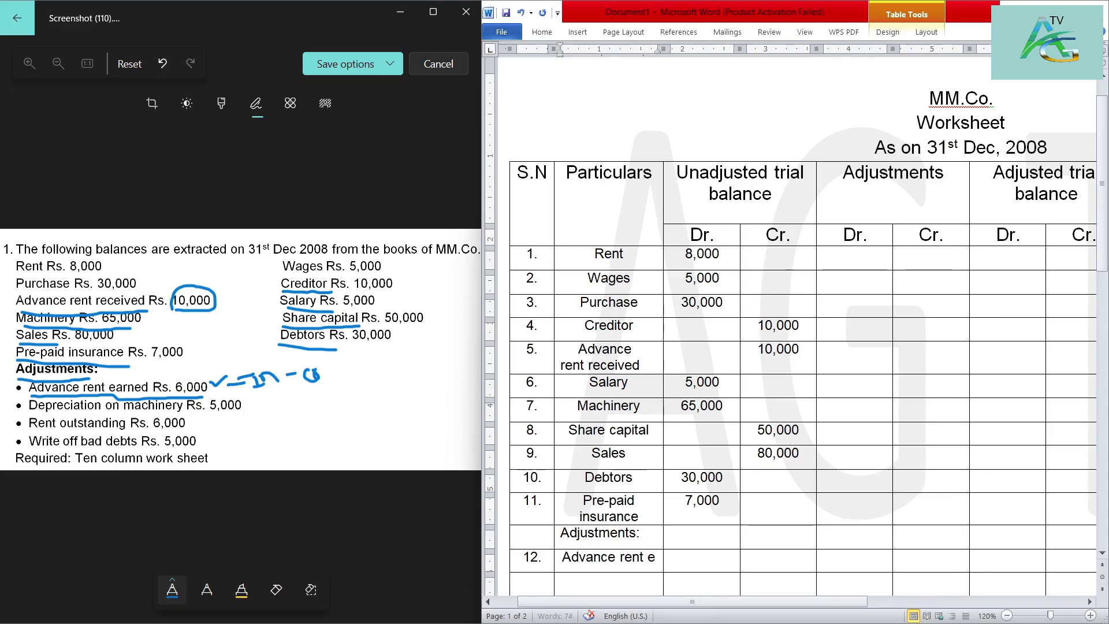
text(arned)
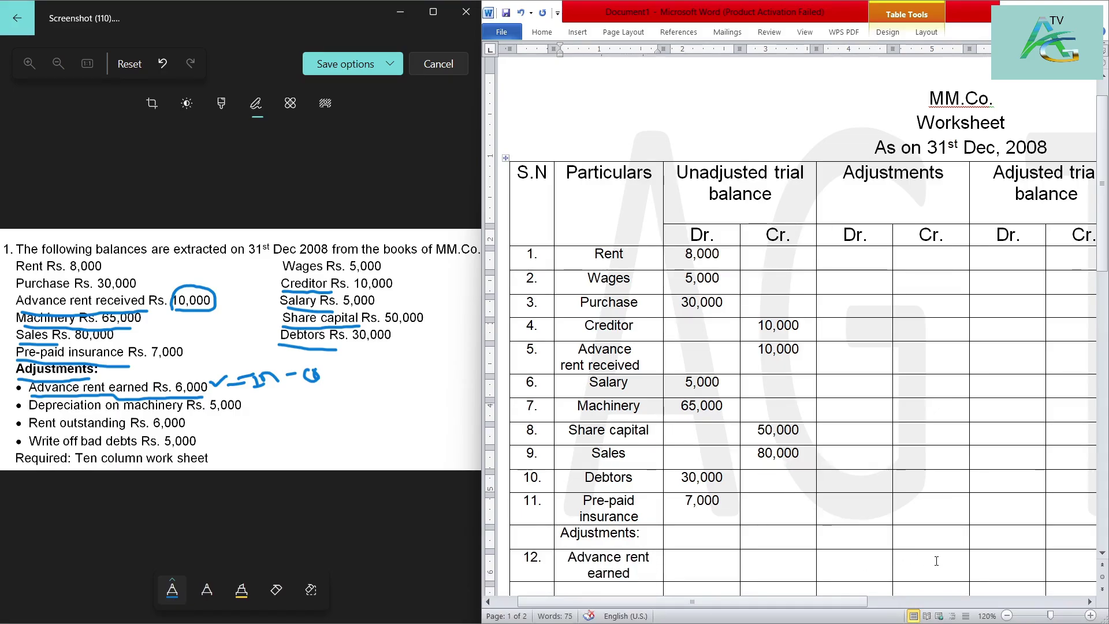
click(935, 563)
text(,000)
drag(967, 566, 915, 557)
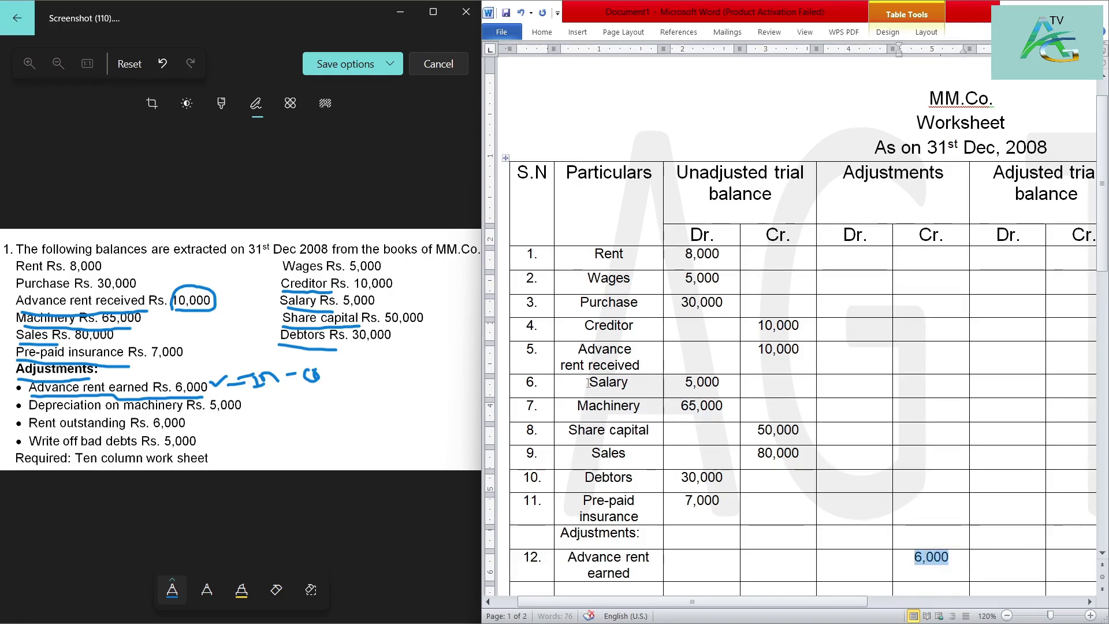
drag(577, 348, 639, 368)
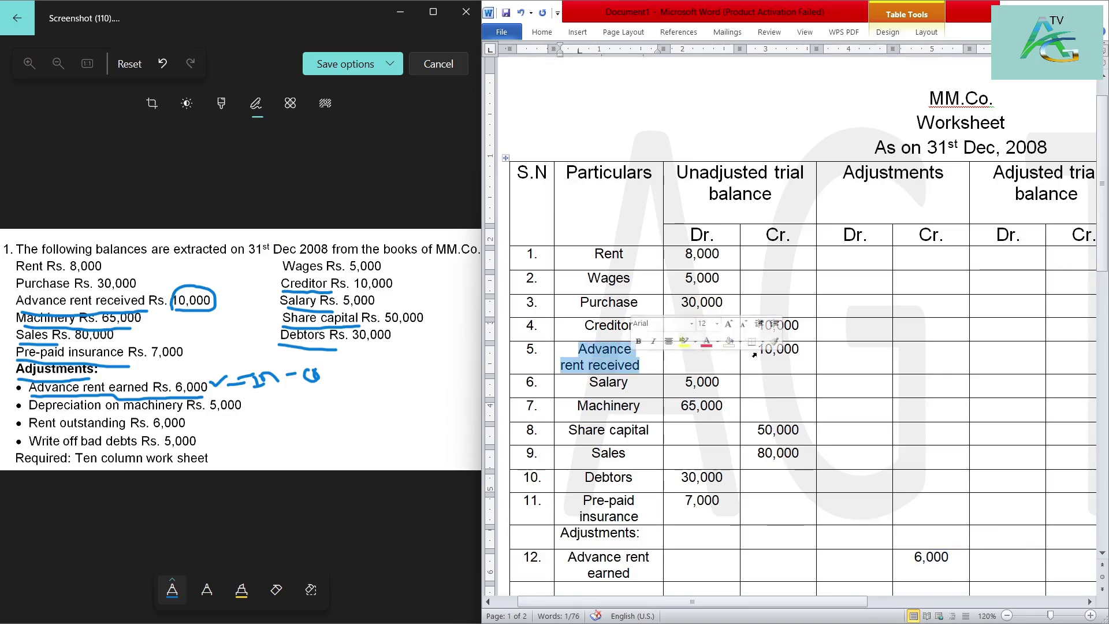
click(831, 349)
text(6,)
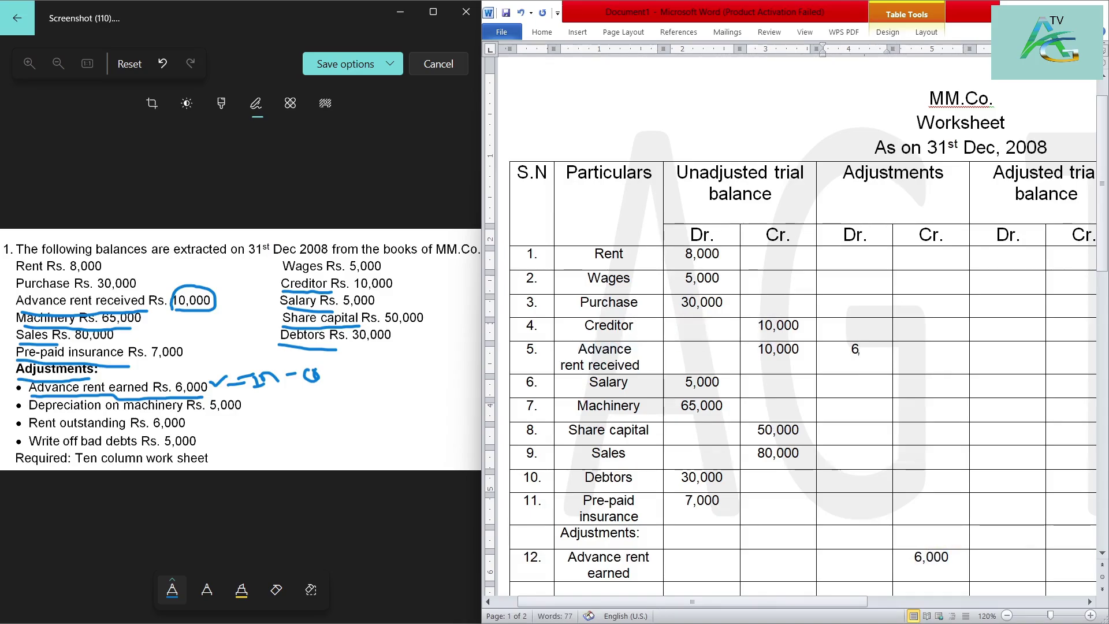
text(000)
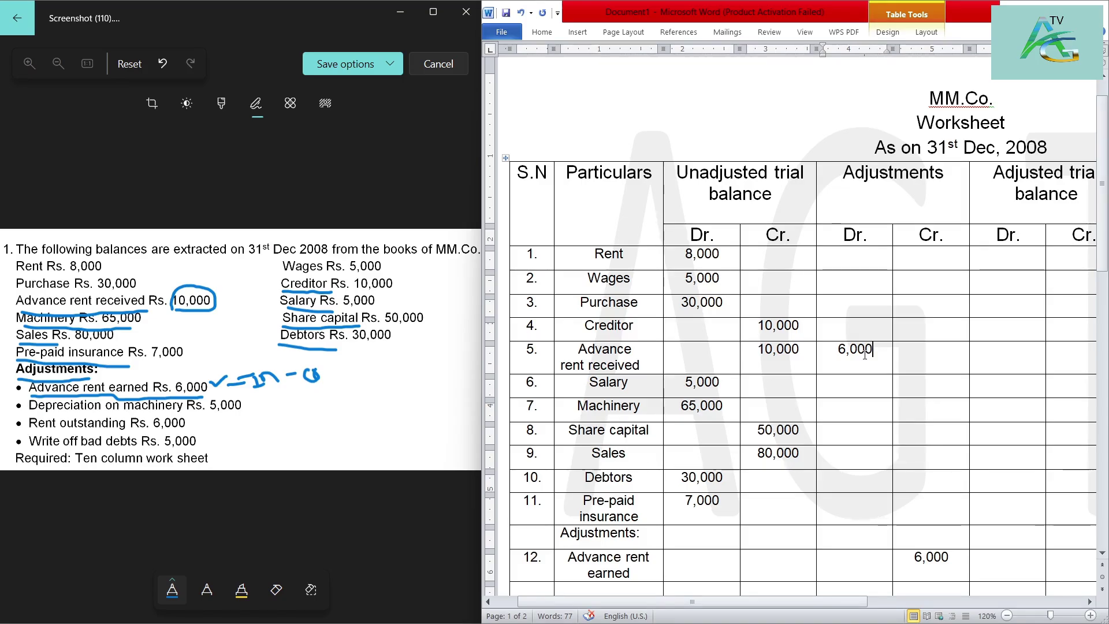
- Start row 13 as Depreciation on machinery
scroll(865, 355, down, 3)
click(541, 517)
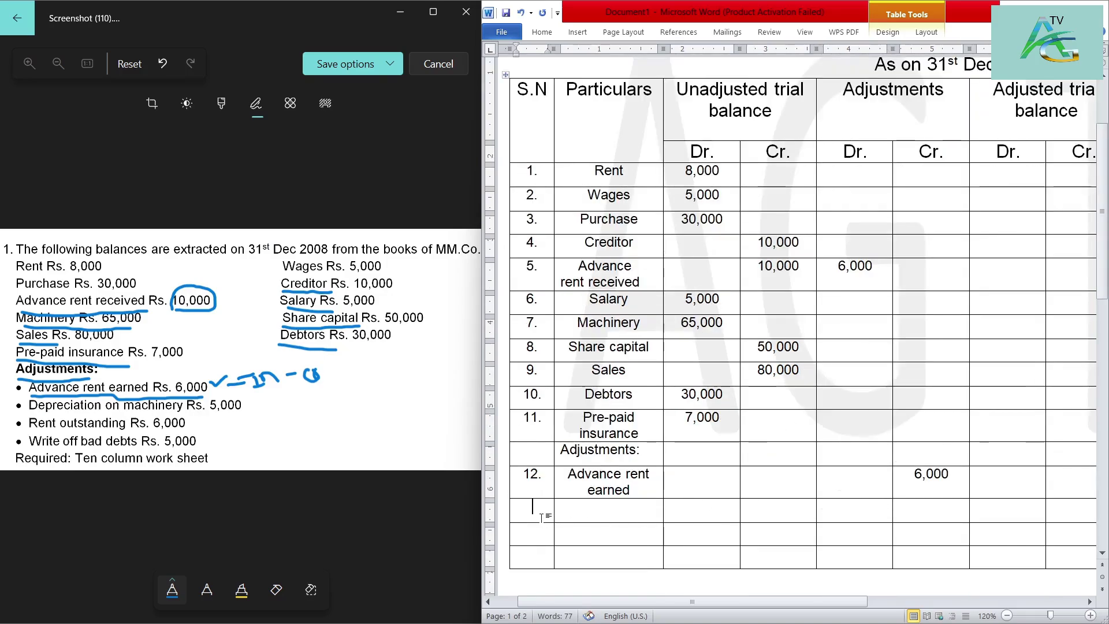
text(13.)
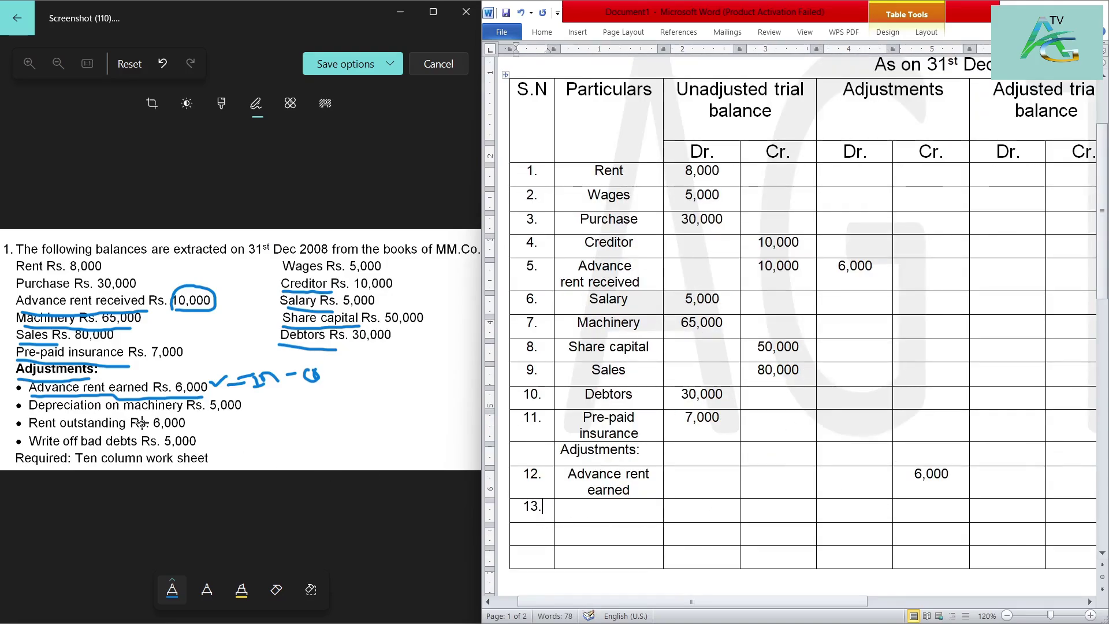
drag(29, 416, 186, 423)
click(609, 507)
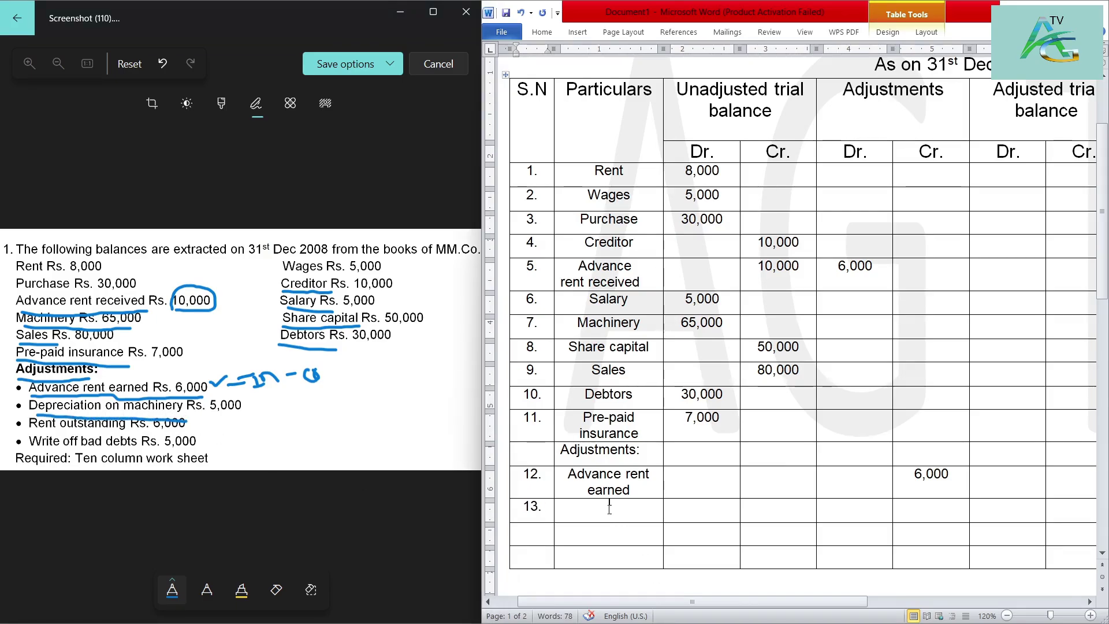
text(De)
text(preciati)
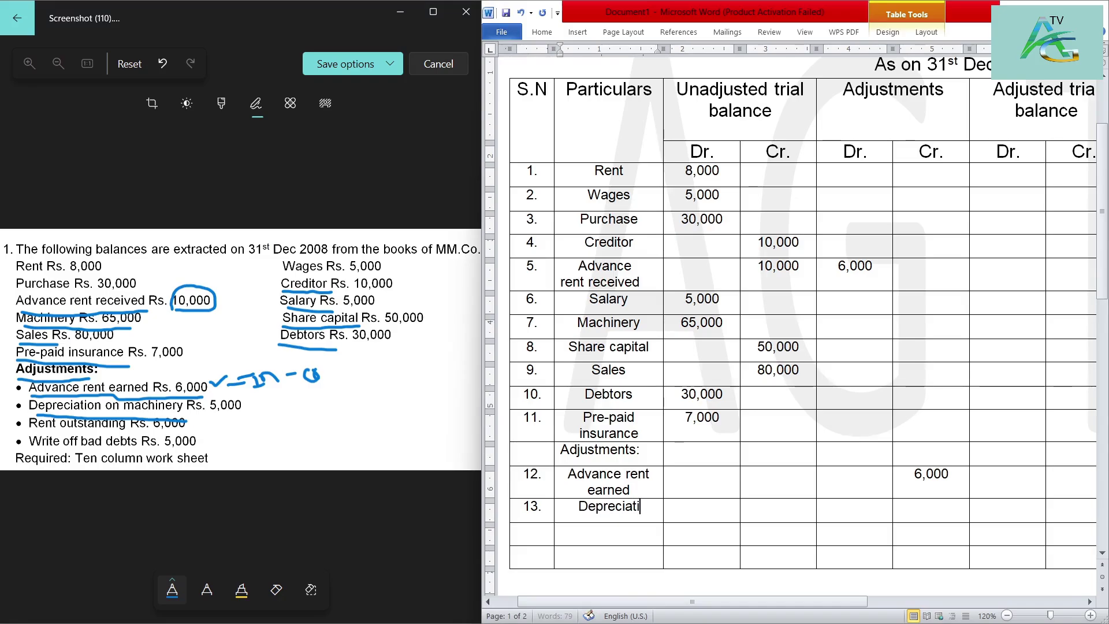
text(on on )
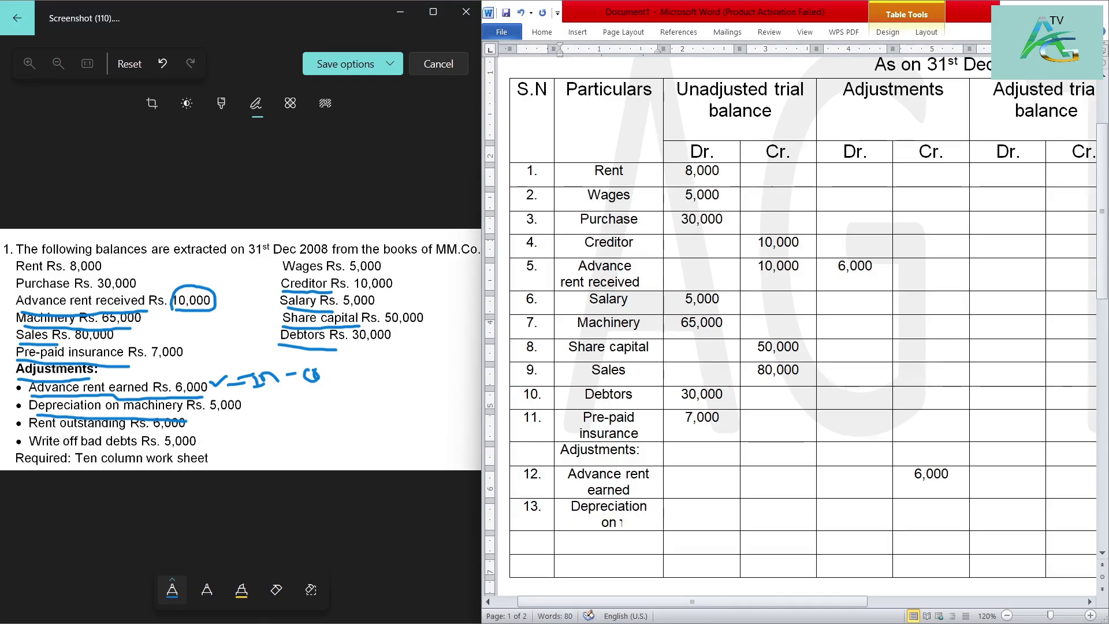
text(machinery)
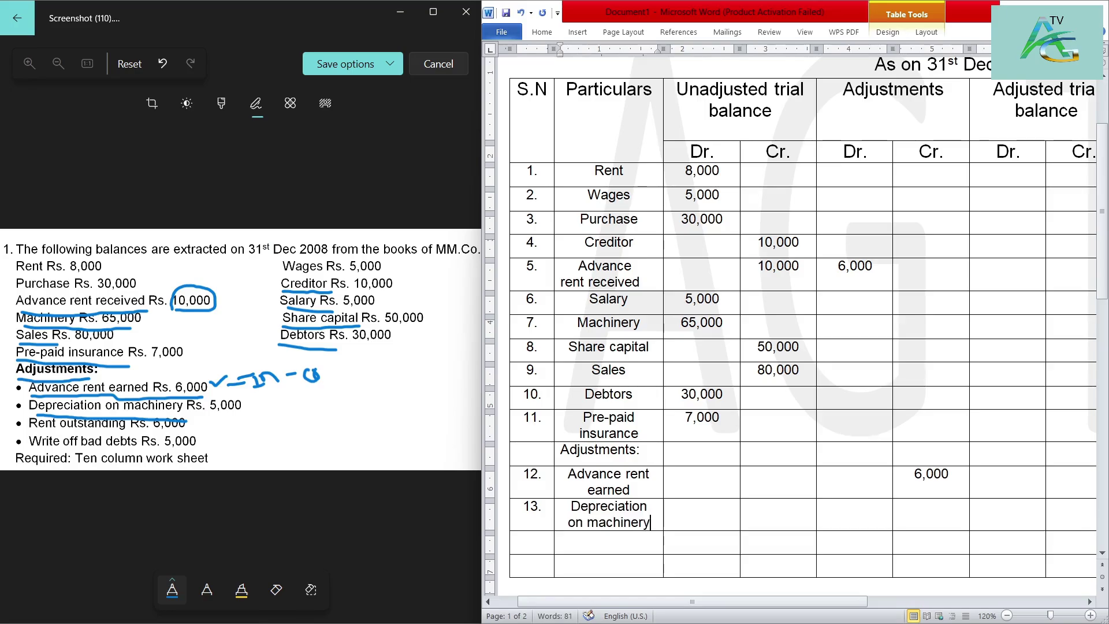
- Enter 5,000 Dr. on row 13 depreciation and 5,000 Cr. against the 65,000 Machinery row
drag(209, 417, 239, 415)
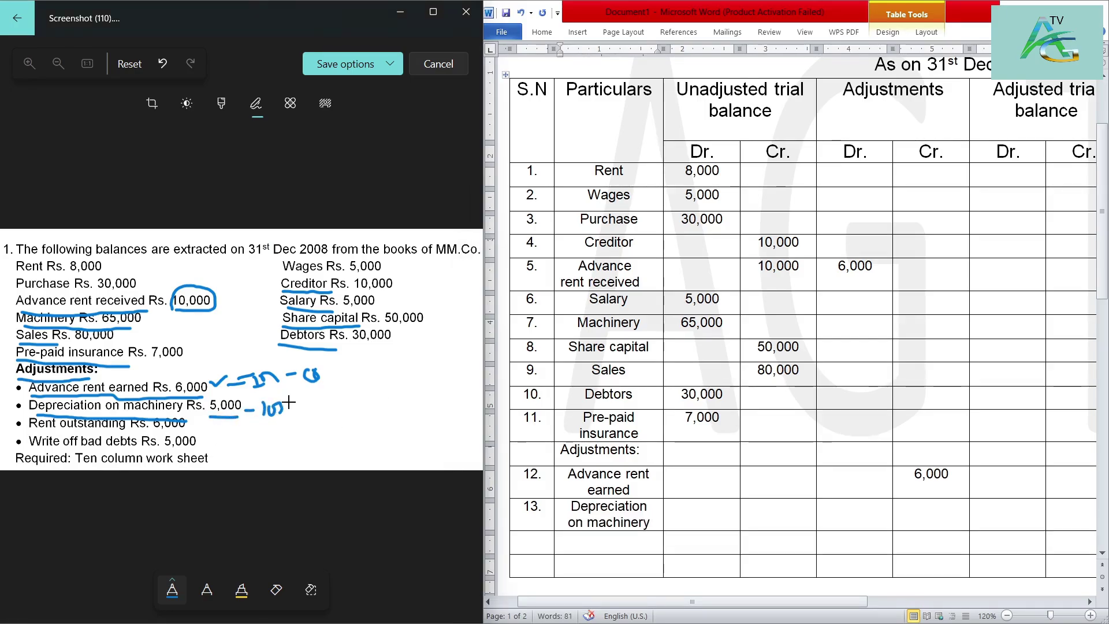
mouse_move(289, 403)
mouse_down()
mouse_move(321, 411)
mouse_move(350, 398)
mouse_up()
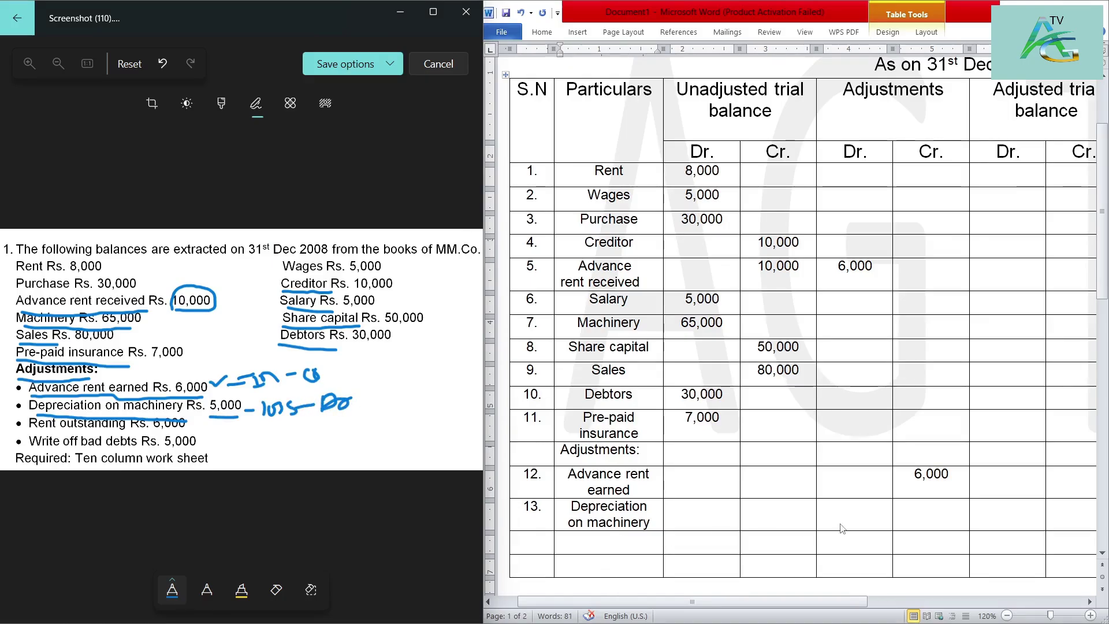
key(alt+Tab)
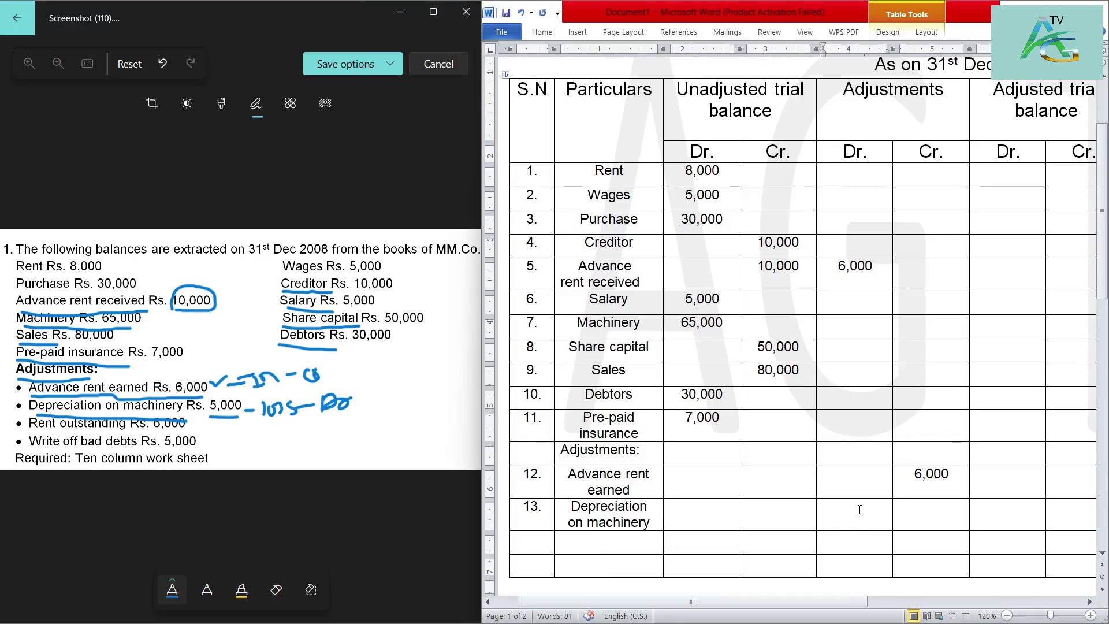
text(5,0)
text(00)
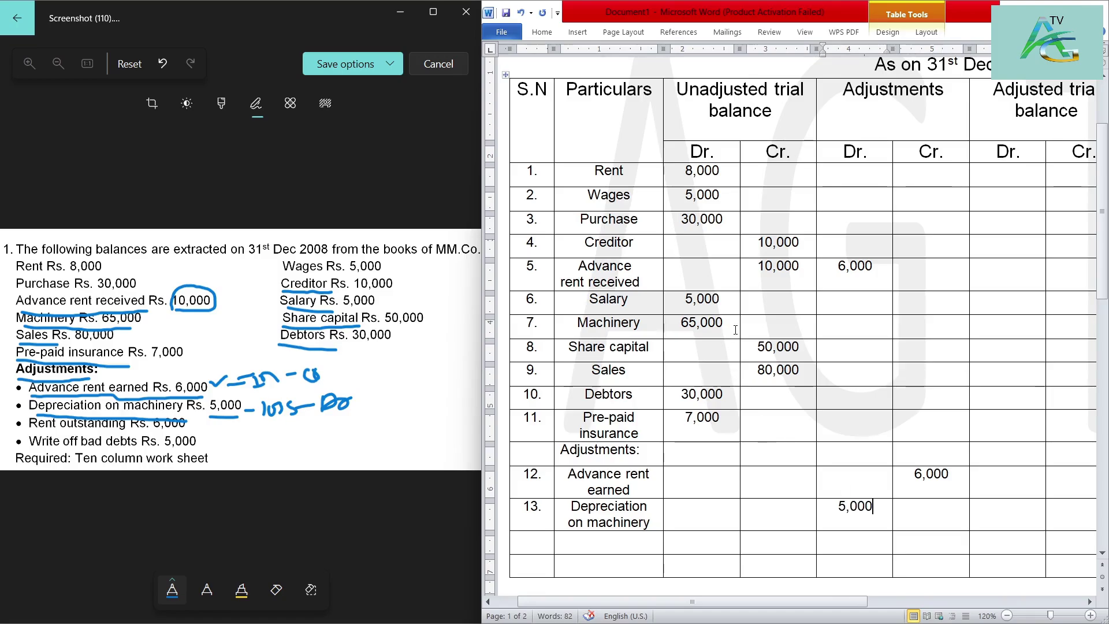
drag(735, 329, 681, 325)
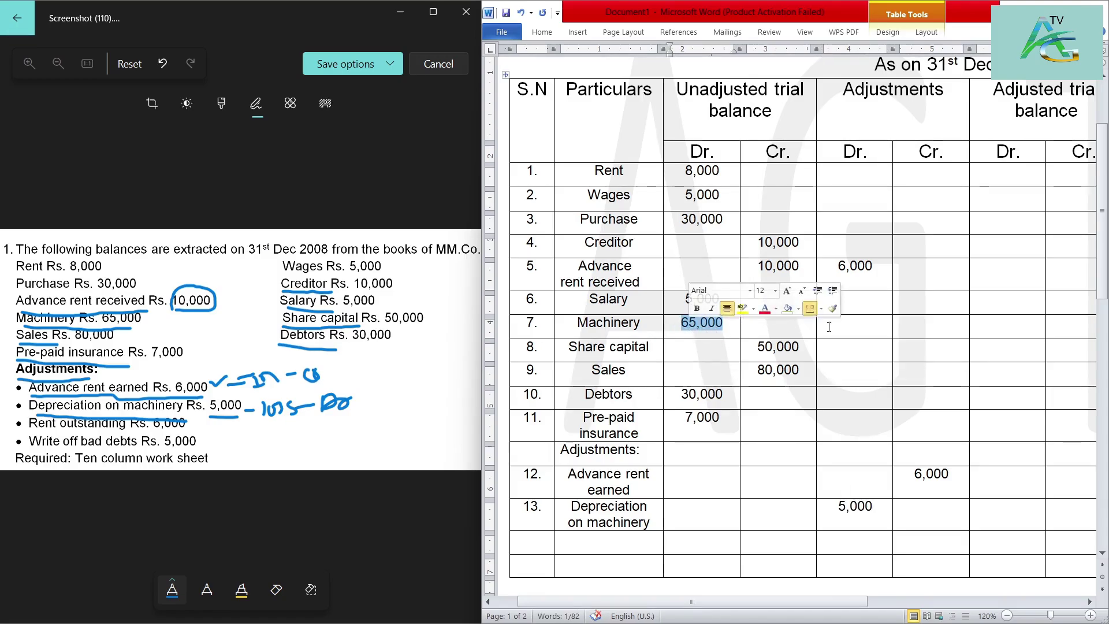
click(939, 326)
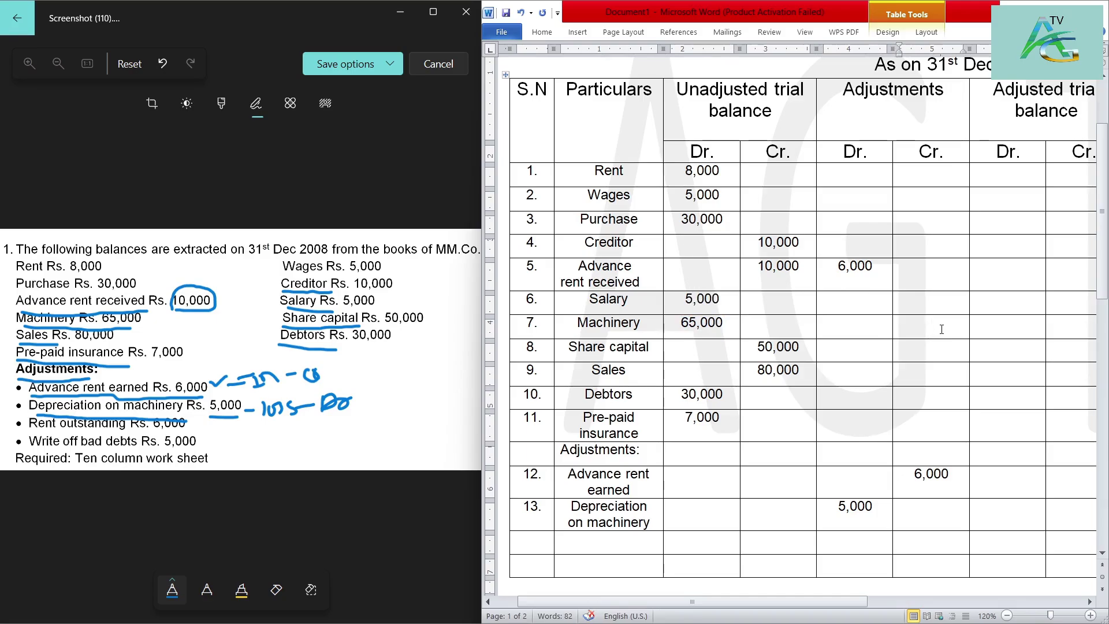
text(5,000)
drag(873, 506, 835, 507)
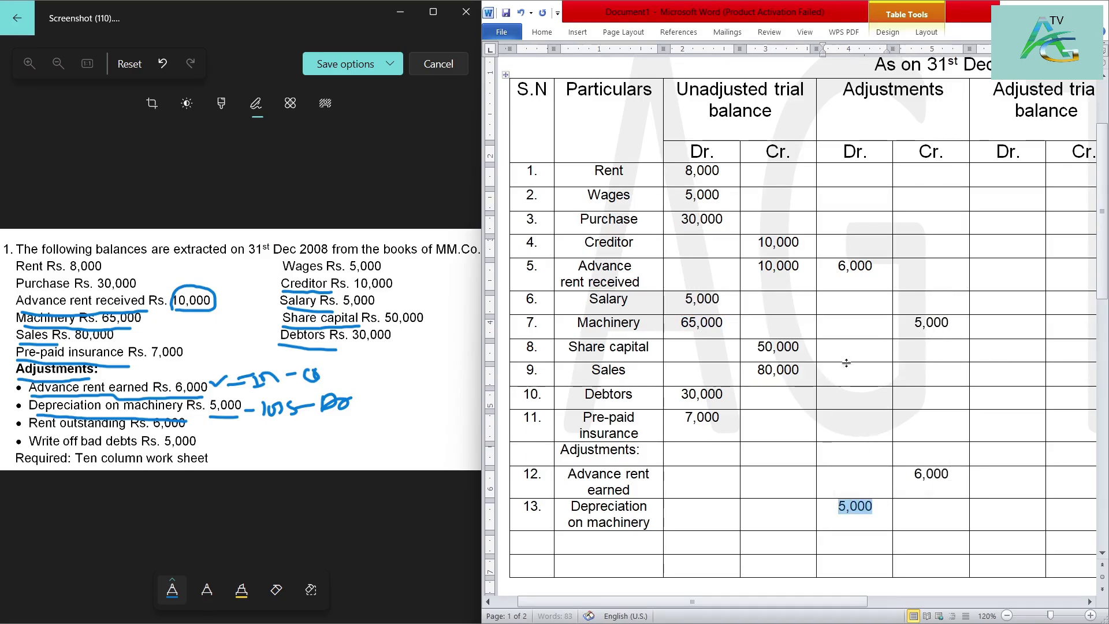
drag(964, 329, 931, 327)
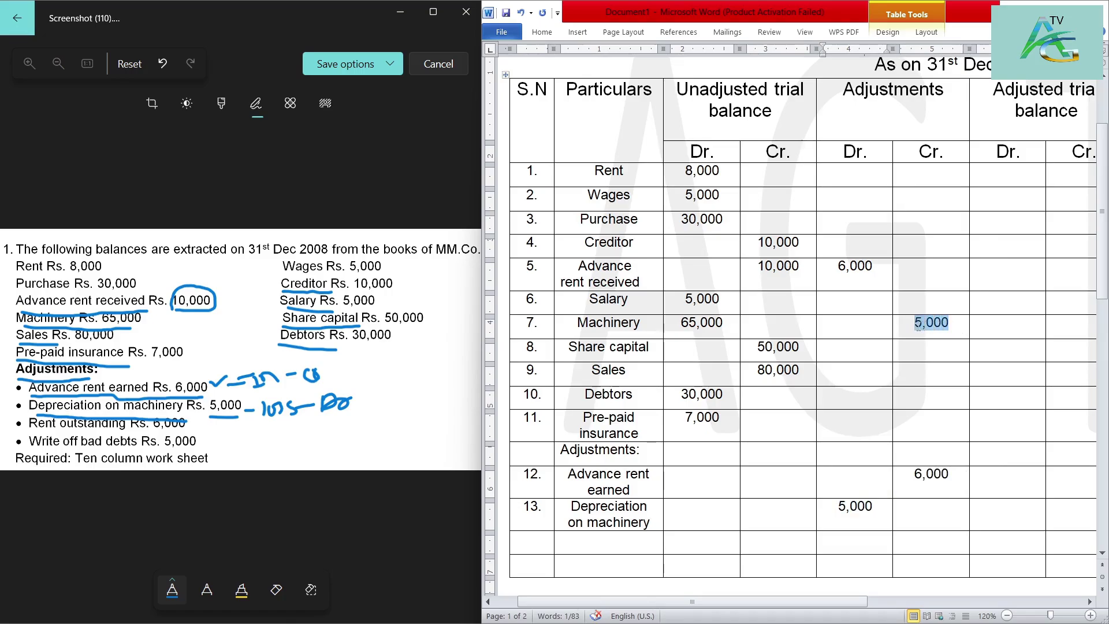
click(543, 548)
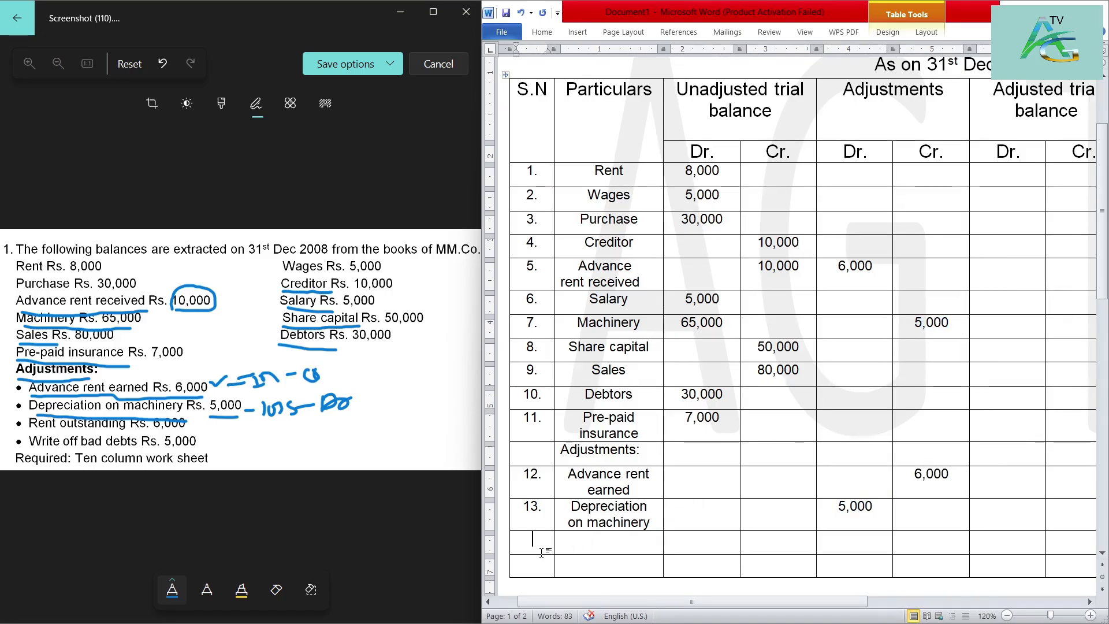
- Number row 14 as '14.' and mark Rent outstanding 6,000 as a liability in the question
text(14.)
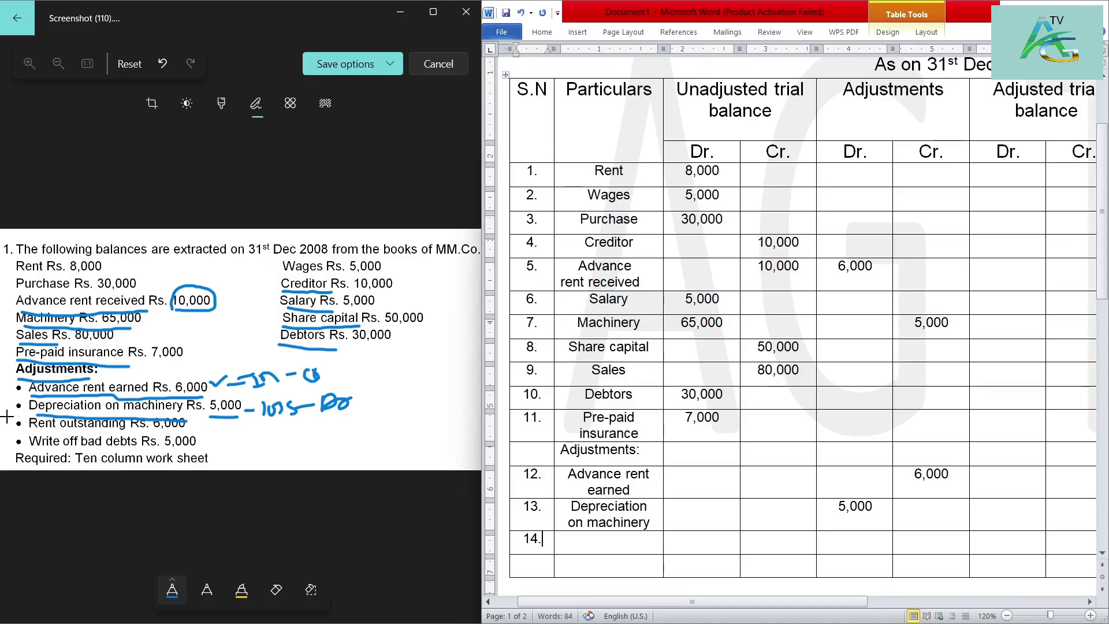
drag(28, 430, 106, 432)
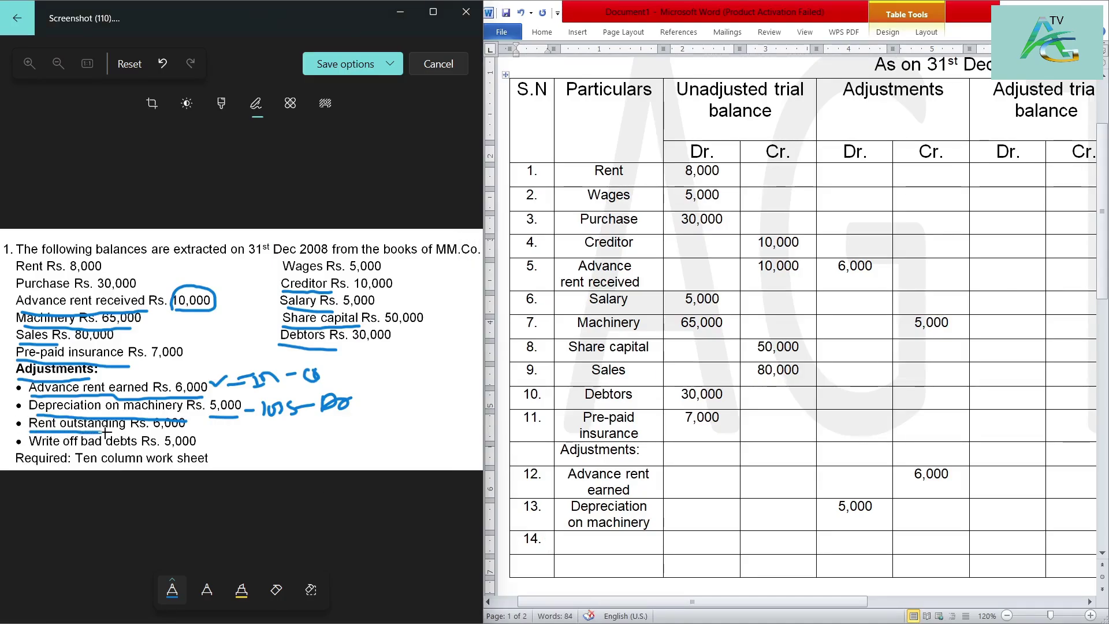
drag(117, 431, 173, 431)
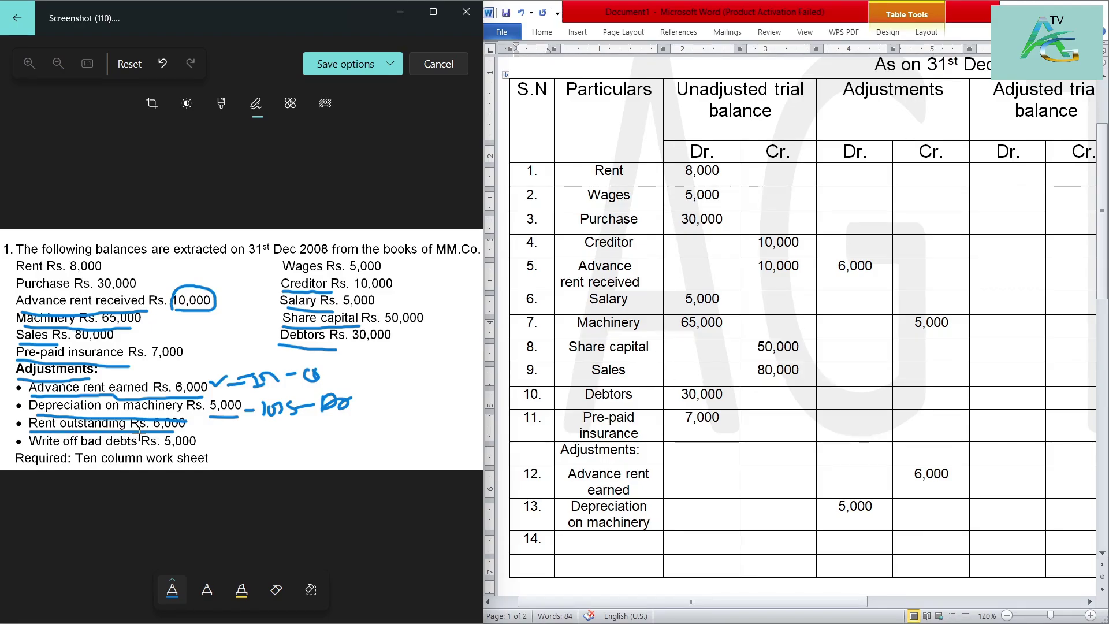
drag(226, 427, 233, 431)
drag(233, 435, 288, 433)
- Fill row 14 with 'Rent outstanding' and a 6,000 Adjustments Cr. entry
click(590, 548)
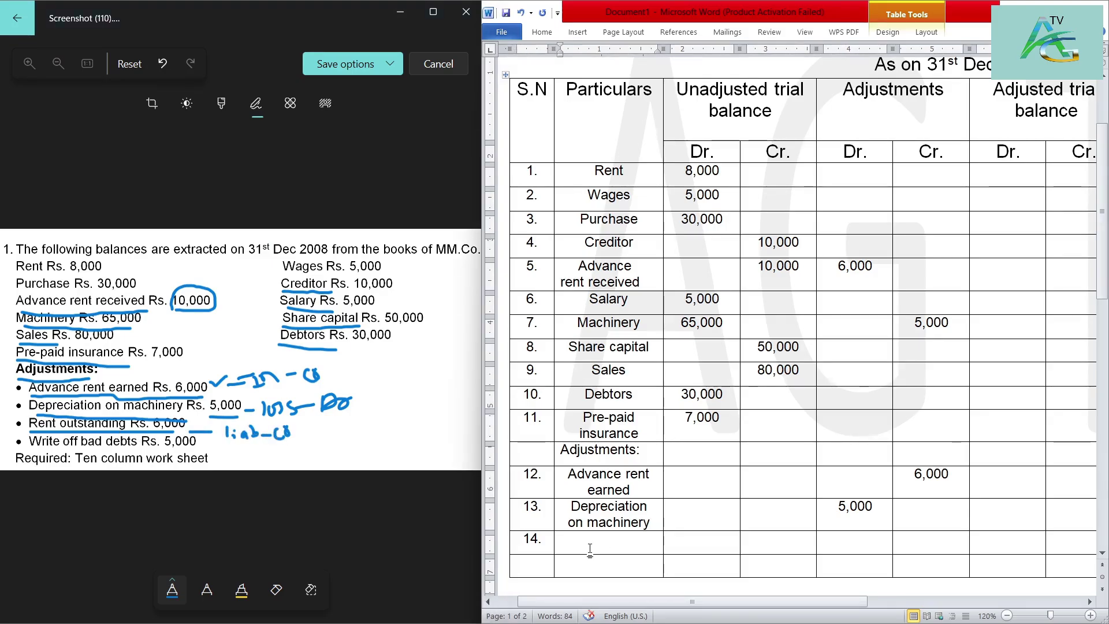
text(R)
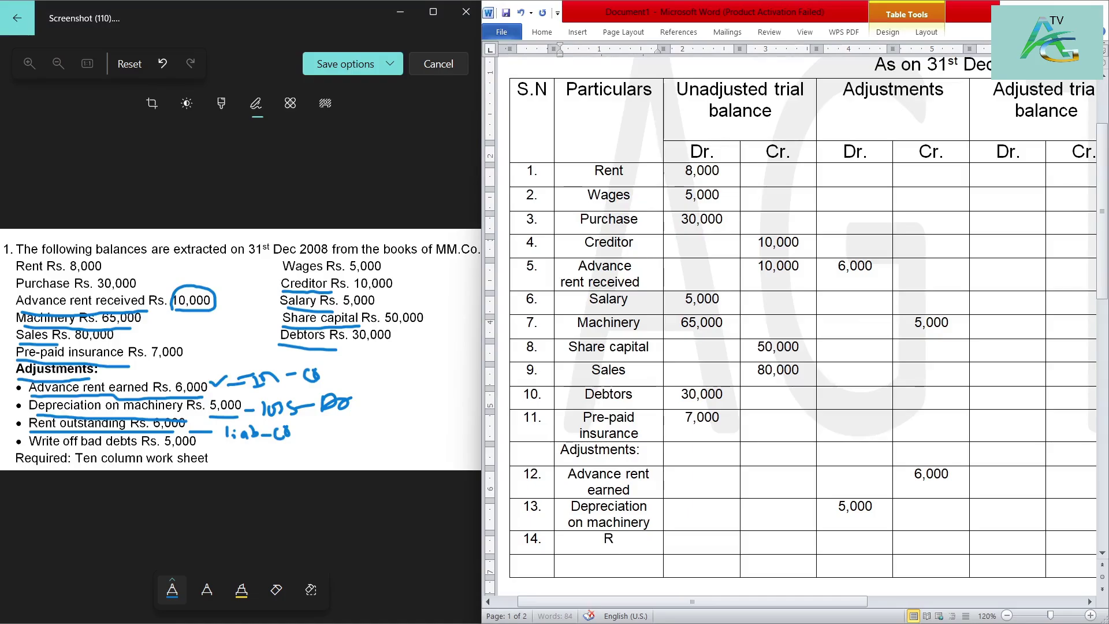
text(ent outs)
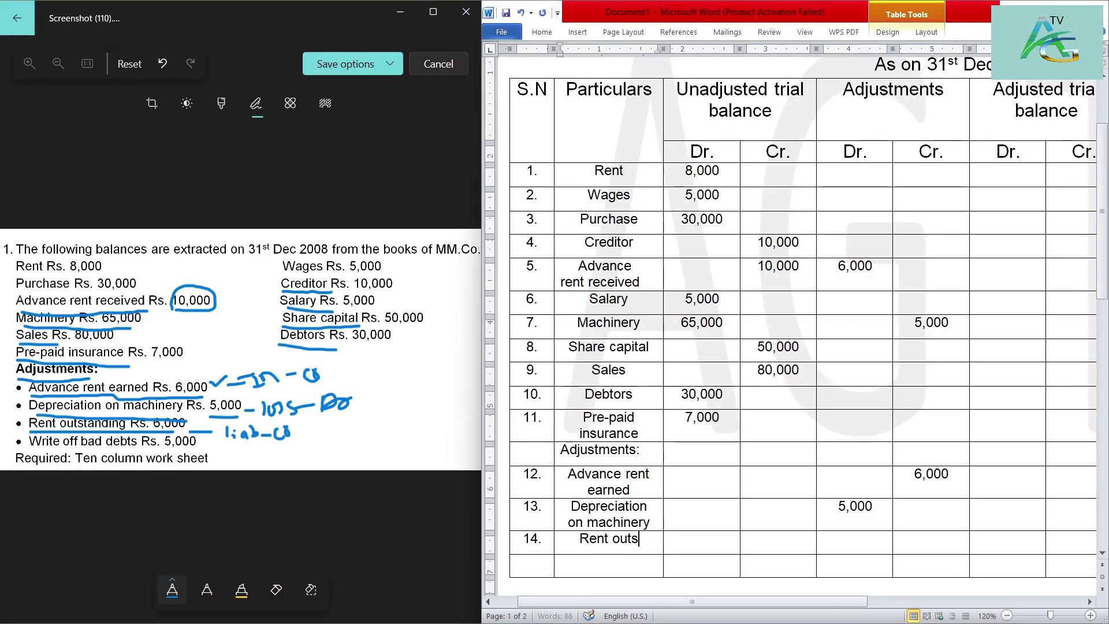
text(tanding)
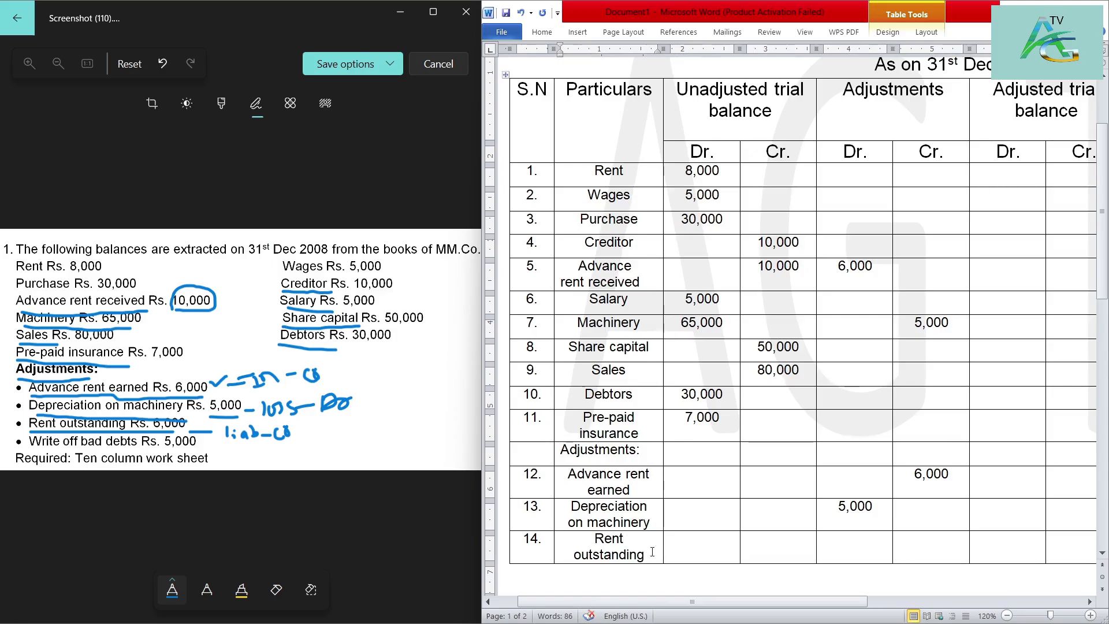
click(918, 538)
text(6,000)
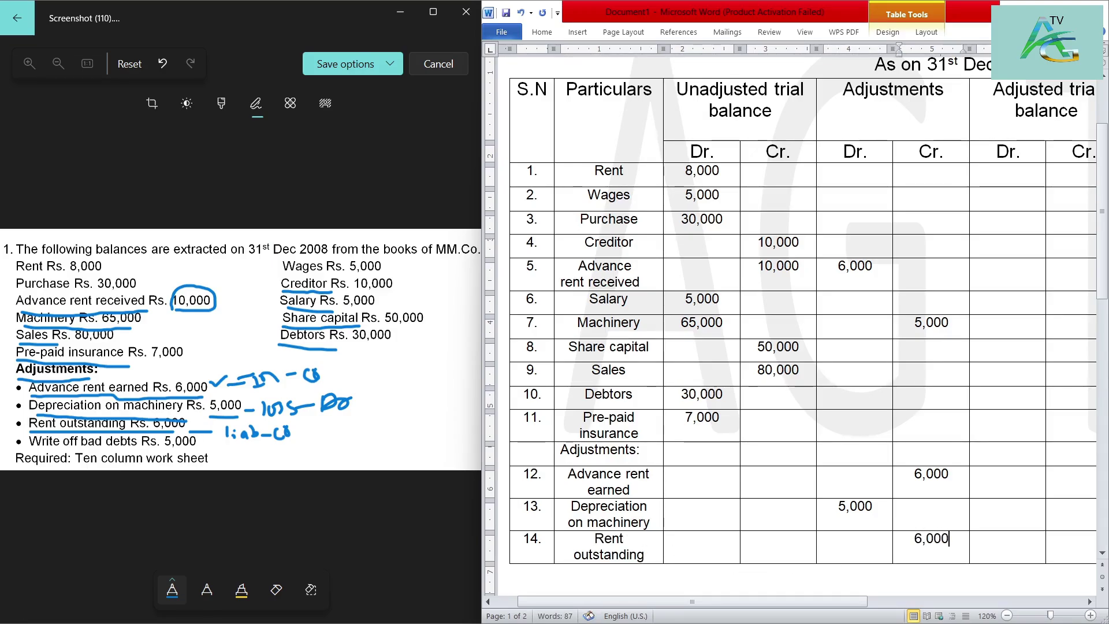
drag(957, 538, 920, 543)
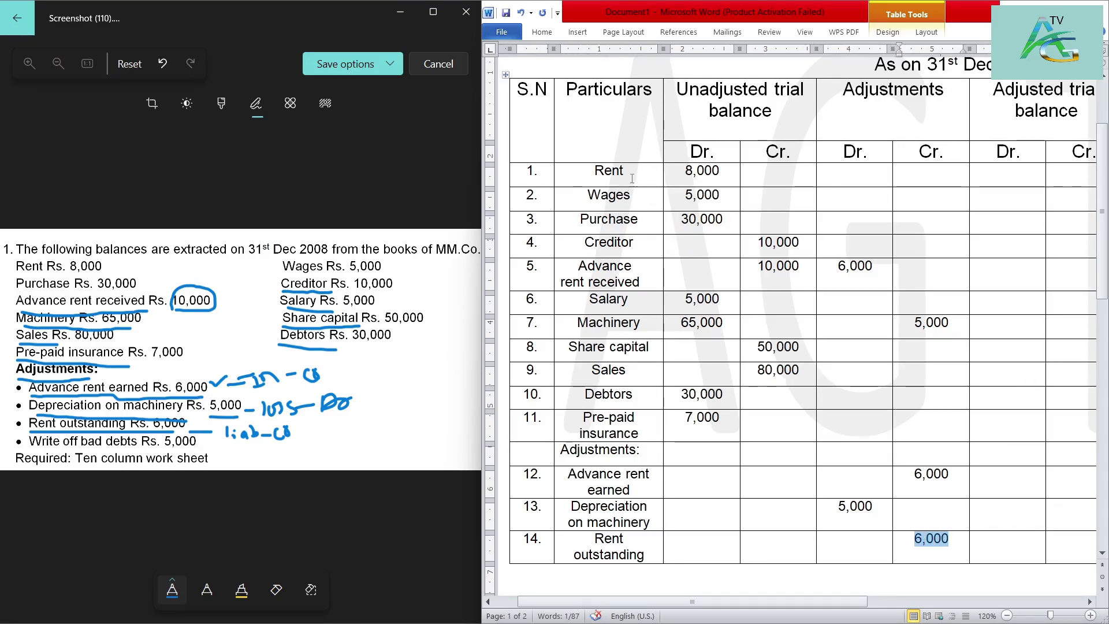
drag(631, 170, 594, 170)
click(846, 171)
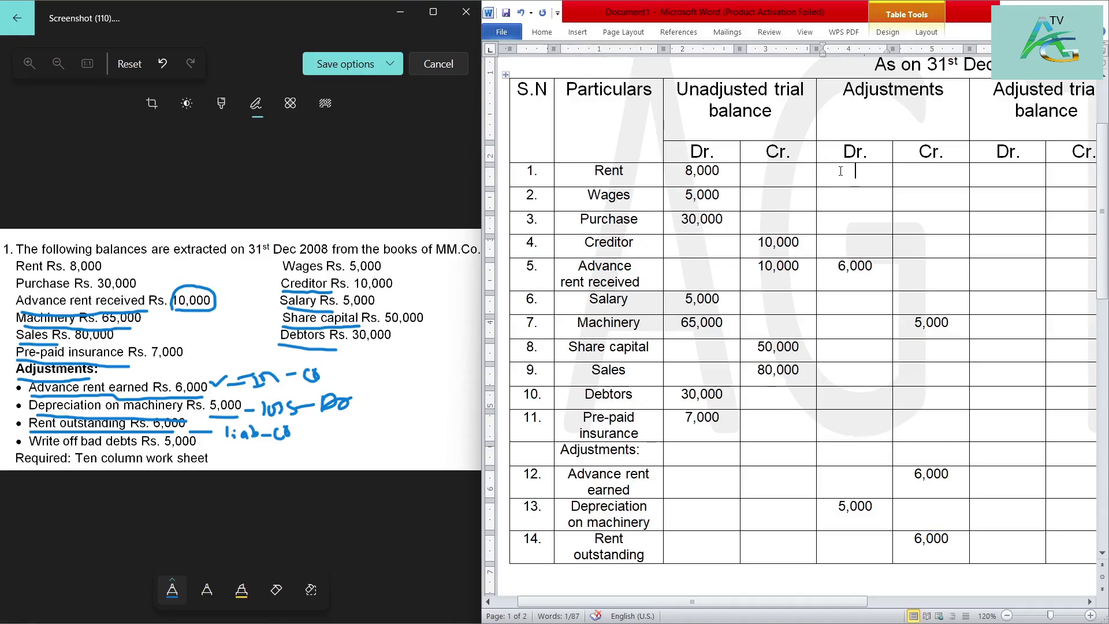
- Type '6,' in Rent's Adjustments Dr. cell, then add row 15 'Write off bad debts'
text(6,)
scroll(846, 170, down, 4)
text(15)
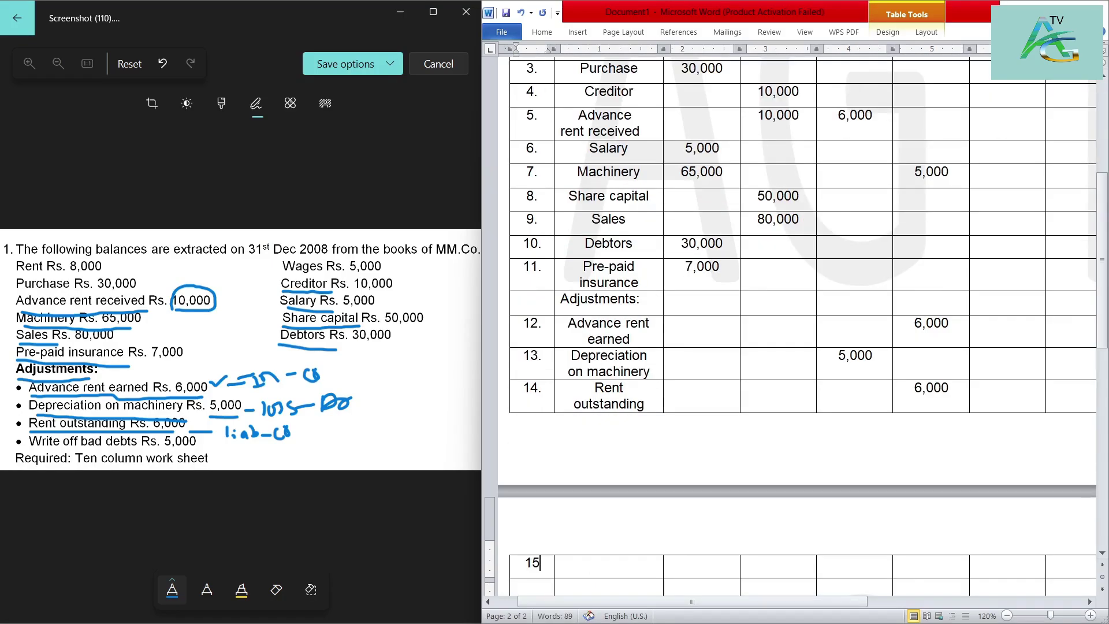
text(.)
key(Tab)
scroll(802, 323, down, 1)
text(Write)
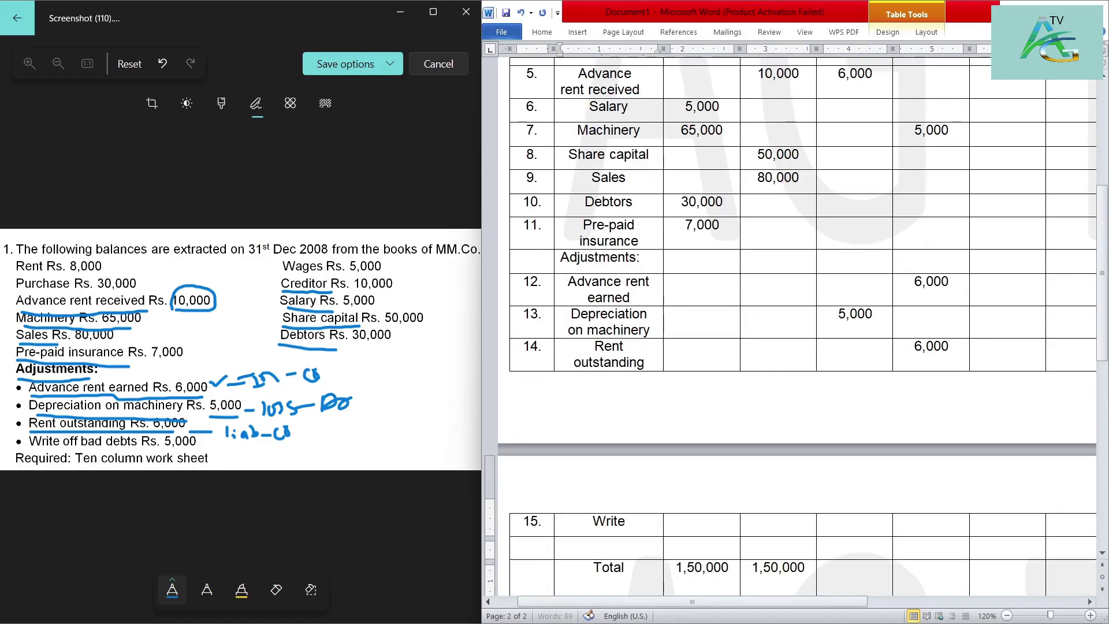
text( off bad)
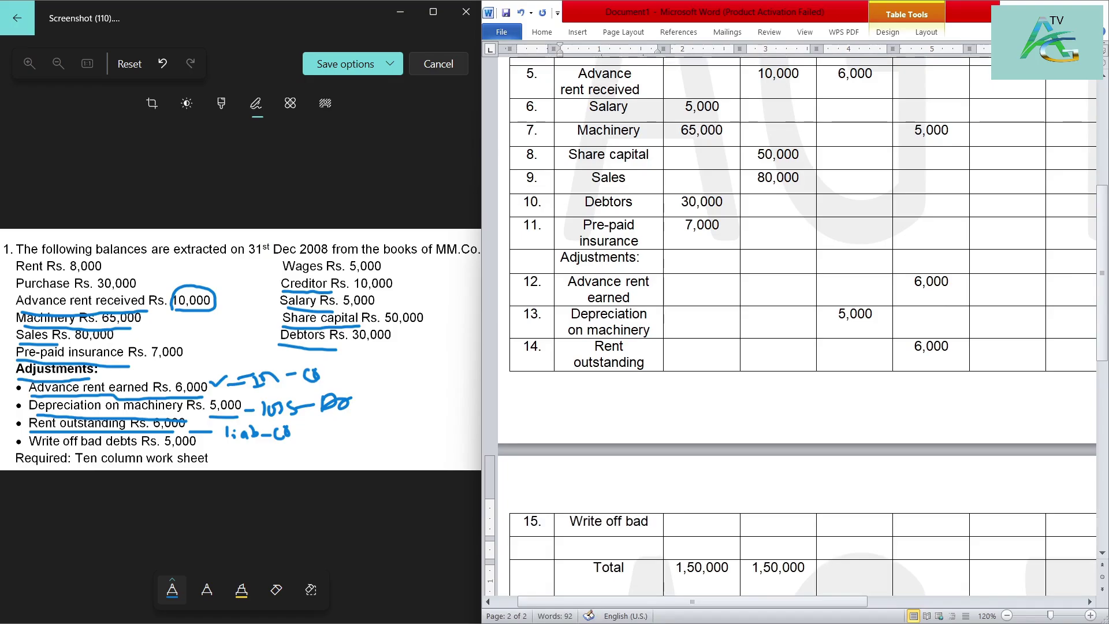
text( debts)
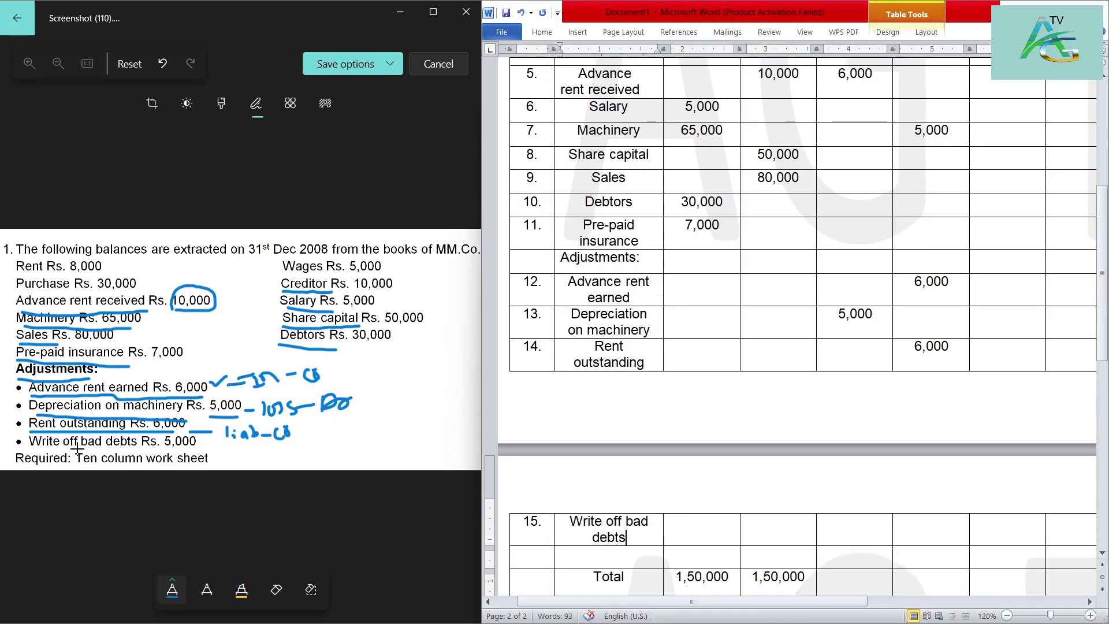
- Underline the bad-debts line in the question and enter 5,000 in row 15's Adjustments Dr. cell
drag(57, 449, 192, 447)
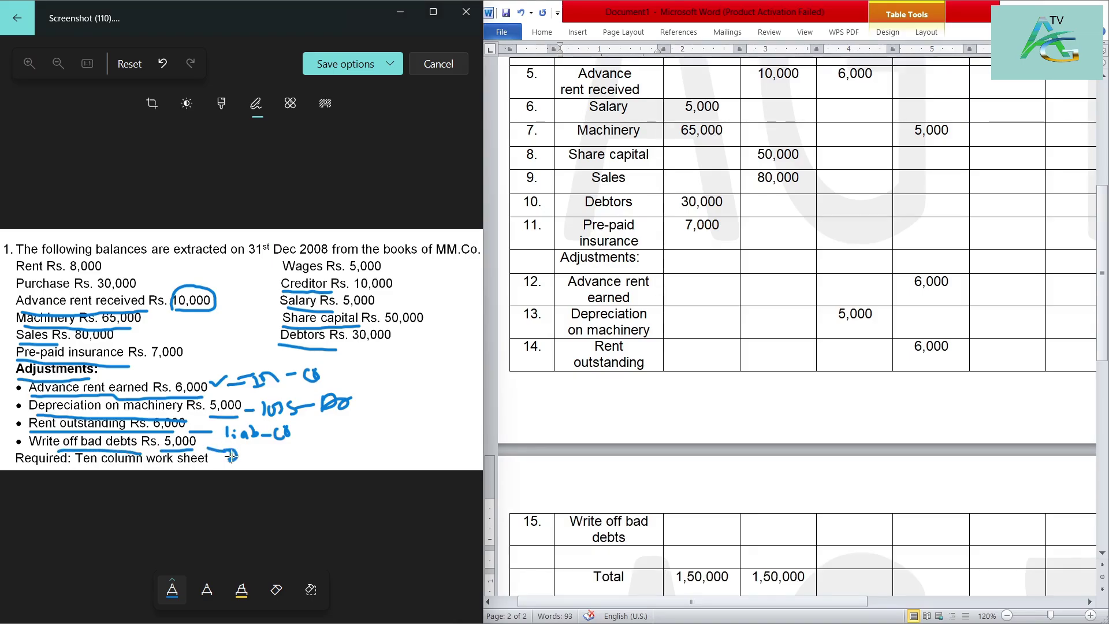
drag(231, 456, 250, 452)
scroll(704, 510, down, 1)
scroll(749, 460, up, 2)
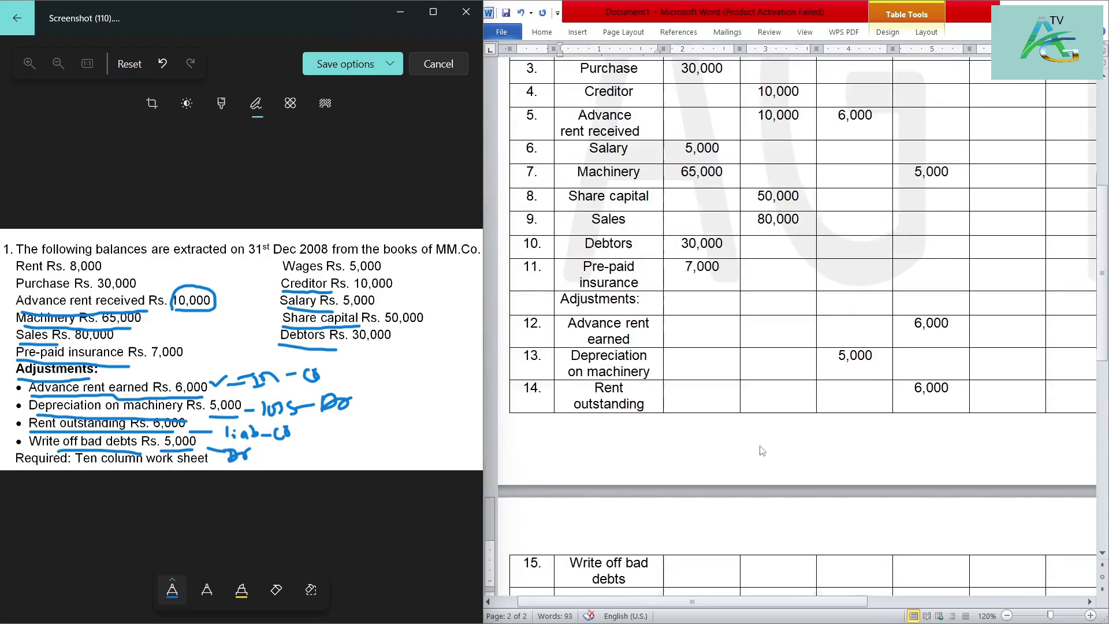
scroll(794, 474, down, 1)
click(842, 532)
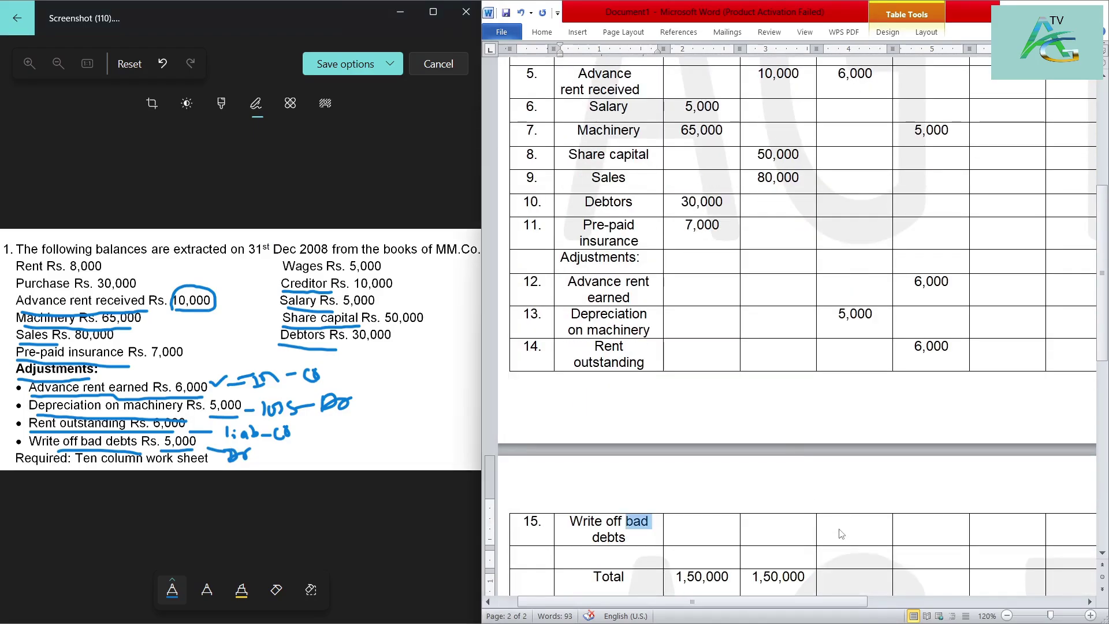
key(Right)
click(863, 352)
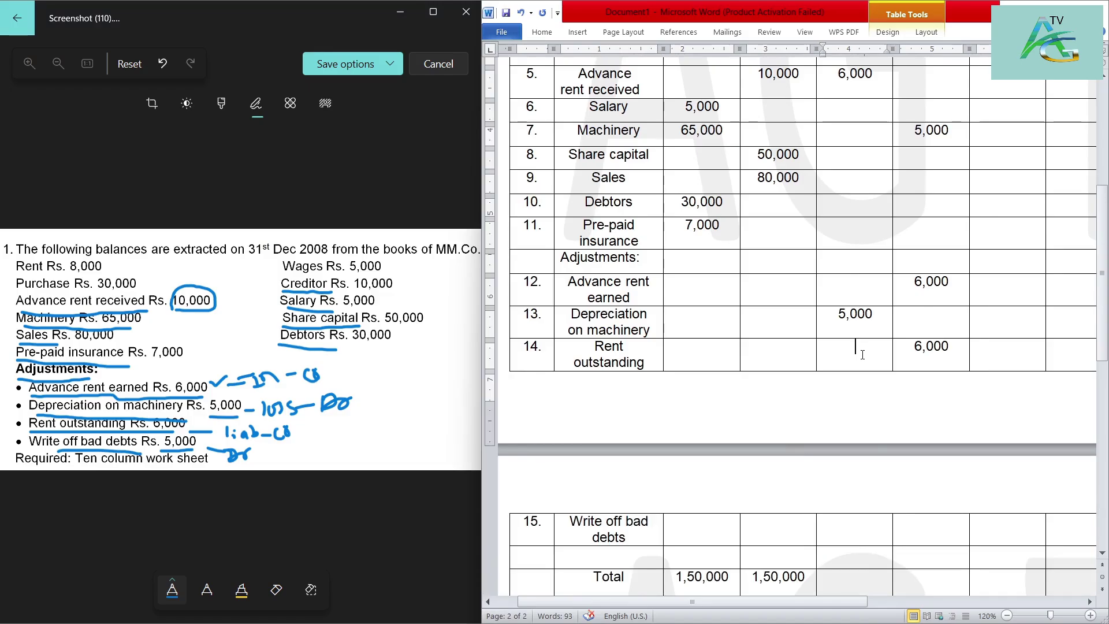
key(Down)
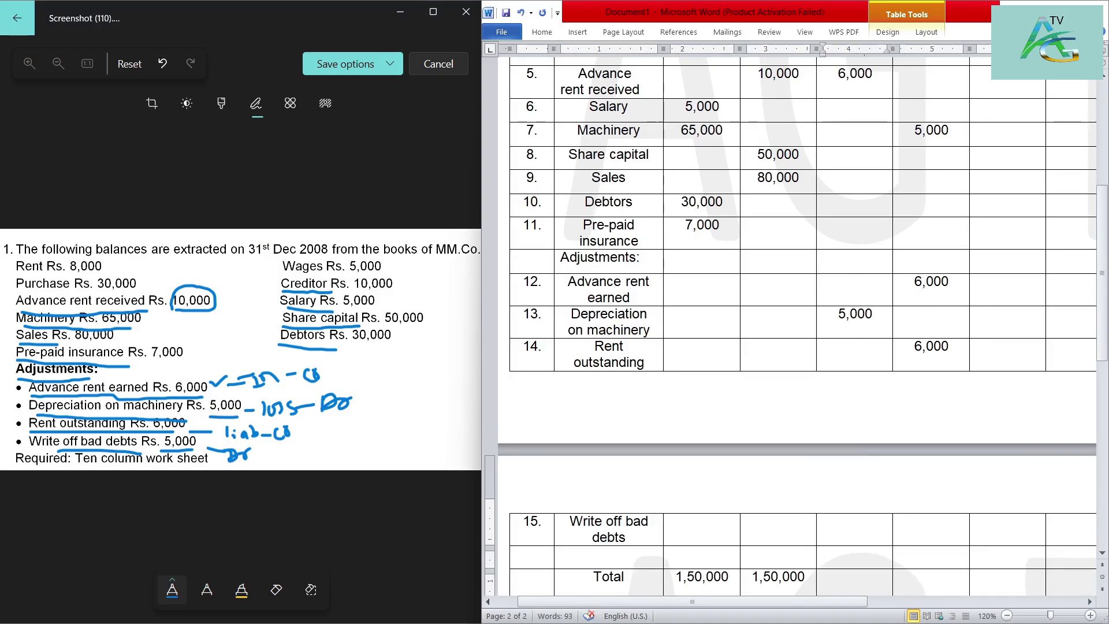
text(5,000)
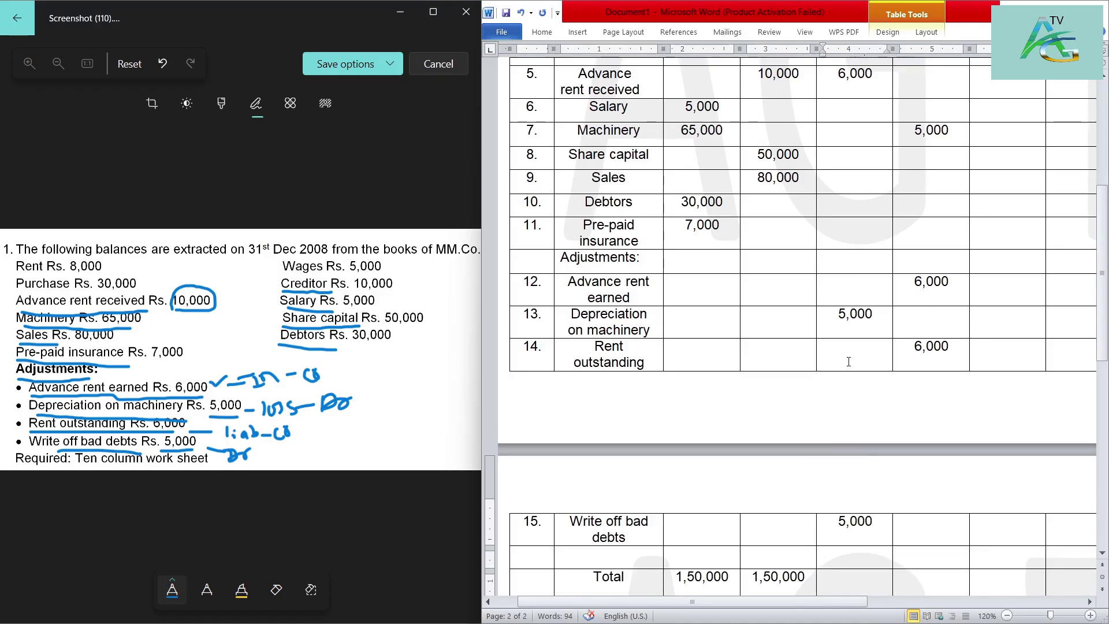
- Enter the matching 5,000 Adjustments Cr. against Debtors in row 10
drag(625, 521, 626, 537)
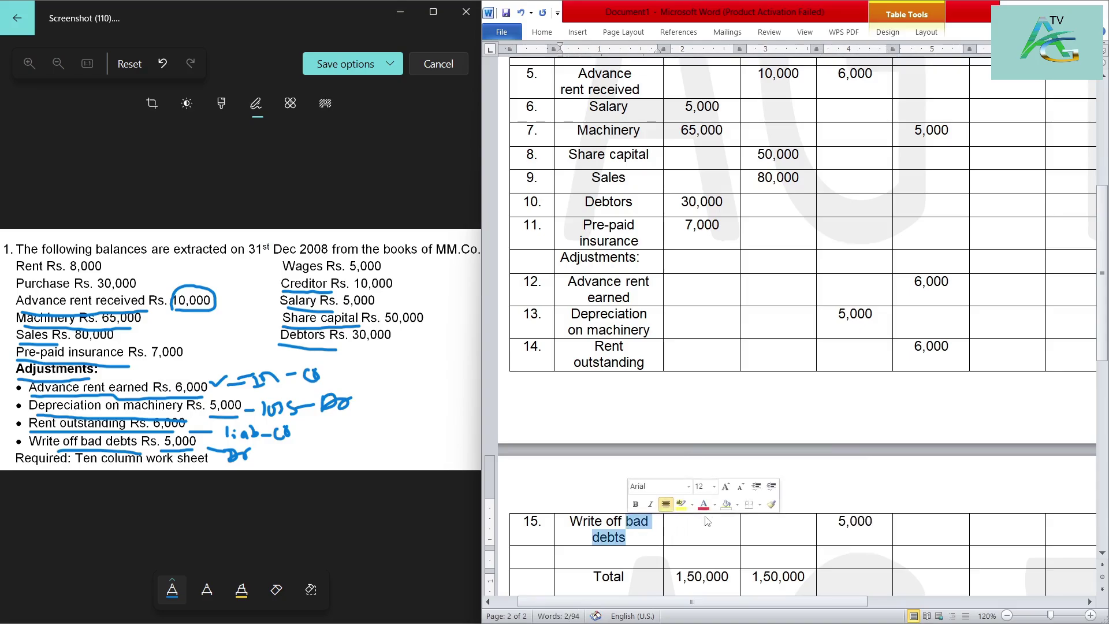
drag(873, 523, 844, 523)
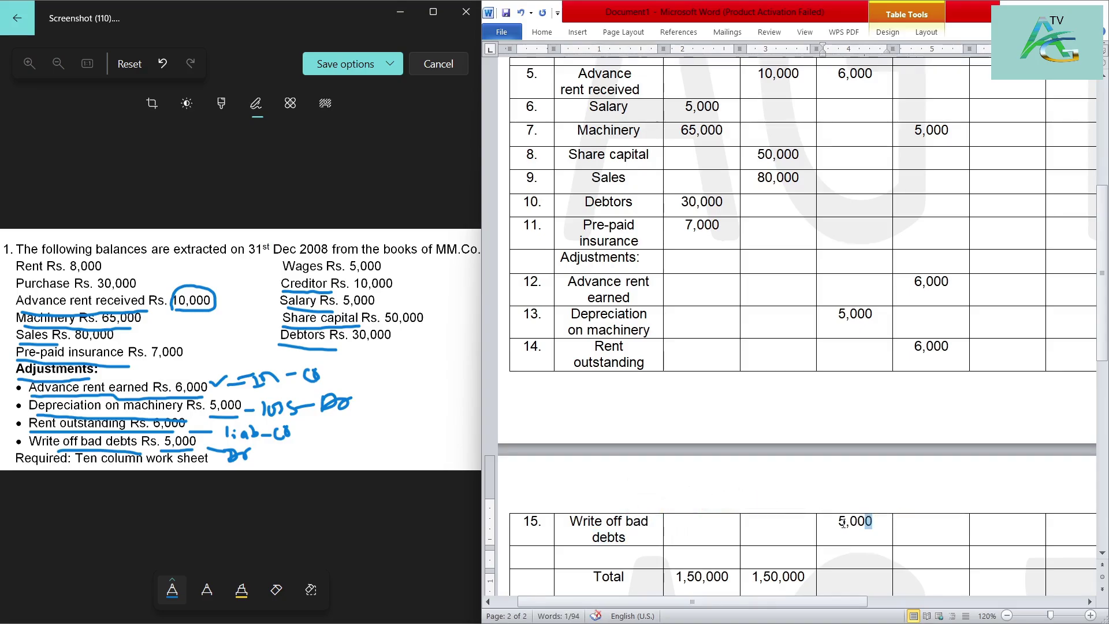
scroll(844, 523, up, 1)
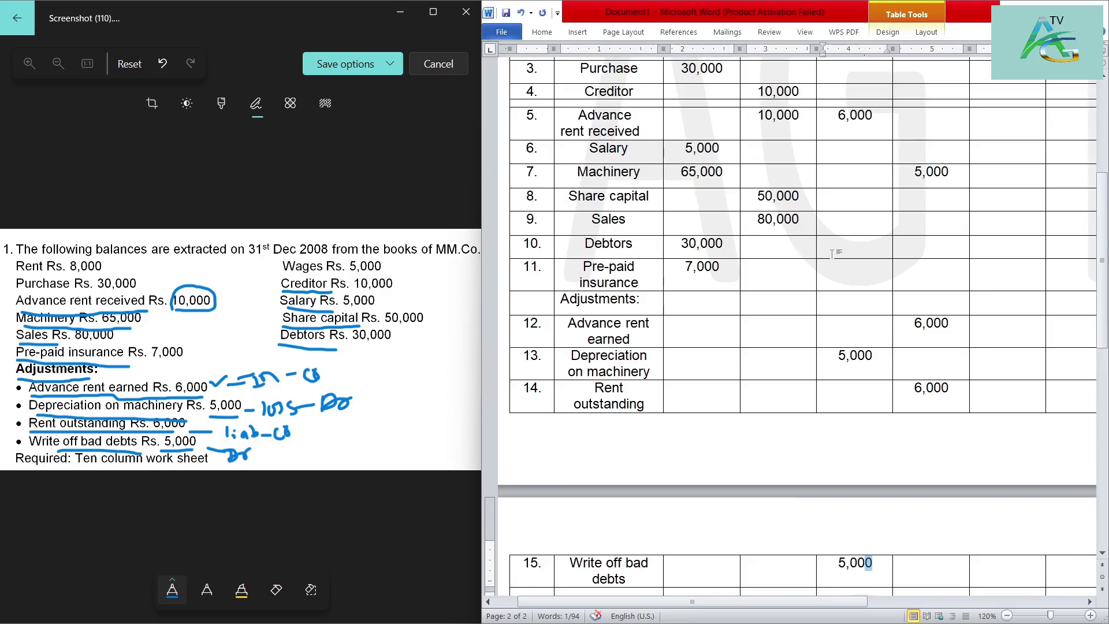
text(5)
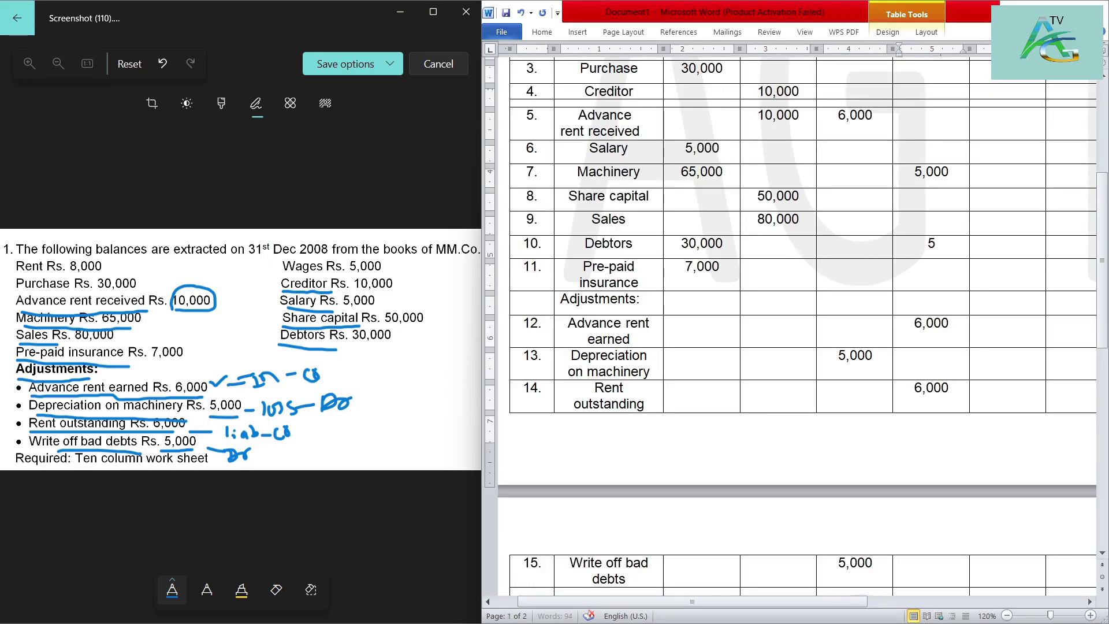
text(,000)
drag(634, 243, 584, 244)
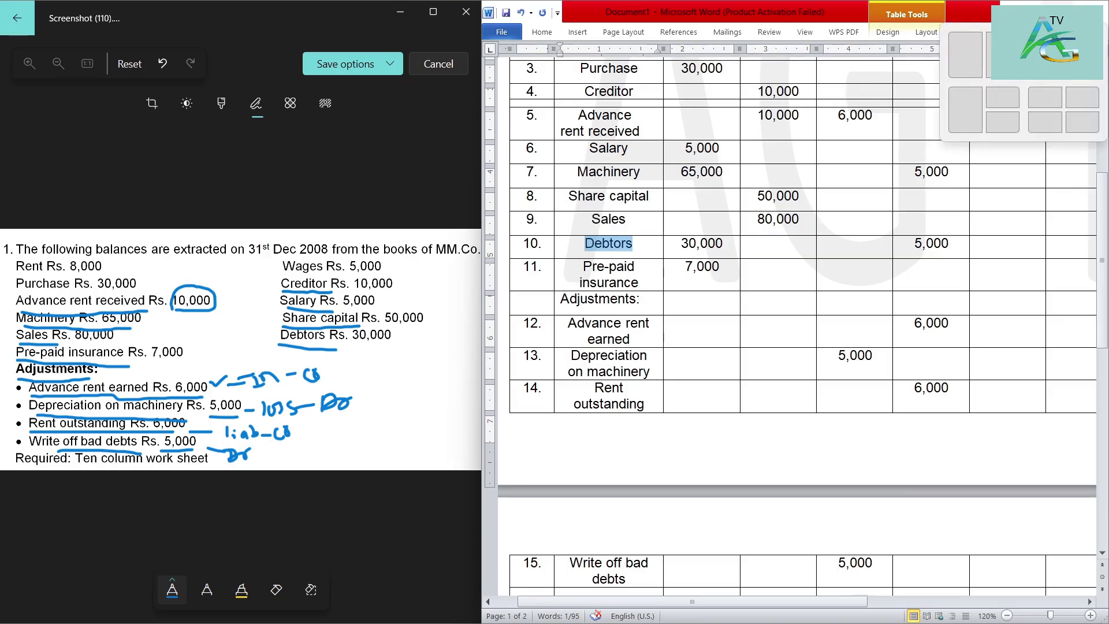
- Maximize the Word window and select the Adjustments Dr. figures to add them up
click(1068, 12)
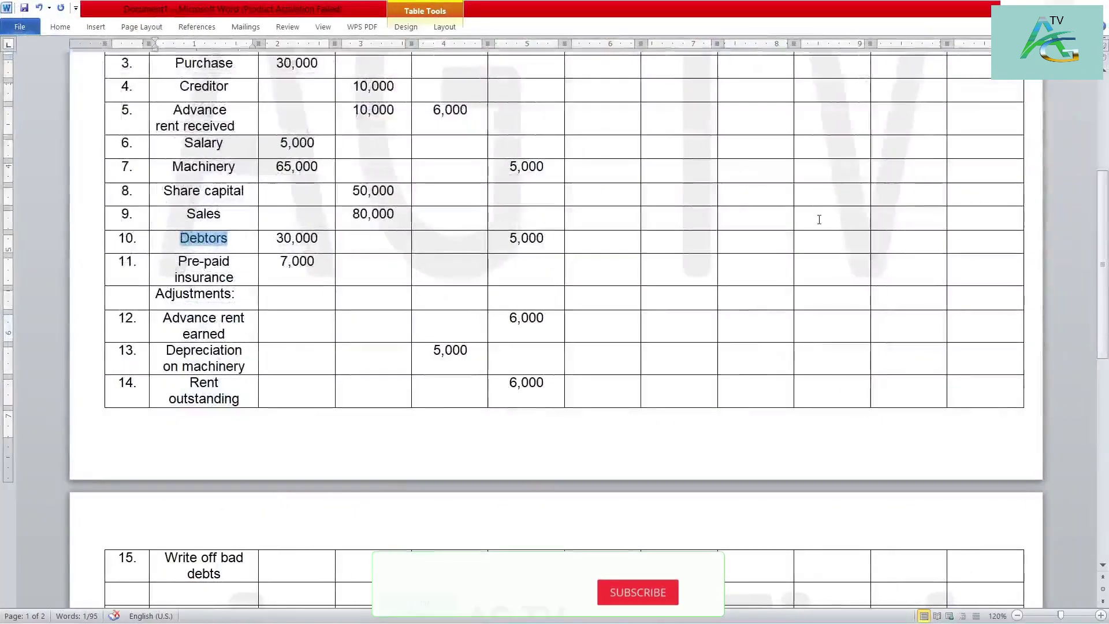
scroll(649, 210, down, 1)
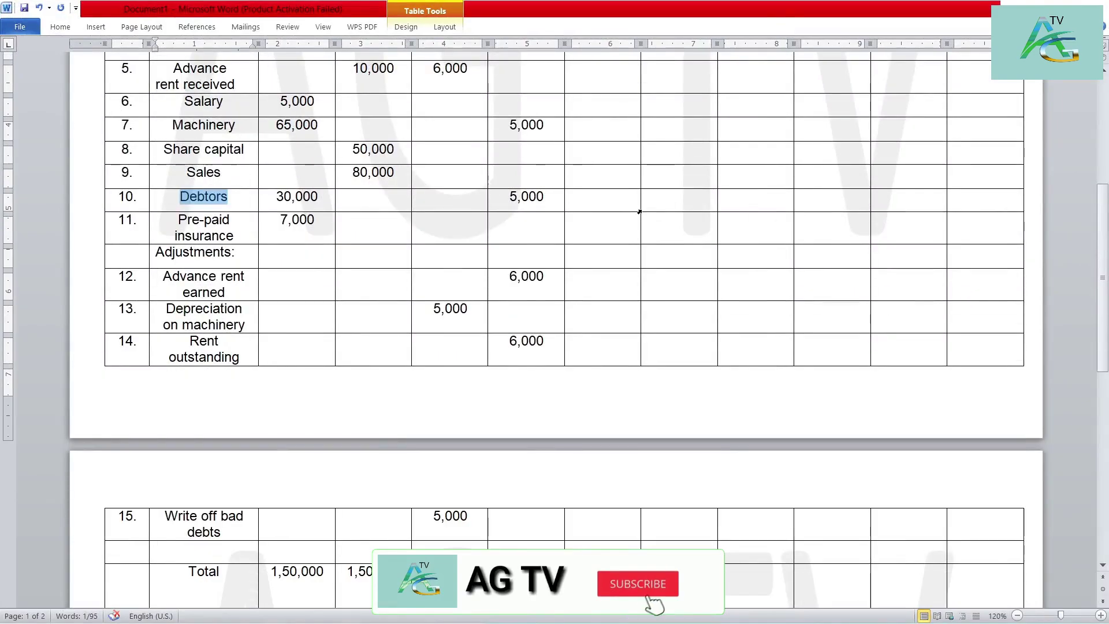
scroll(616, 233, up, 5)
drag(436, 138, 464, 472)
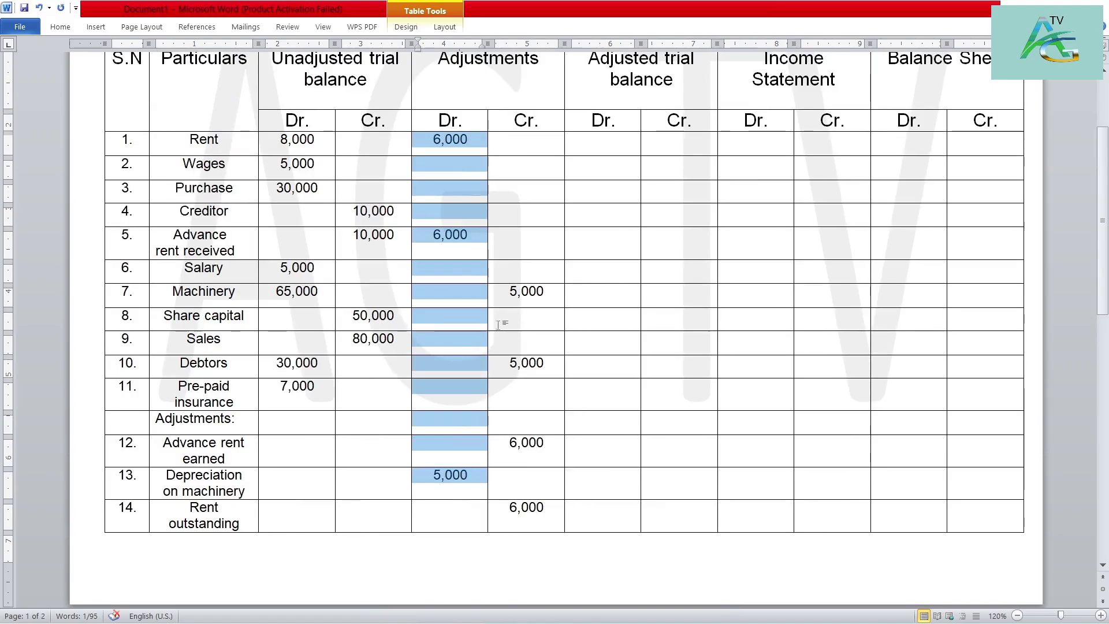
scroll(584, 389, down, 1)
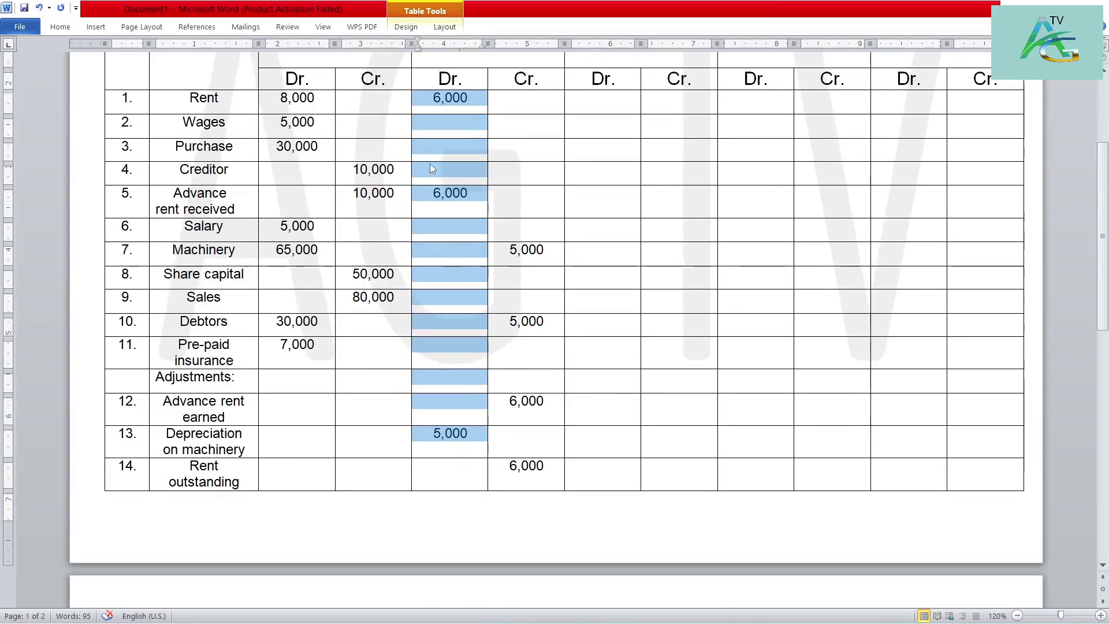
scroll(445, 117, down, 3)
- Enter 22,000 as both the Adjustments Dr. and Cr. totals on the Total row
click(445, 579)
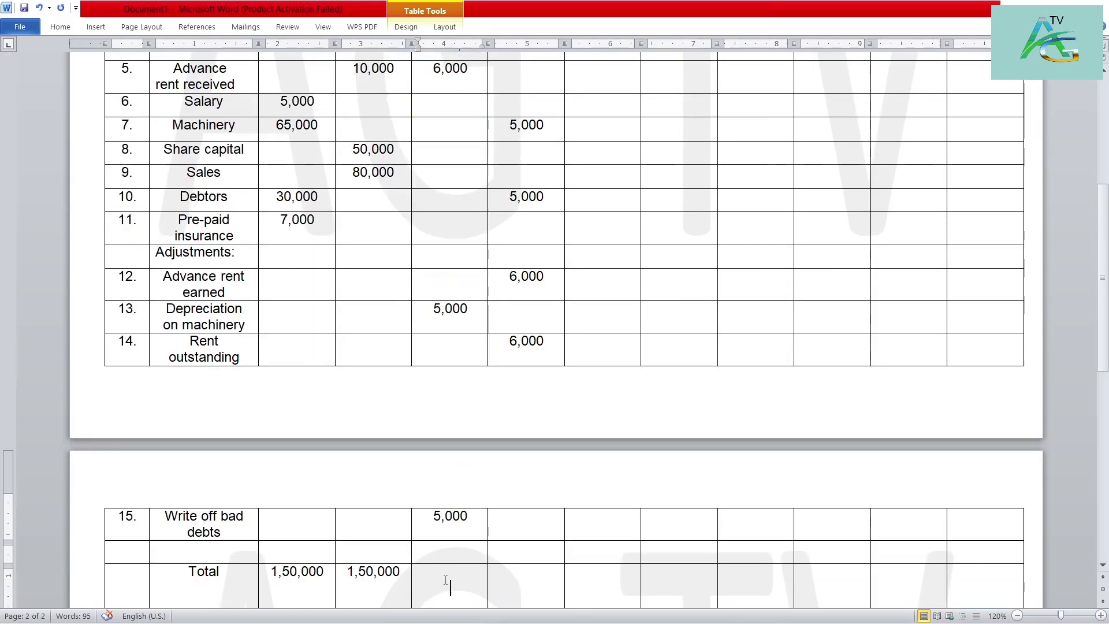
click(464, 573)
text(22)
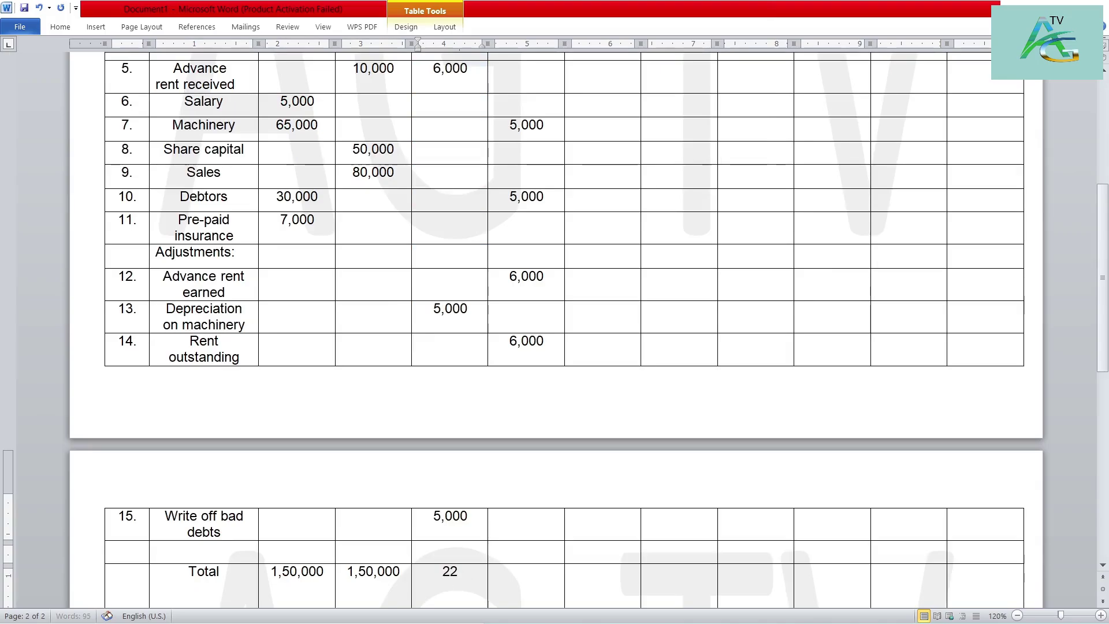
text(,000)
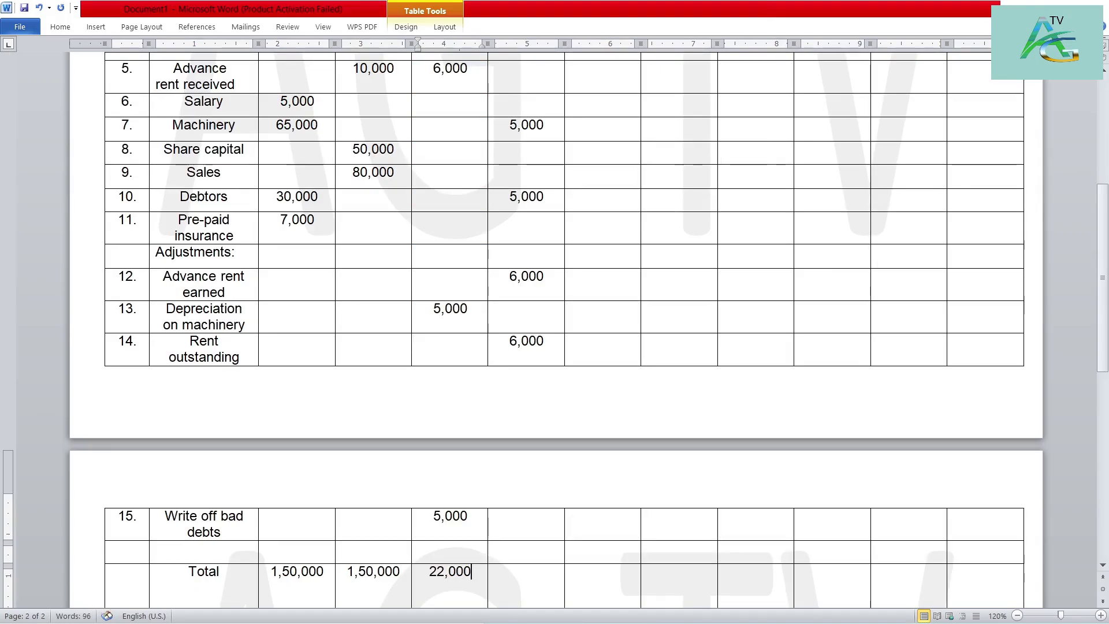
click(540, 581)
text(22,)
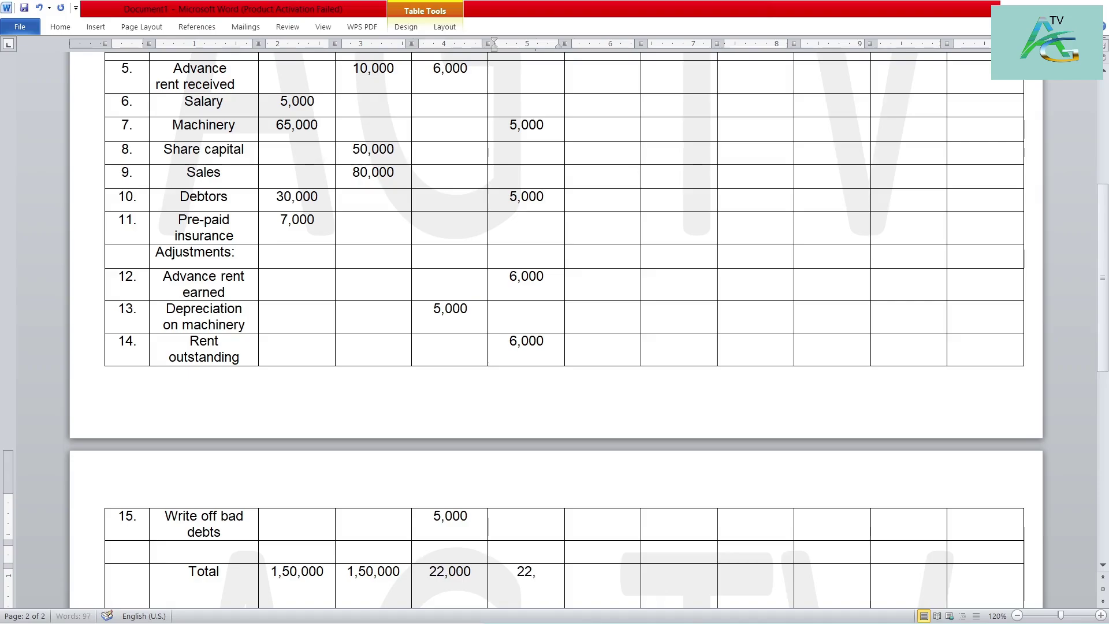
text(000)
- Return to the top of the worksheet and select, then deselect, the Adjustments heading
scroll(618, 505, up, 1)
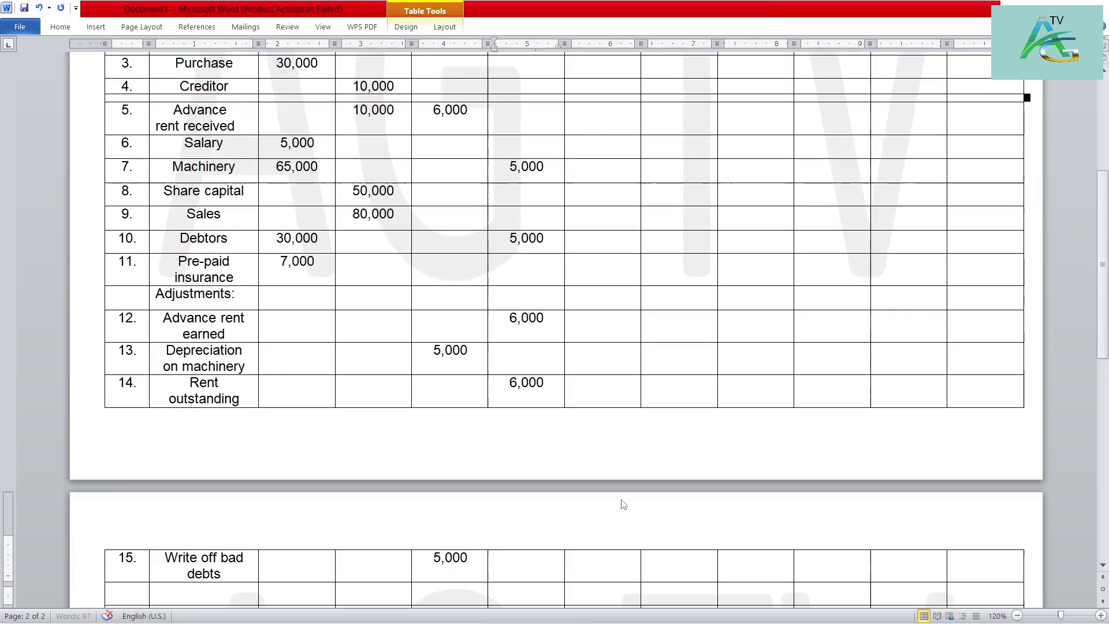
scroll(617, 505, up, 4)
scroll(616, 500, up, 1)
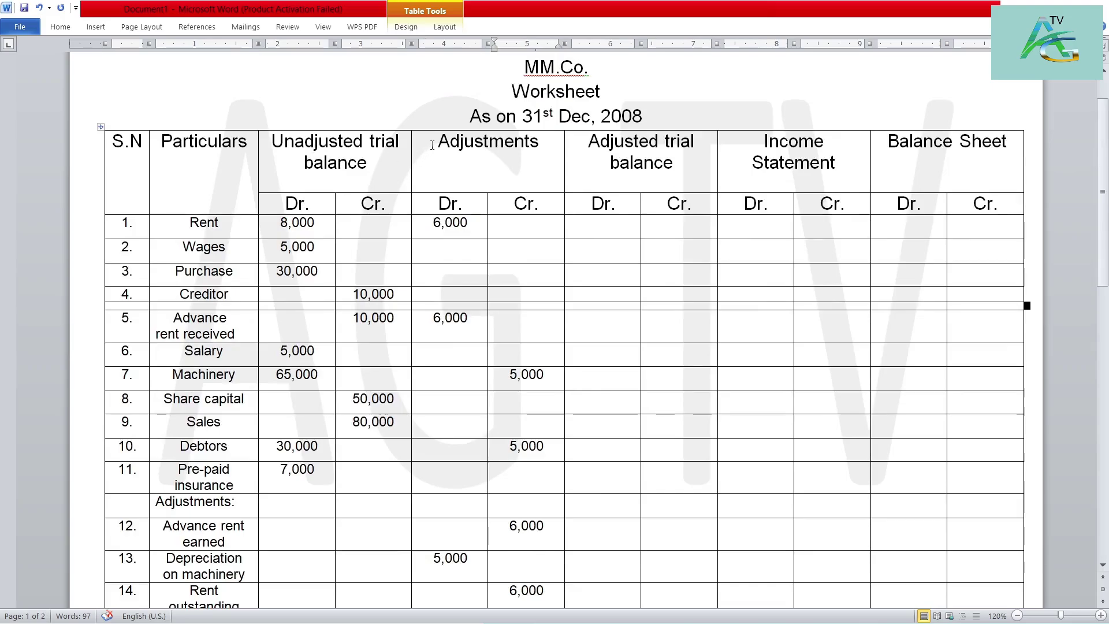
drag(432, 145, 525, 145)
click(522, 184)
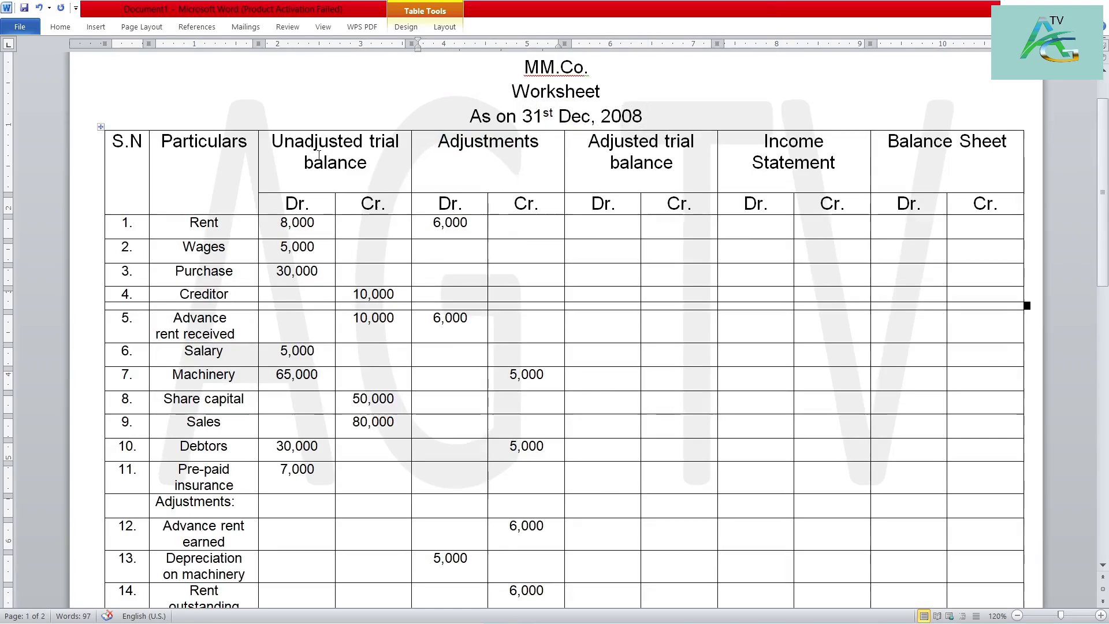
drag(270, 143, 682, 152)
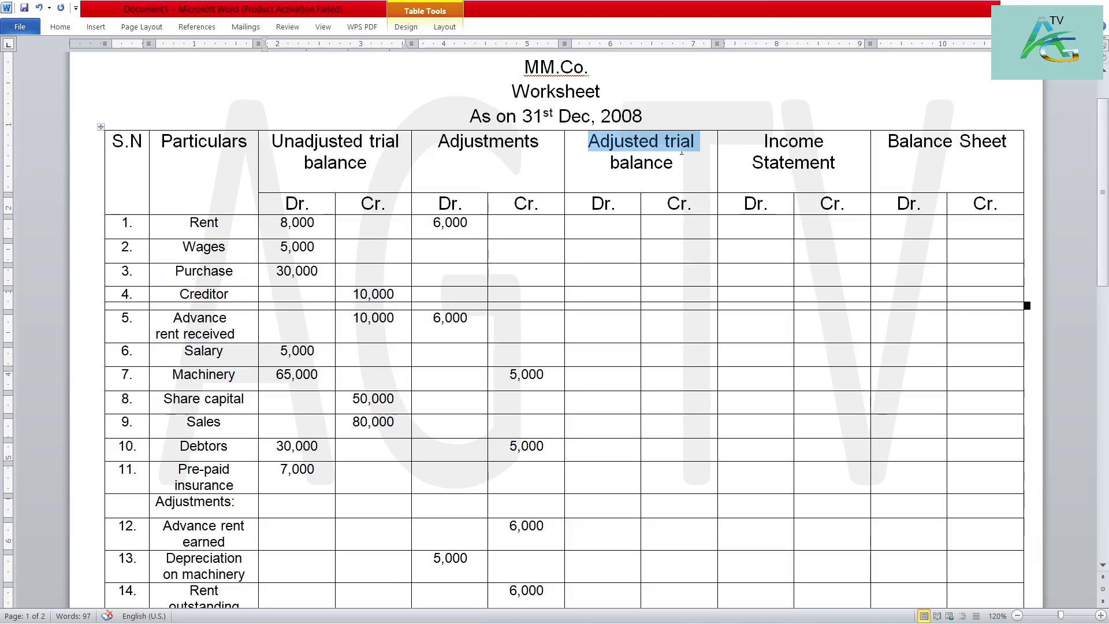
click(684, 172)
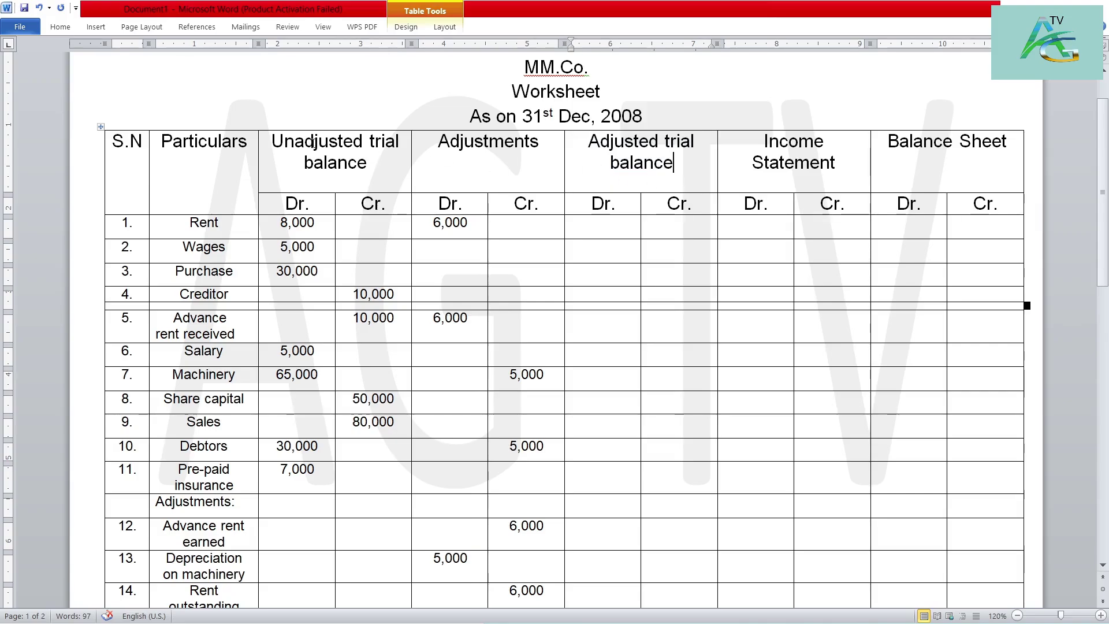
drag(272, 142, 367, 165)
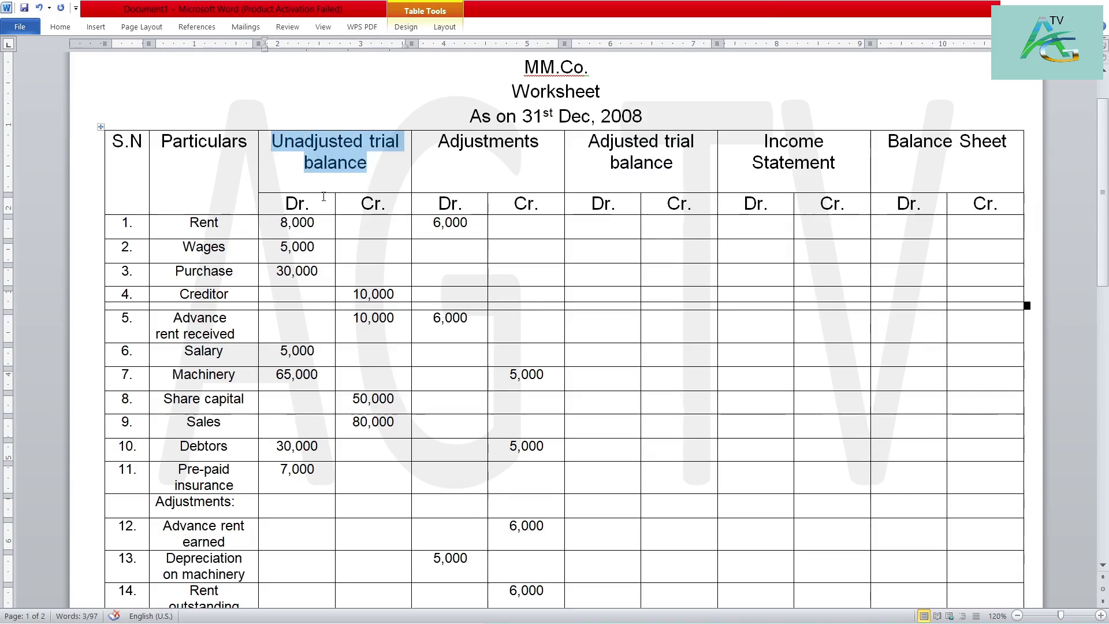
drag(310, 203, 285, 203)
drag(438, 142, 538, 144)
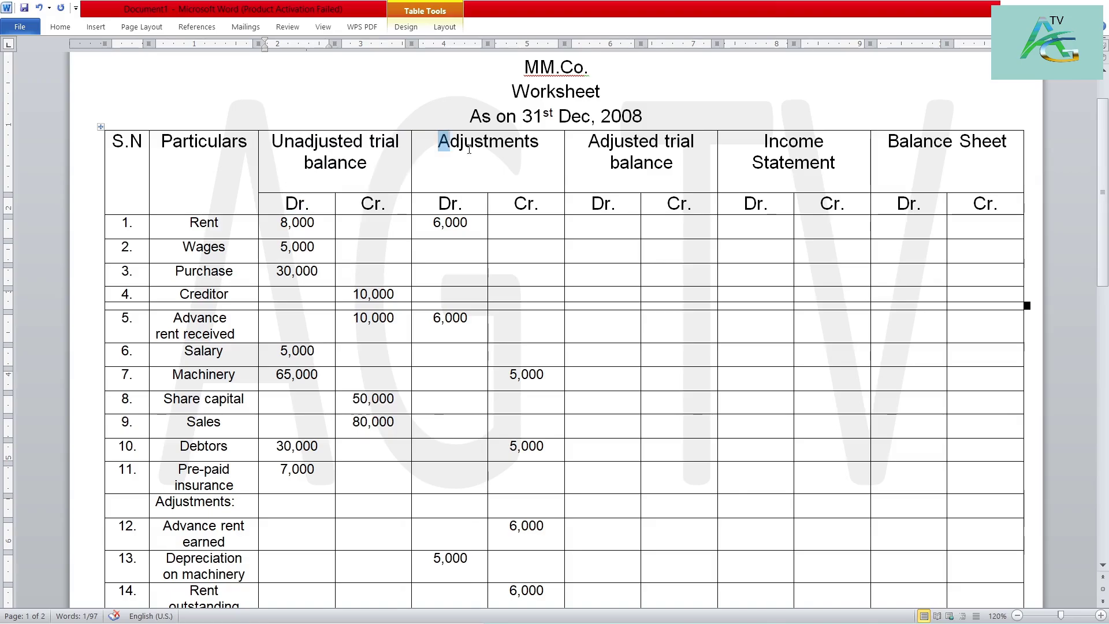
drag(466, 203, 433, 206)
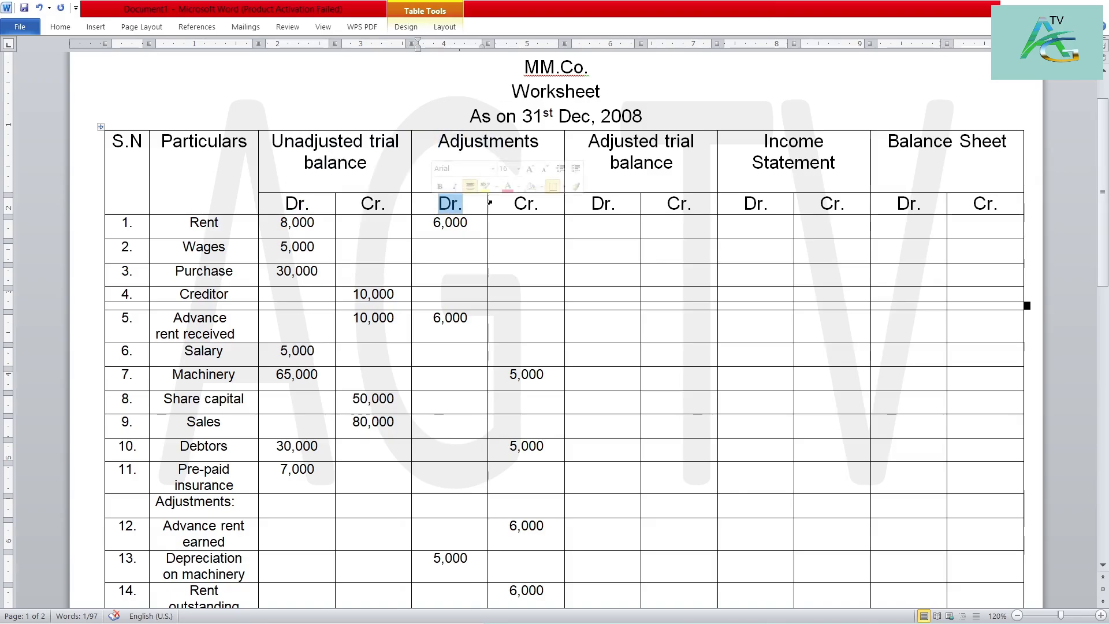
double_click(622, 142)
drag(617, 203, 590, 204)
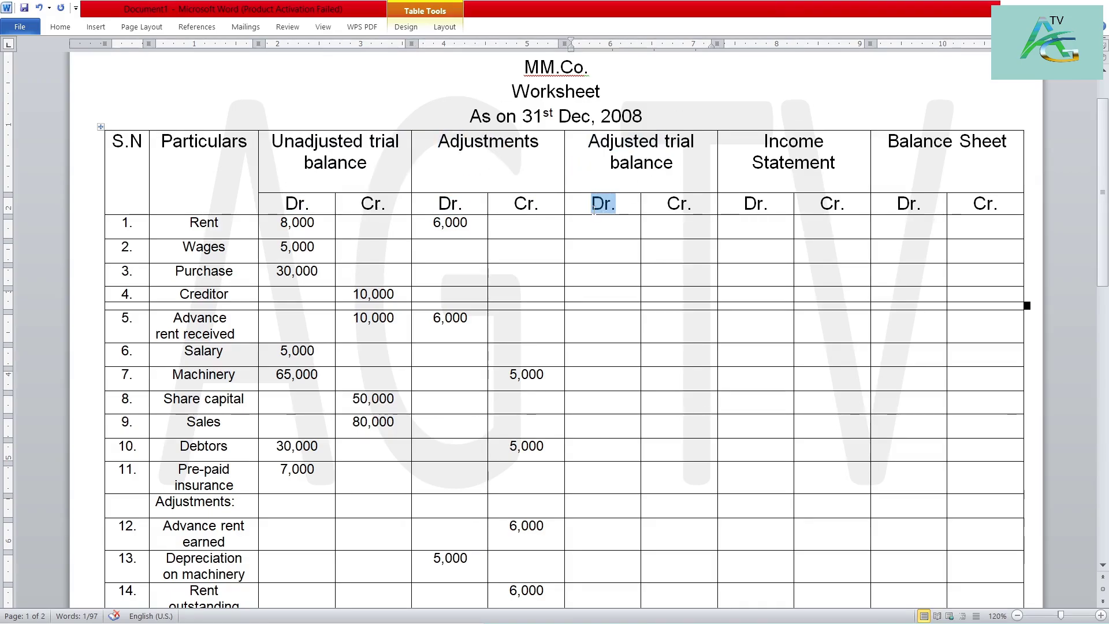
drag(387, 203, 362, 203)
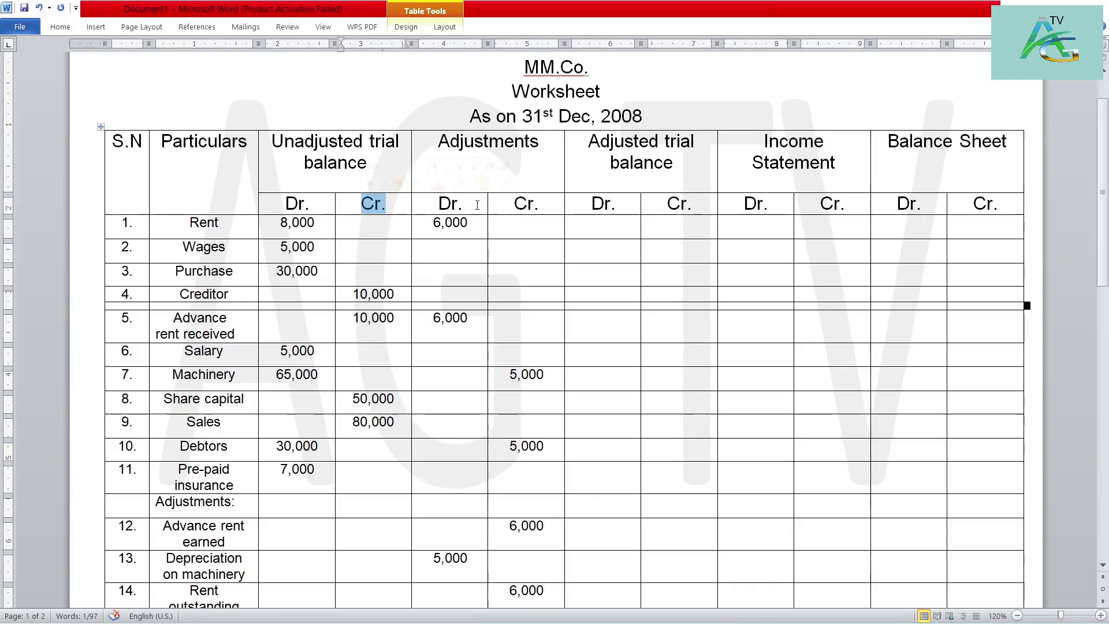
drag(540, 204, 513, 204)
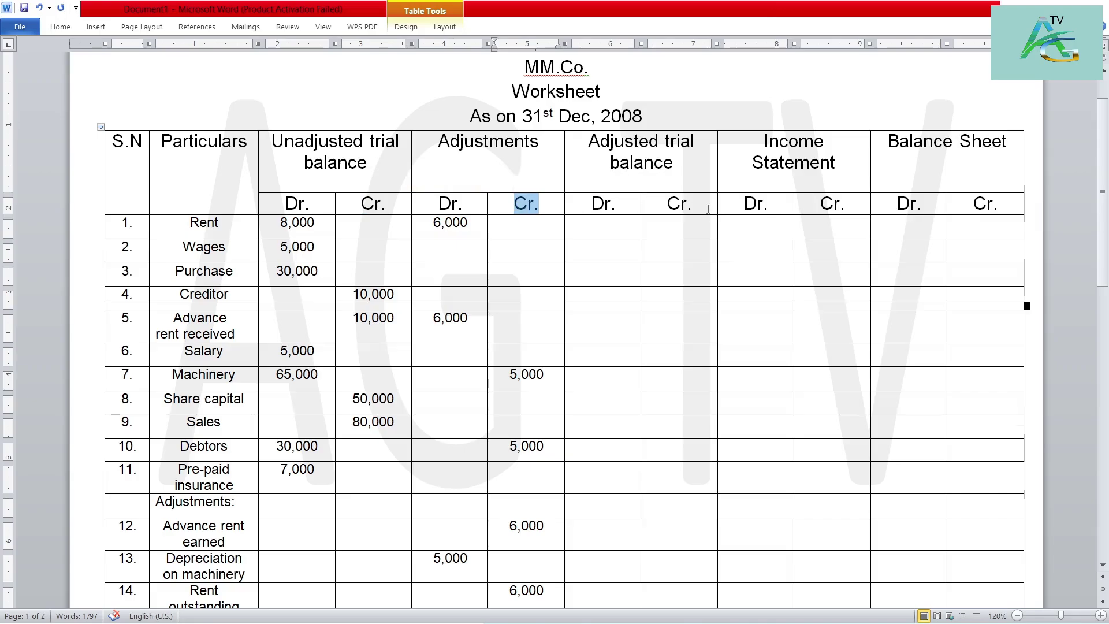
drag(693, 204, 668, 203)
click(611, 203)
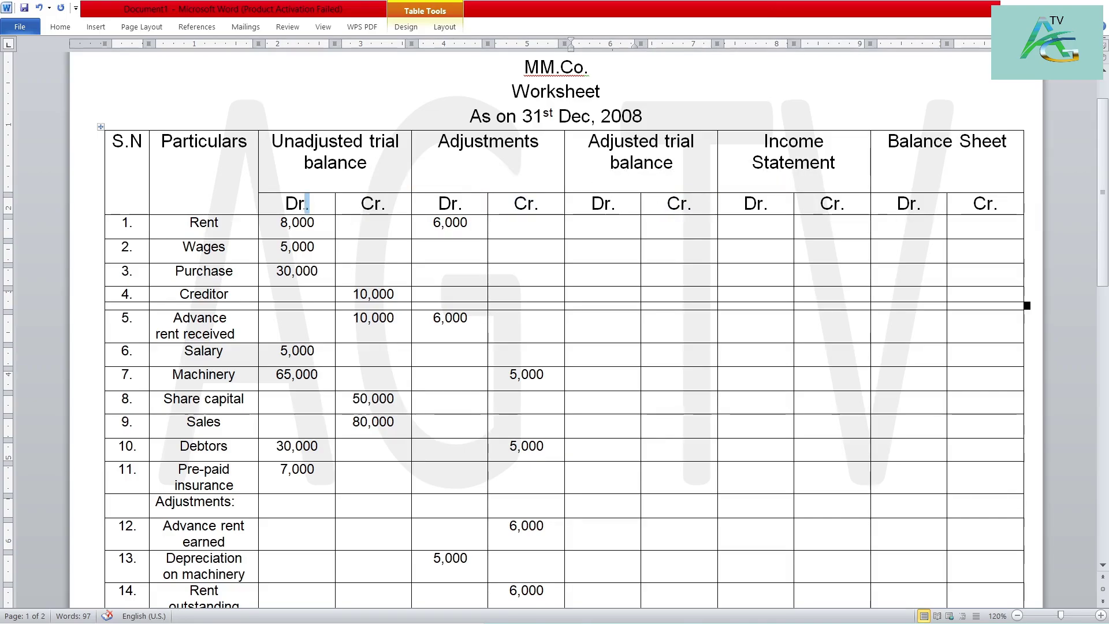
drag(311, 203, 287, 206)
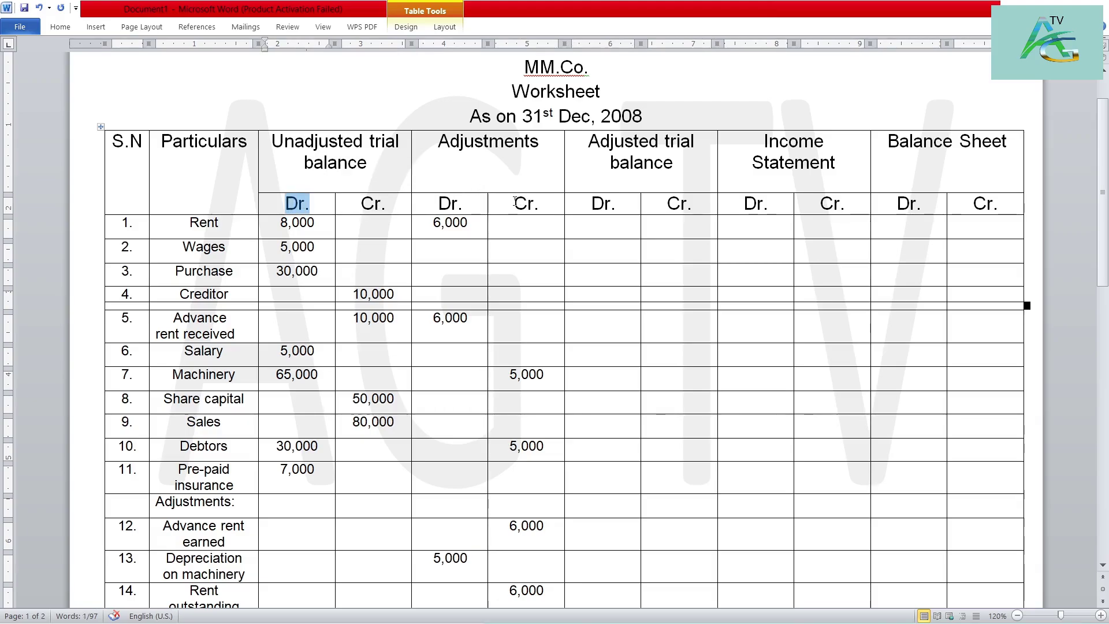
drag(513, 204, 522, 206)
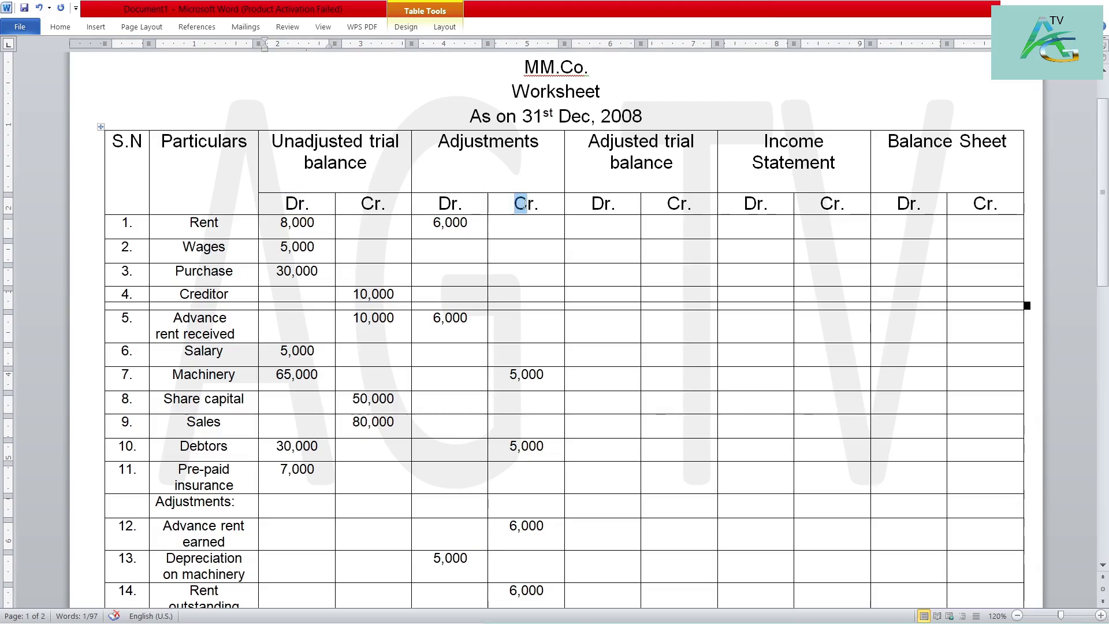
click(386, 204)
drag(387, 203, 355, 205)
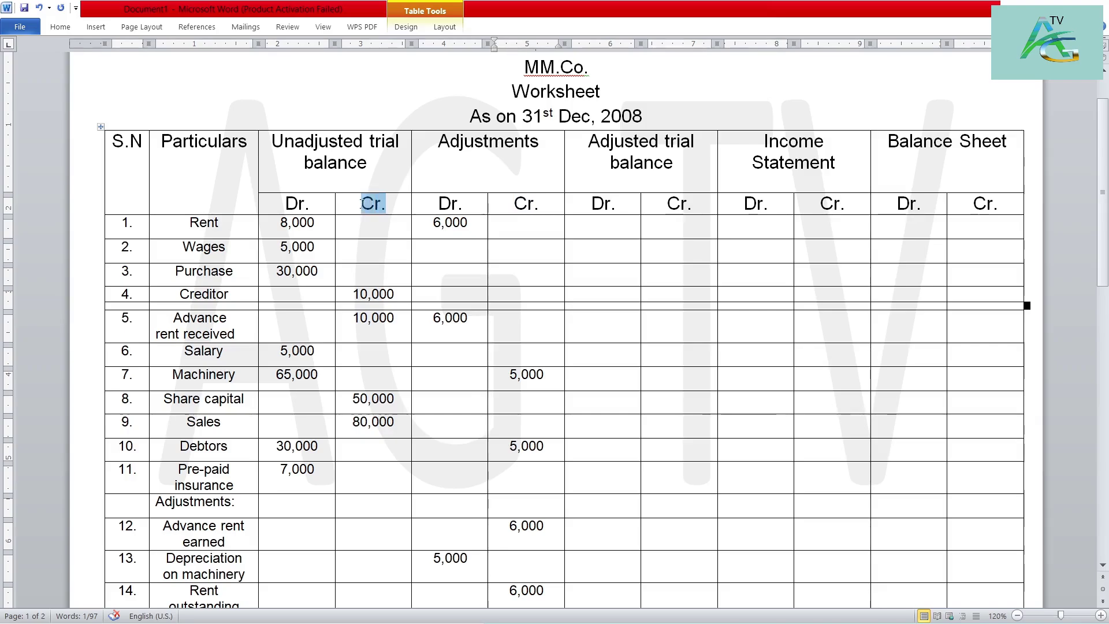
drag(467, 204, 438, 205)
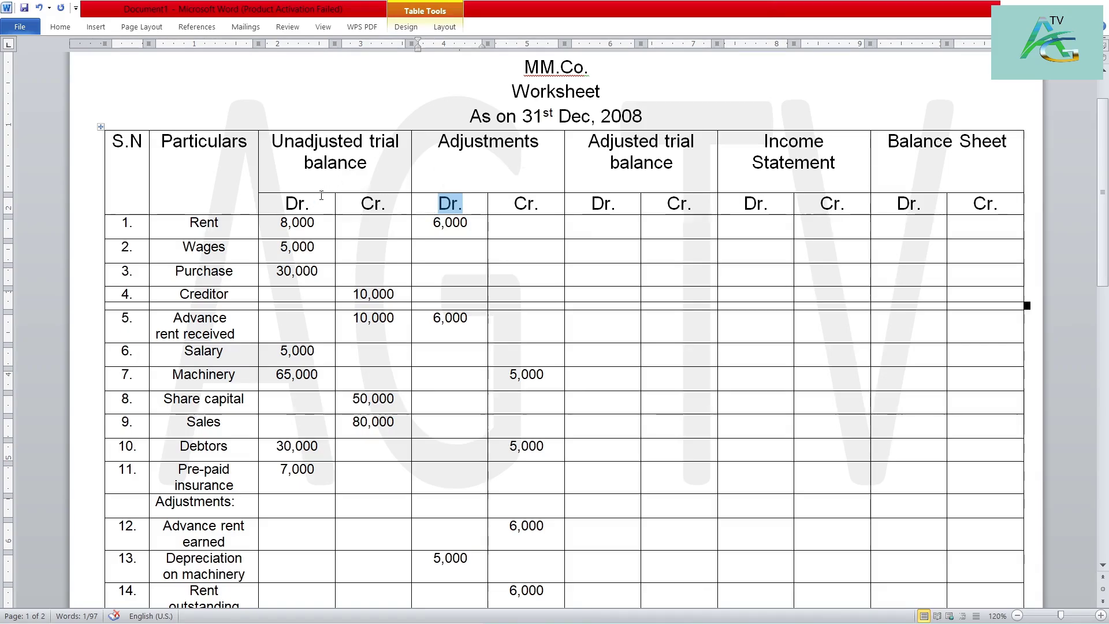
drag(310, 204, 285, 204)
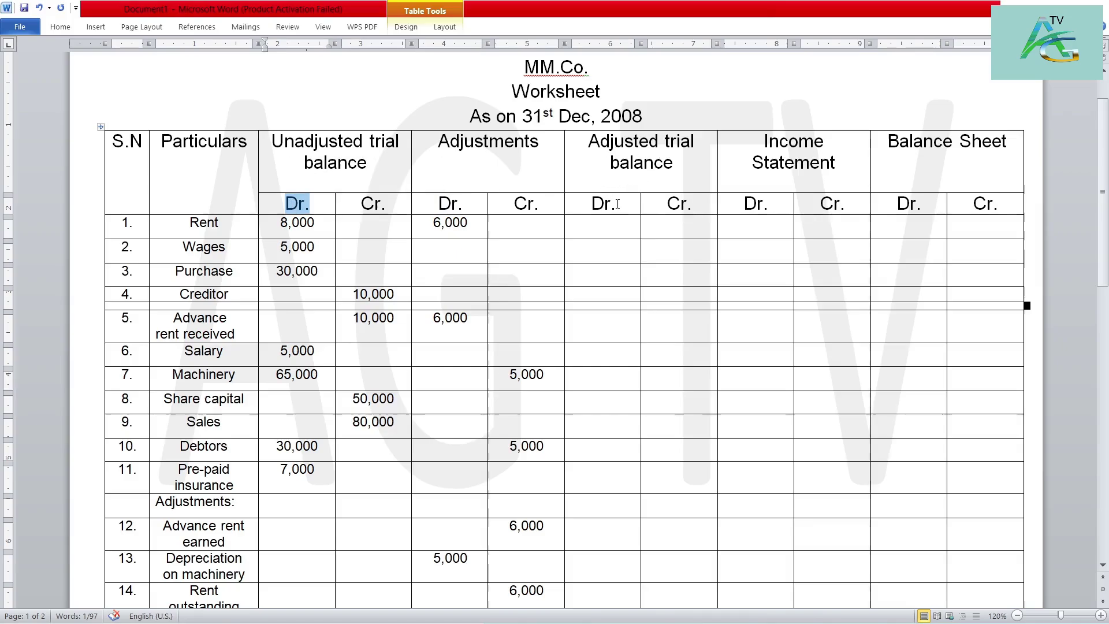
drag(617, 204, 592, 204)
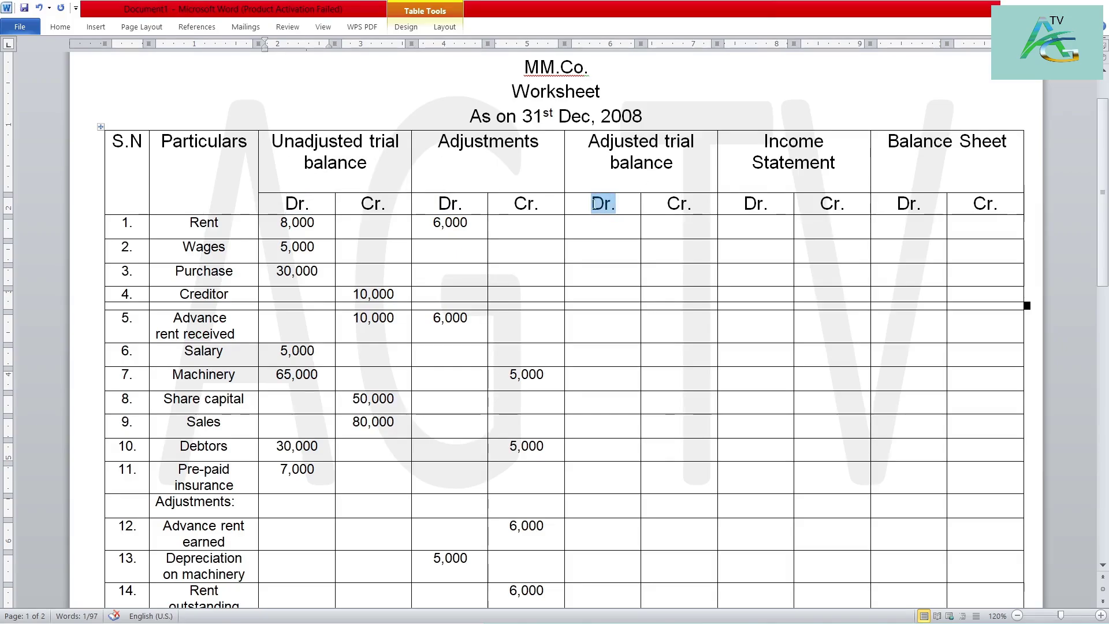
click(401, 229)
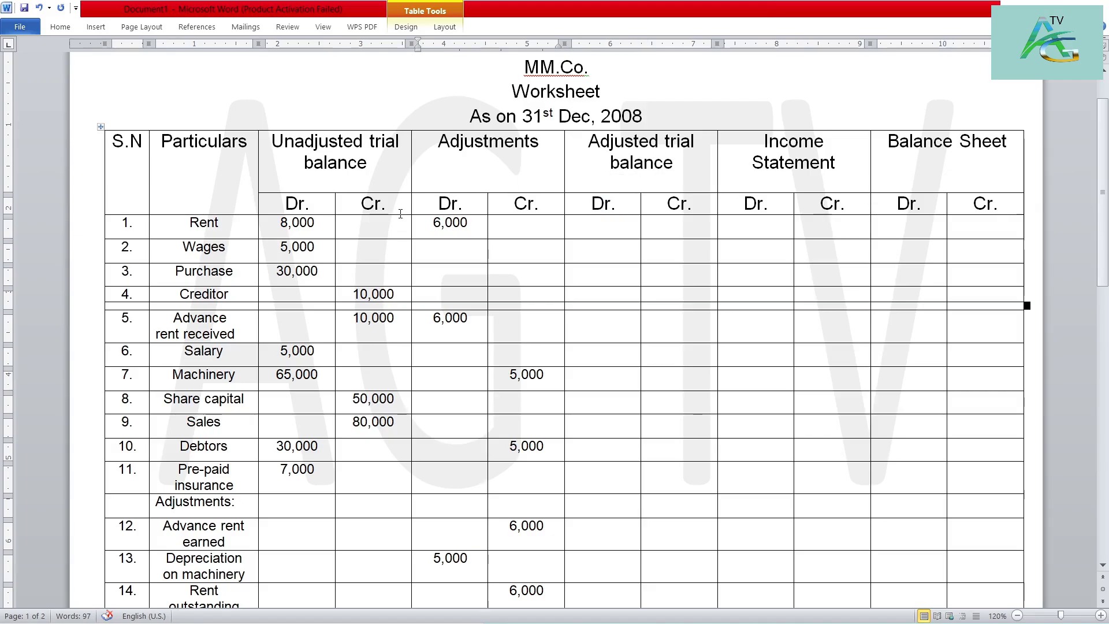
drag(696, 203, 643, 208)
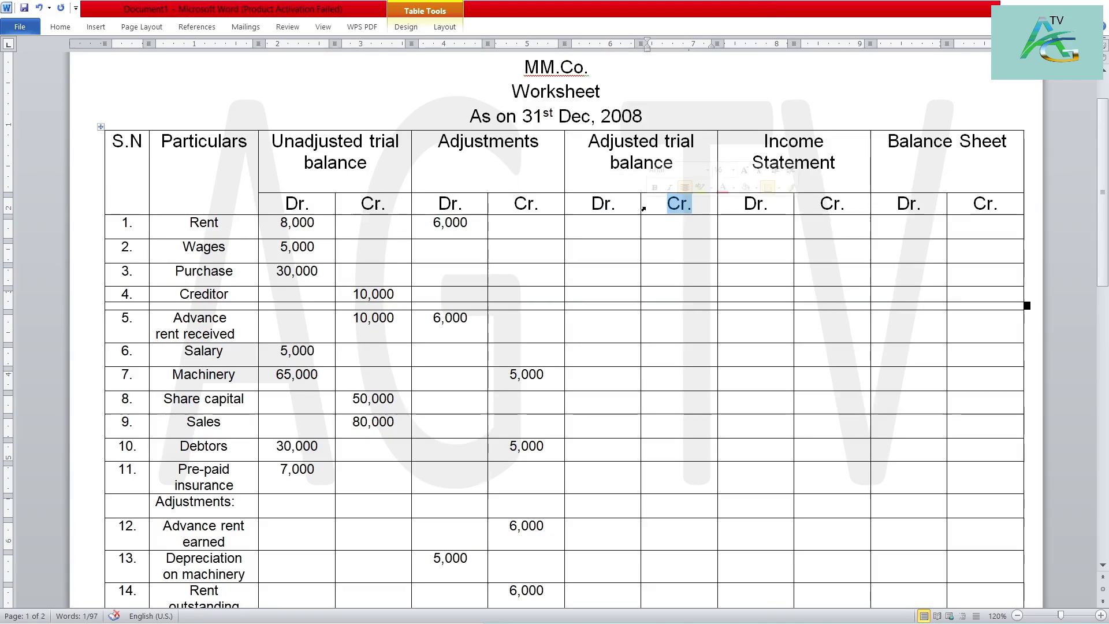
- Enlarge the table and enter Rent's adjusted debit of 14,000 (8,000 plus 6,000)
ctrl+scroll(643, 208, up, 2)
click(688, 265)
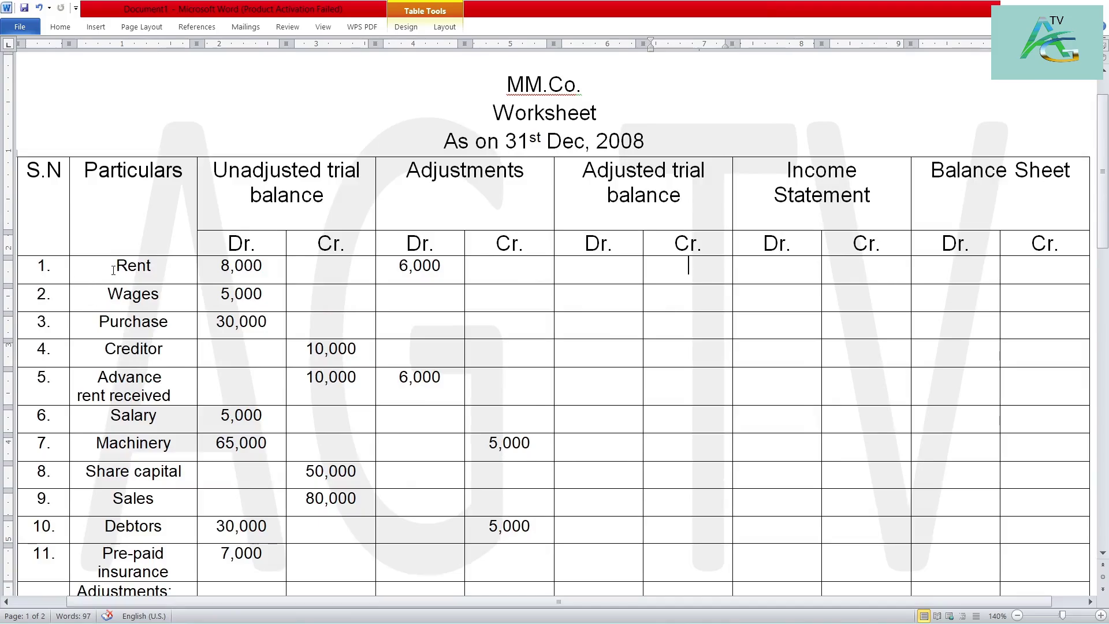
drag(113, 271, 138, 268)
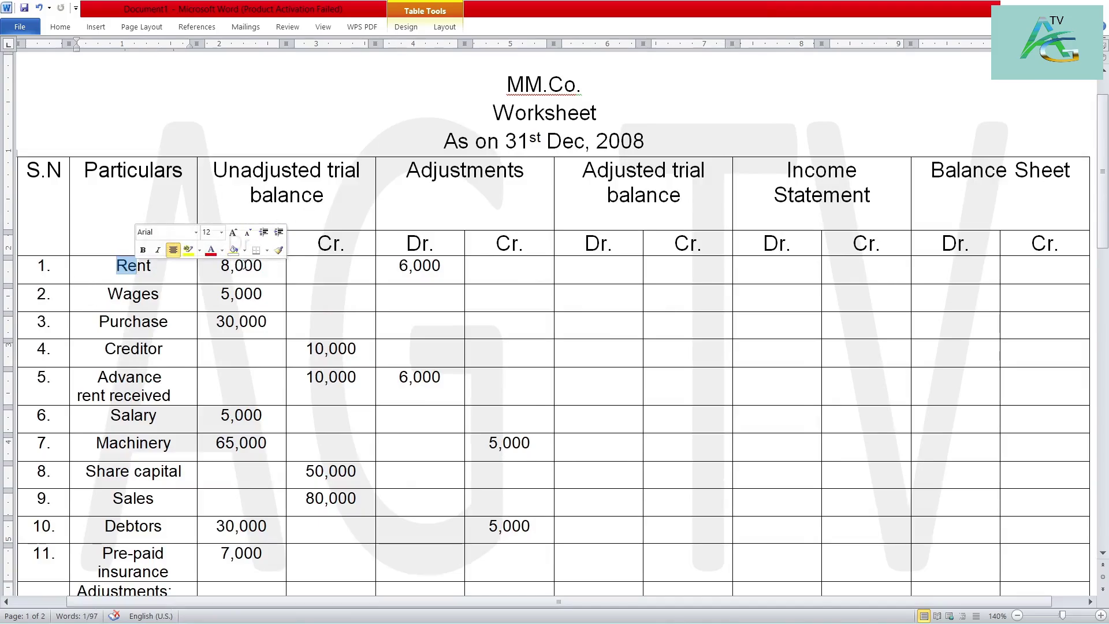
drag(267, 270, 220, 267)
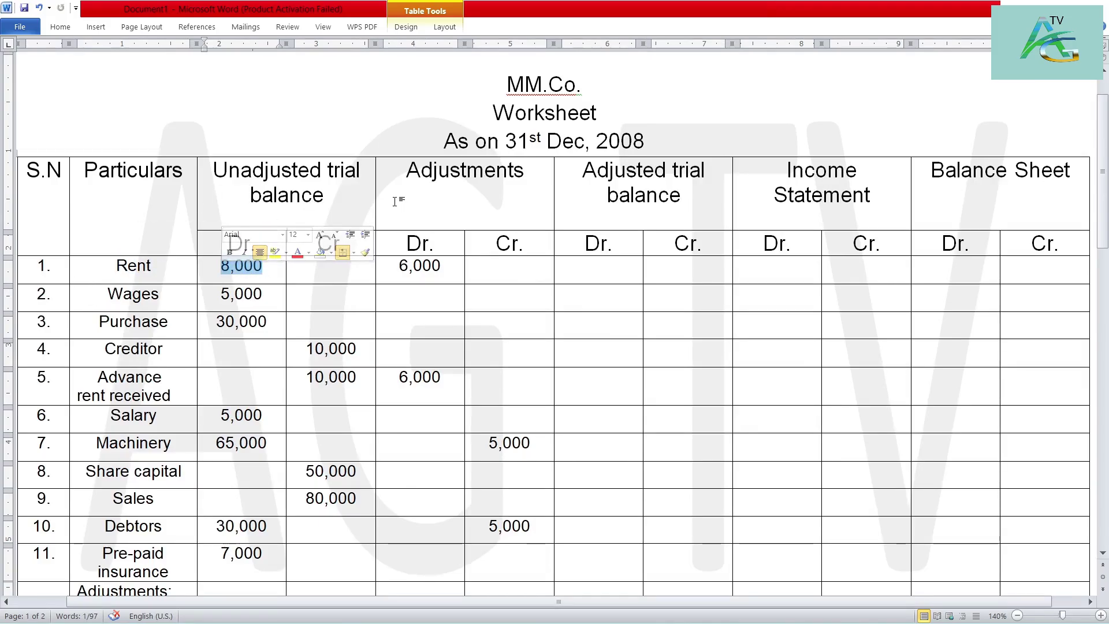
drag(443, 267, 399, 268)
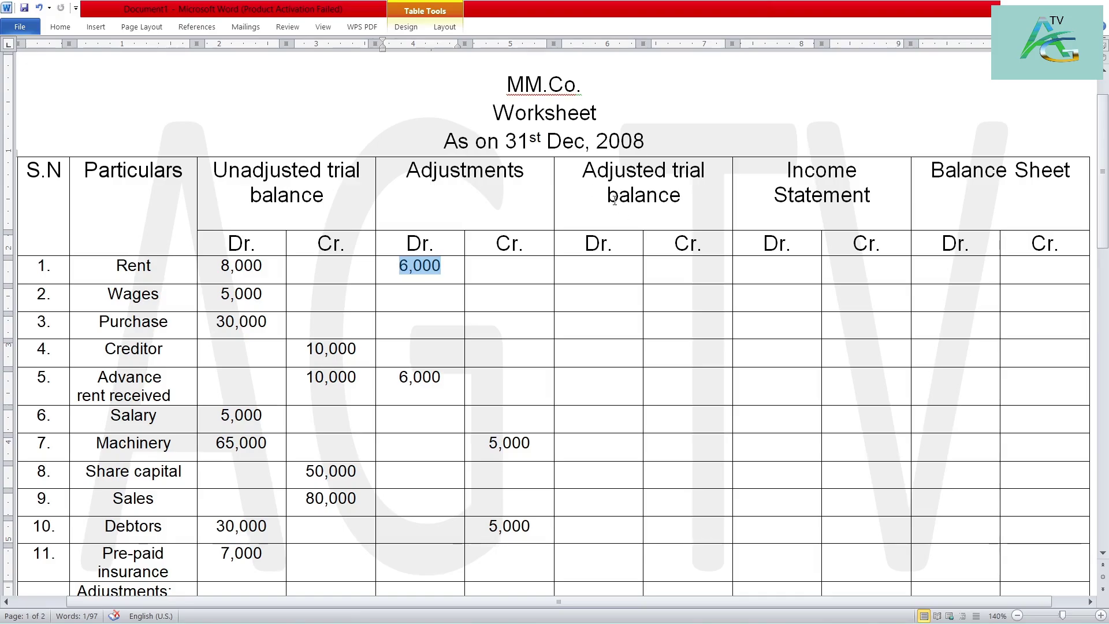
click(615, 249)
click(597, 267)
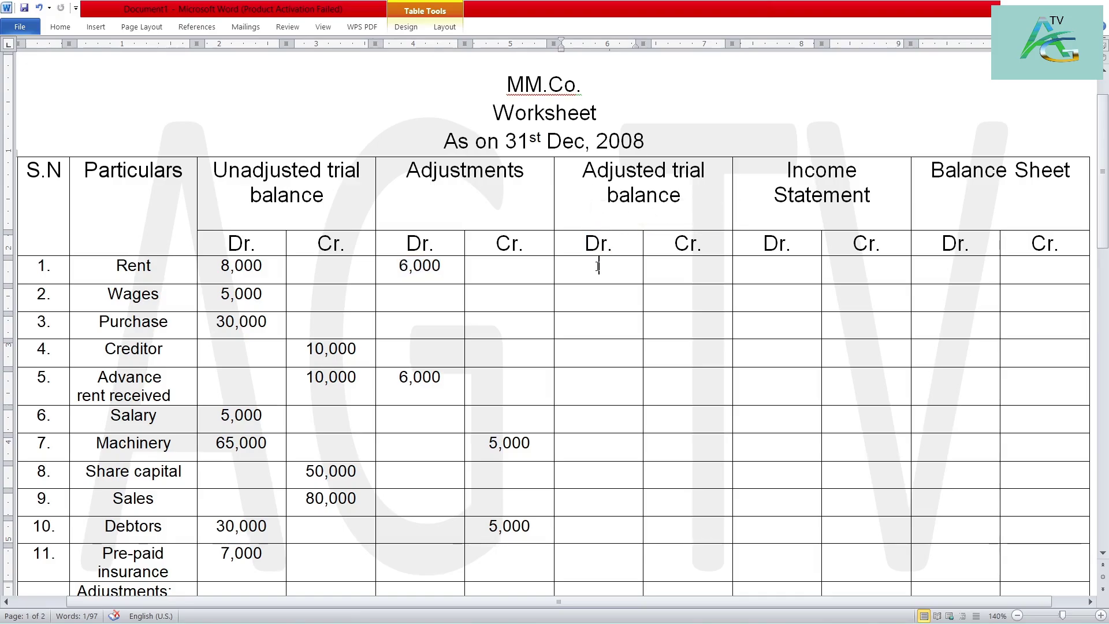
text(14,00)
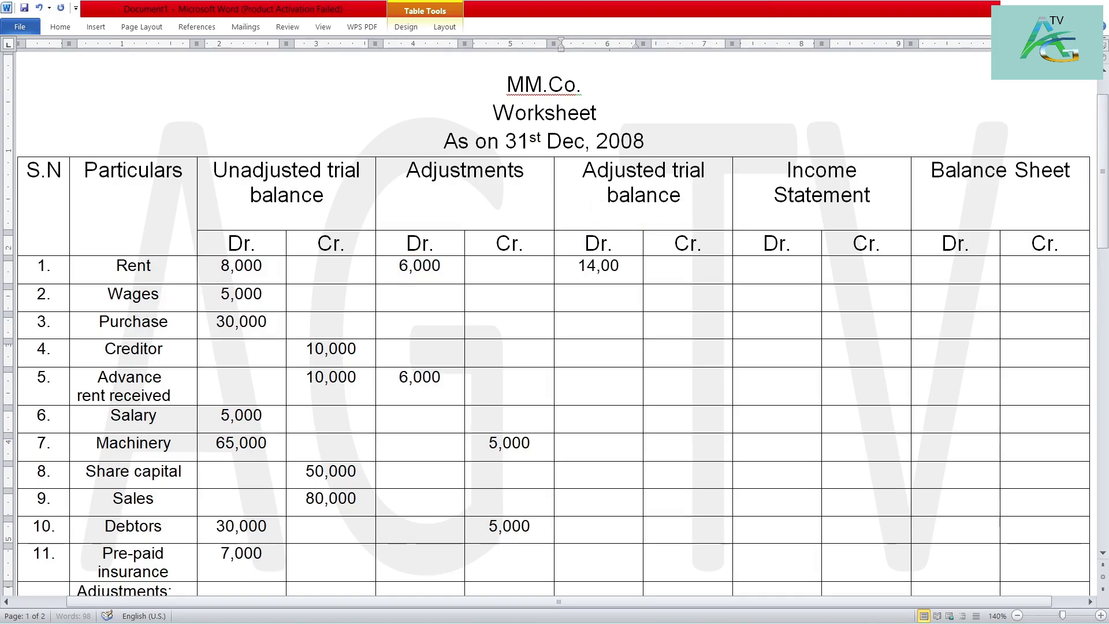
text(0)
- Enter unchanged adjusted debits of 5,000 for Wages and 30,000 for Purchase
drag(160, 298, 123, 296)
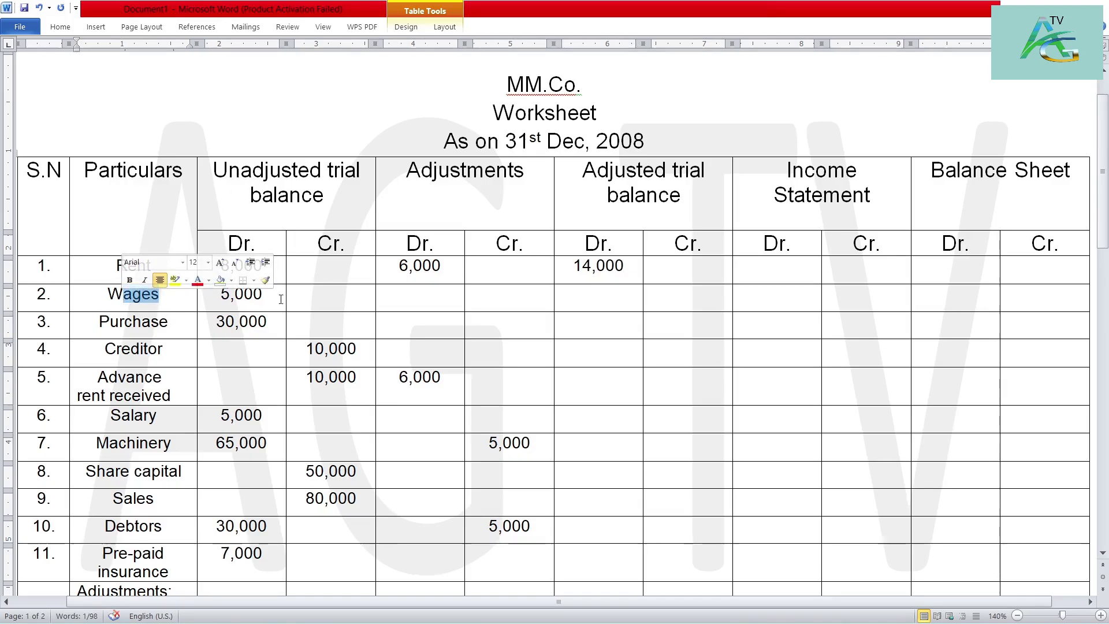
drag(263, 294, 220, 294)
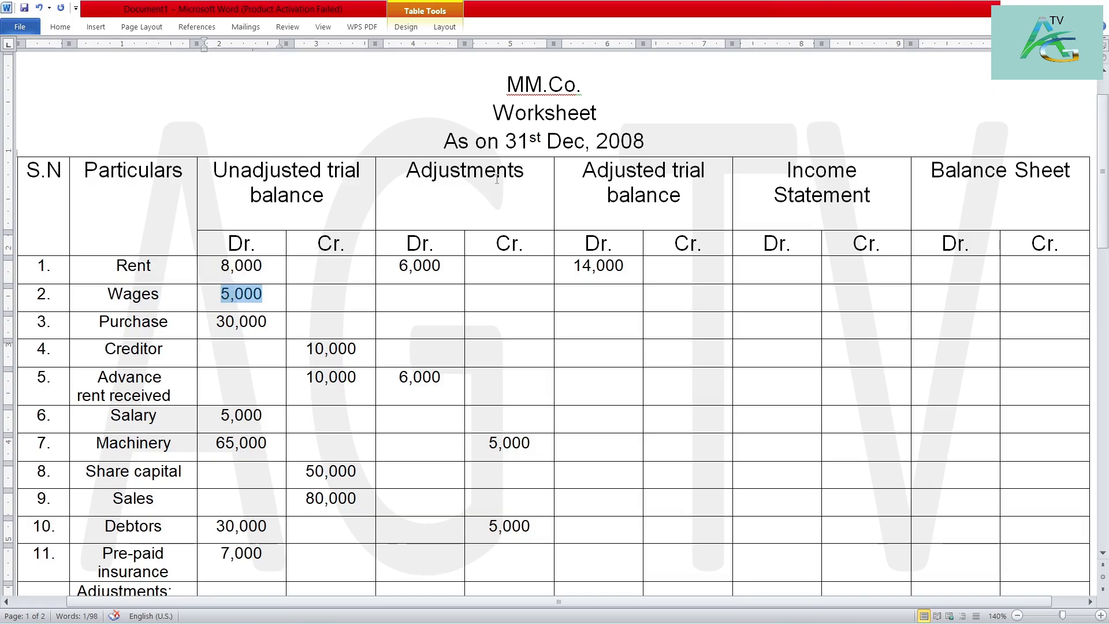
drag(419, 294, 470, 296)
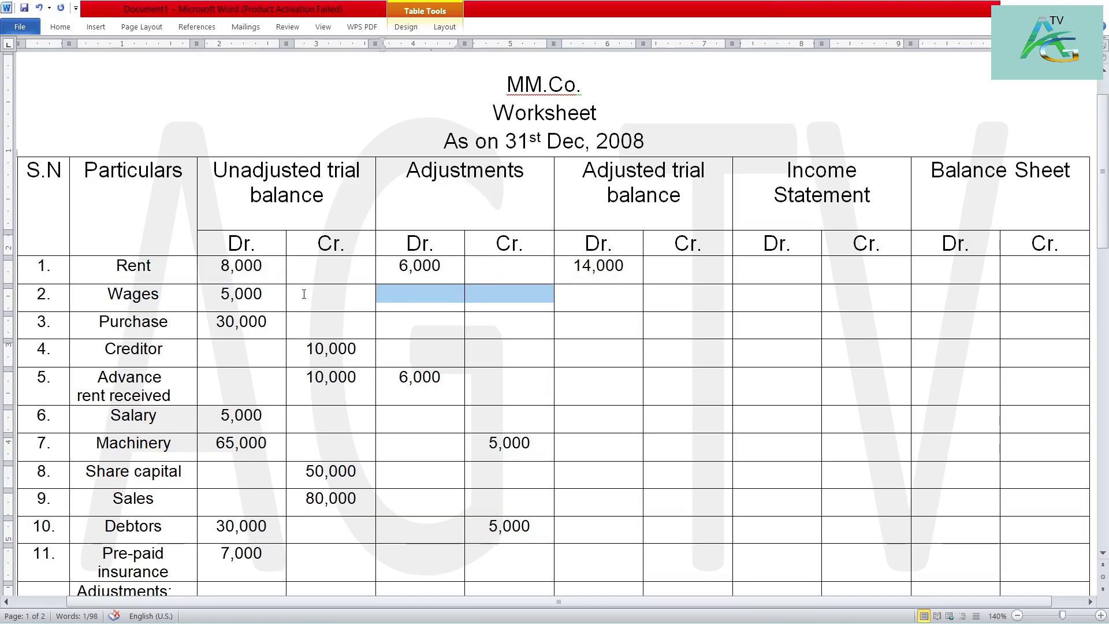
click(580, 298)
text(5)
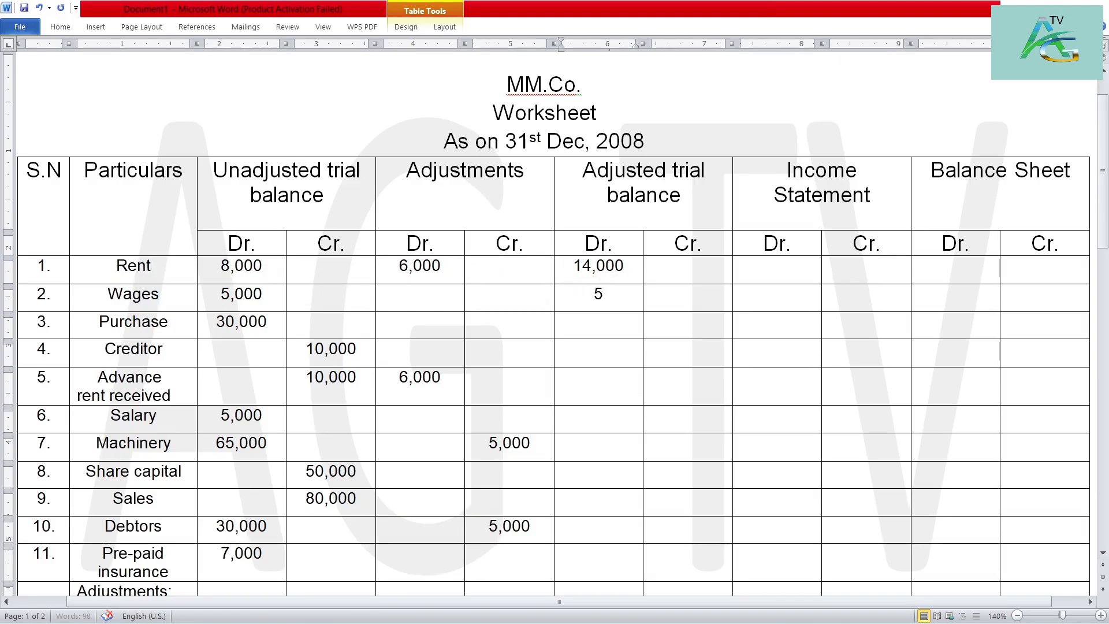
text(,000)
drag(269, 324, 216, 324)
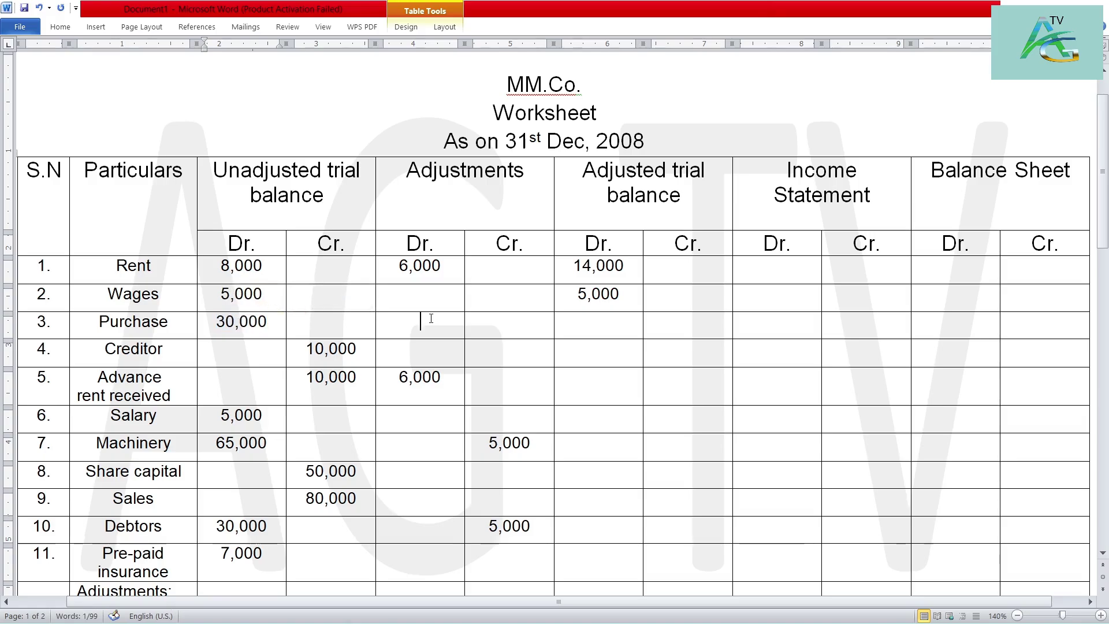
drag(421, 321, 488, 326)
click(574, 329)
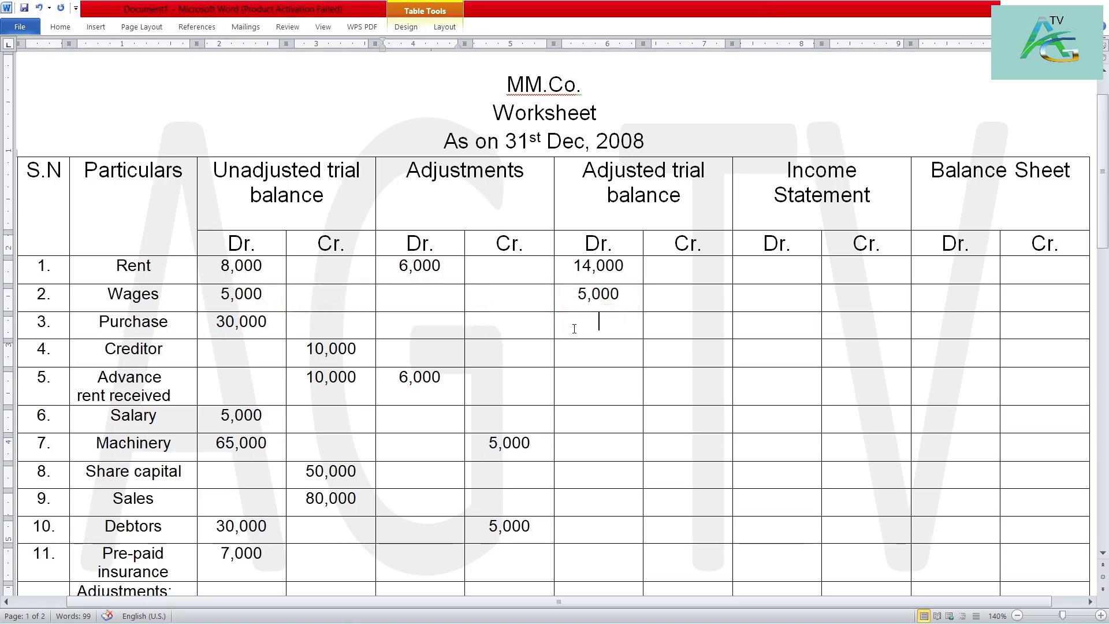
text(30)
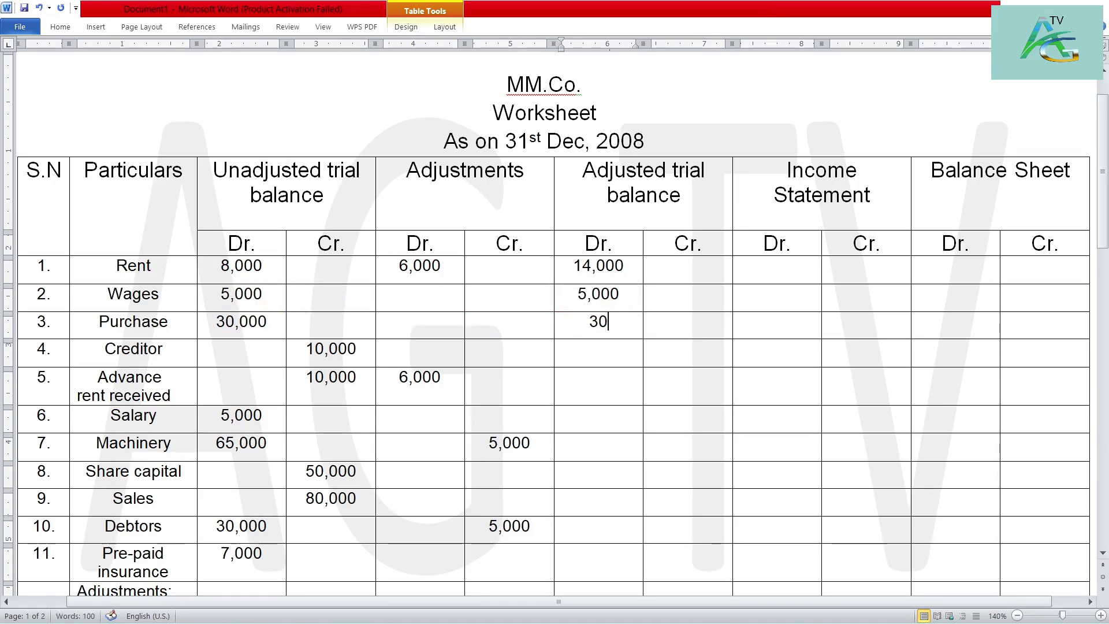
text(,000)
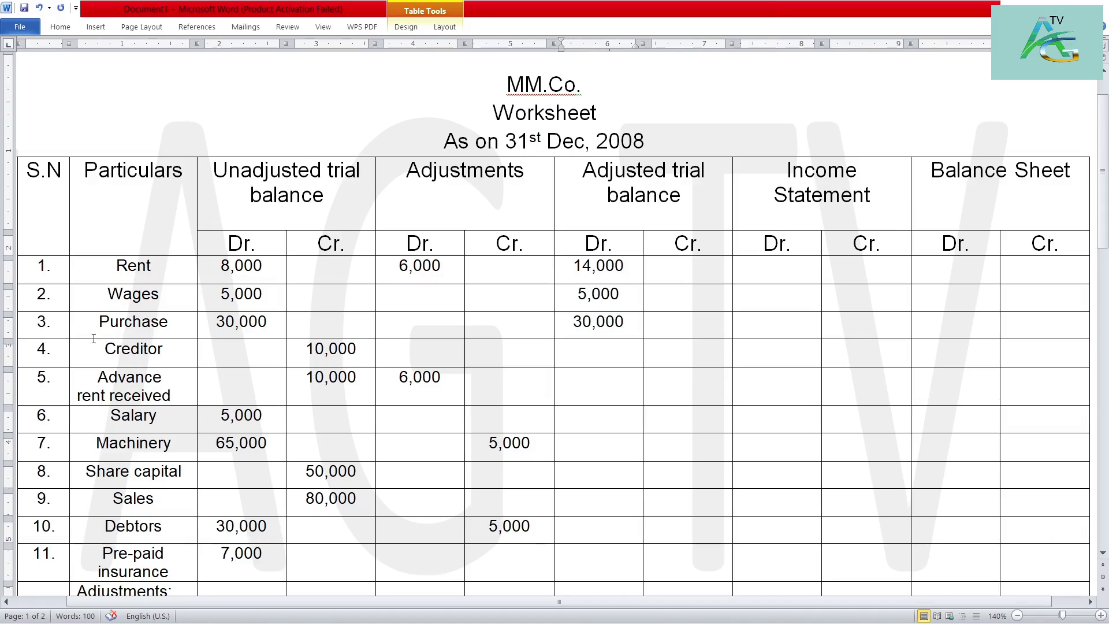
- Enter adjusted credits of 10,000 for Creditor and 4,000 for Advance rent received
drag(171, 360, 130, 359)
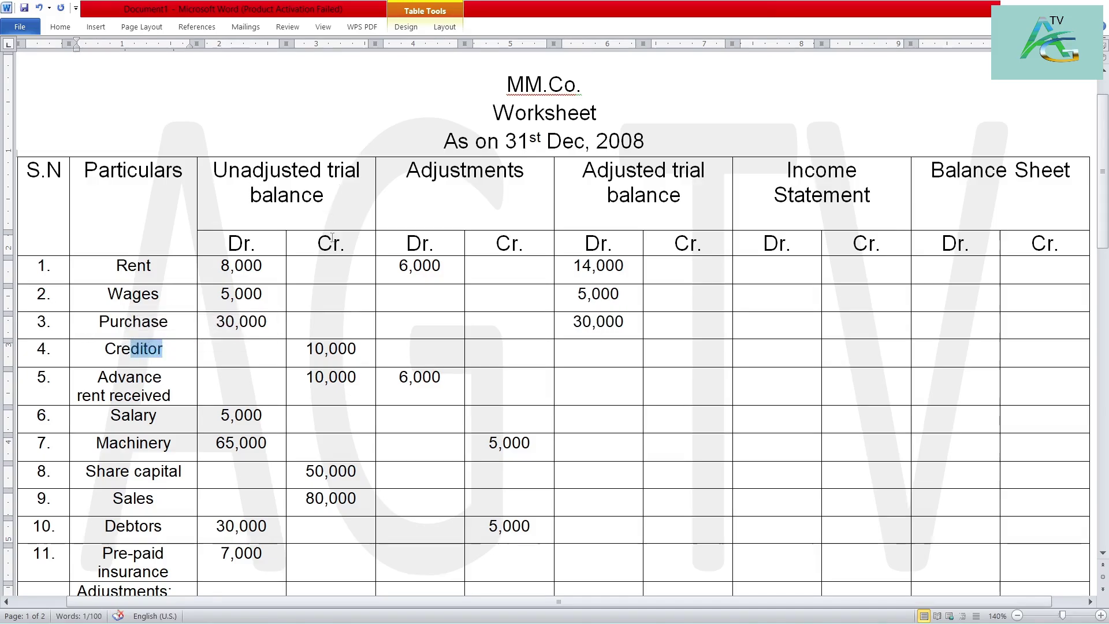
drag(365, 349, 305, 349)
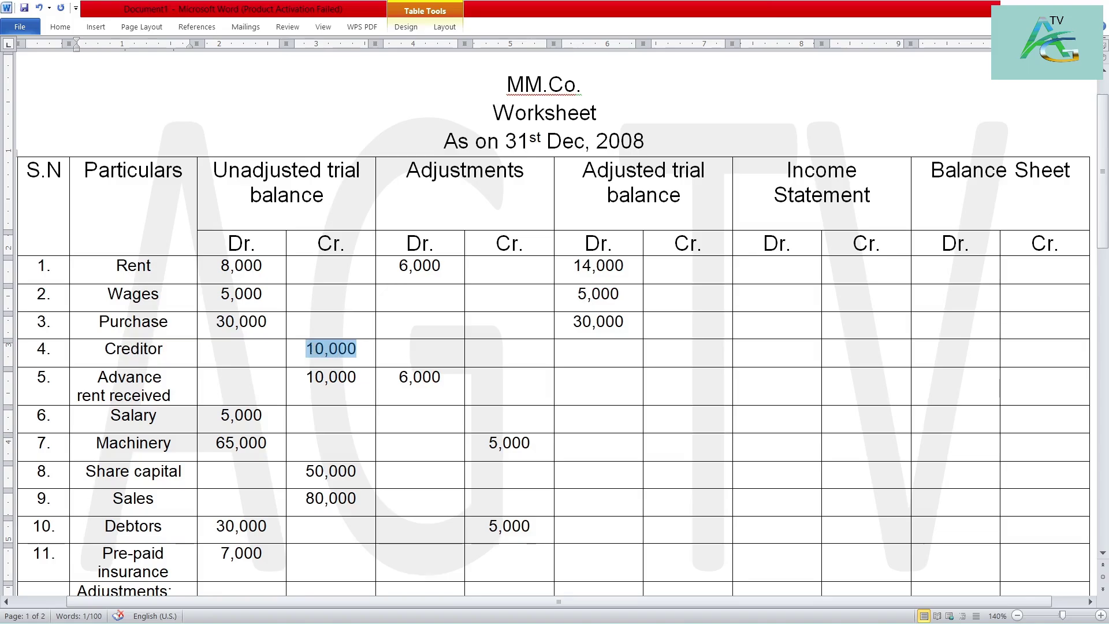
click(679, 356)
text(10)
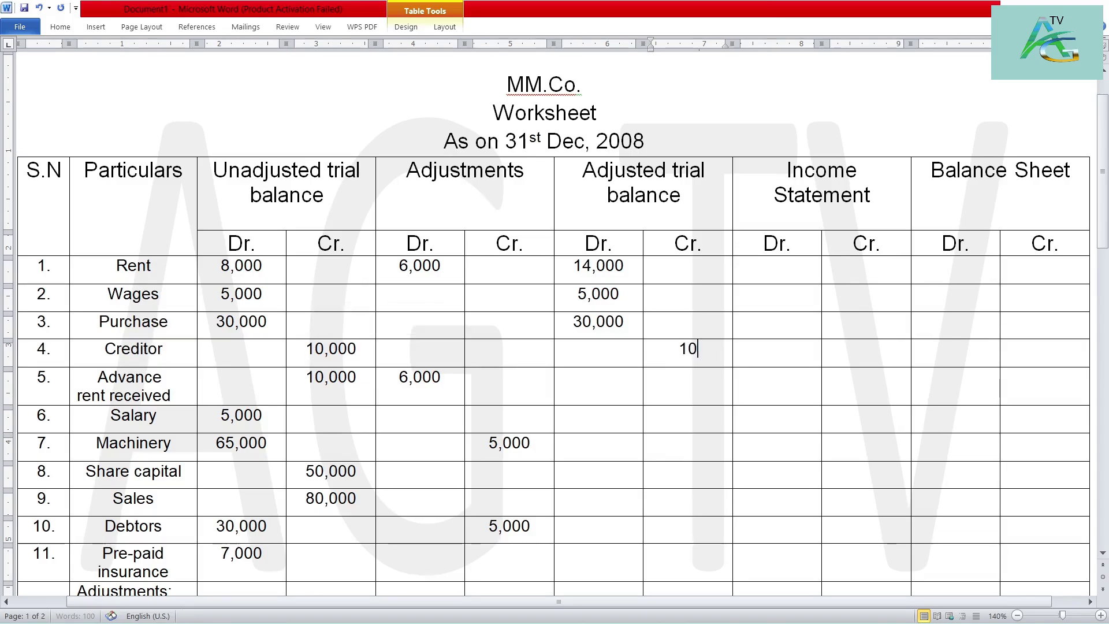
text(,000)
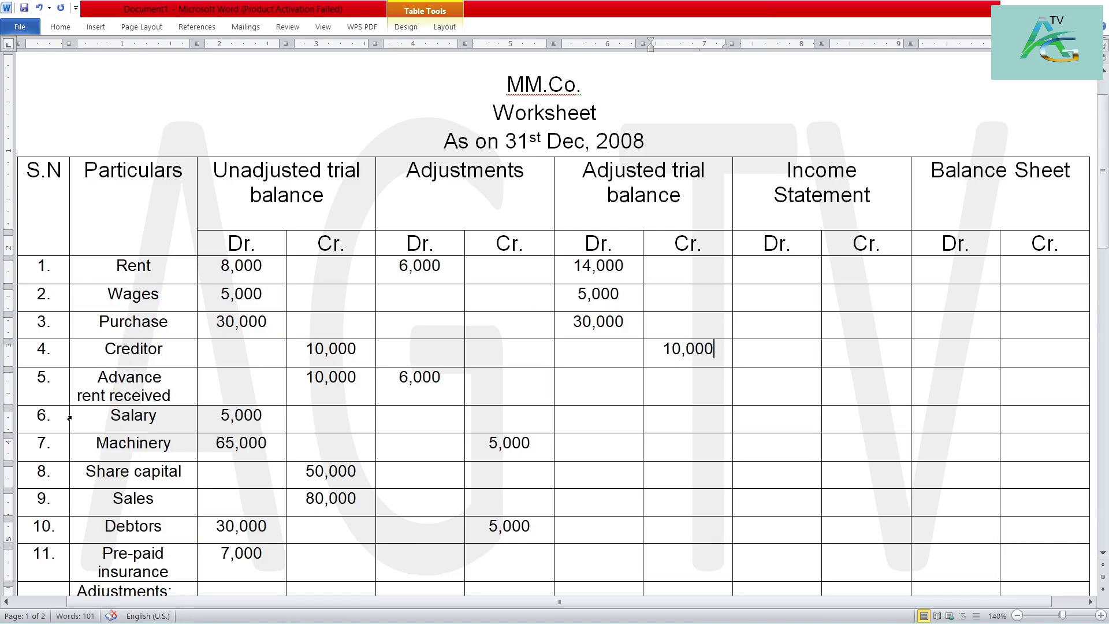
drag(106, 378, 171, 396)
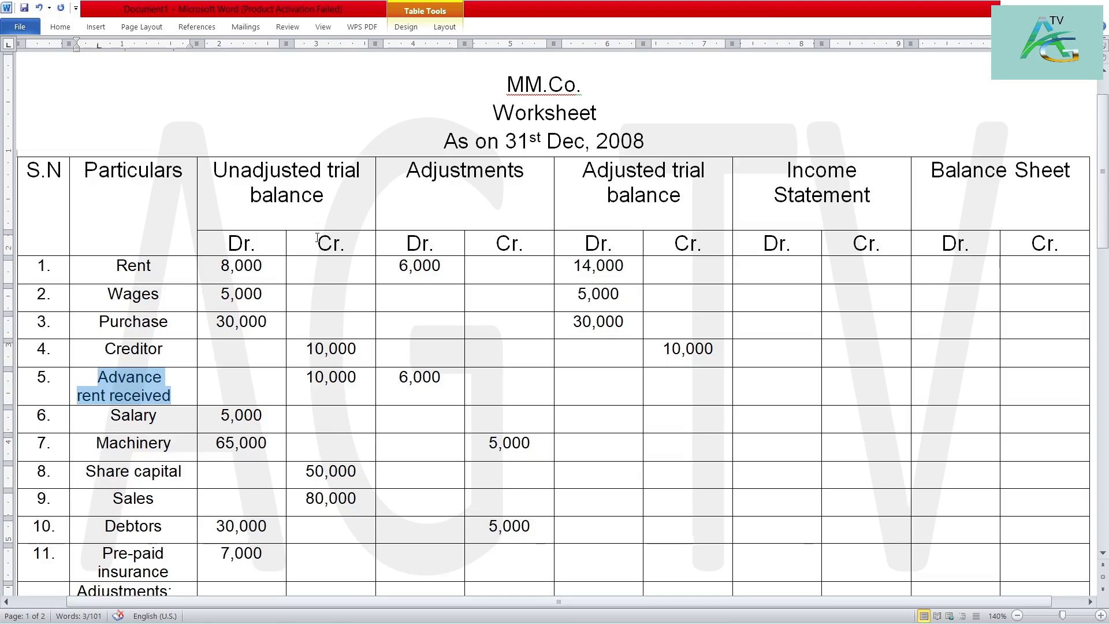
drag(365, 380, 305, 379)
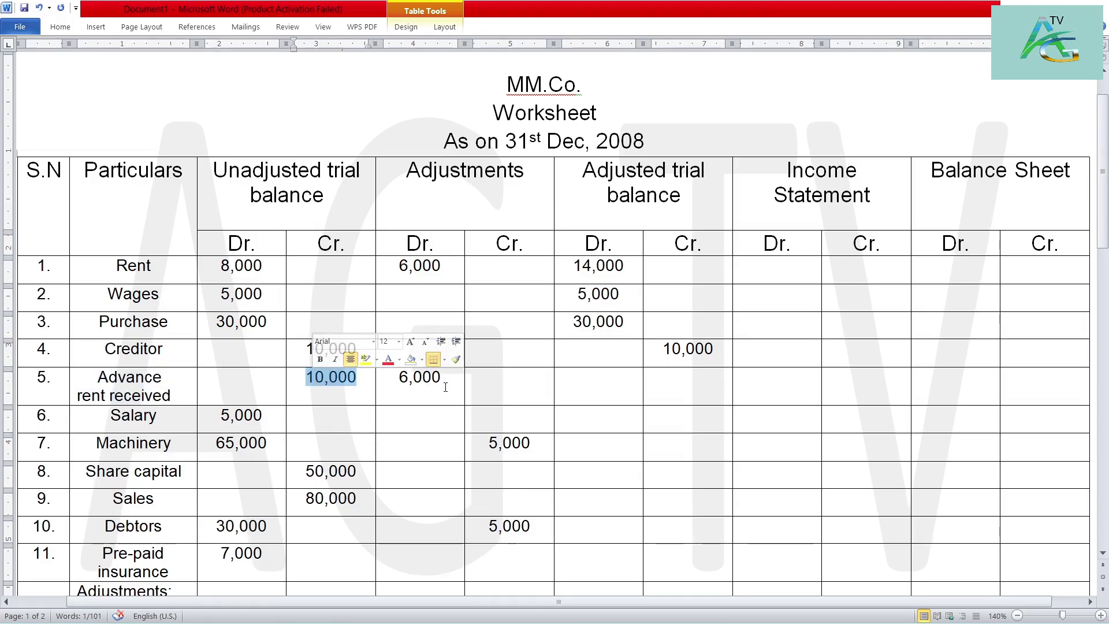
drag(445, 387, 405, 385)
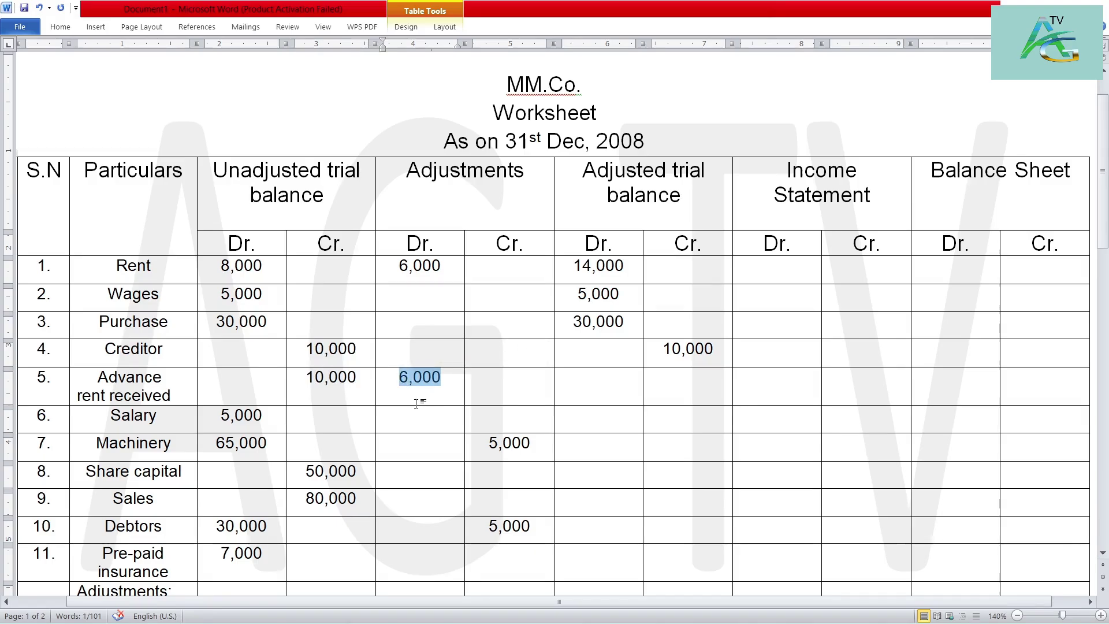
click(611, 388)
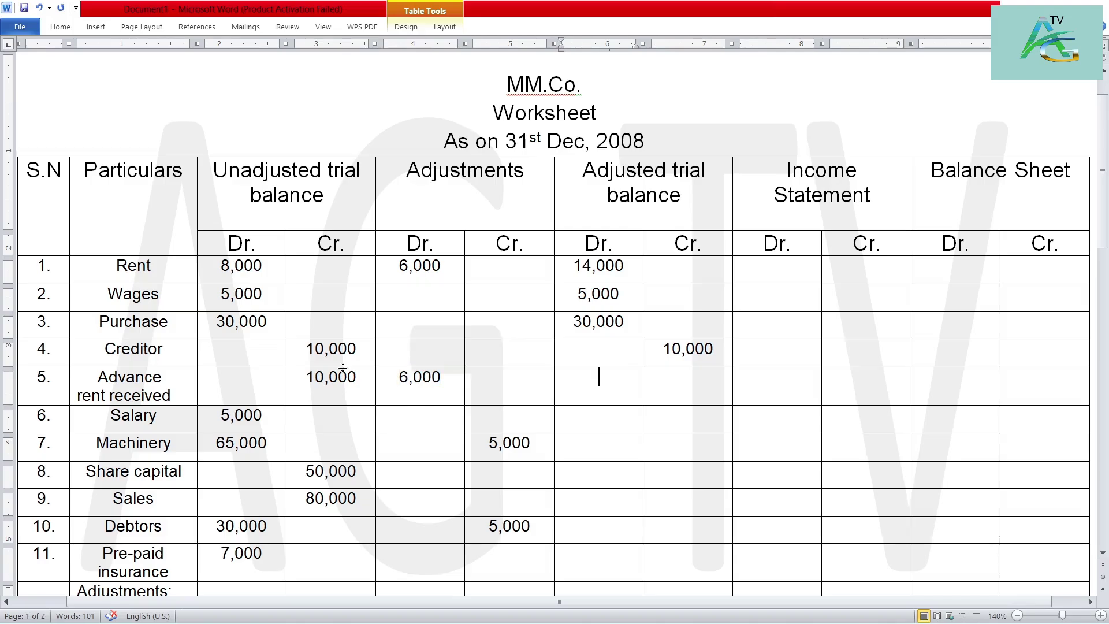
drag(315, 240, 421, 243)
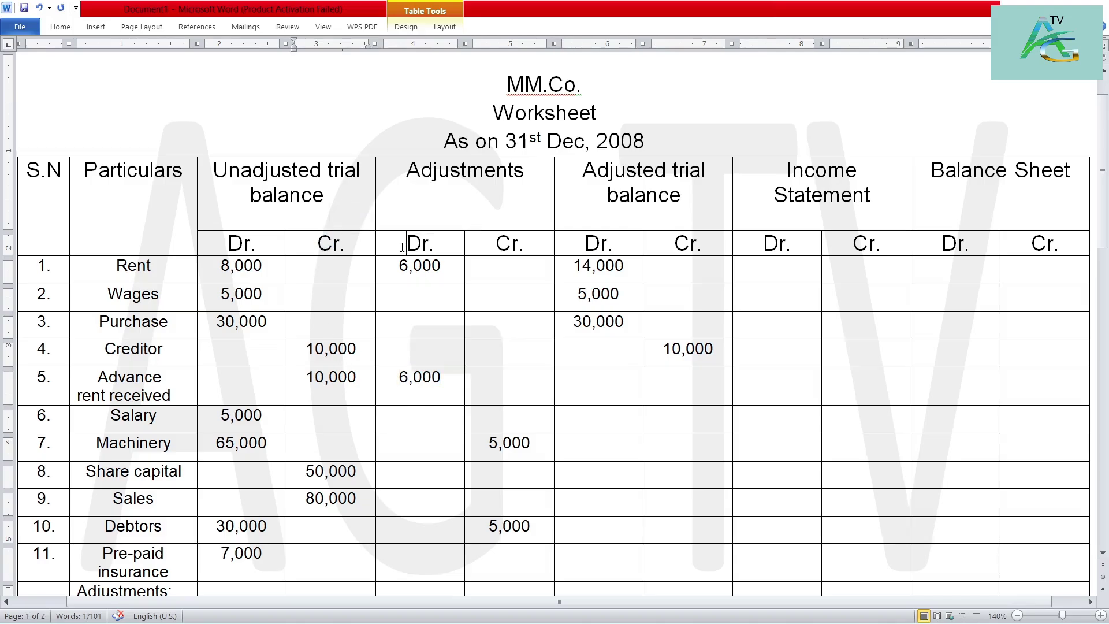
drag(349, 243, 317, 243)
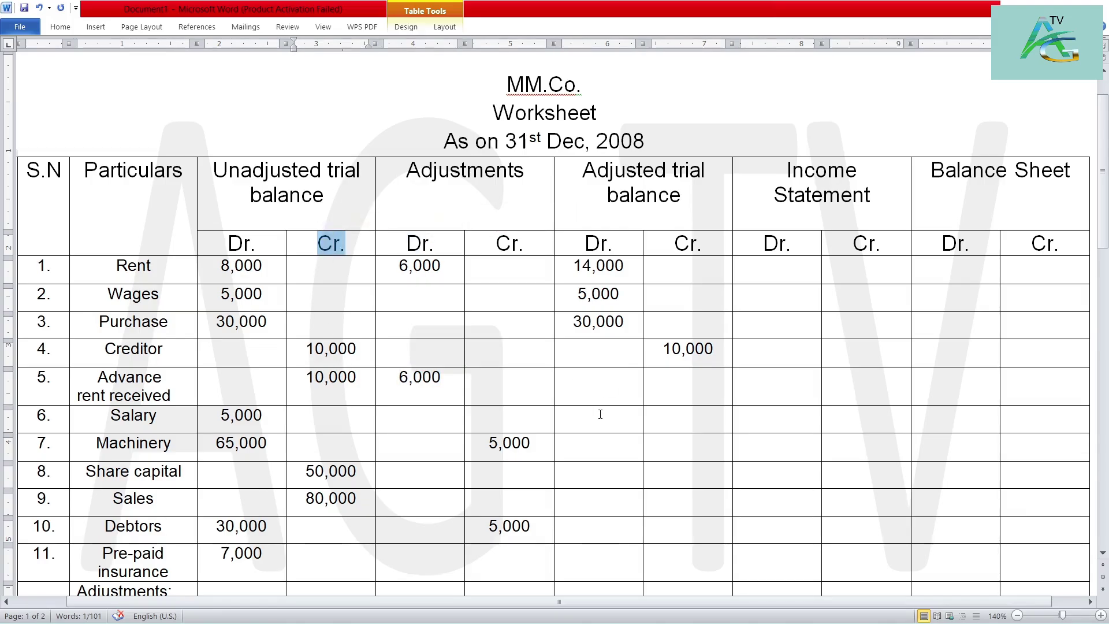
click(685, 393)
text(4)
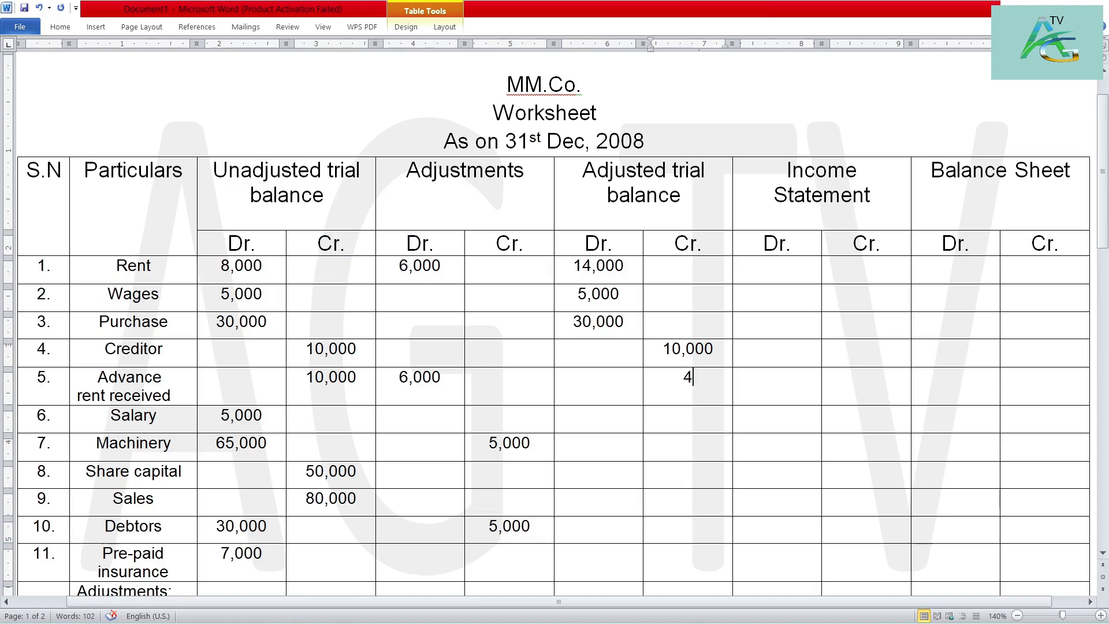
text(,000)
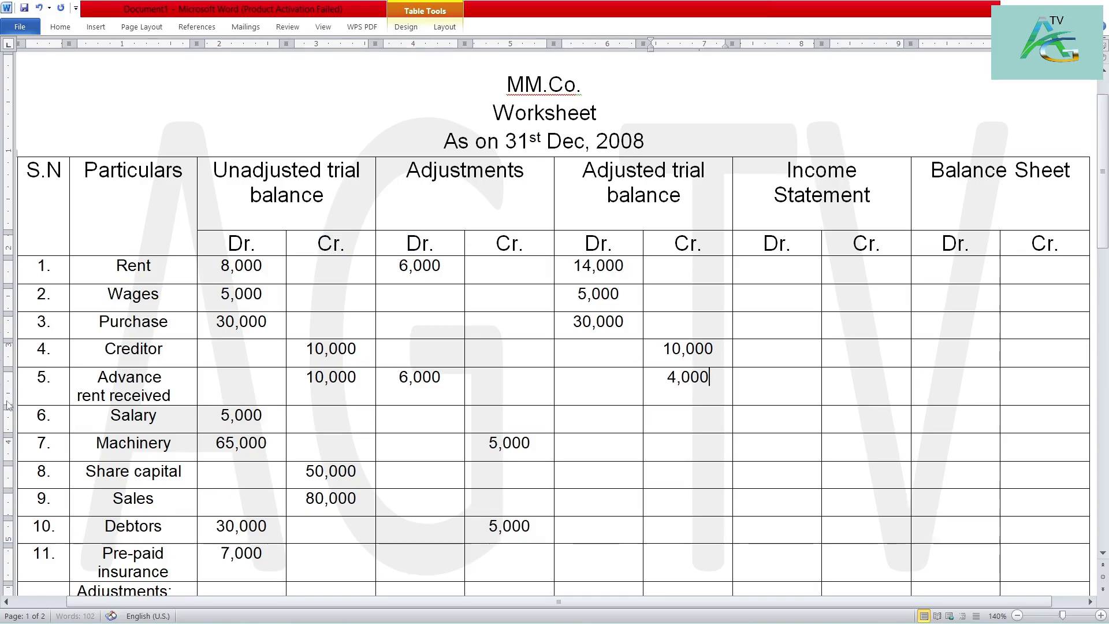
- Enter adjusted debits of 5,000 for Salary and 60,000 for Machinery (65,000 less 5,000)
drag(122, 415, 157, 416)
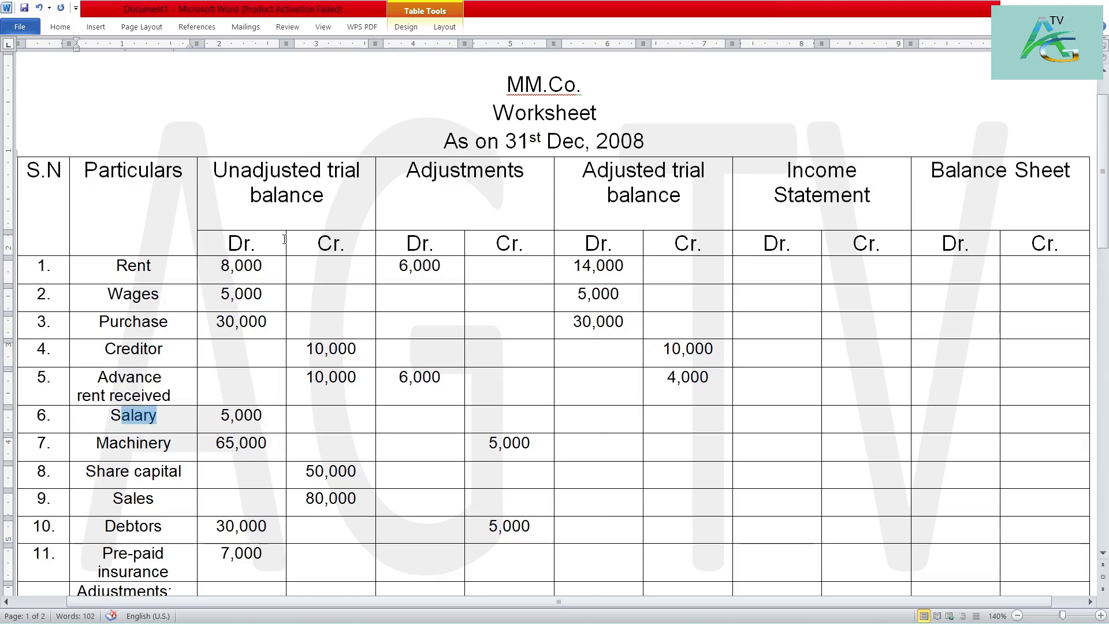
drag(267, 415, 220, 416)
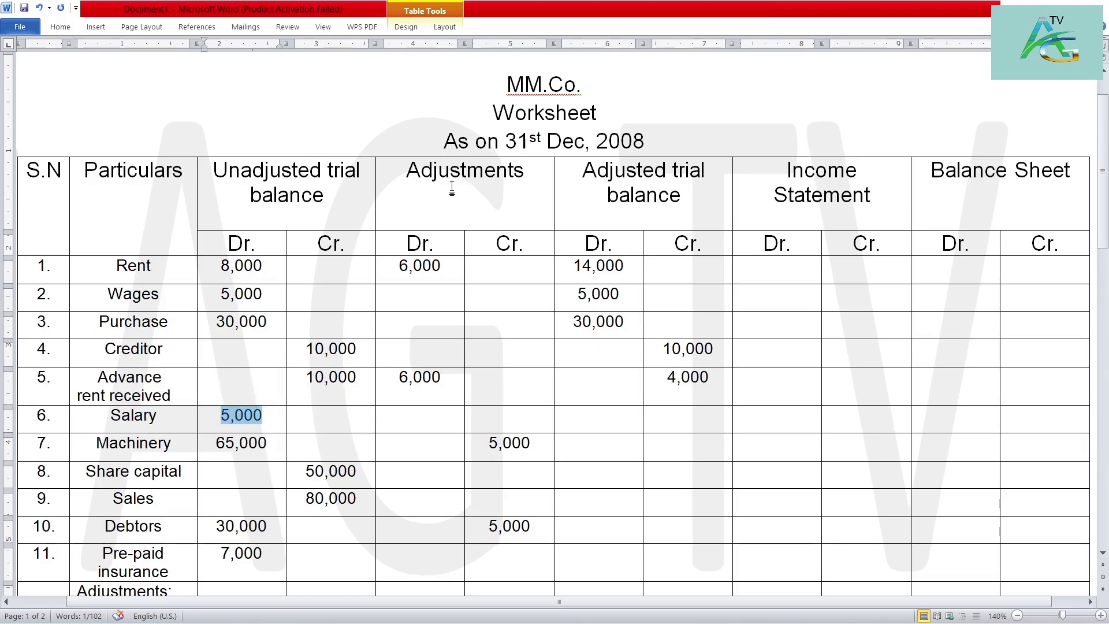
double_click(419, 429)
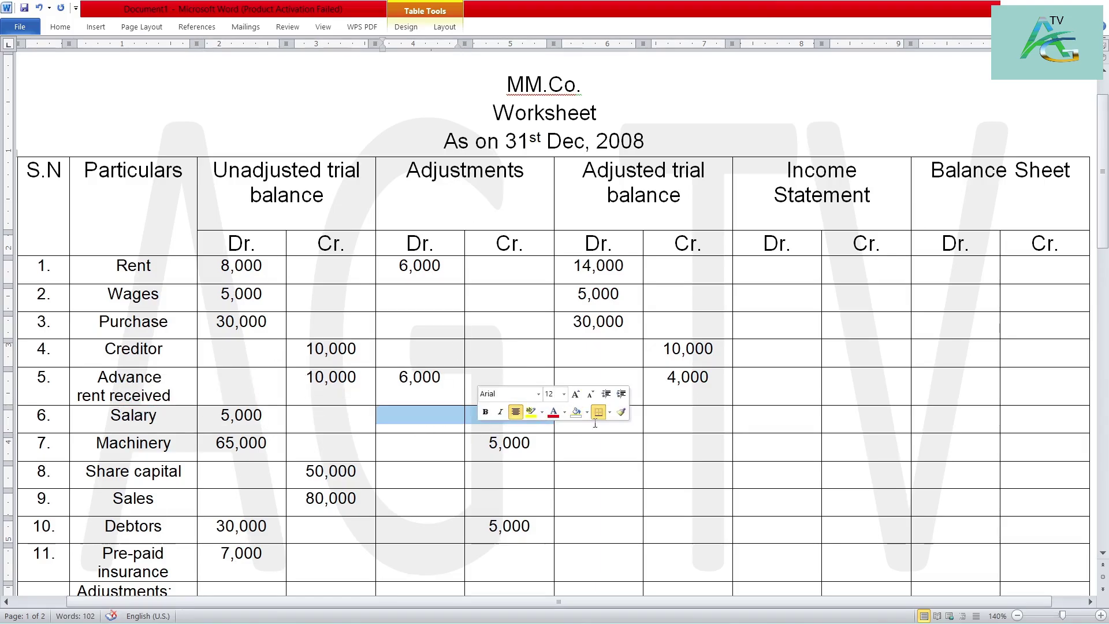
click(602, 427)
text(5)
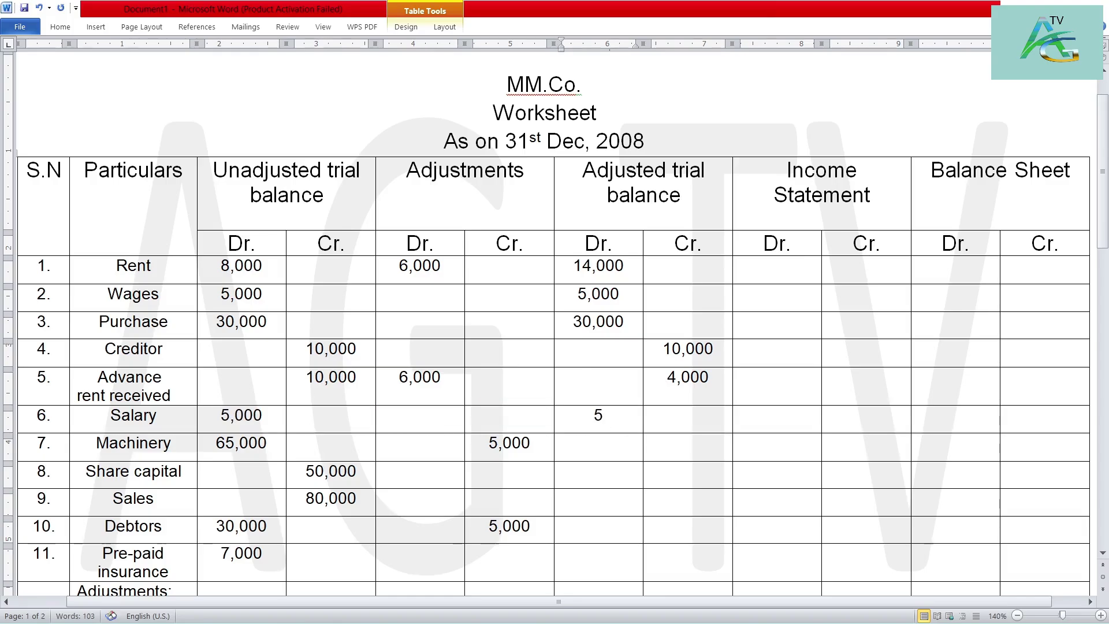
text(,000)
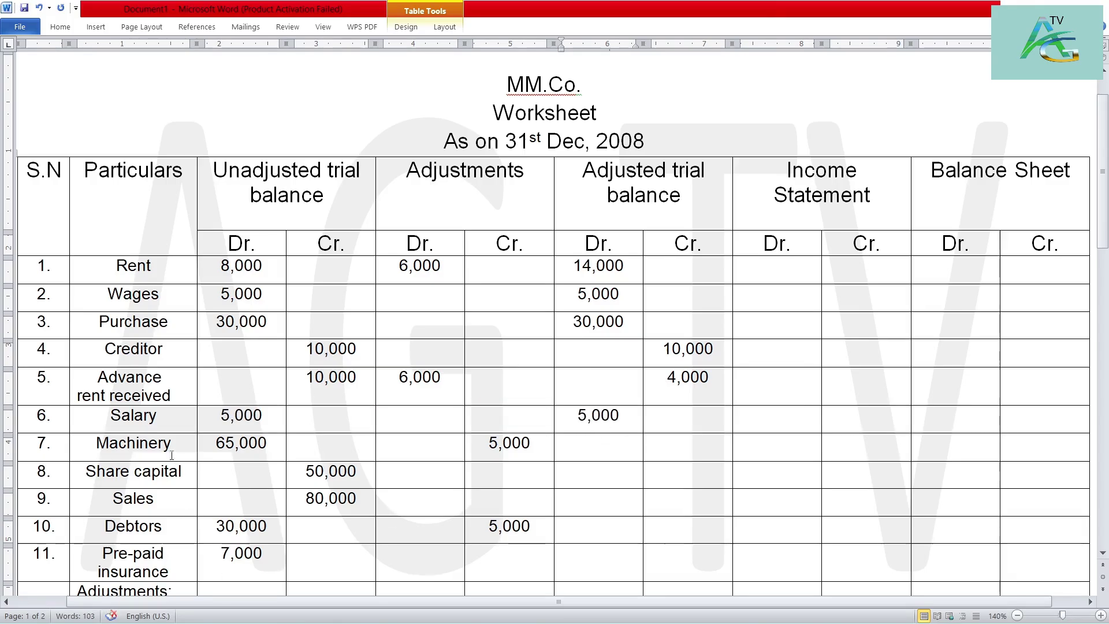
drag(220, 446, 249, 454)
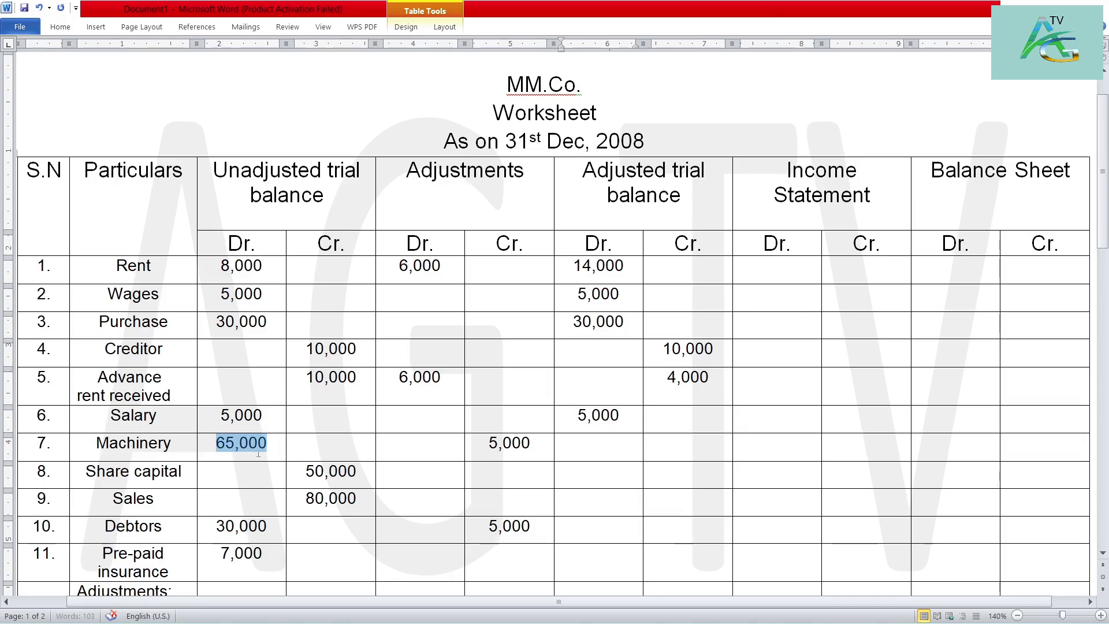
drag(530, 446, 489, 446)
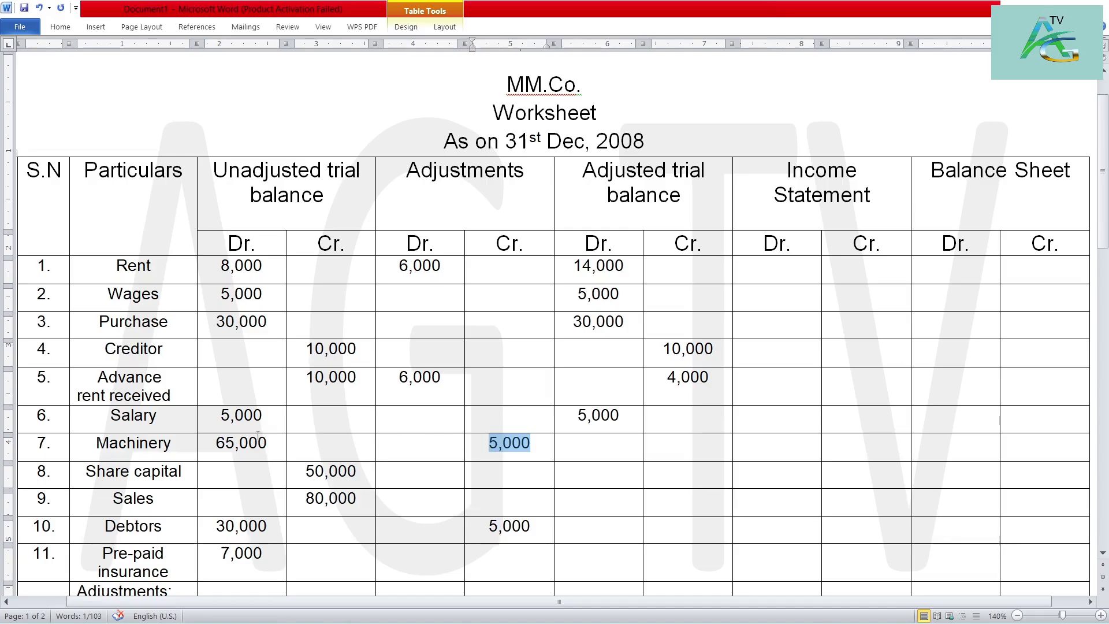
click(606, 446)
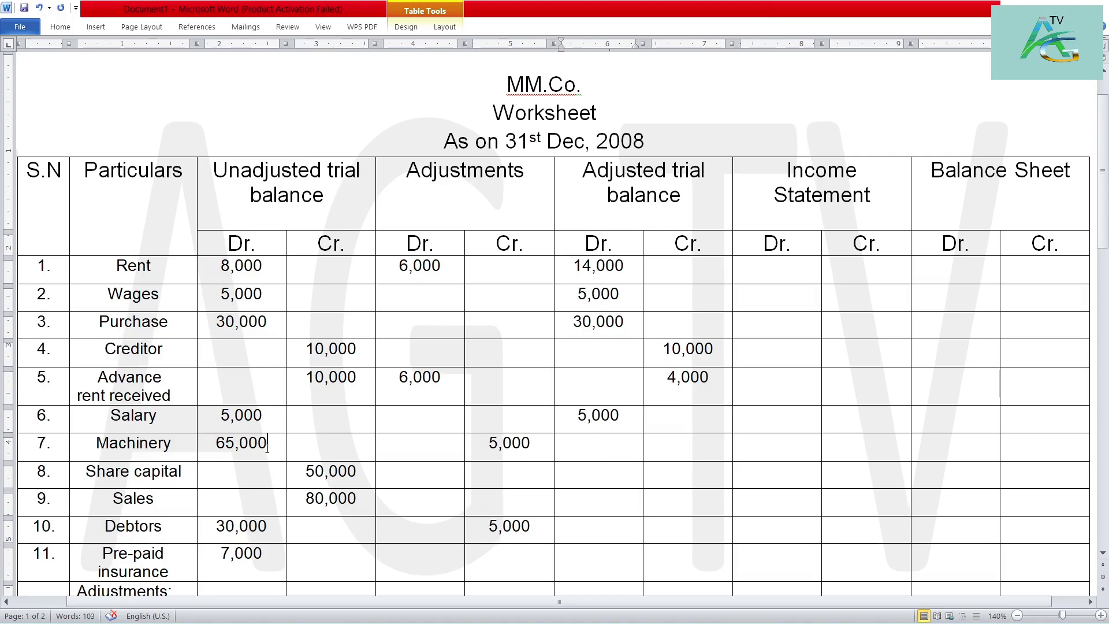
drag(268, 445, 216, 445)
click(595, 446)
text(60,000)
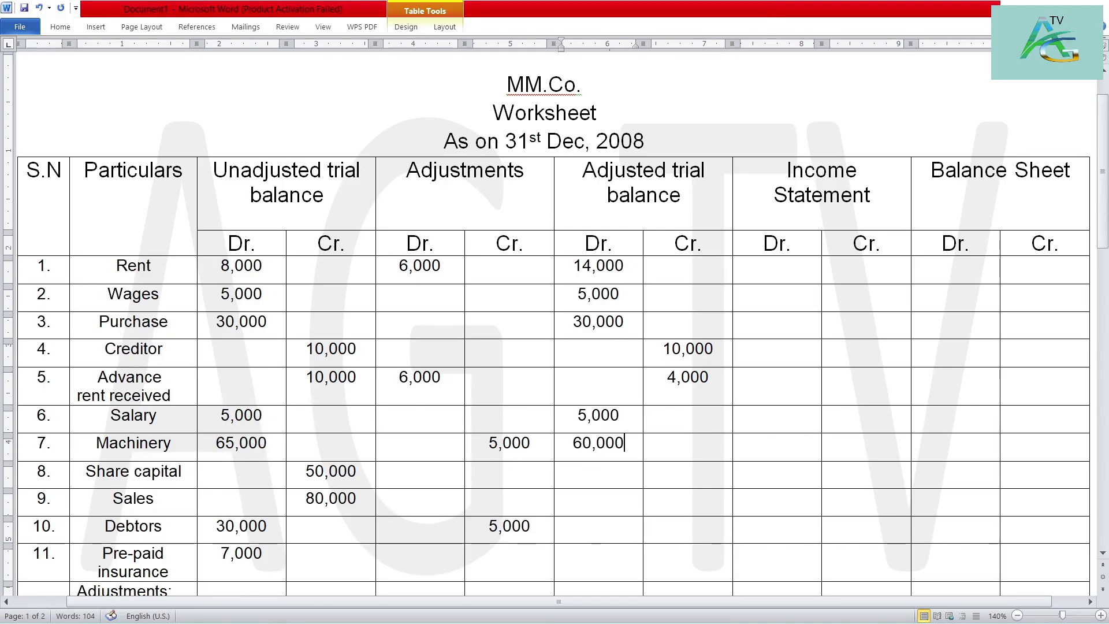
- Enter adjusted credits of 50,000 for Share capital and 80,000 for Sales, then work out Debtors' 30,000 less 5,000
drag(195, 474, 102, 472)
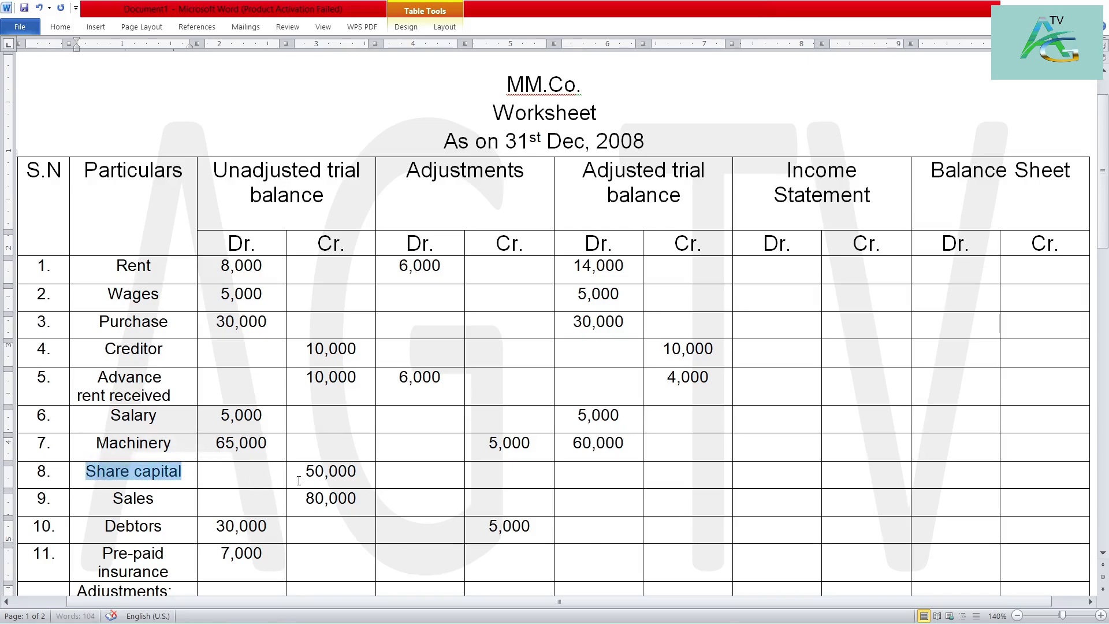
drag(298, 481, 358, 475)
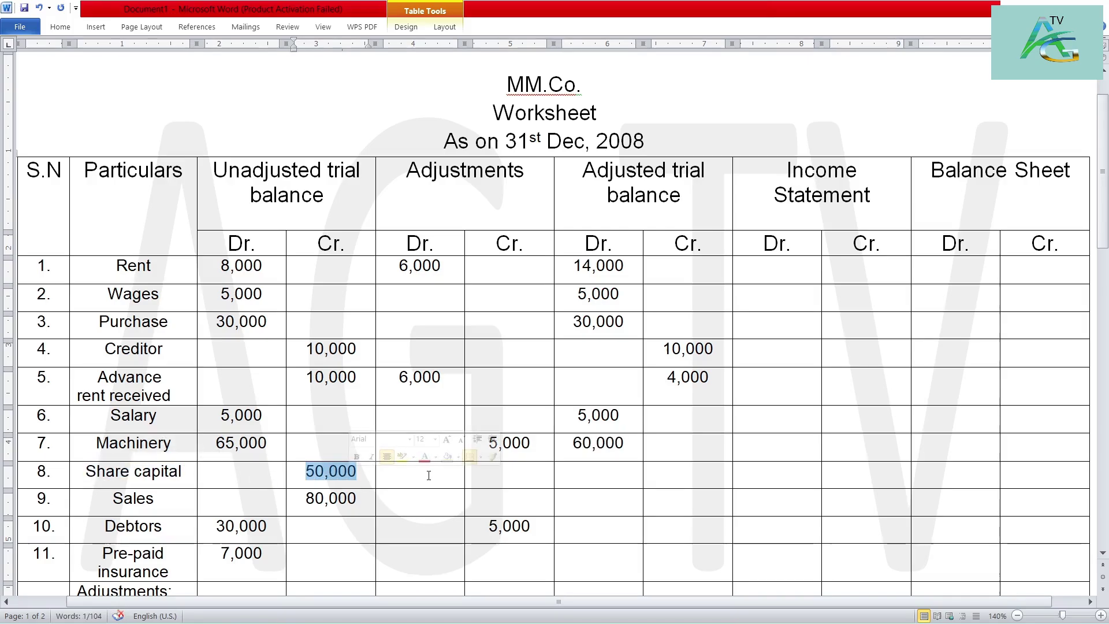
drag(428, 475, 493, 476)
click(661, 479)
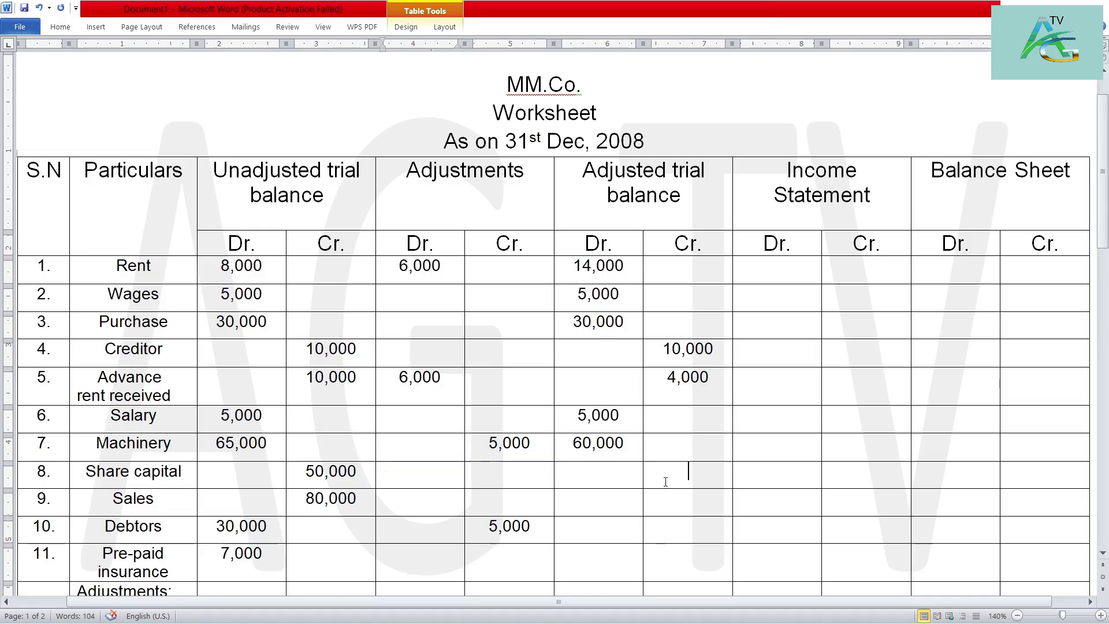
text(50,)
text(000)
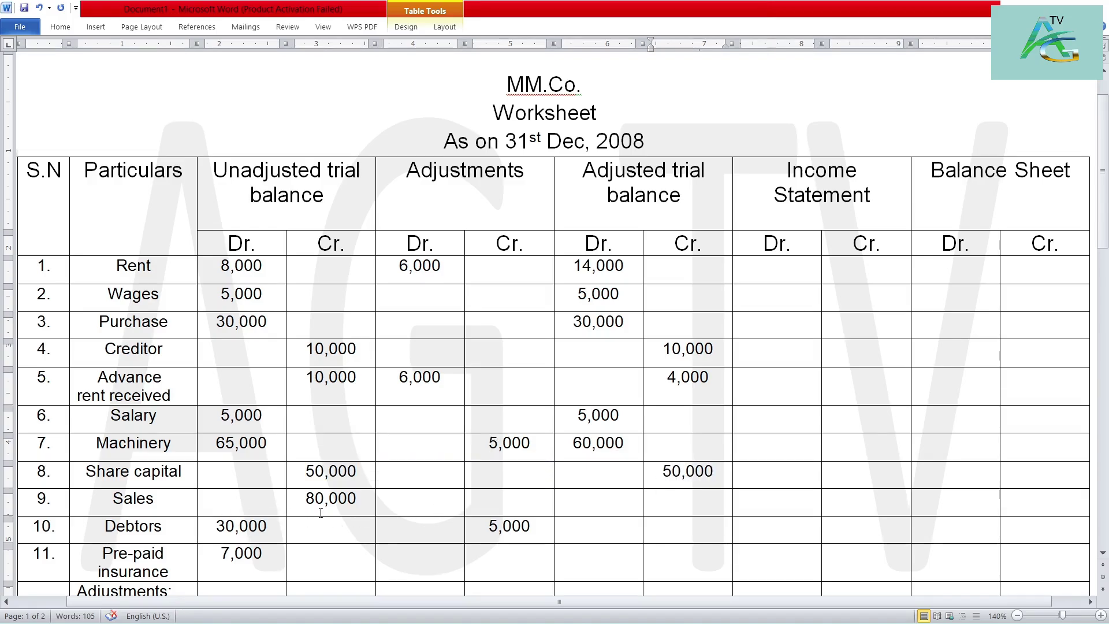
drag(306, 500, 359, 503)
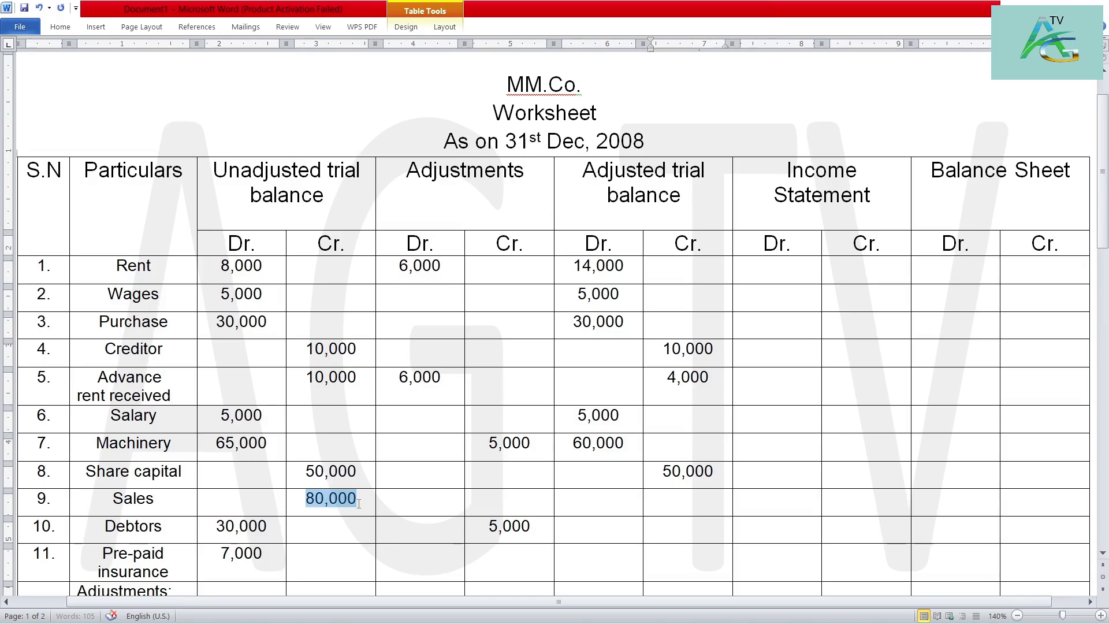
click(675, 502)
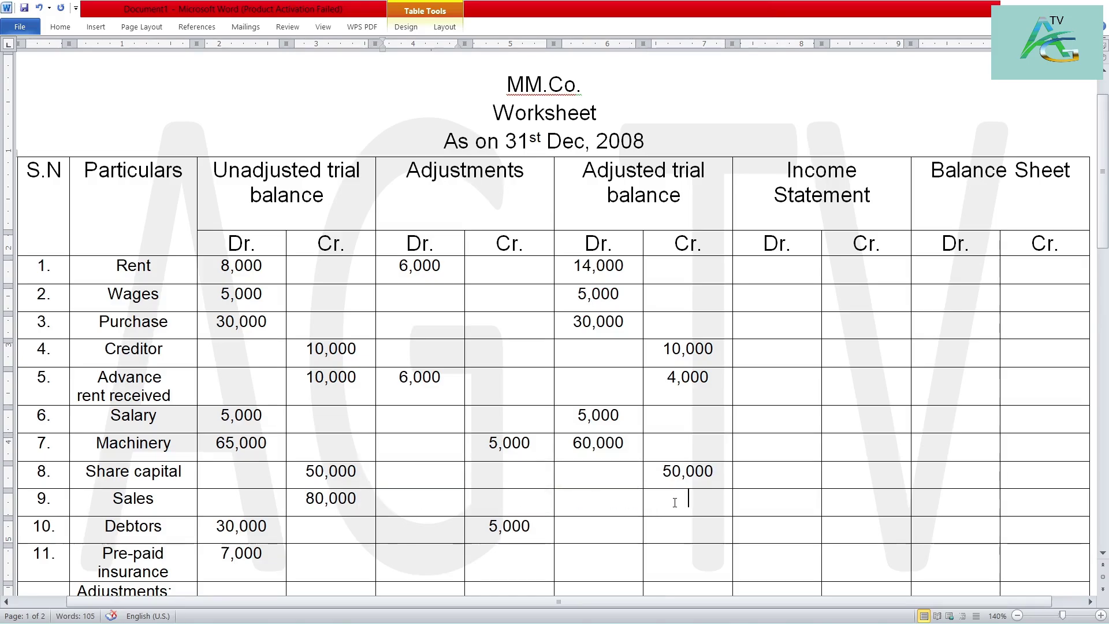
text(80,000)
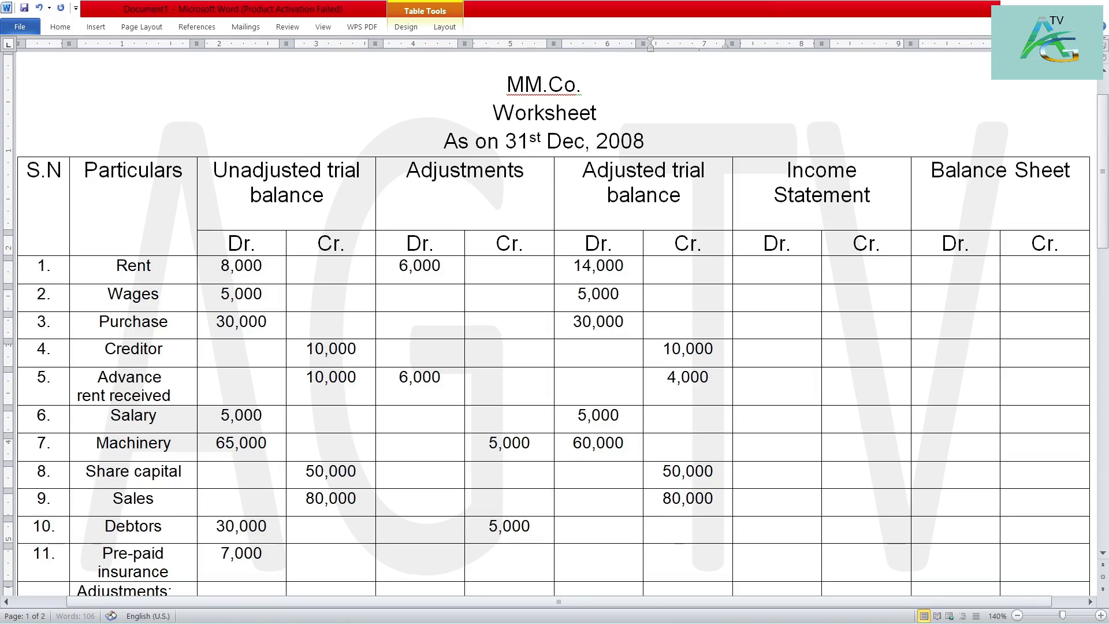
drag(210, 524, 266, 530)
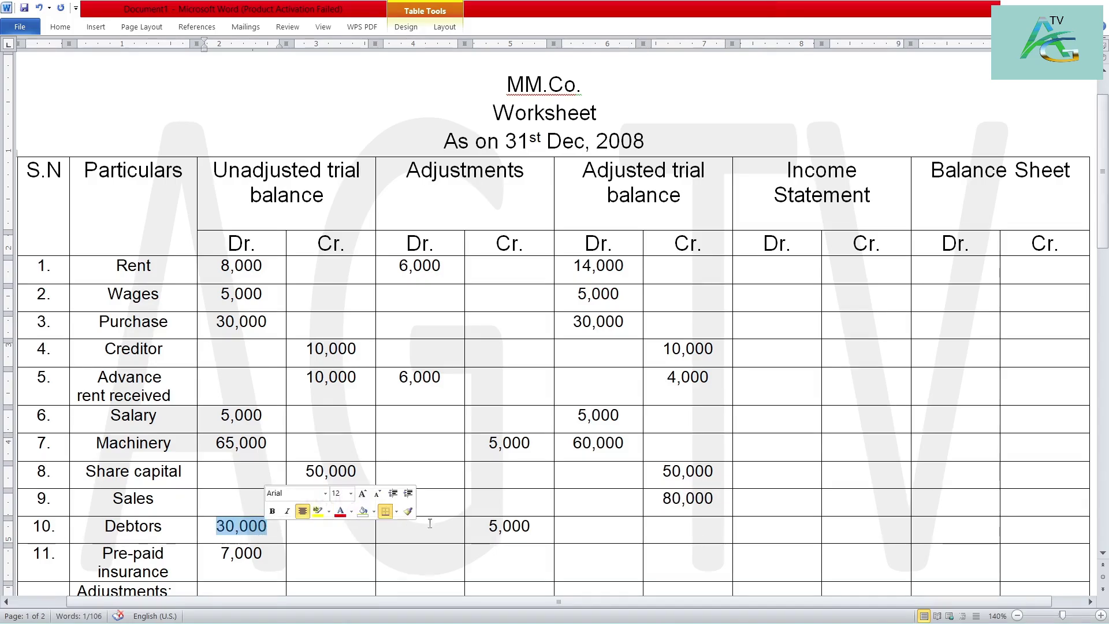
drag(487, 526, 530, 527)
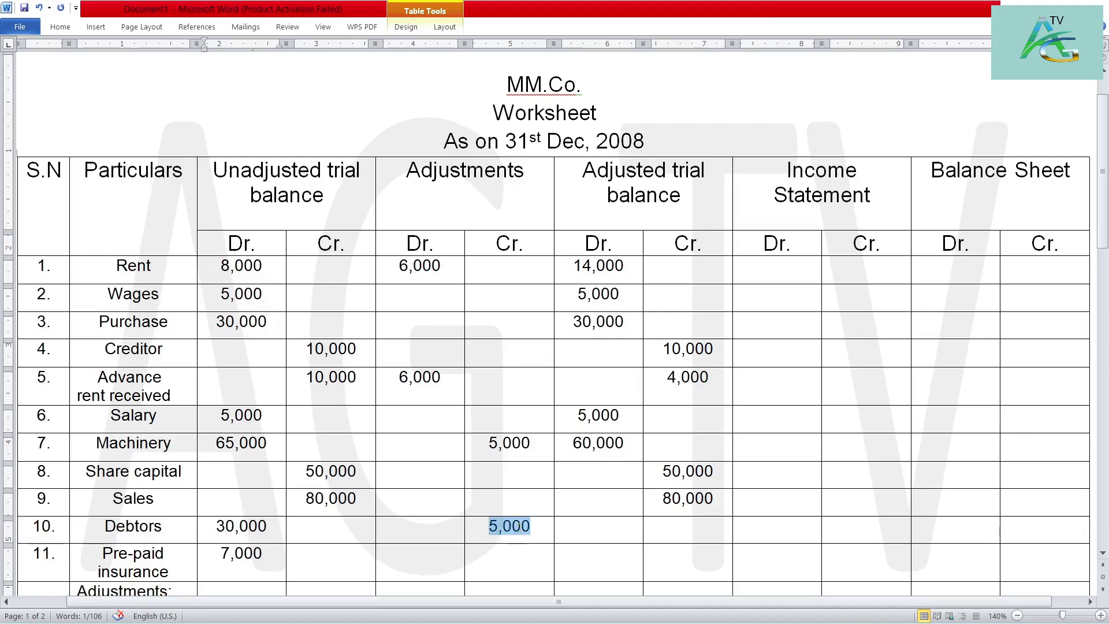
drag(267, 530, 230, 531)
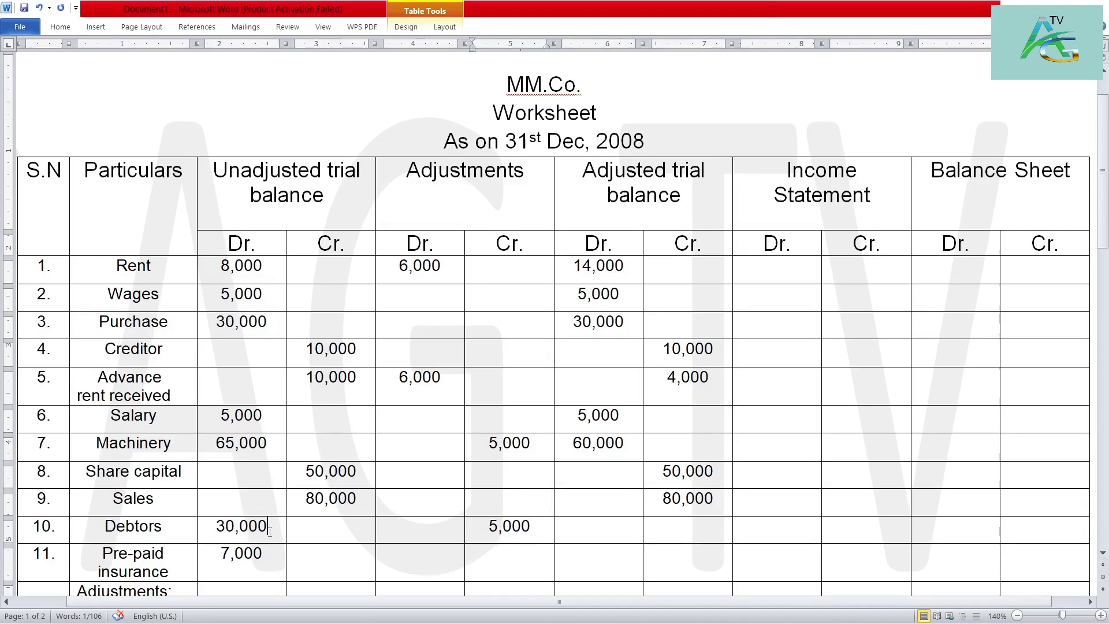
click(589, 528)
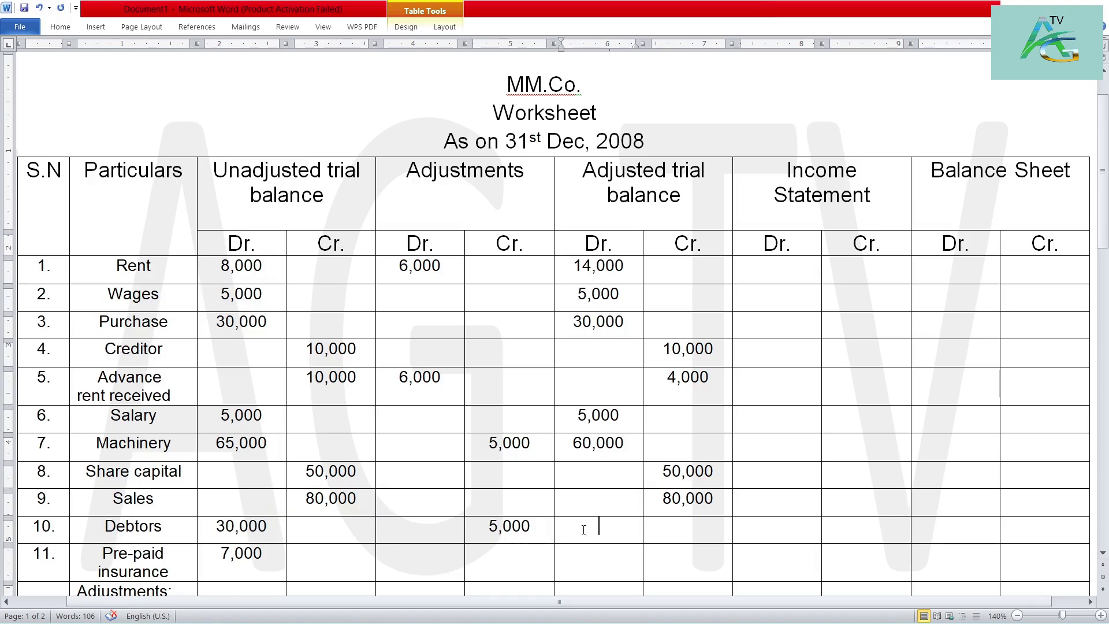
- Enter 25,000 for Debtors and 7,000 Dr. for Pre-paid insurance in the adjusted trial balance
text(25,000)
scroll(582, 528, down, 2)
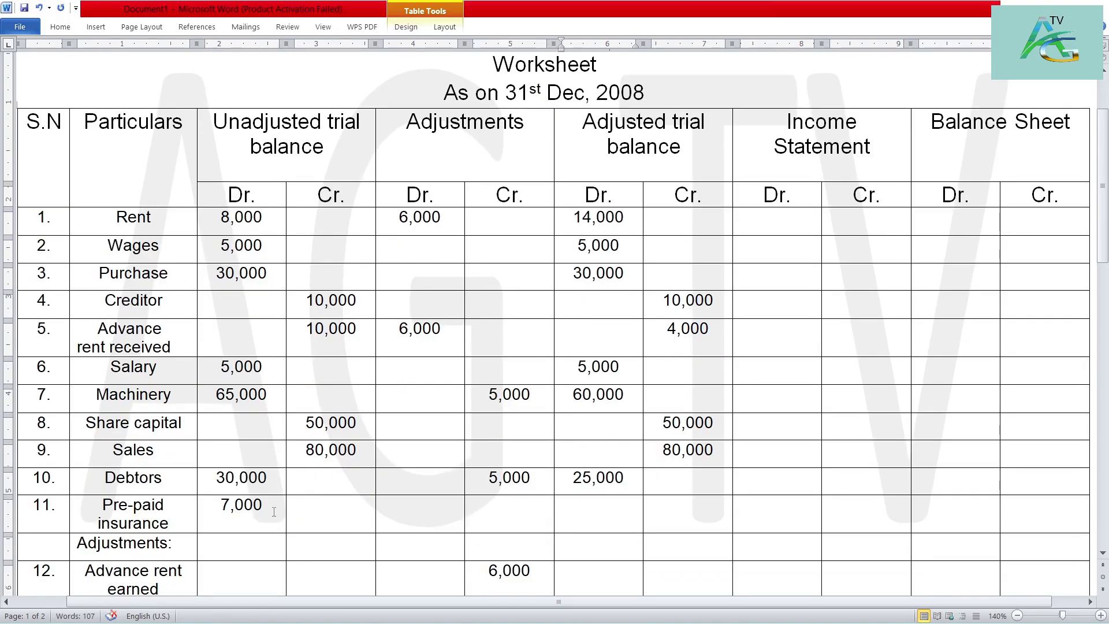
drag(263, 505, 226, 506)
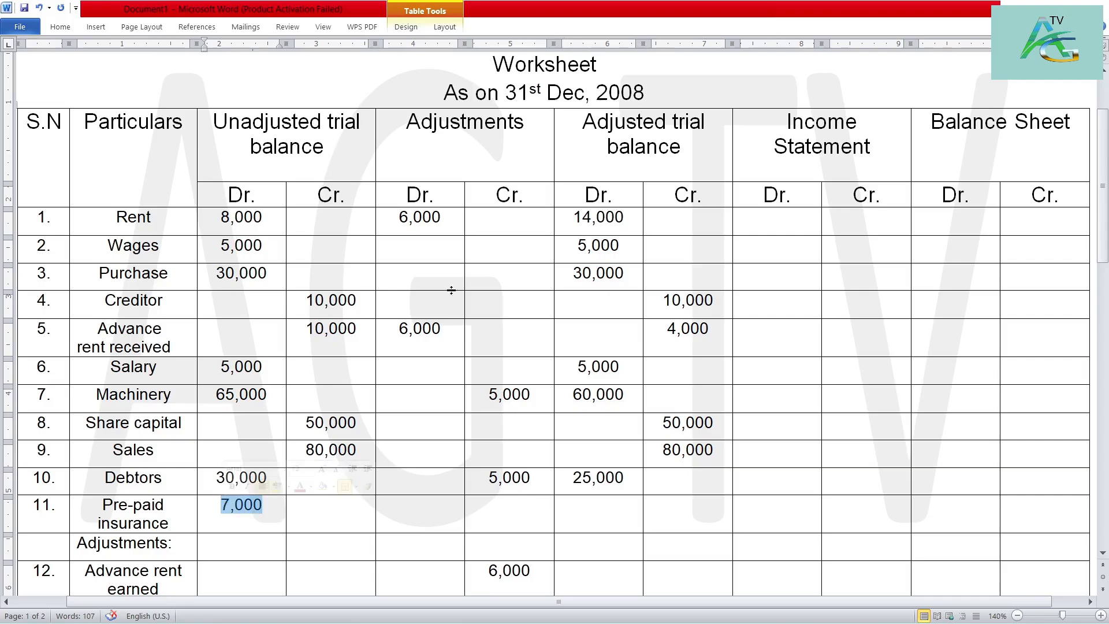
drag(433, 513, 616, 511)
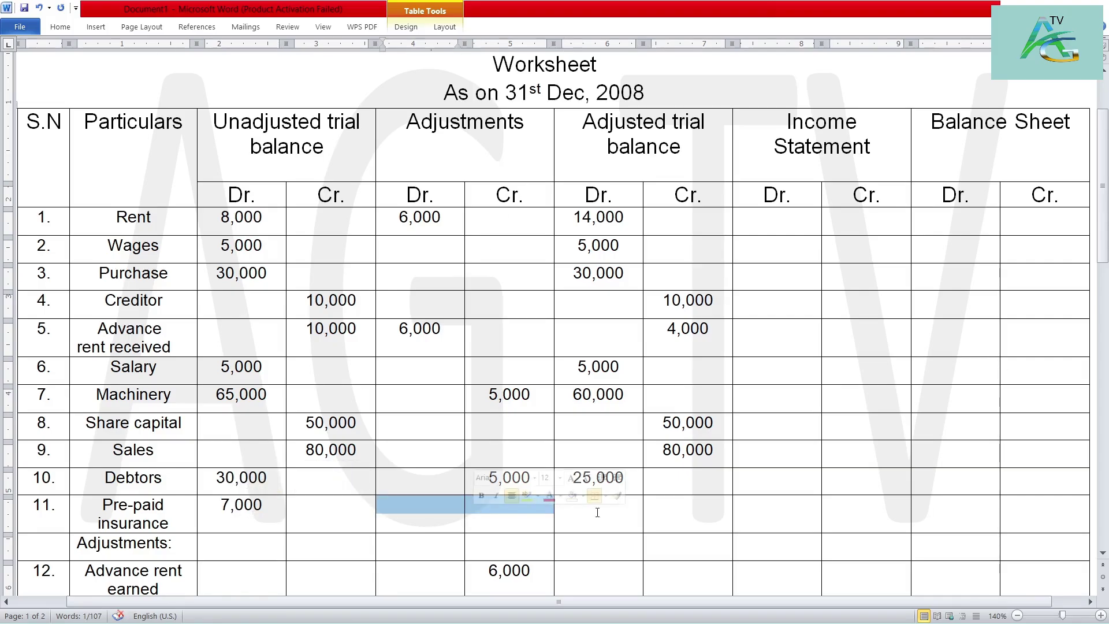
click(616, 511)
text(7,)
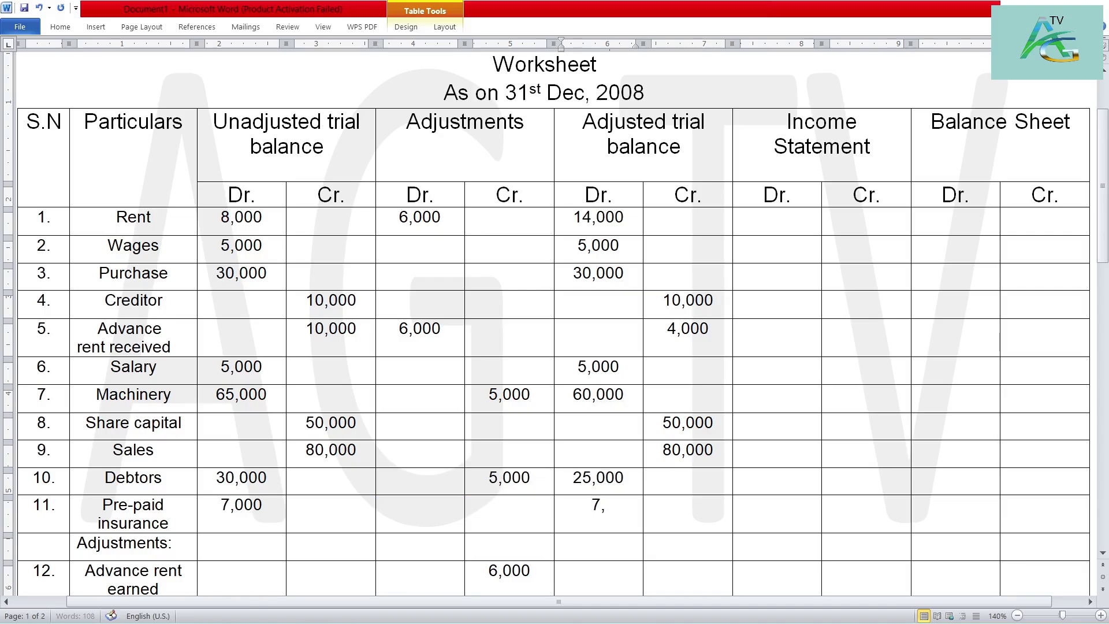
text(000)
- Enter Advance rent earned's 6,000 in the adjusted trial balance credit column
scroll(612, 511, down, 1)
scroll(612, 511, down, 1)
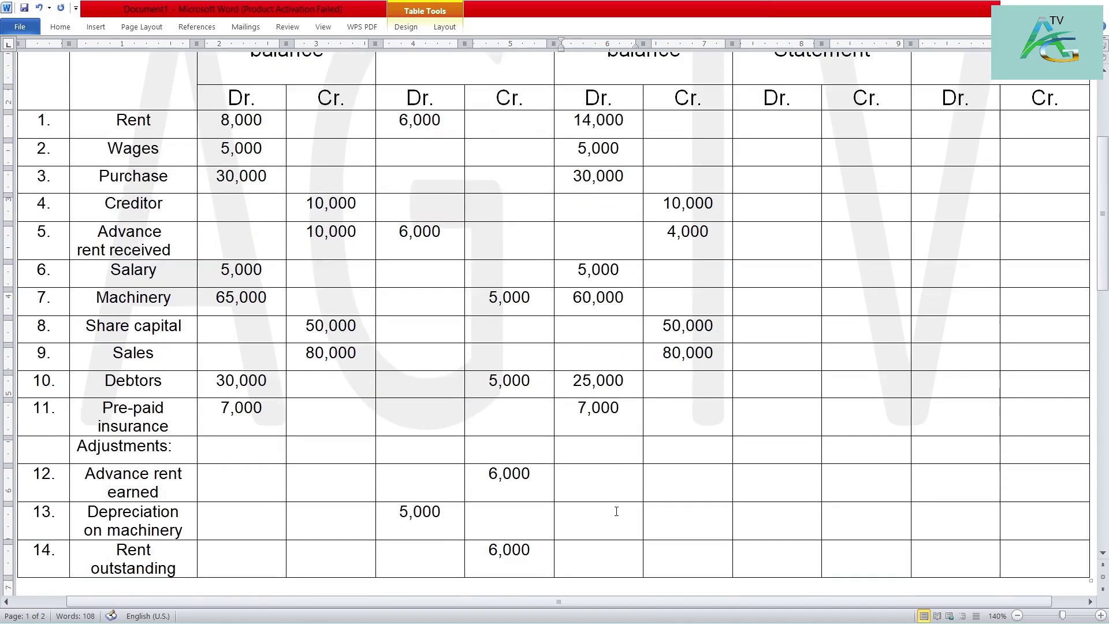
scroll(613, 511, down, 1)
drag(173, 404, 77, 398)
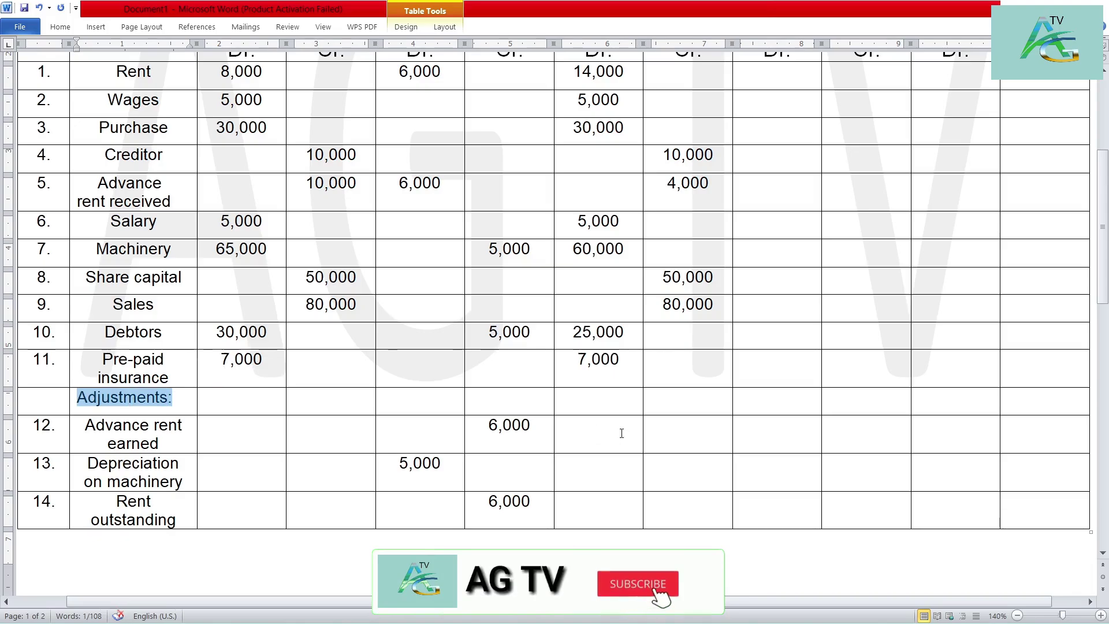
scroll(668, 448, down, 1)
scroll(670, 448, up, 1)
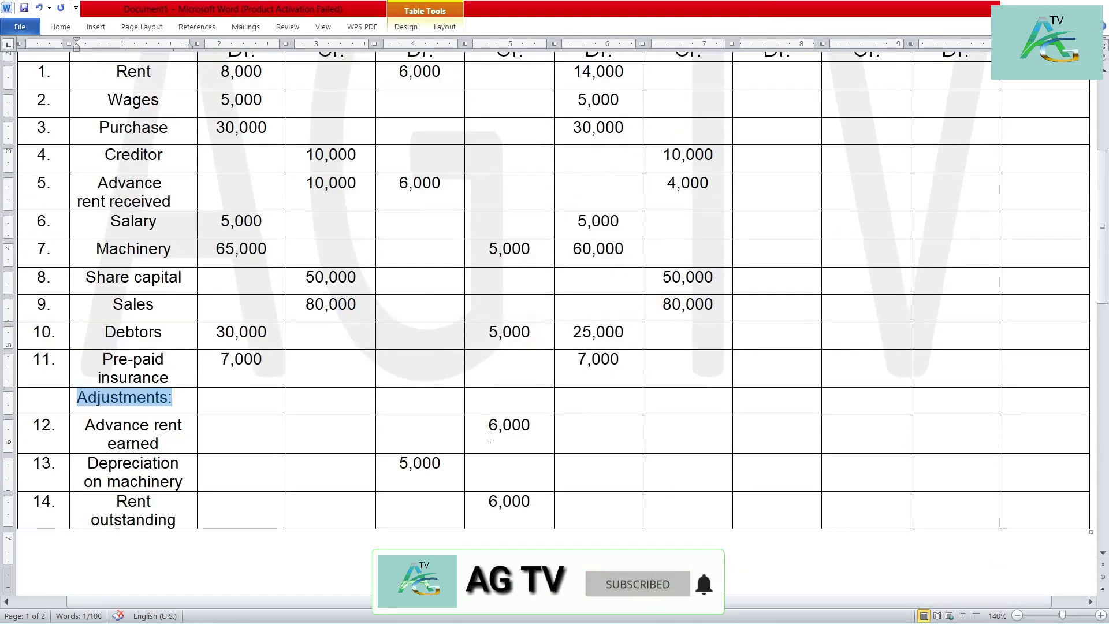
drag(532, 426, 485, 426)
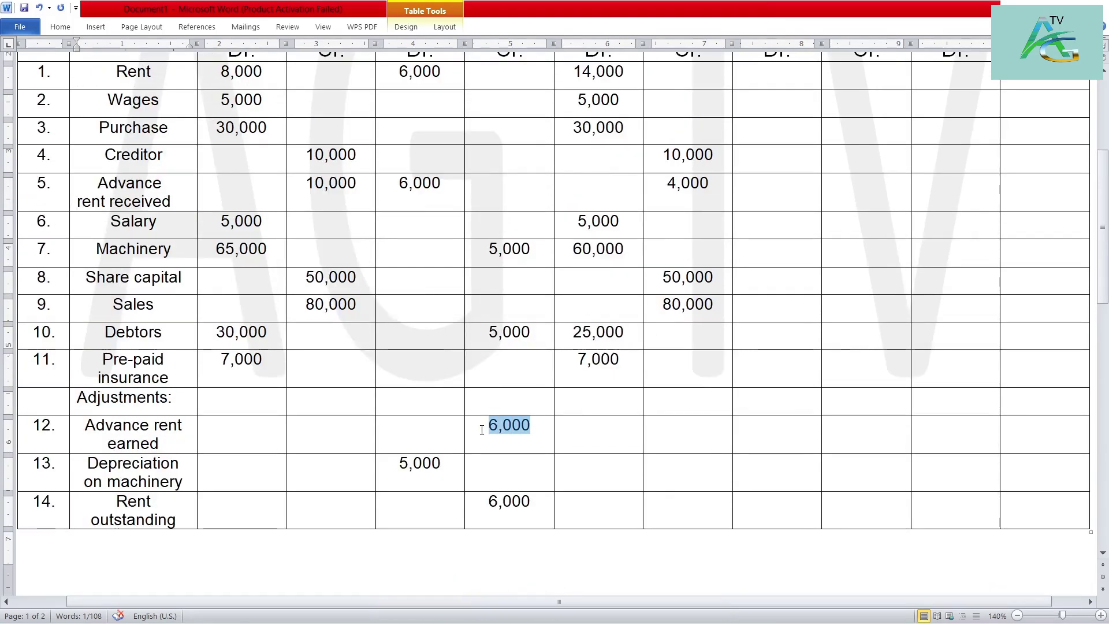
click(706, 436)
text(6,00)
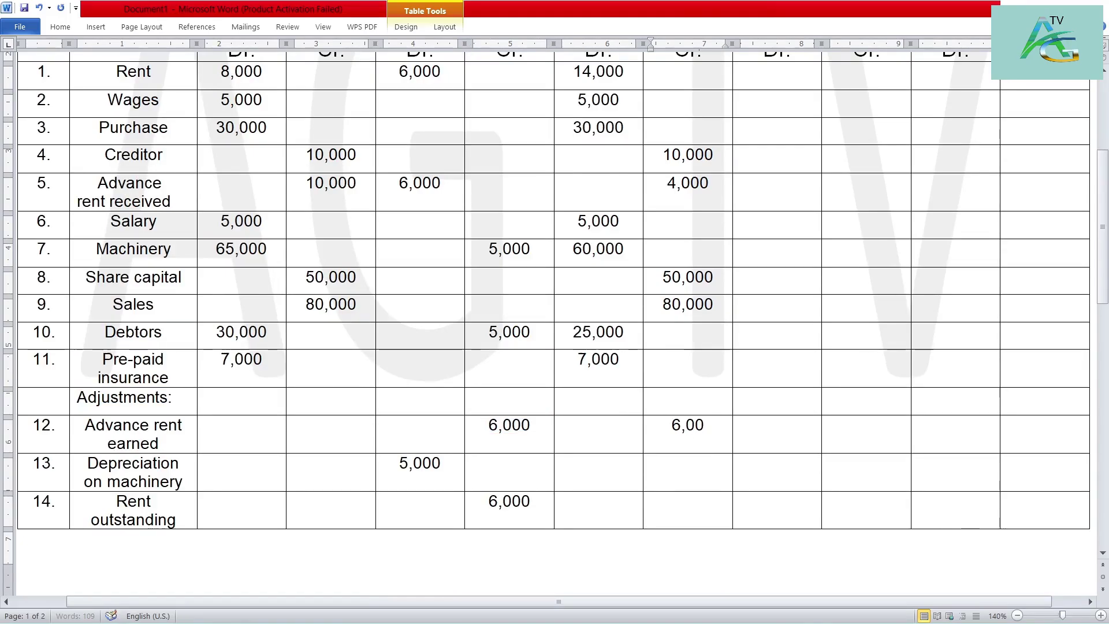
text(0)
- Enter Depreciation 5,000 Dr. and Rent outstanding 6,000 Cr. in the adjusted trial balance
drag(439, 479, 400, 469)
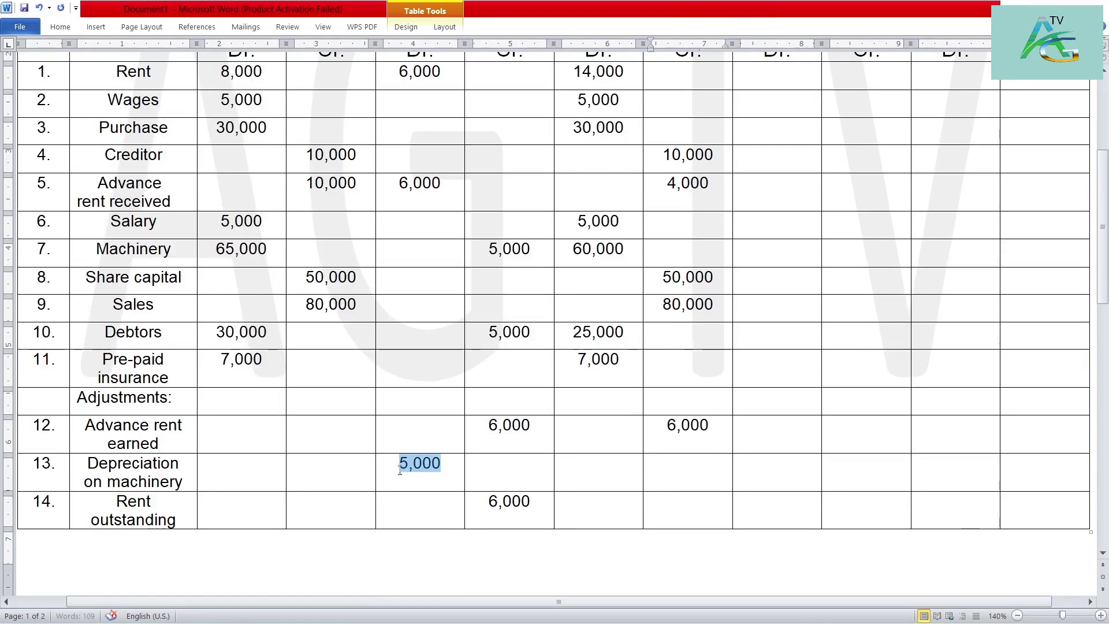
click(632, 469)
text(5,000)
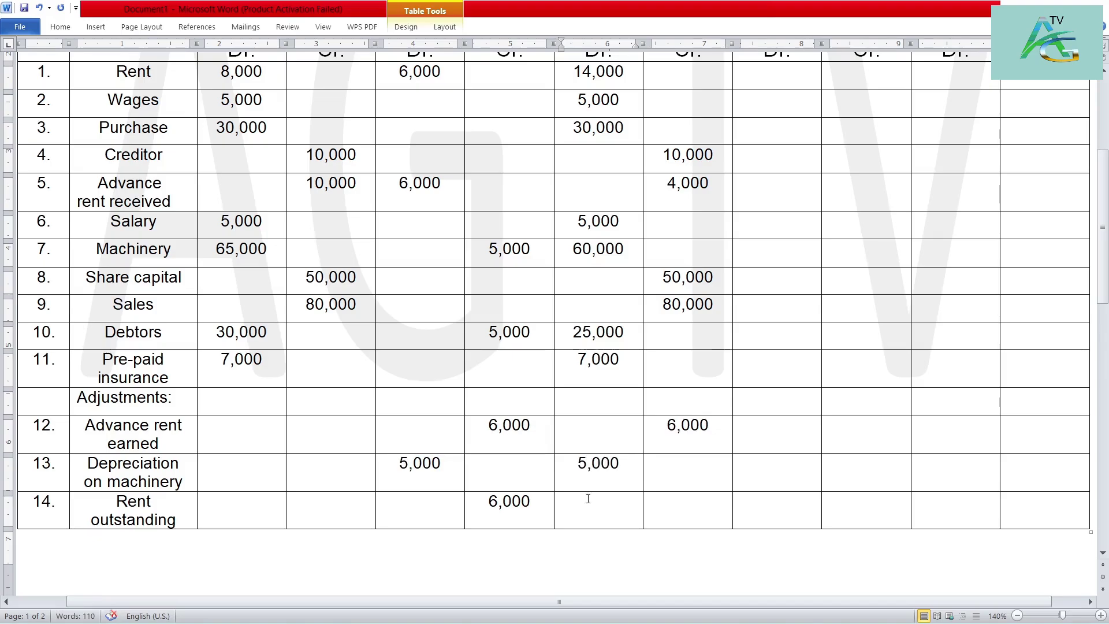
drag(548, 507, 490, 509)
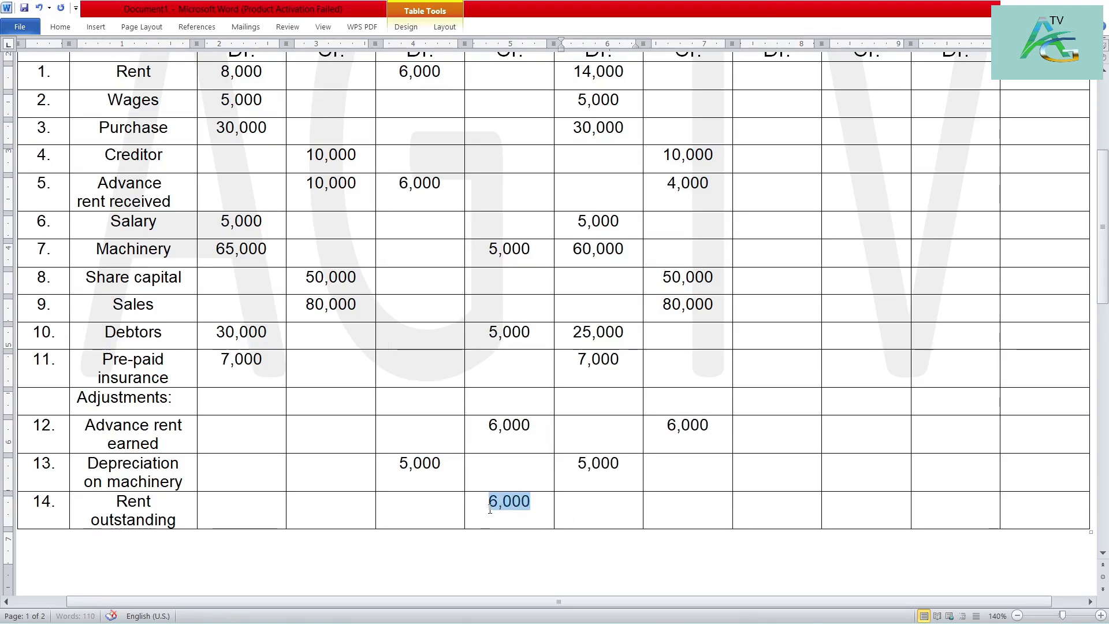
click(688, 500)
text(6,)
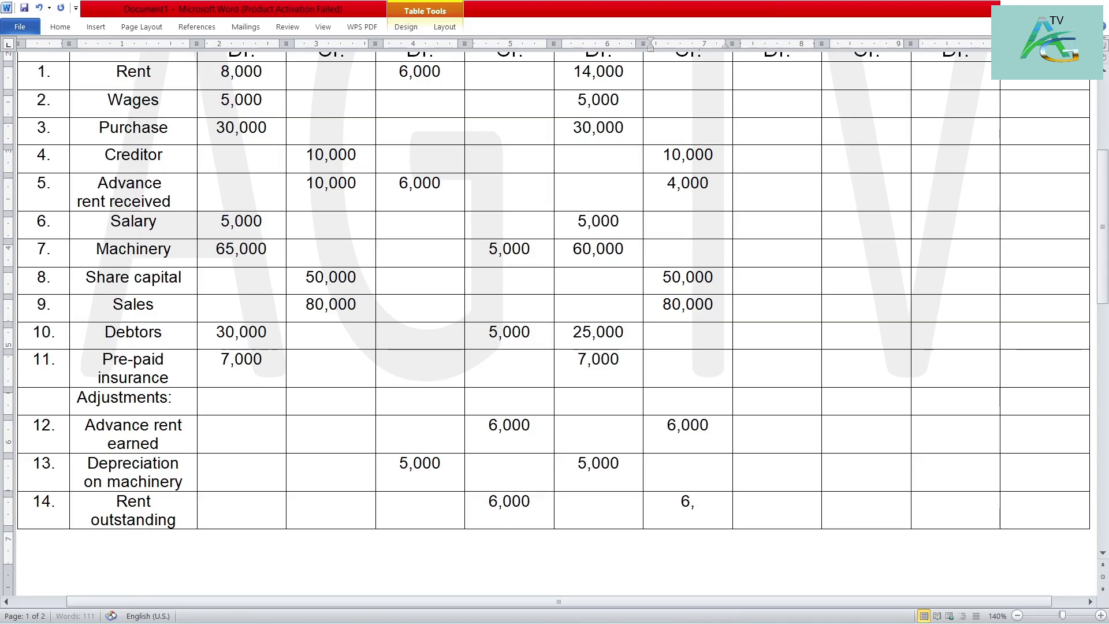
text(000)
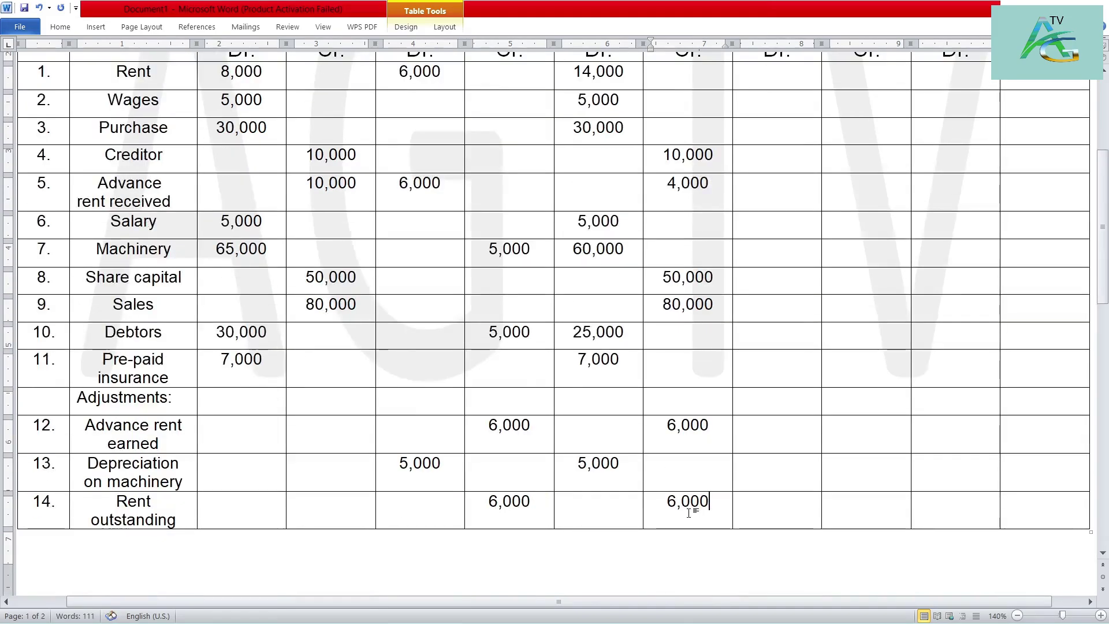
scroll(690, 515, down, 3)
scroll(690, 514, down, 1)
drag(442, 511, 398, 511)
- Enter 5,000 as the adjusted debit for Write off bad debts in row 15
key(Right)
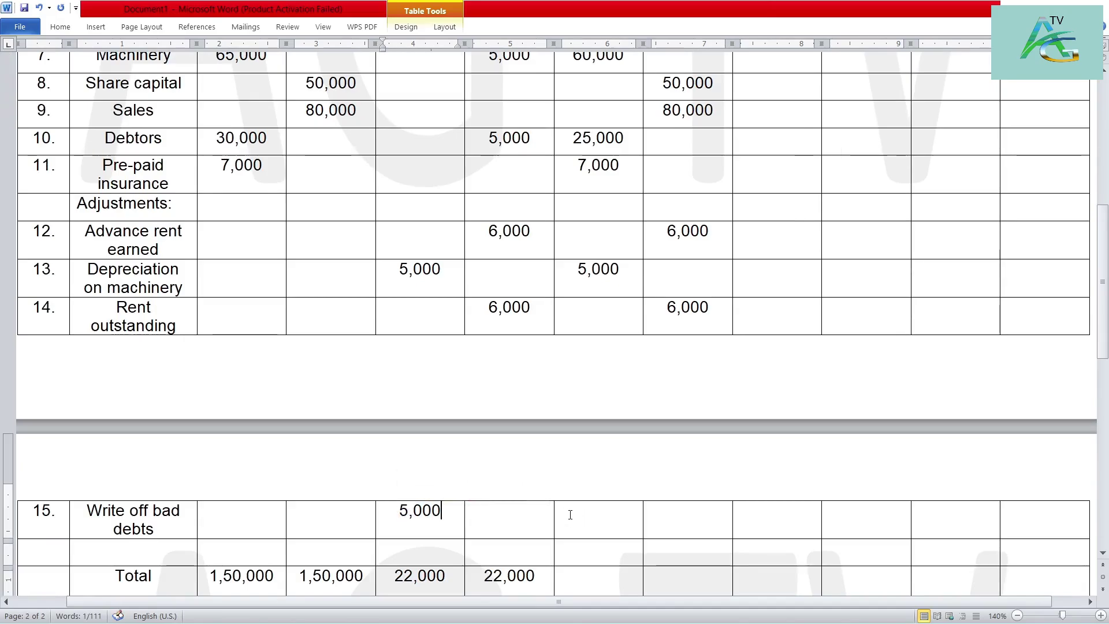
click(570, 515)
text(5,)
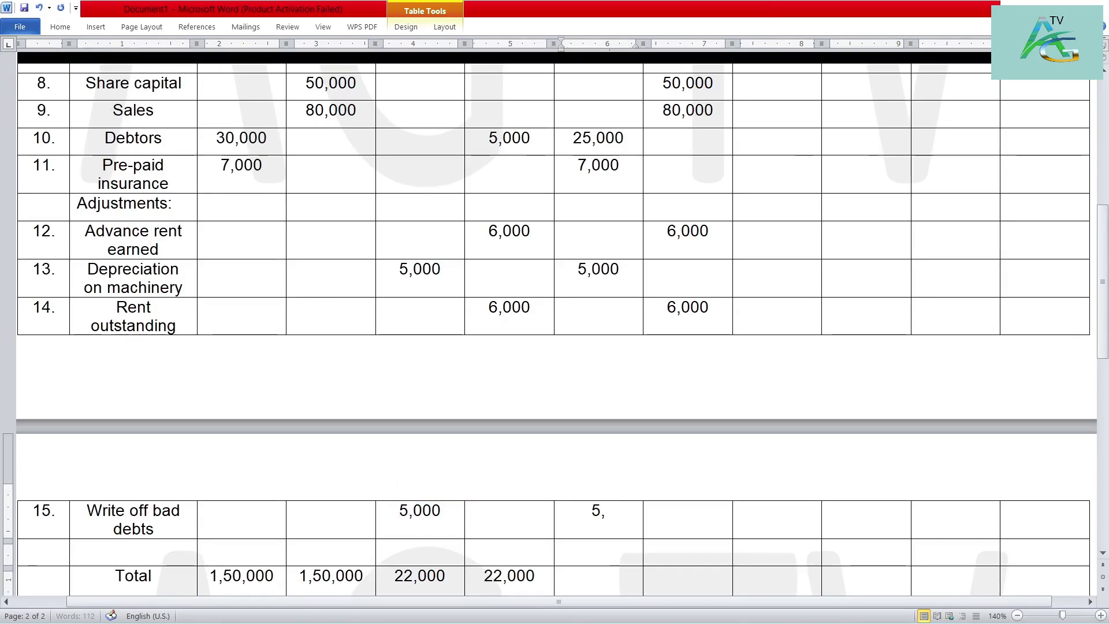
text(000)
scroll(595, 511, up, 3)
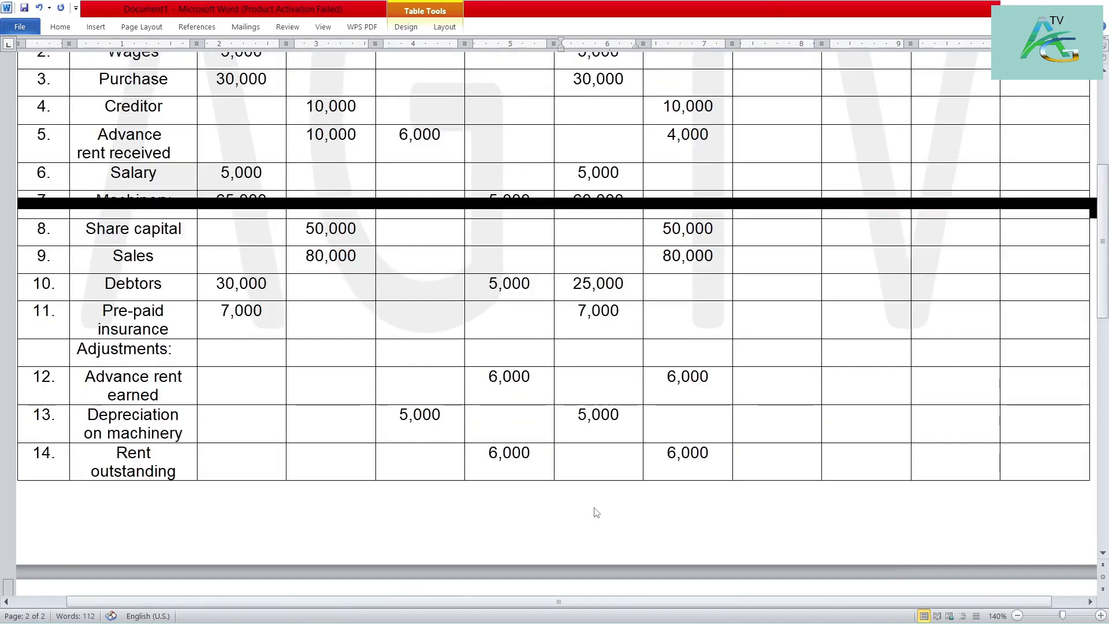
scroll(595, 506, up, 1)
scroll(595, 507, up, 2)
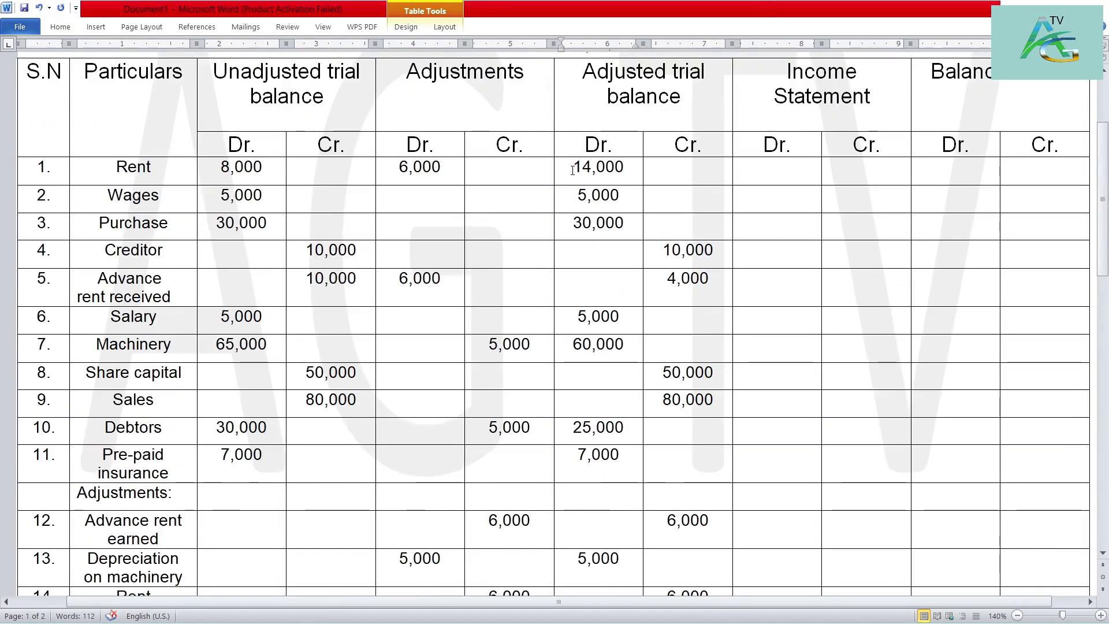
drag(571, 169, 595, 430)
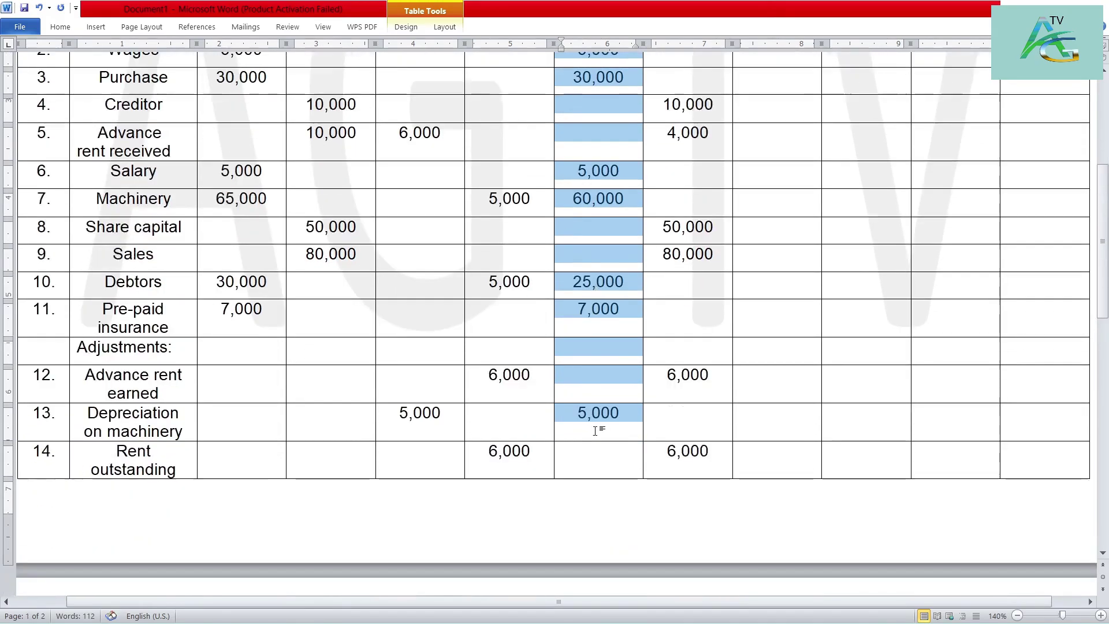
scroll(595, 430, down, 1)
scroll(594, 426, down, 2)
- Total both Adjusted trial balance Dr. and Cr. columns at 1,56,000
click(601, 546)
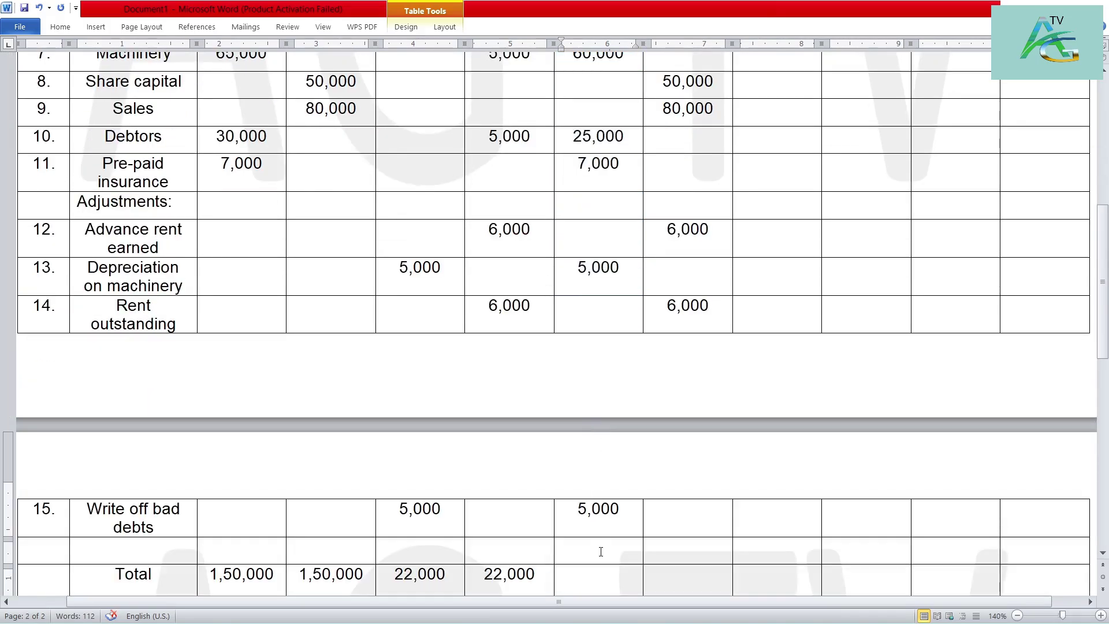
drag(1104, 264, 1105, 243)
scroll(1072, 268, down, 2)
scroll(1040, 346, down, 1)
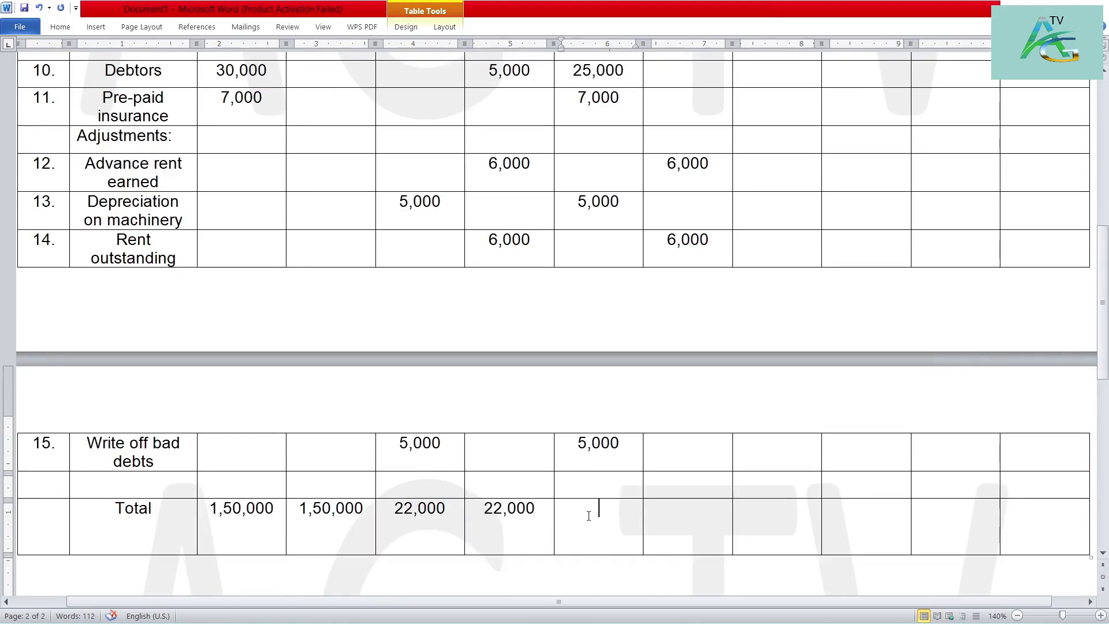
text(1,56)
text(,000)
click(707, 514)
text(56)
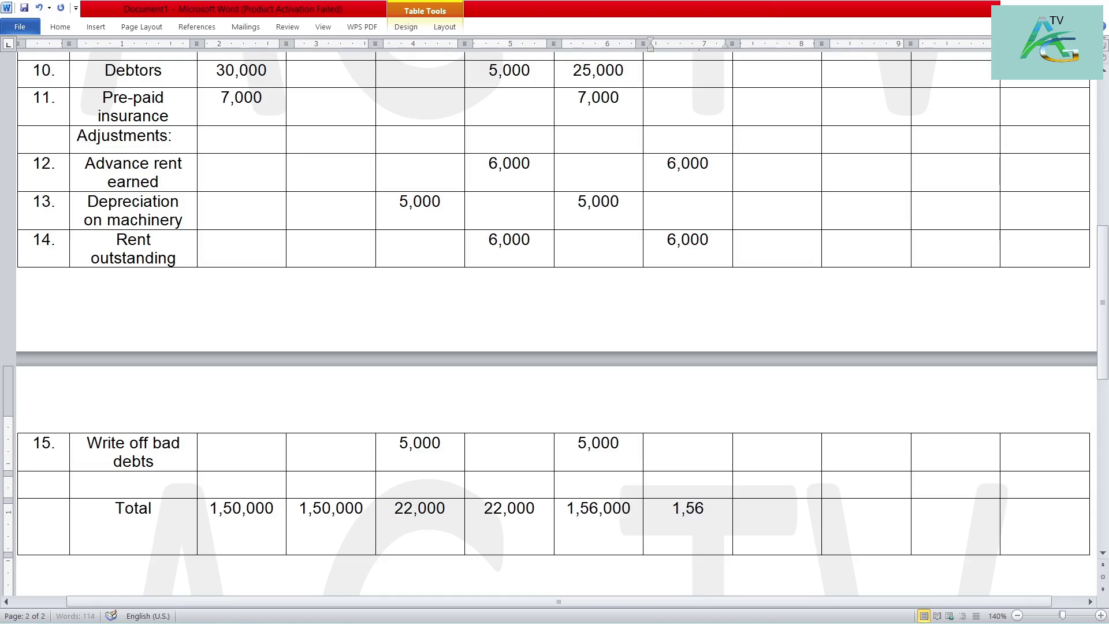
text(,000)
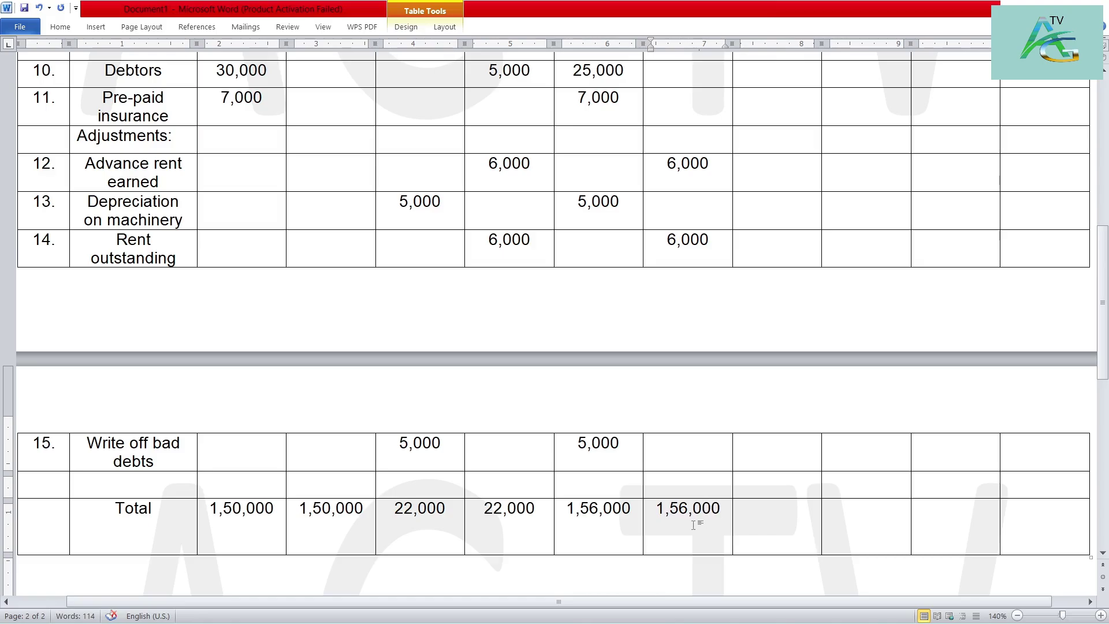
drag(721, 510, 231, 508)
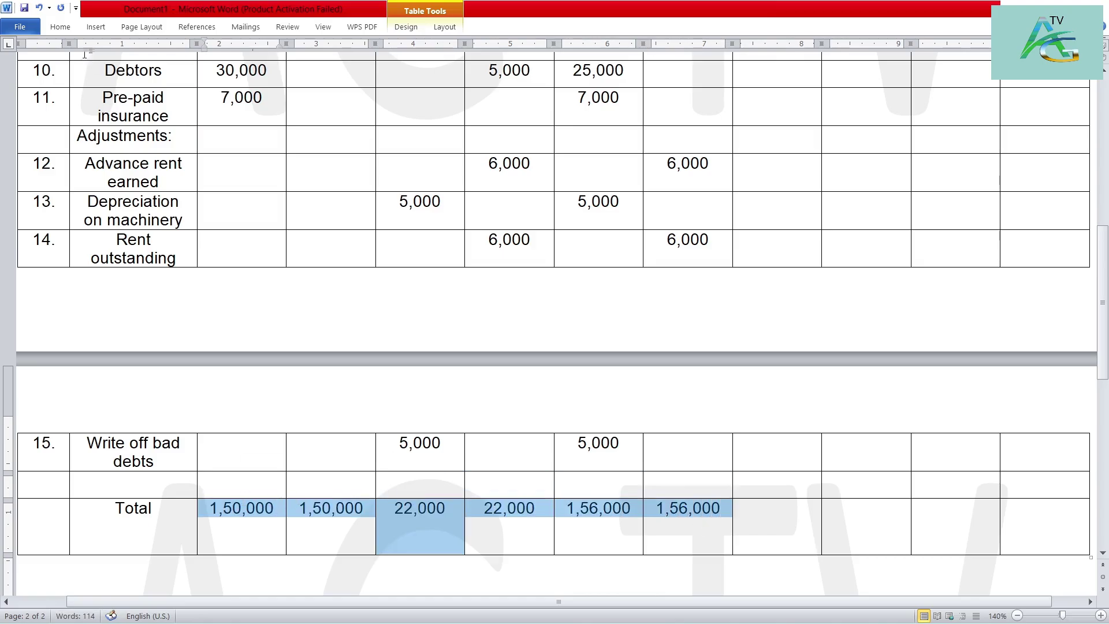
scroll(857, 485, down, 3)
scroll(858, 488, up, 3)
scroll(861, 491, up, 3)
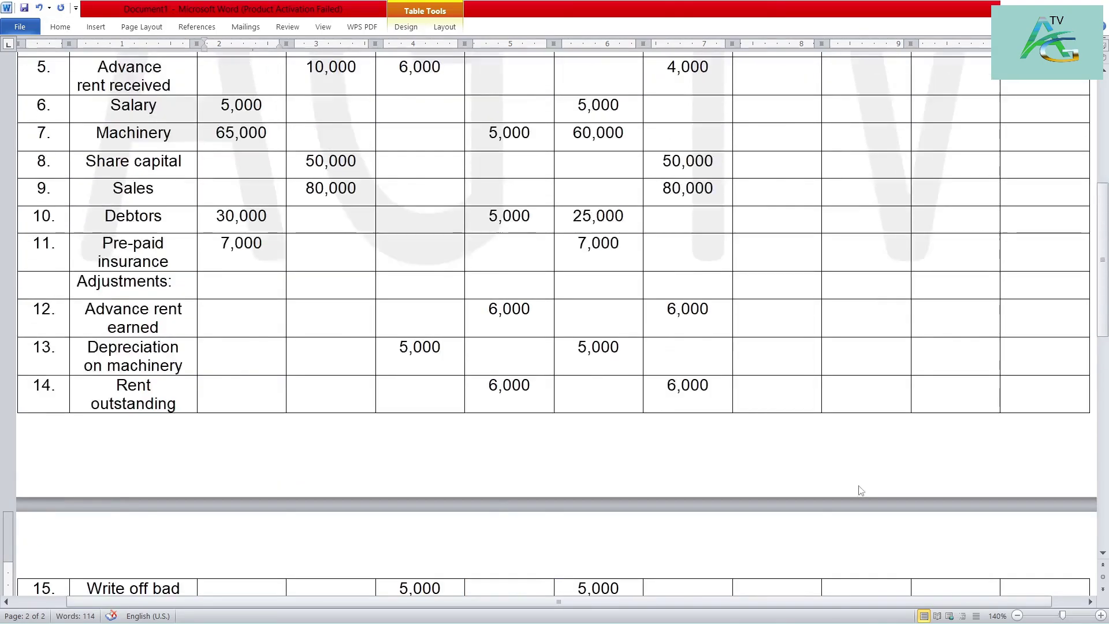
scroll(861, 491, up, 3)
drag(582, 137, 690, 163)
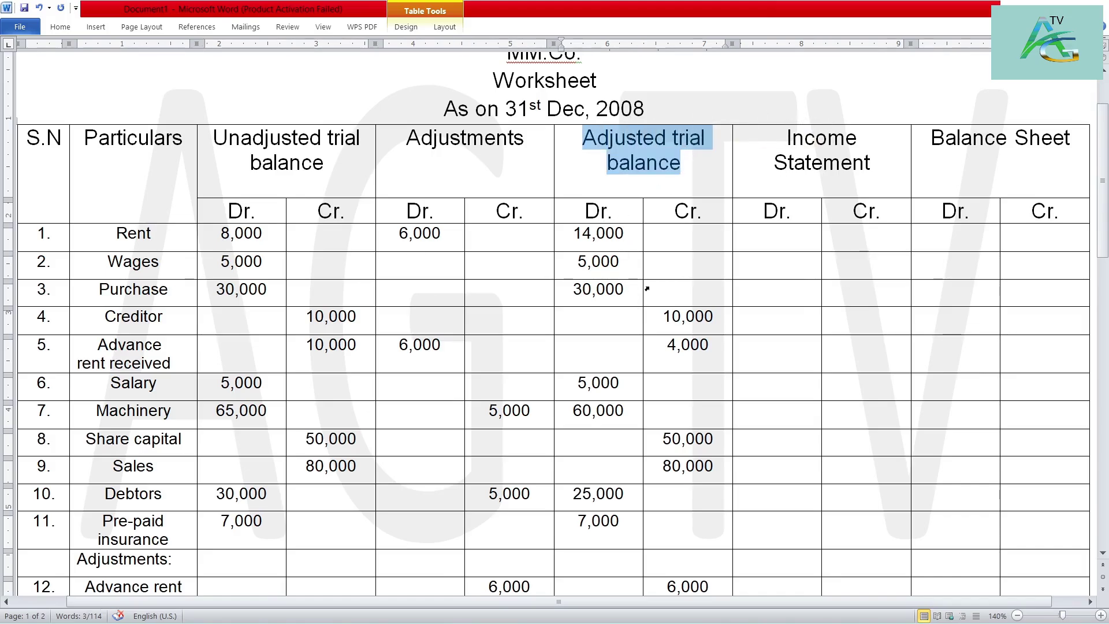
drag(787, 138, 870, 165)
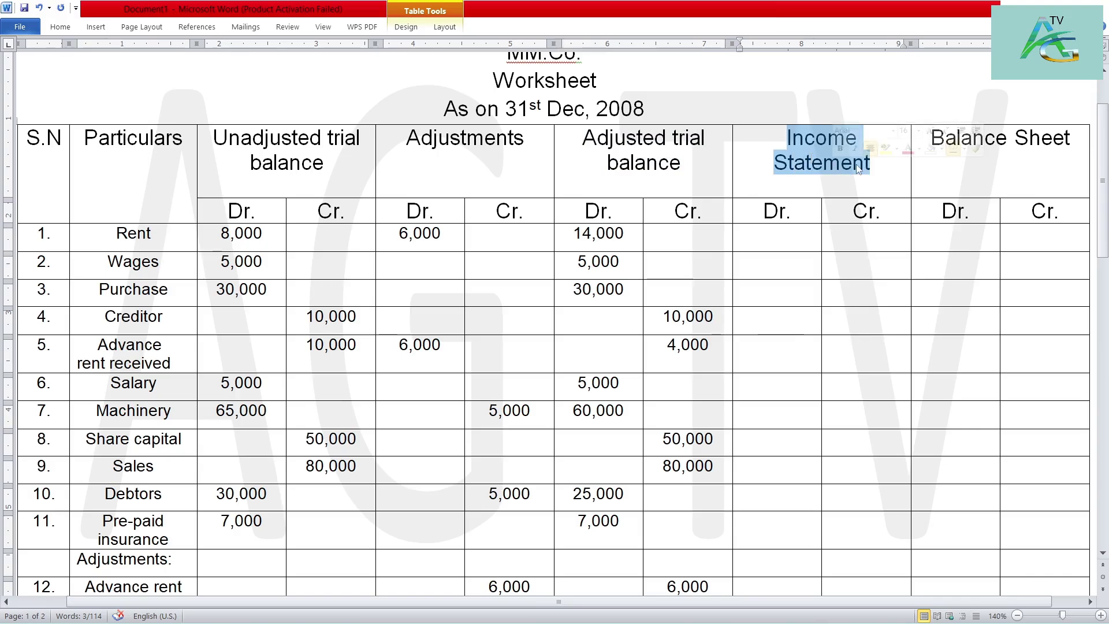
click(1062, 168)
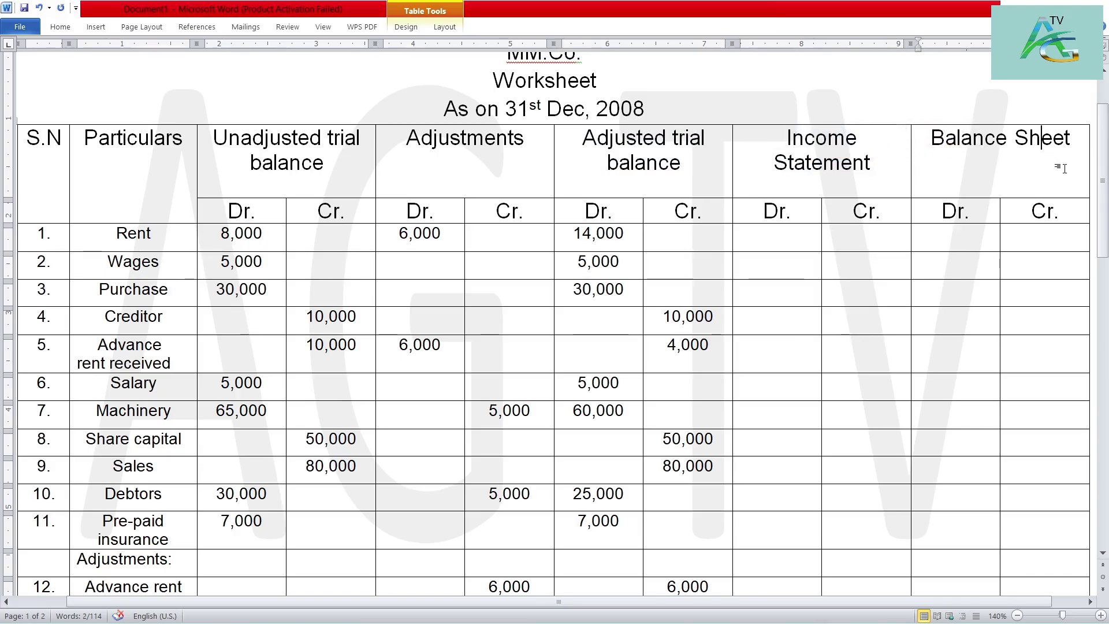
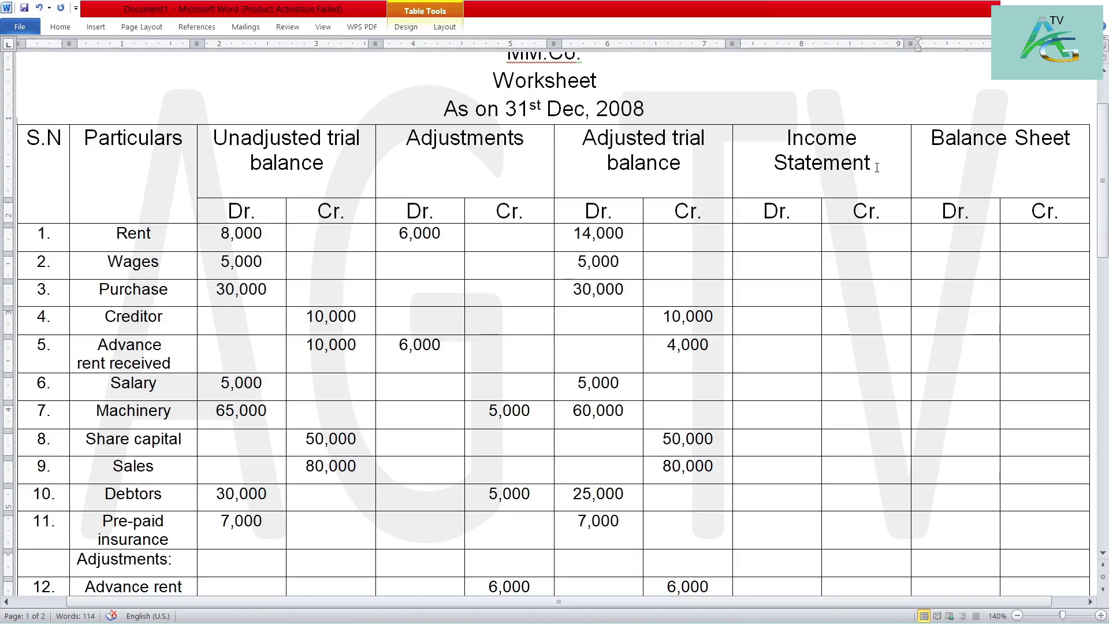
- Highlight the Income Statement and Balance Sheet column headings of the worksheet table
drag(876, 168, 787, 138)
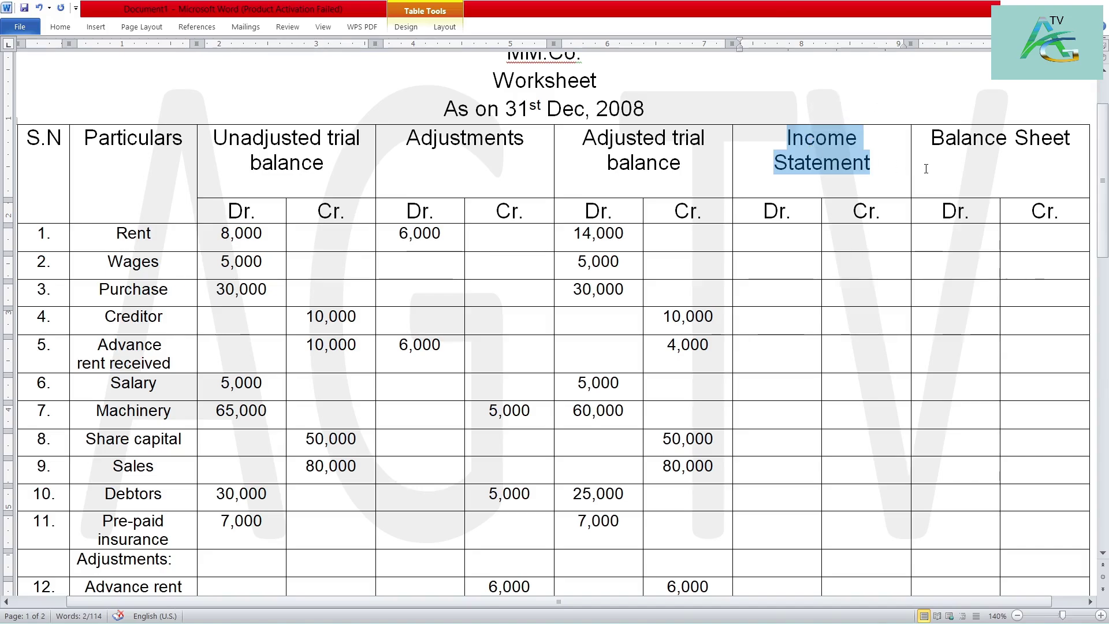
drag(930, 138, 1048, 151)
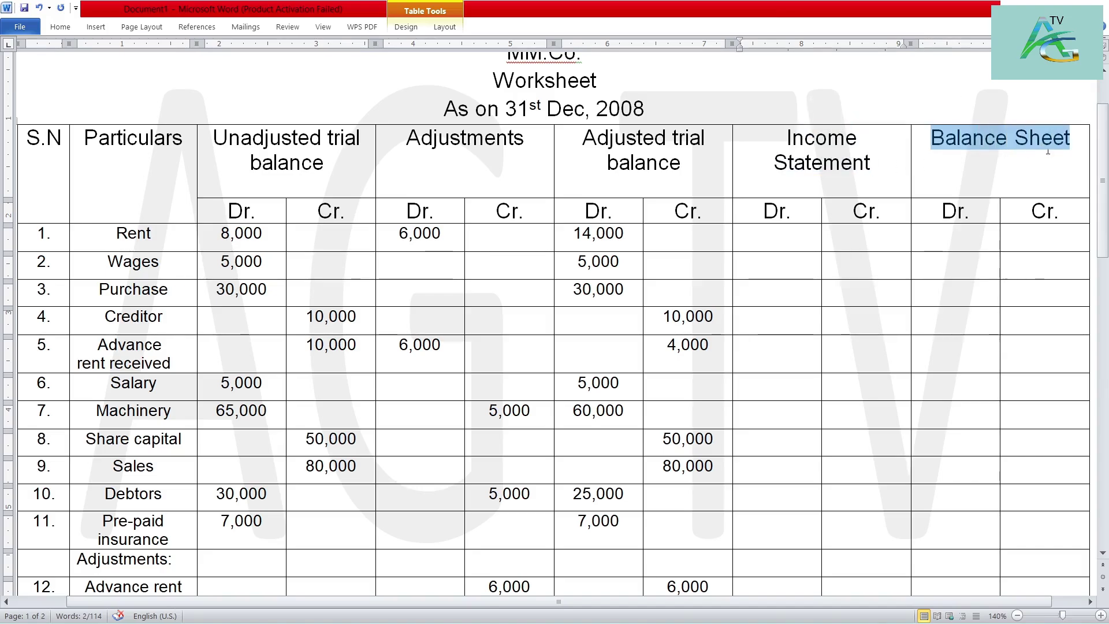
drag(872, 168, 801, 144)
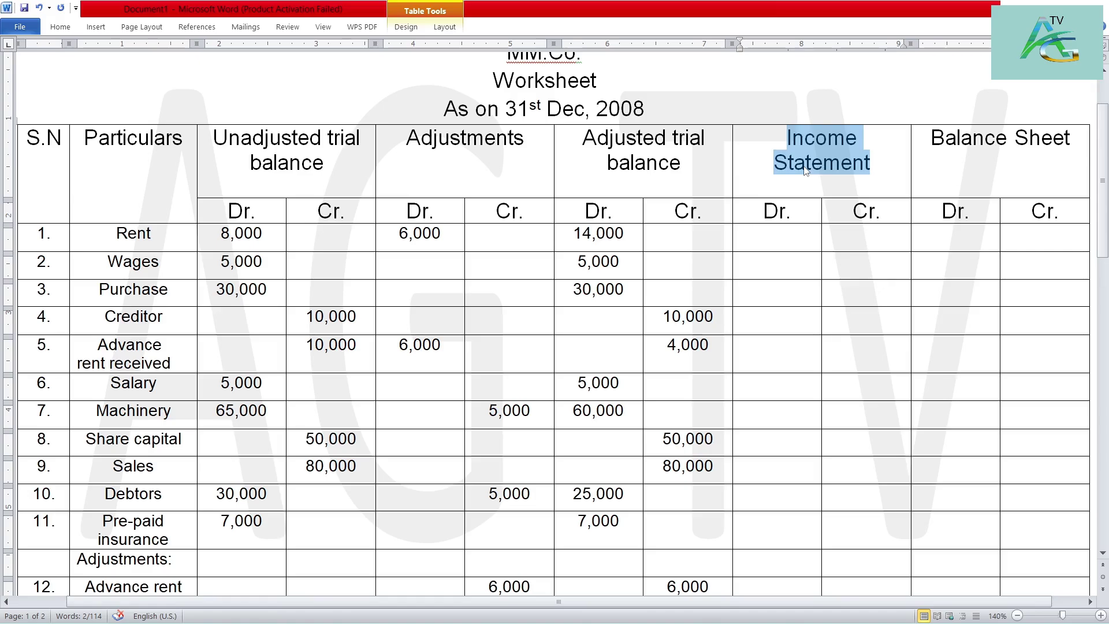
click(792, 204)
scroll(789, 223, down, 1)
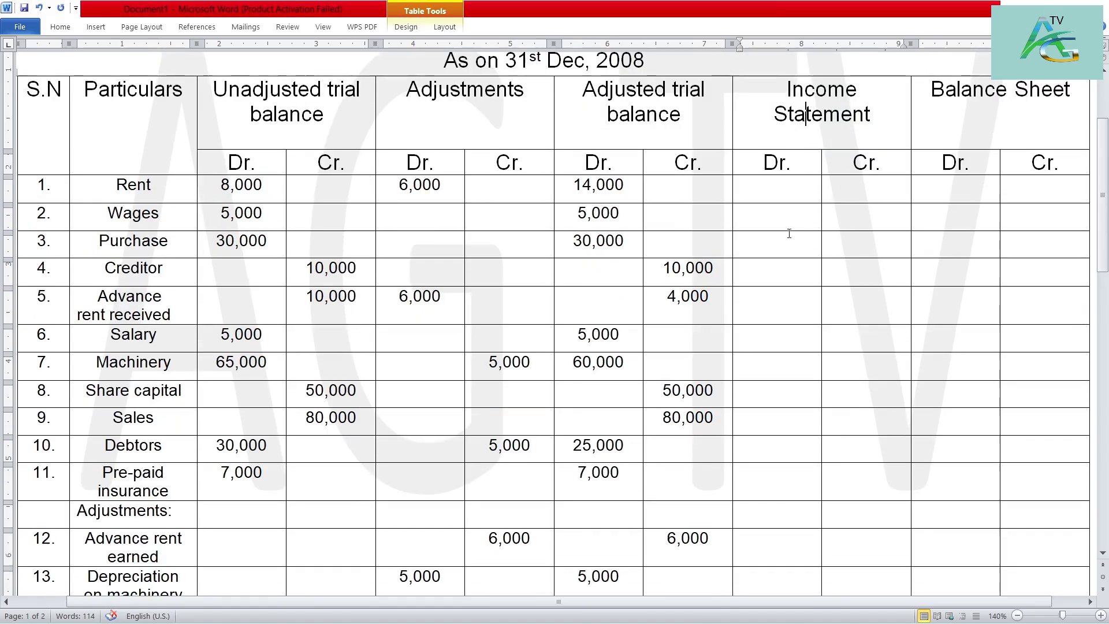
drag(151, 185, 114, 179)
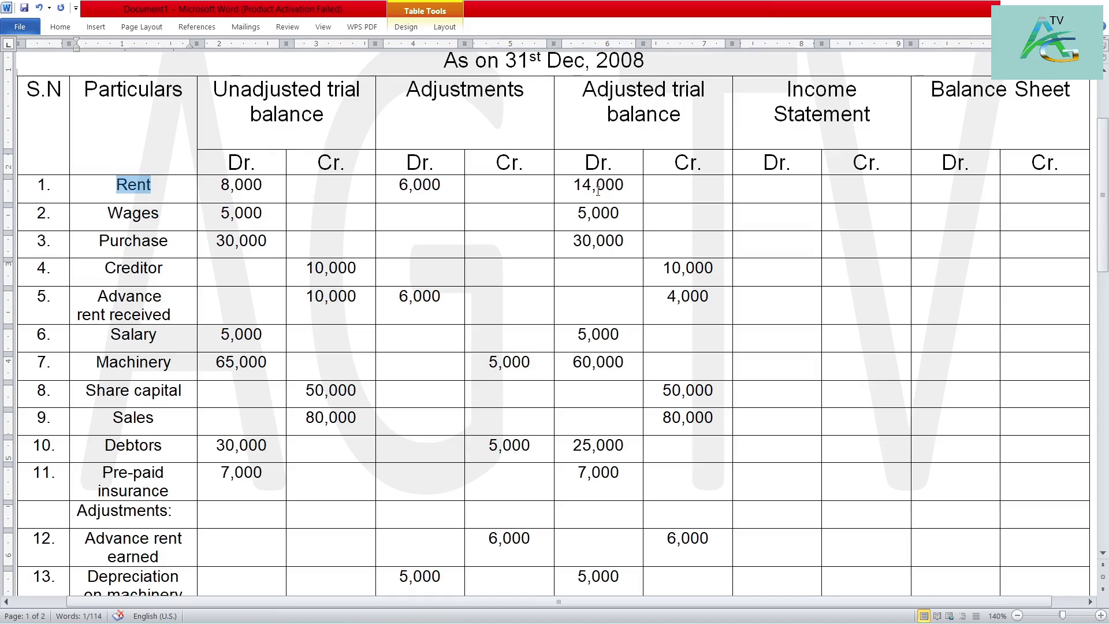
drag(784, 93, 870, 118)
- Enter Rent 14,000, Wages 5,000 and Purchase 30,000 in the Income Statement Dr. column
click(778, 193)
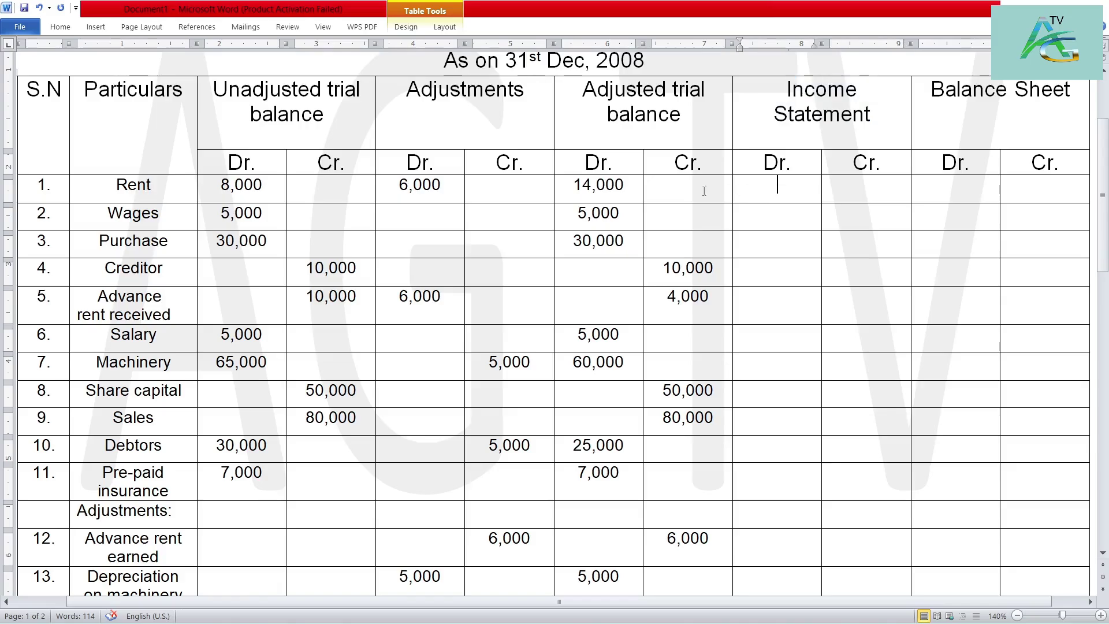
drag(633, 186, 572, 186)
click(780, 190)
text(14,000)
click(68, 221)
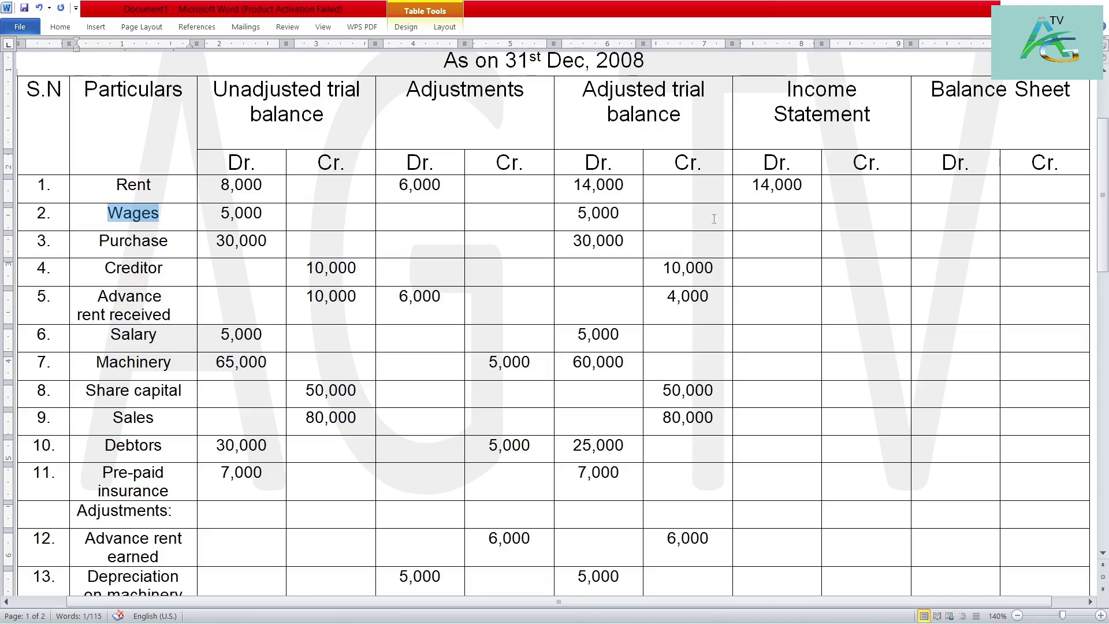
click(757, 217)
text(5)
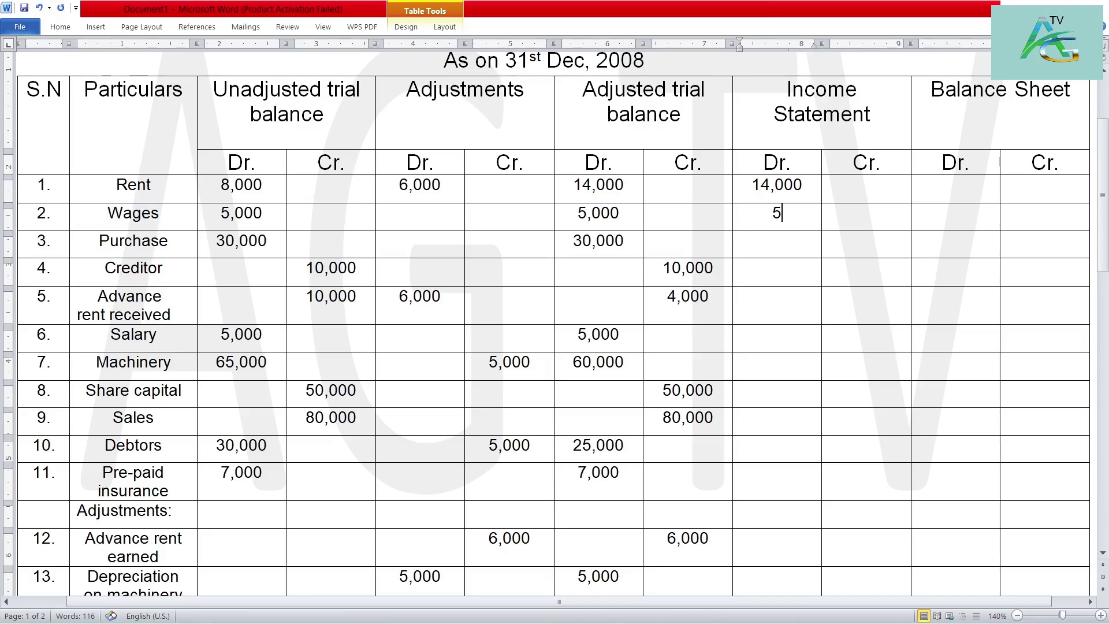
text(,000)
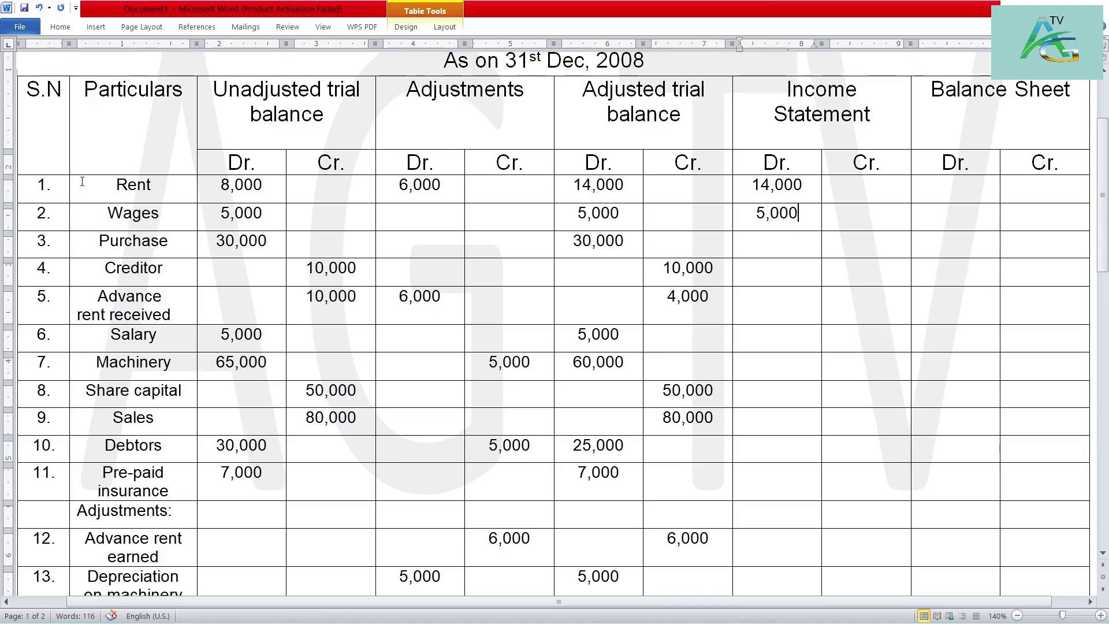
drag(180, 243, 98, 243)
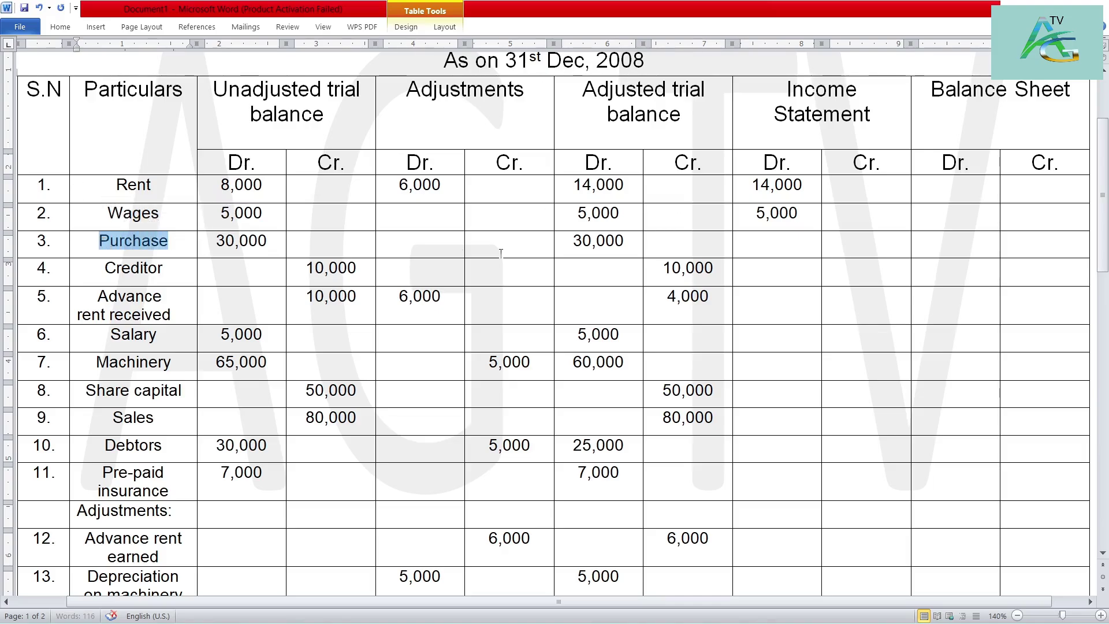
click(779, 244)
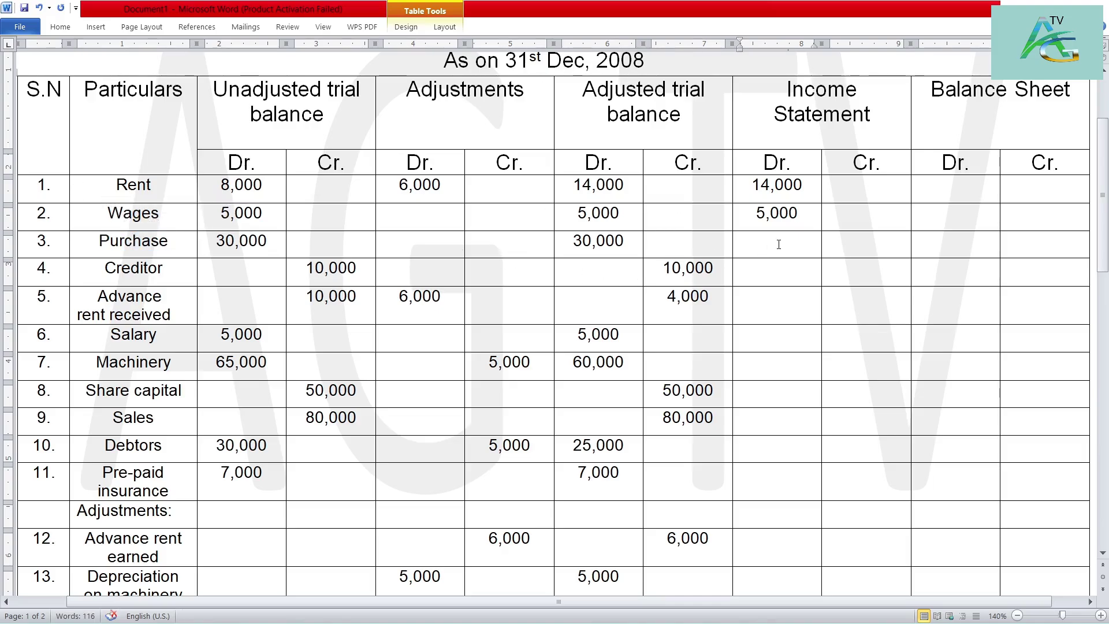
text(30,000)
- Carry Creditor's 10,000 adjusted credit into the Balance Sheet Cr. column
drag(168, 274, 102, 274)
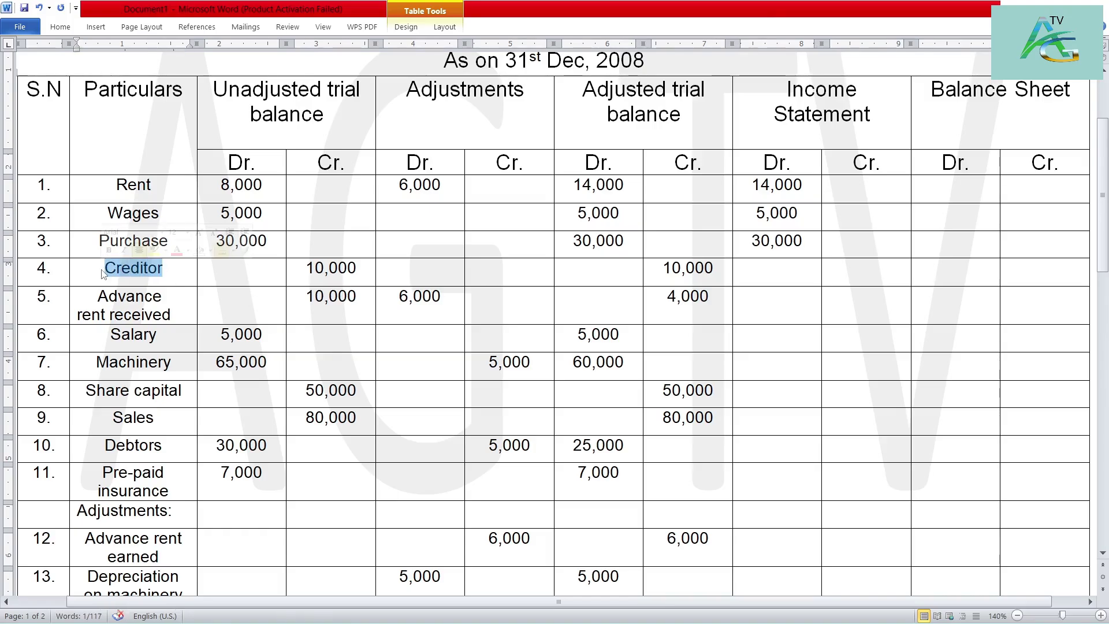
drag(930, 89, 1046, 95)
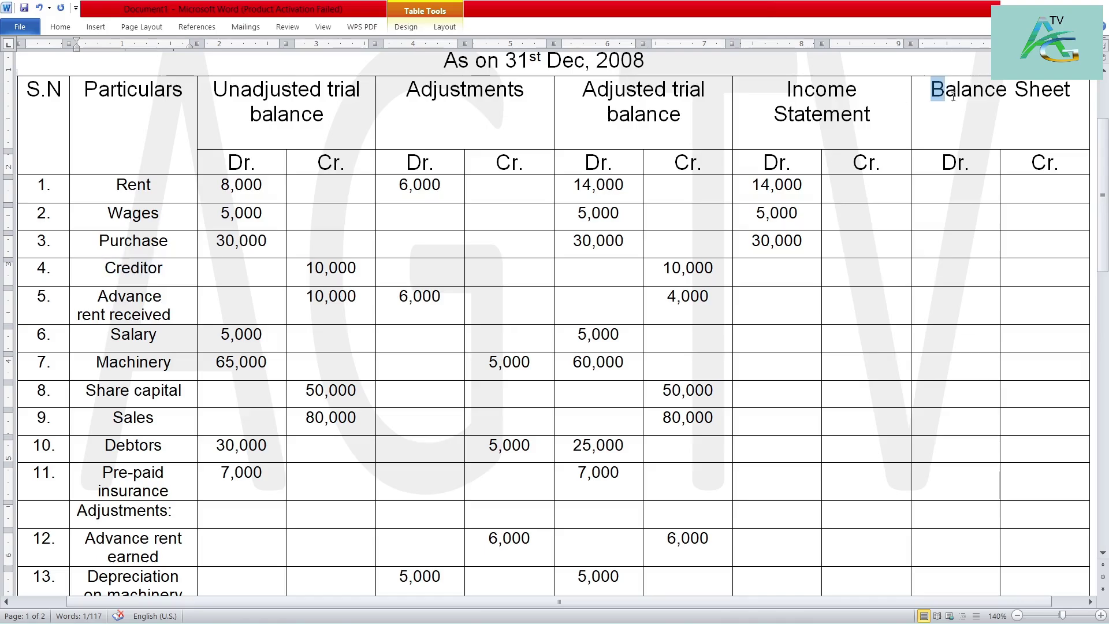
drag(1031, 162, 1059, 162)
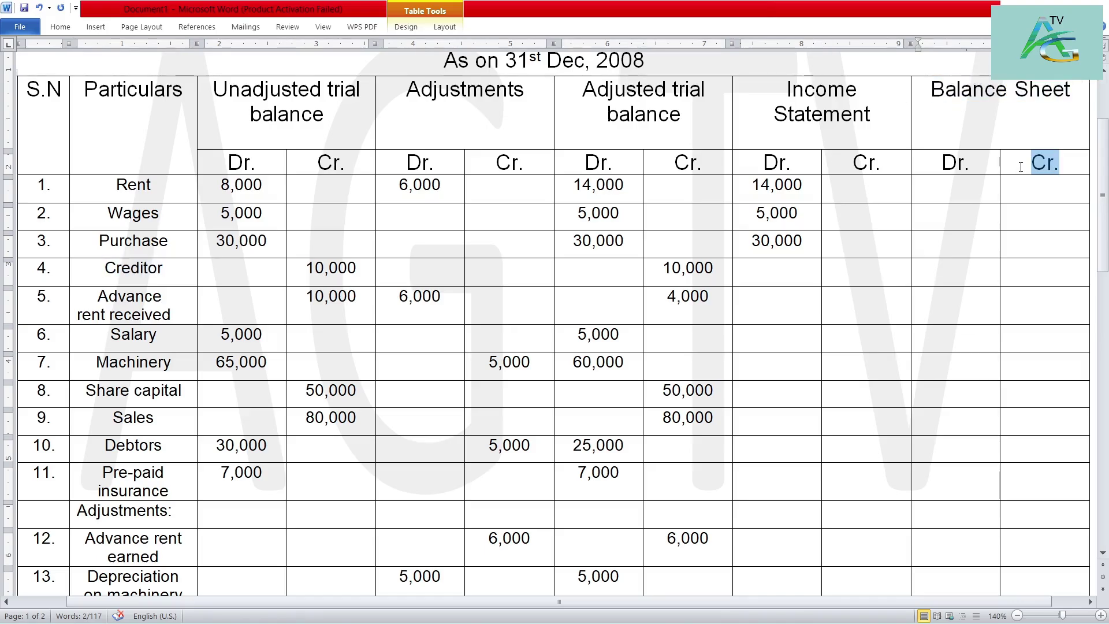
drag(673, 163, 697, 162)
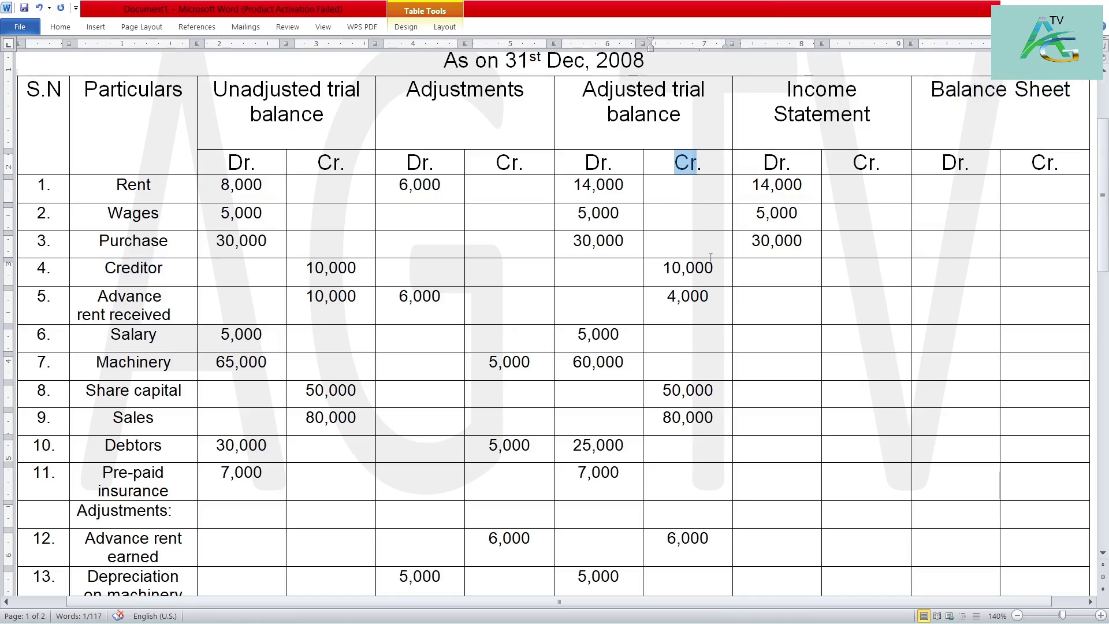
drag(714, 267, 663, 267)
click(1042, 268)
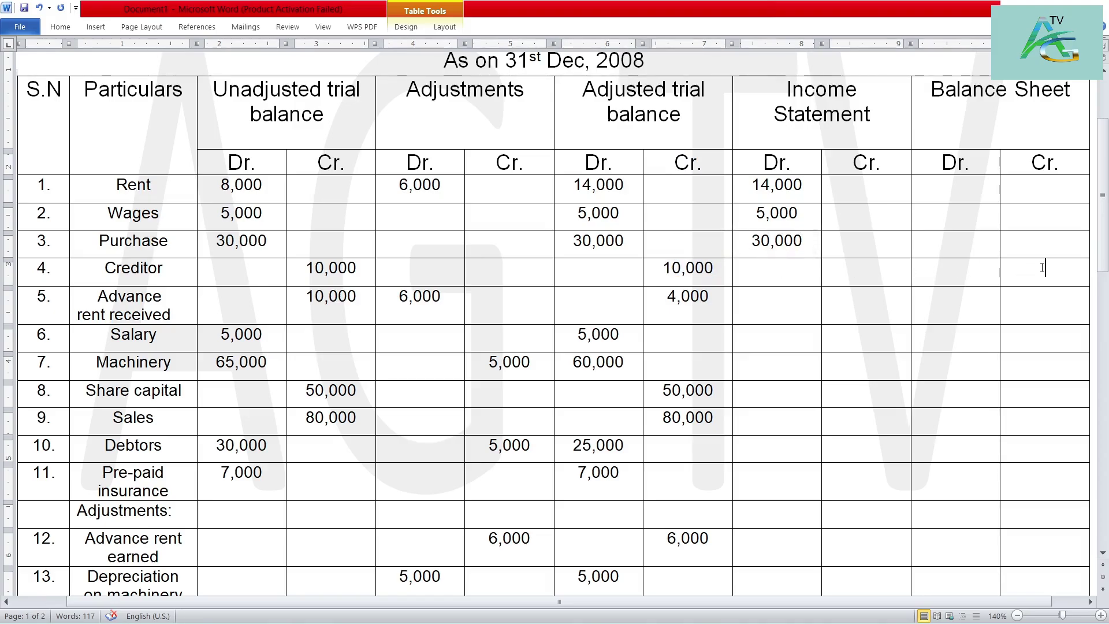
text(10,000)
drag(97, 295, 170, 317)
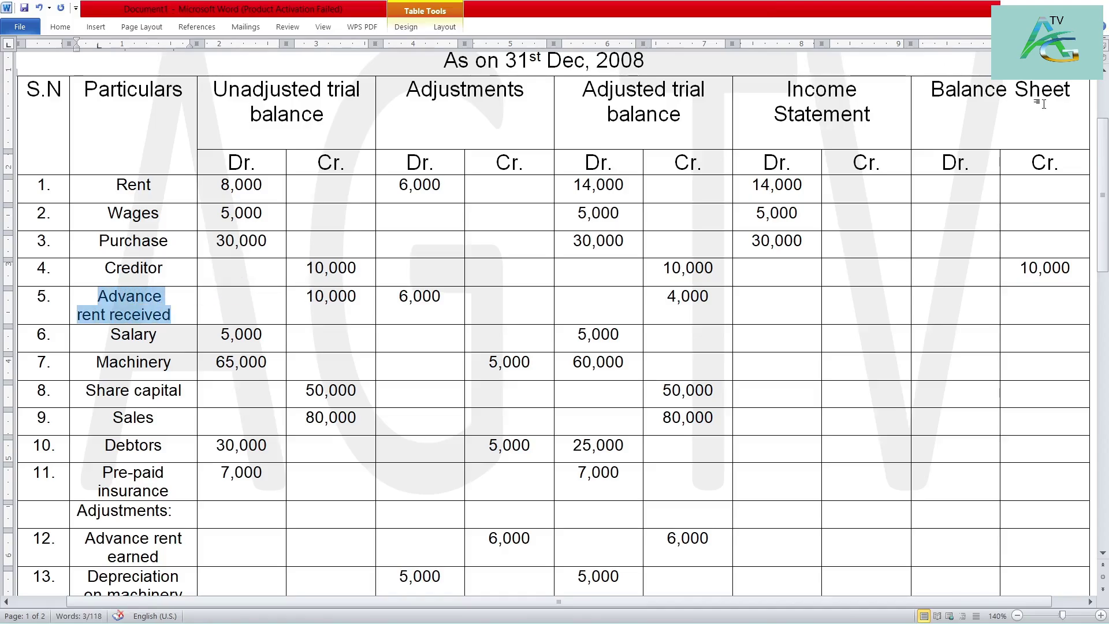
drag(1043, 104, 982, 106)
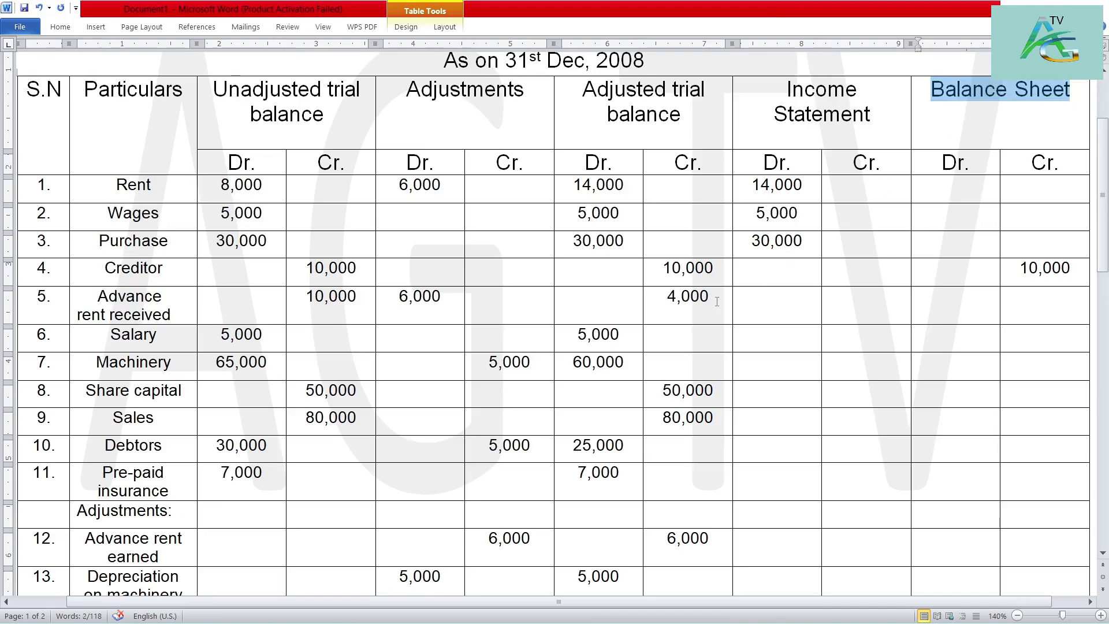
- Enter Advance rent received 4,000 in Balance Sheet Cr. and Salary 5,000 in Income Statement Dr
drag(716, 301, 665, 297)
click(1055, 315)
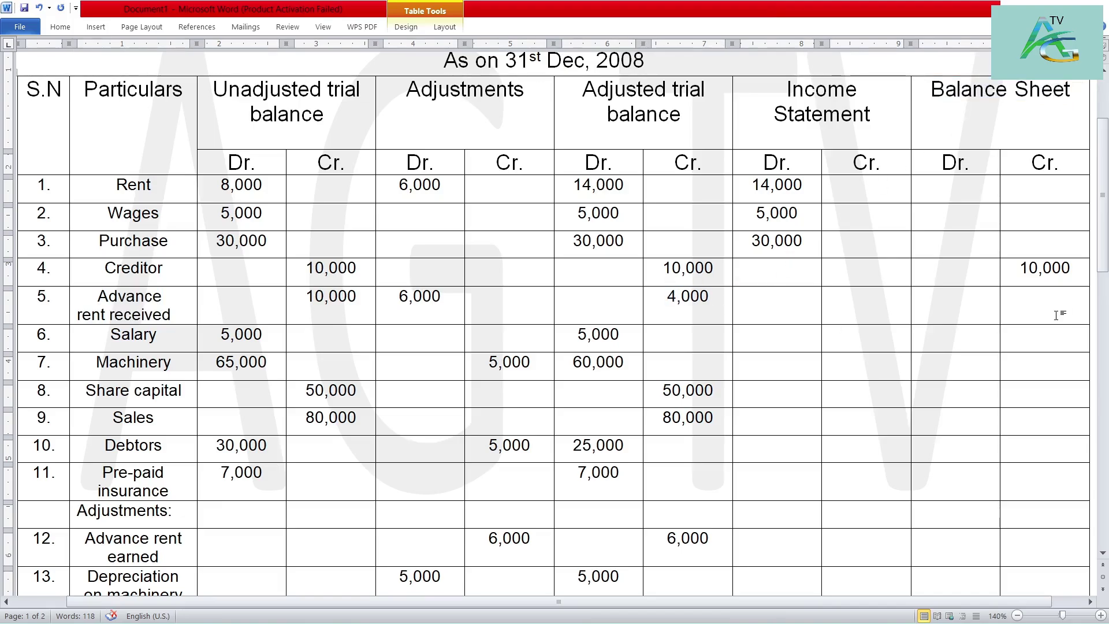
text(4,000)
drag(157, 335, 132, 334)
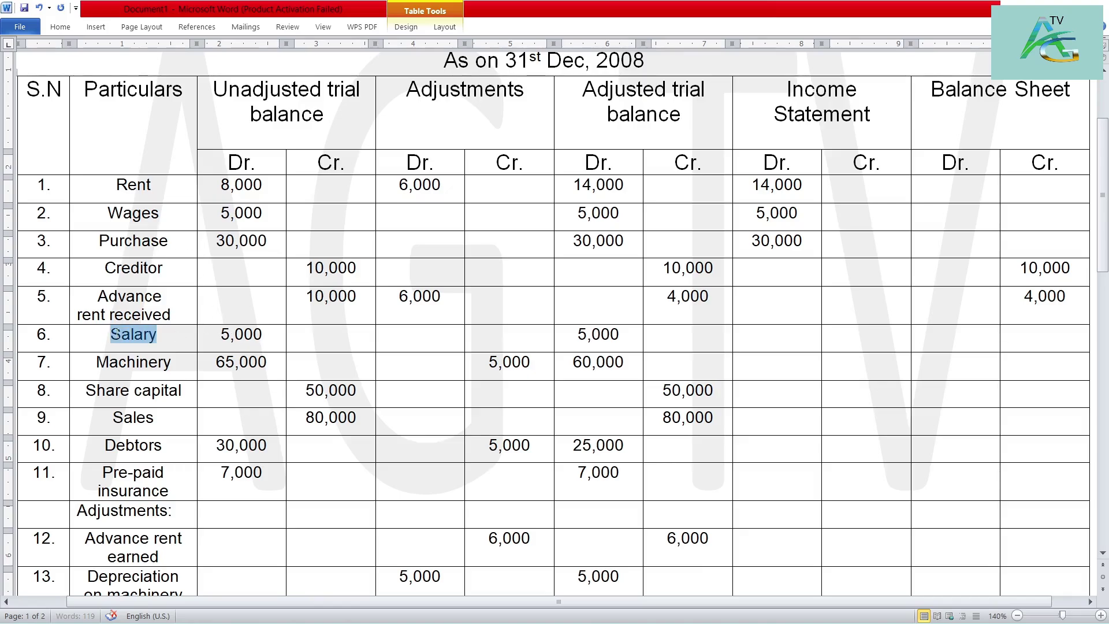
drag(619, 341, 583, 339)
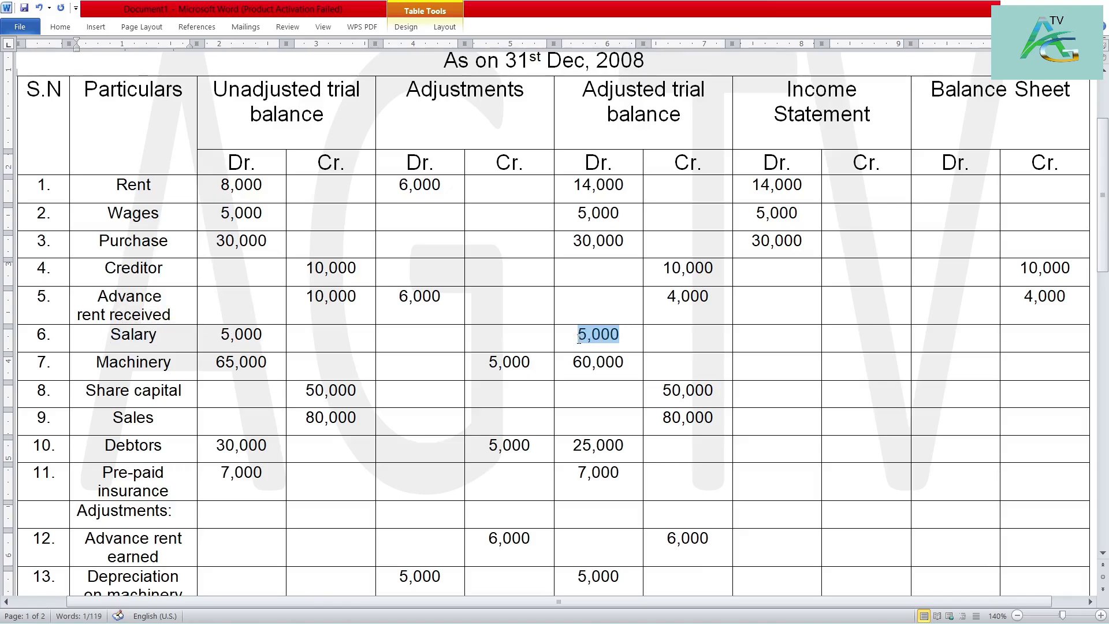
click(779, 335)
text(5)
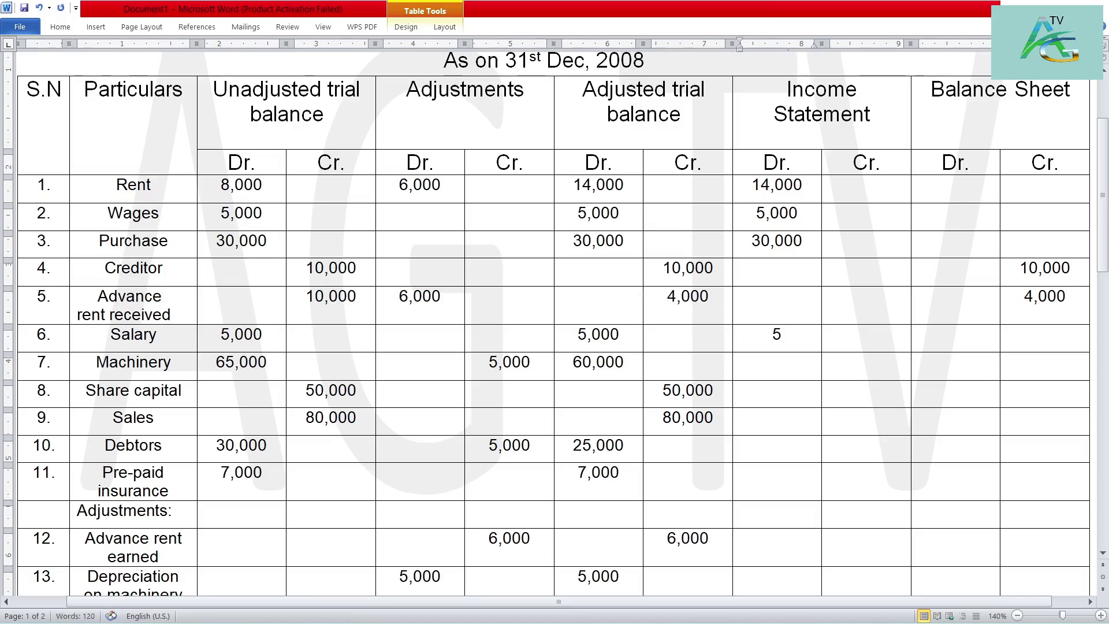
text(,000)
- Carry Machinery's 60,000 adjusted debit into the Balance Sheet Dr. column
drag(97, 369, 156, 371)
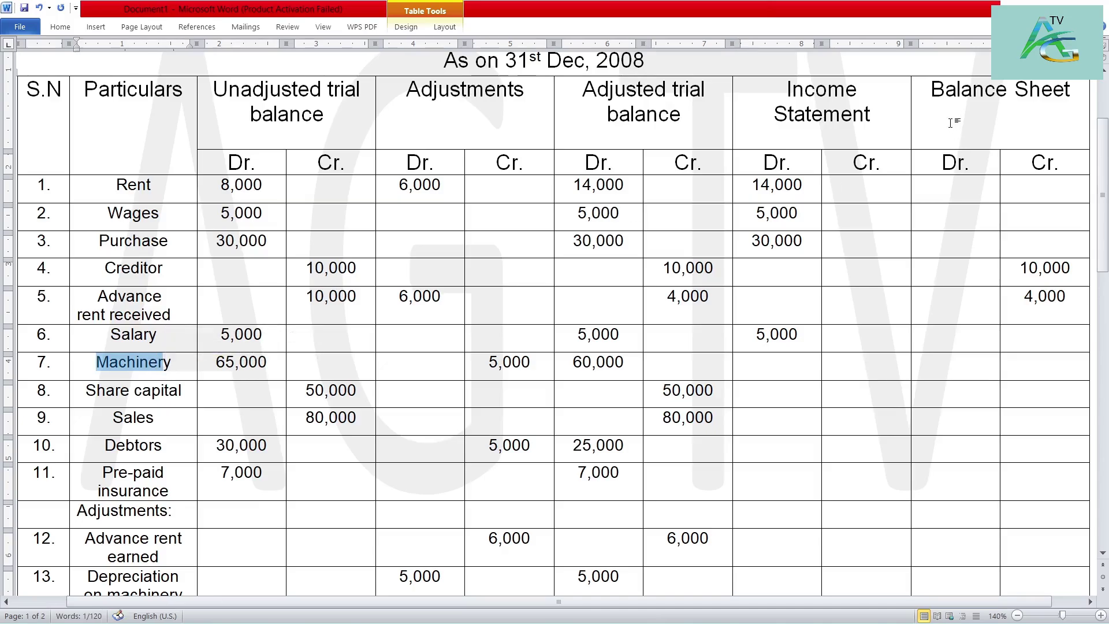
drag(931, 89, 1070, 92)
drag(992, 168, 942, 164)
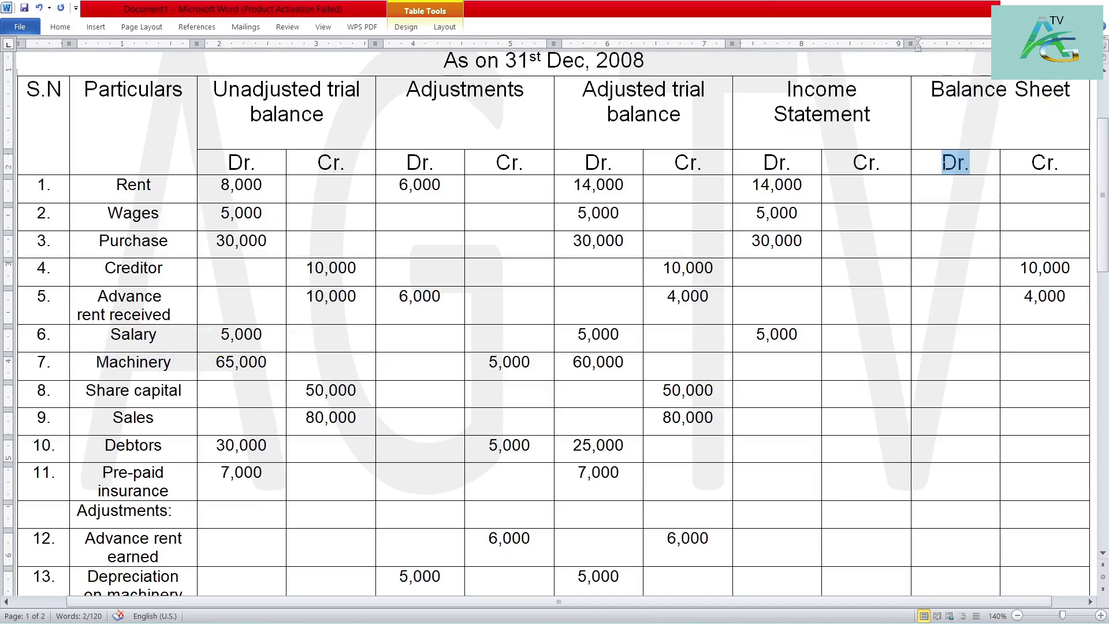
click(938, 361)
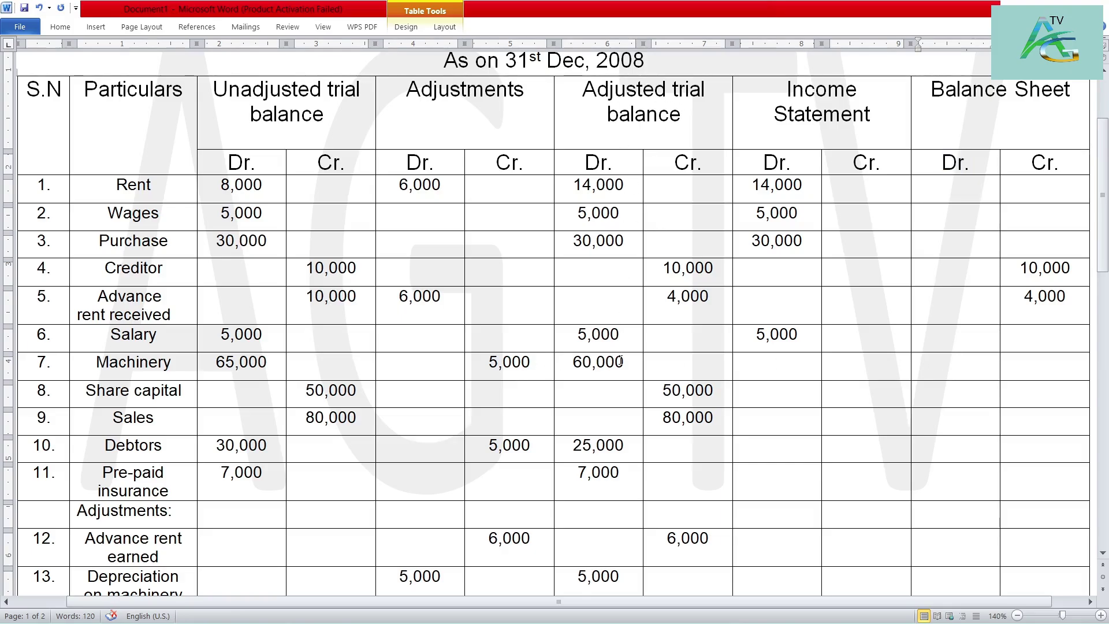
drag(624, 363, 571, 363)
click(939, 368)
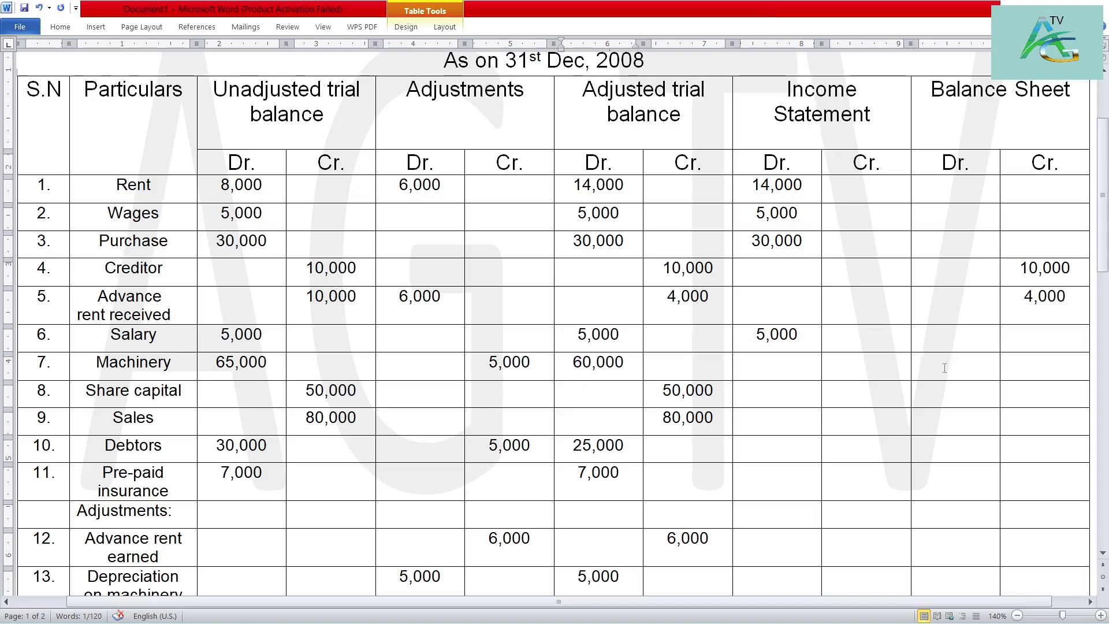
text(60,000)
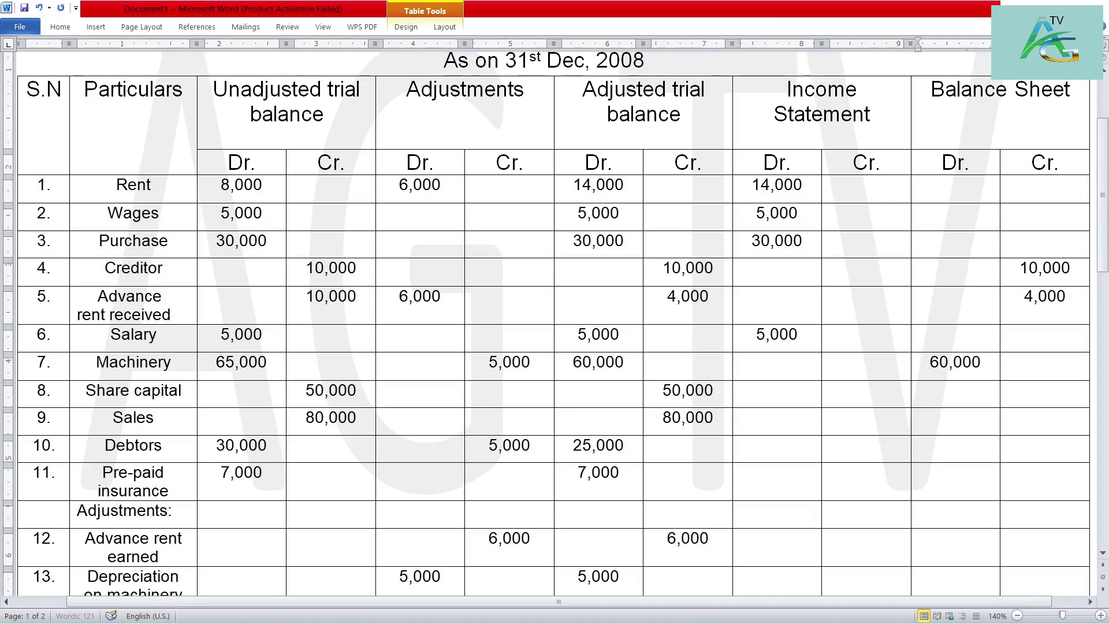
- Enter Share capital's 50,000 in Balance Sheet Cr., correcting a mistyped digit
drag(182, 395, 104, 395)
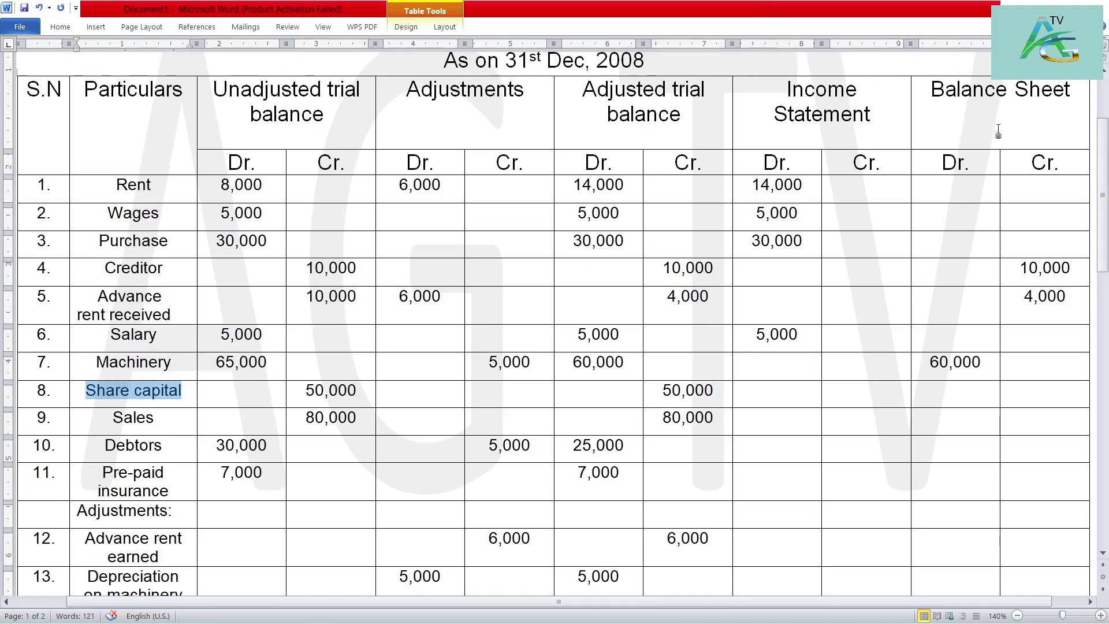
drag(1039, 163, 1031, 163)
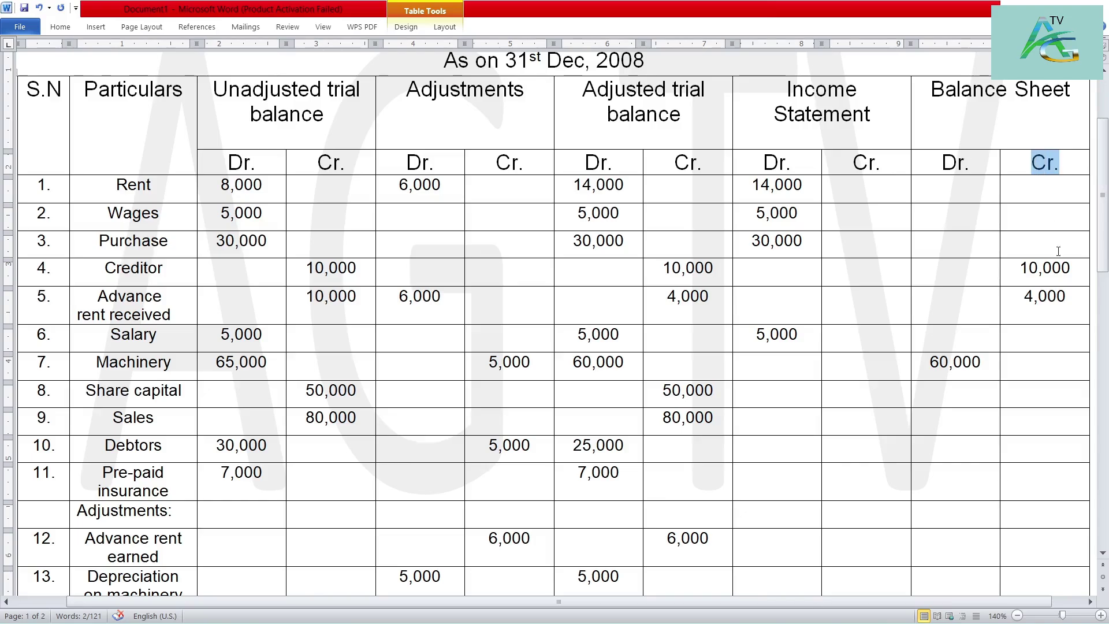
double_click(673, 390)
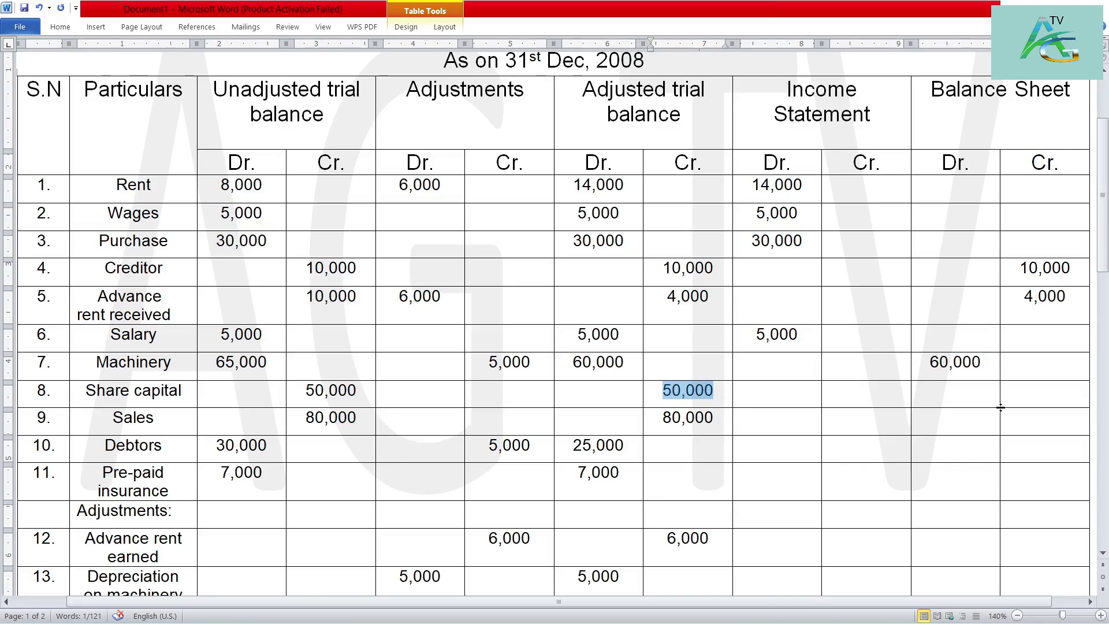
click(1011, 392)
text(6)
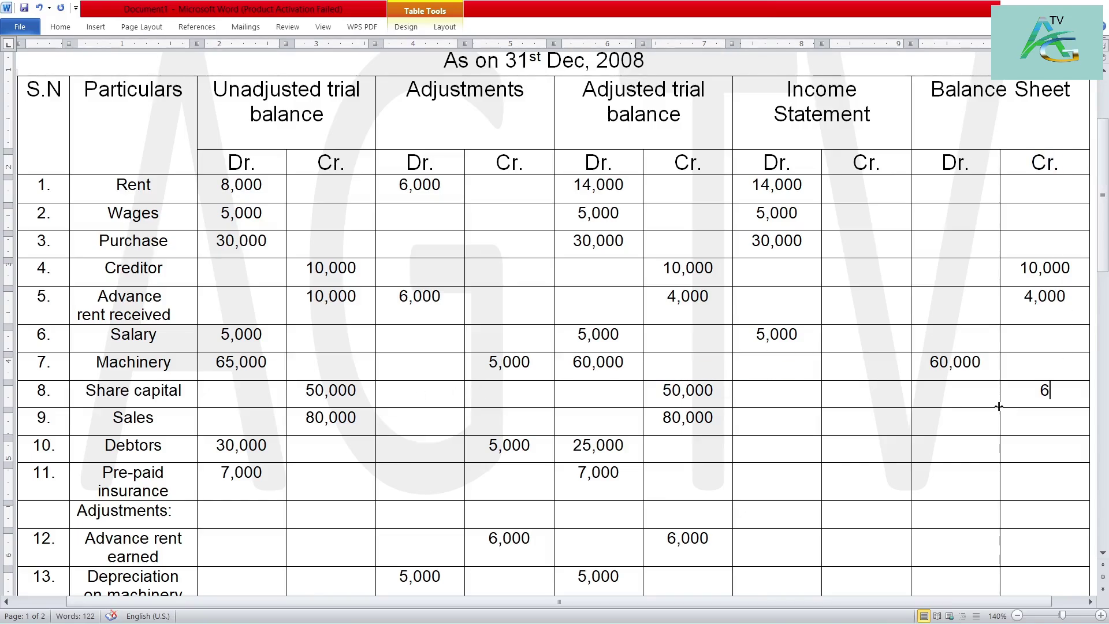
key(BackSpace)
text(50,000)
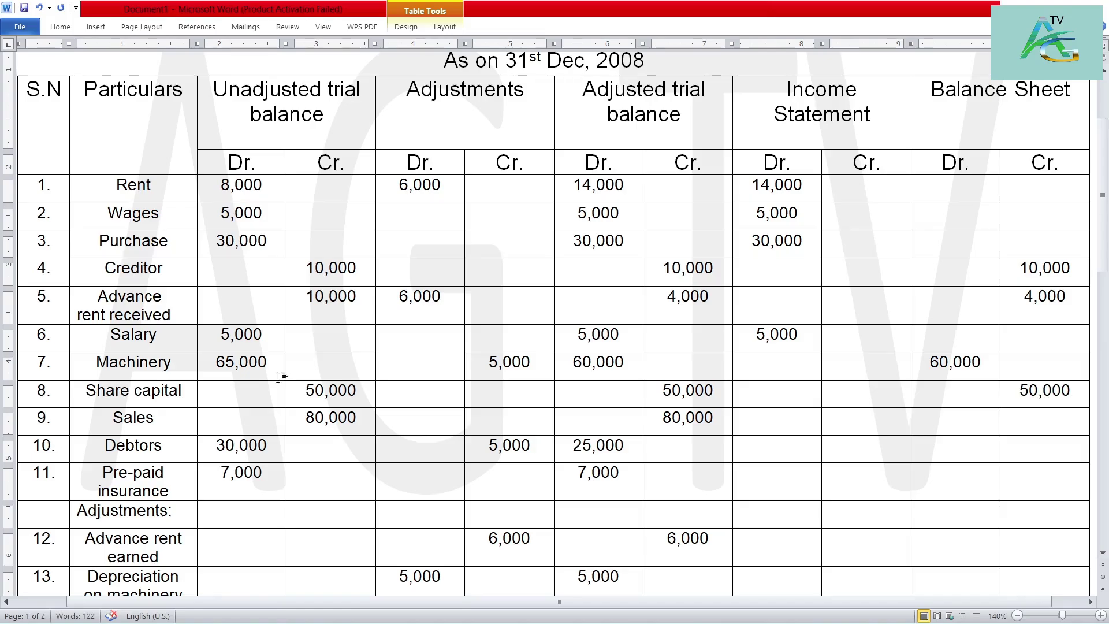
- Carry the Sales credit of 80,000 into the Income Statement Cr. column
drag(154, 418, 122, 421)
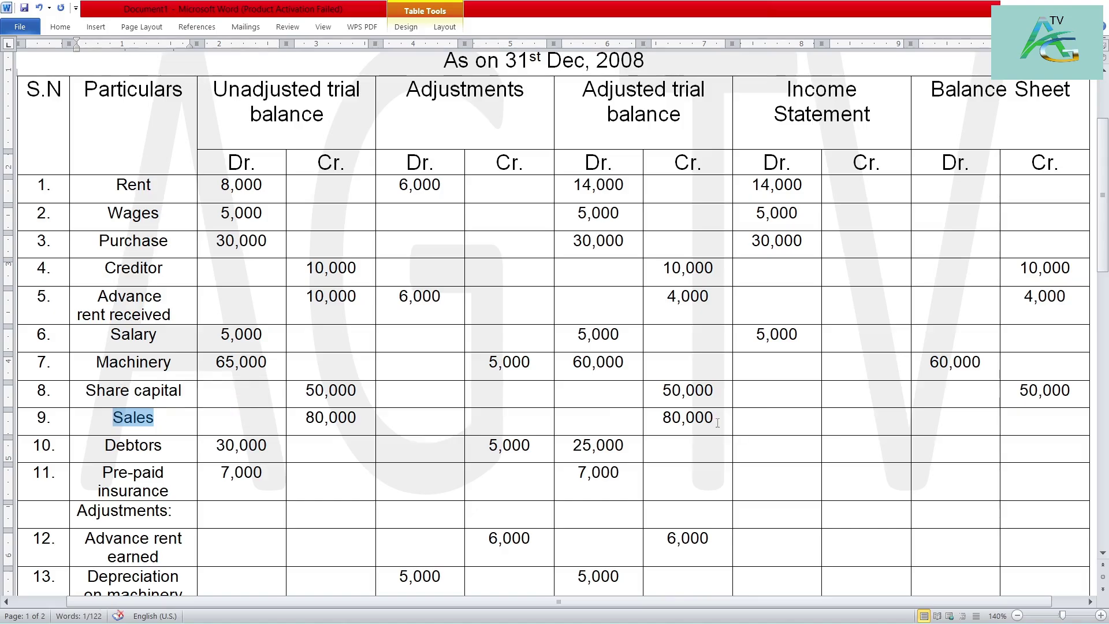
drag(714, 418, 674, 418)
click(841, 430)
text(8)
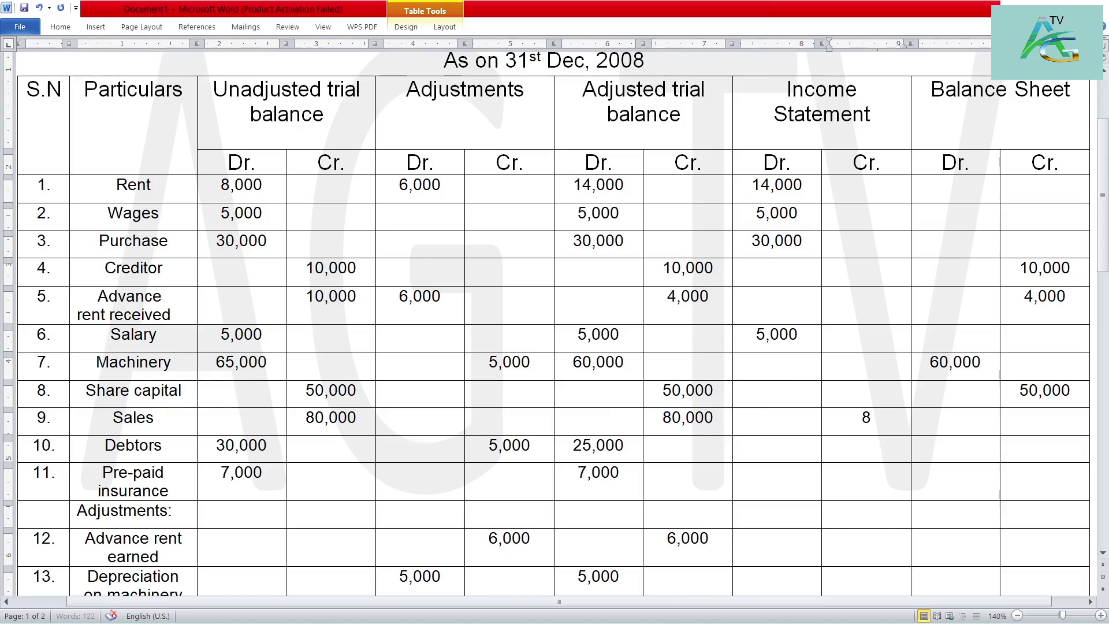
text(0,000)
- Enter Debtors 25,000 and Pre-paid insurance 7,000 in the Balance Sheet Dr. column
drag(164, 444, 105, 445)
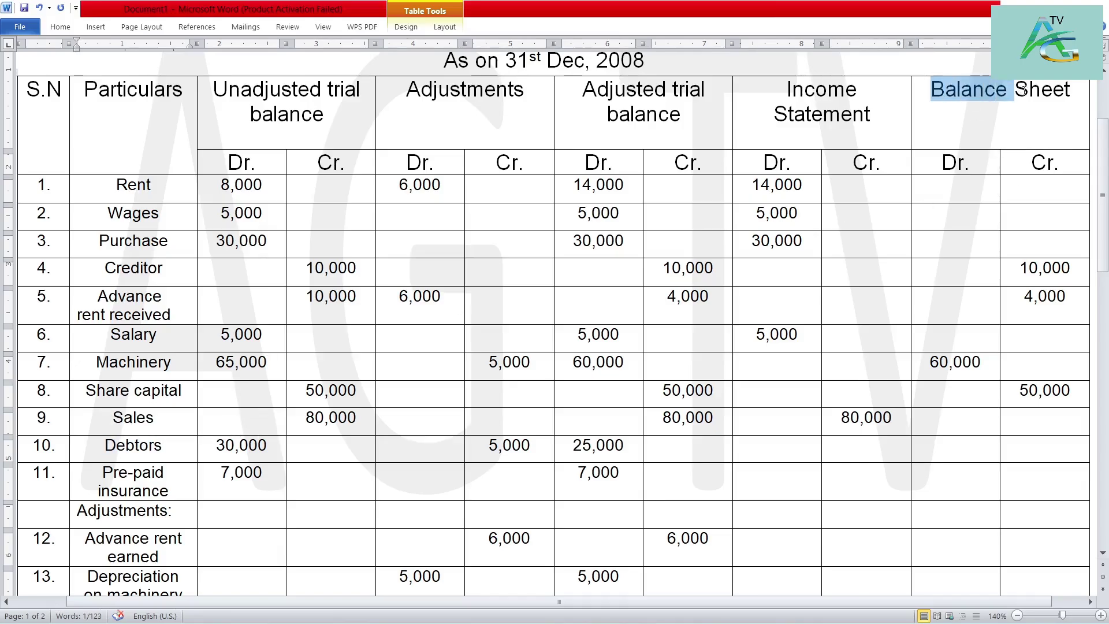
drag(932, 94, 1070, 94)
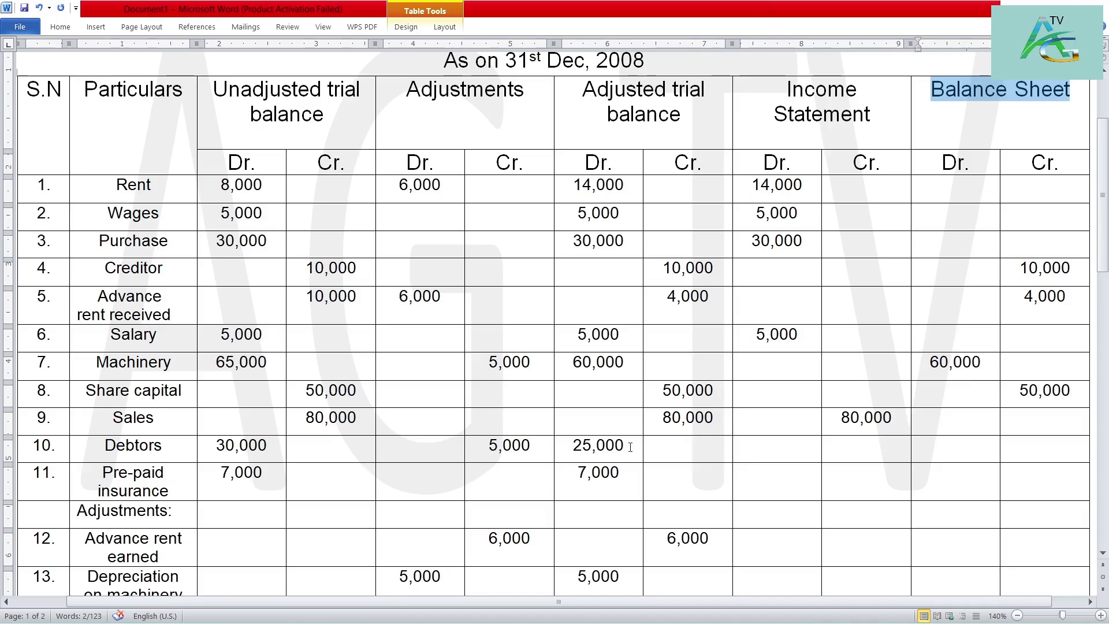
drag(630, 446, 571, 445)
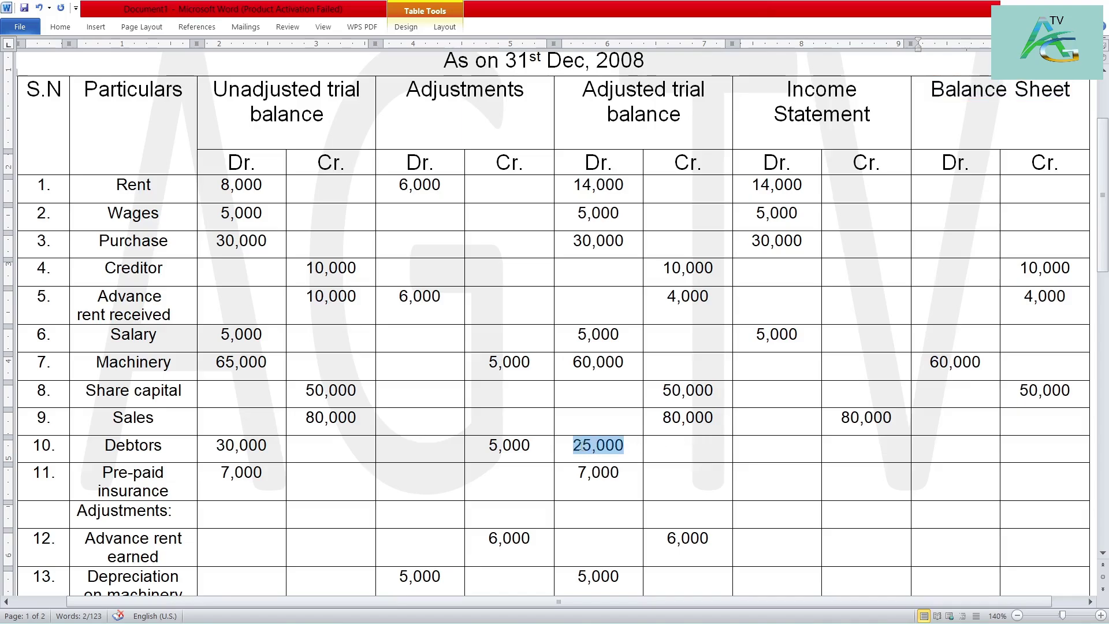
click(959, 446)
text(25)
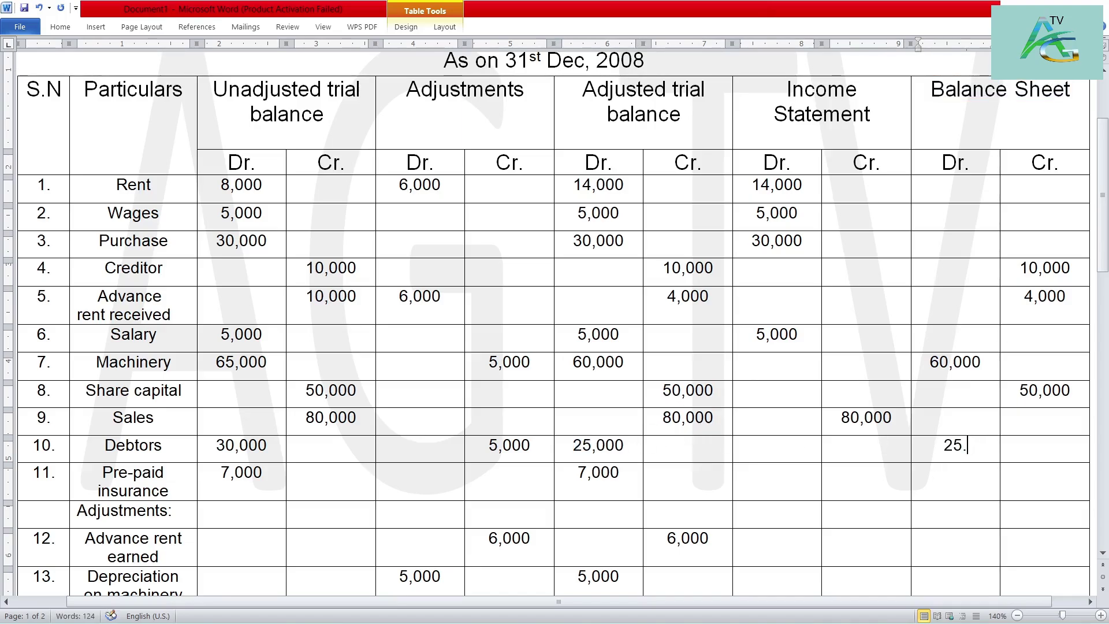
text(,000)
drag(179, 493, 102, 472)
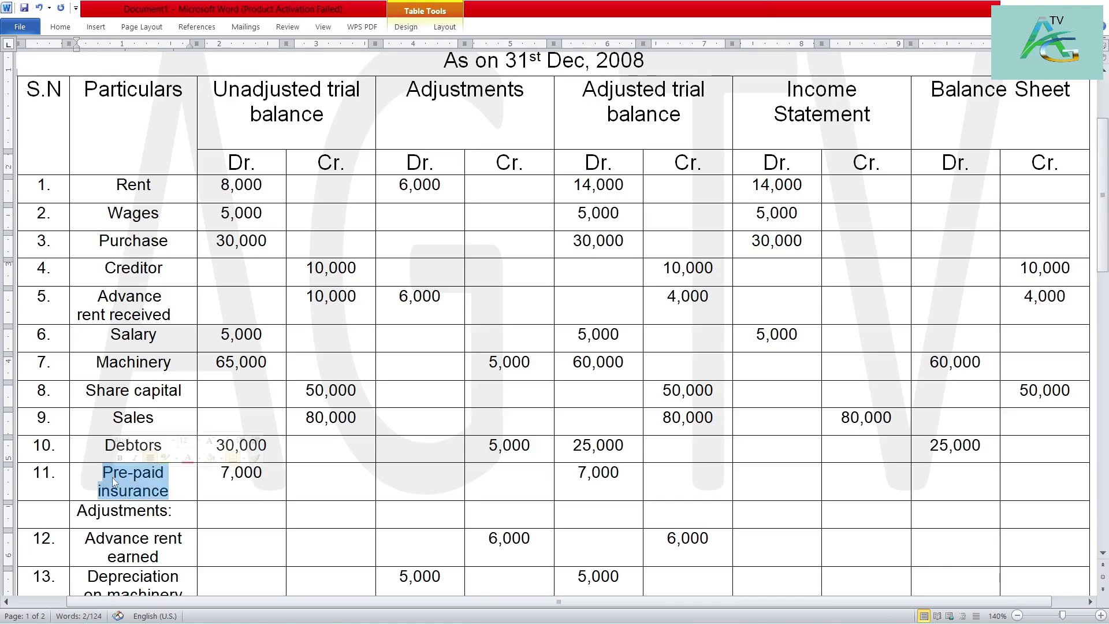
drag(927, 91, 1045, 115)
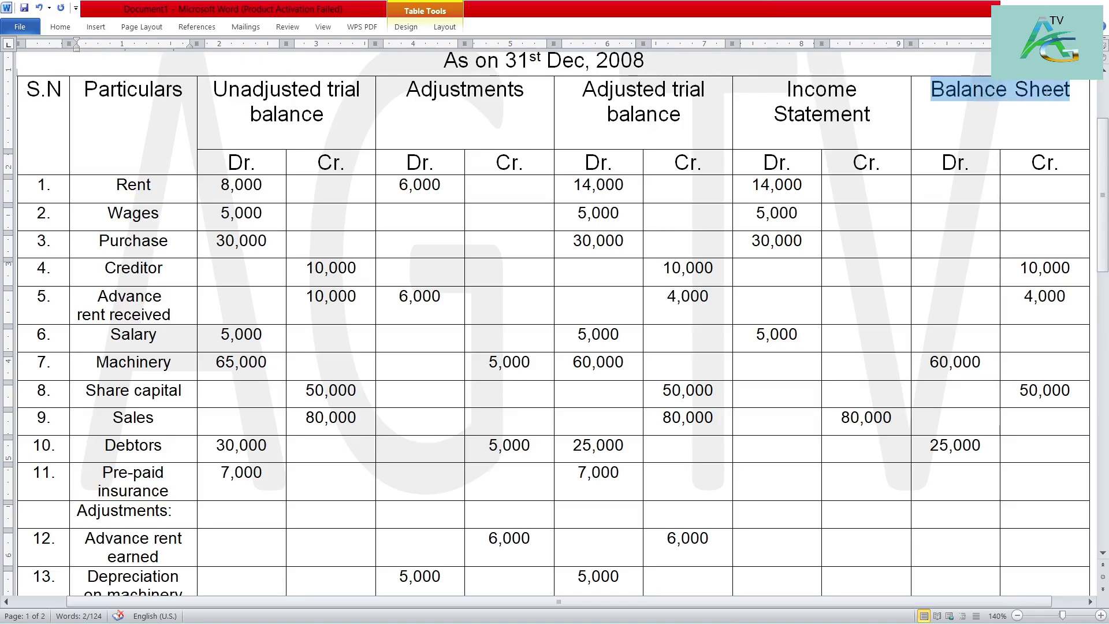
click(616, 474)
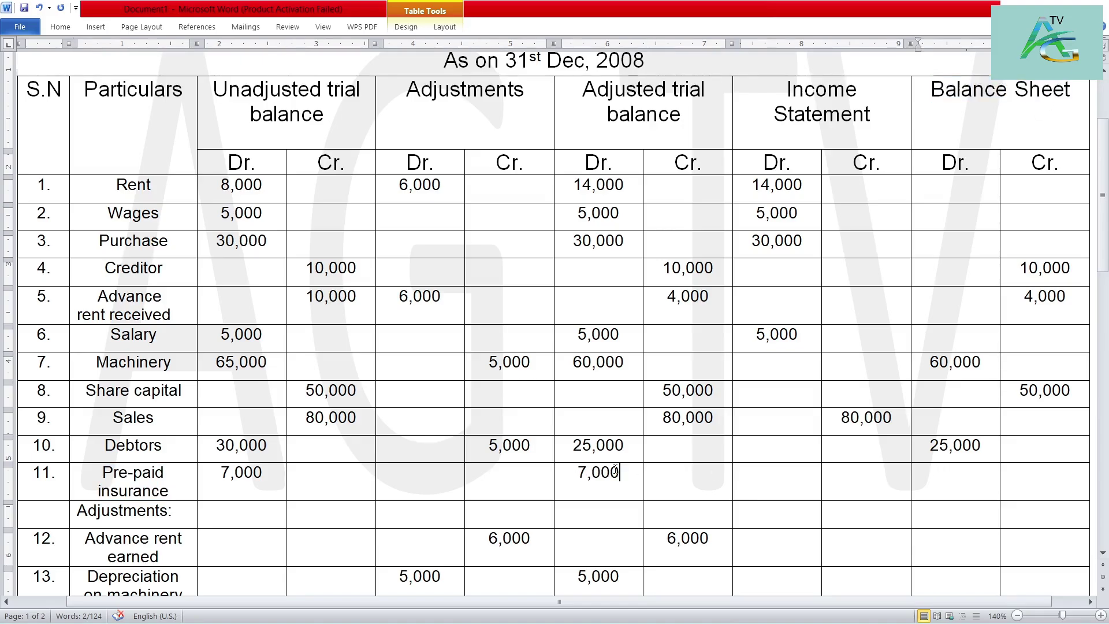
drag(616, 473, 578, 473)
click(954, 482)
text(7)
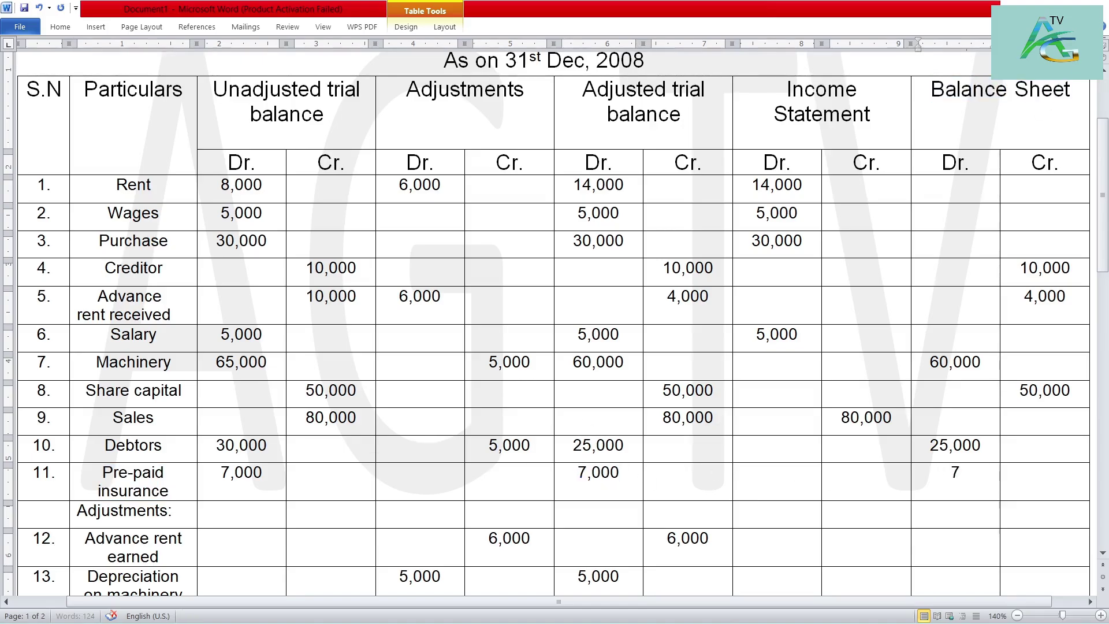
text(,000)
- Enter Advance rent earned 6,000 in the Income Statement Cr. column
scroll(950, 479, down, 3)
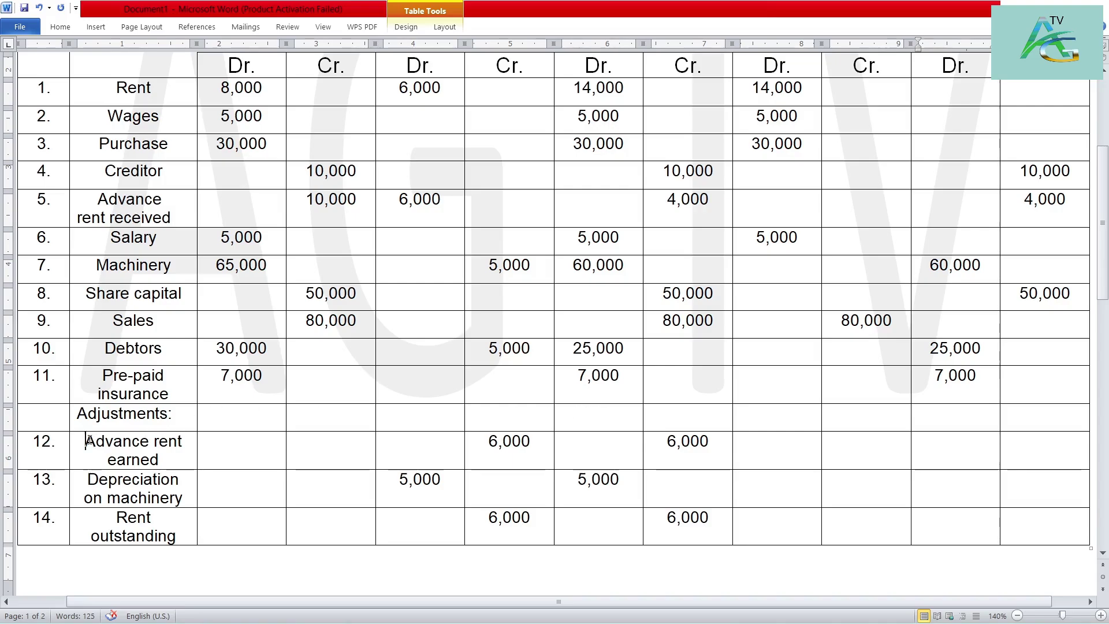
drag(104, 440, 166, 455)
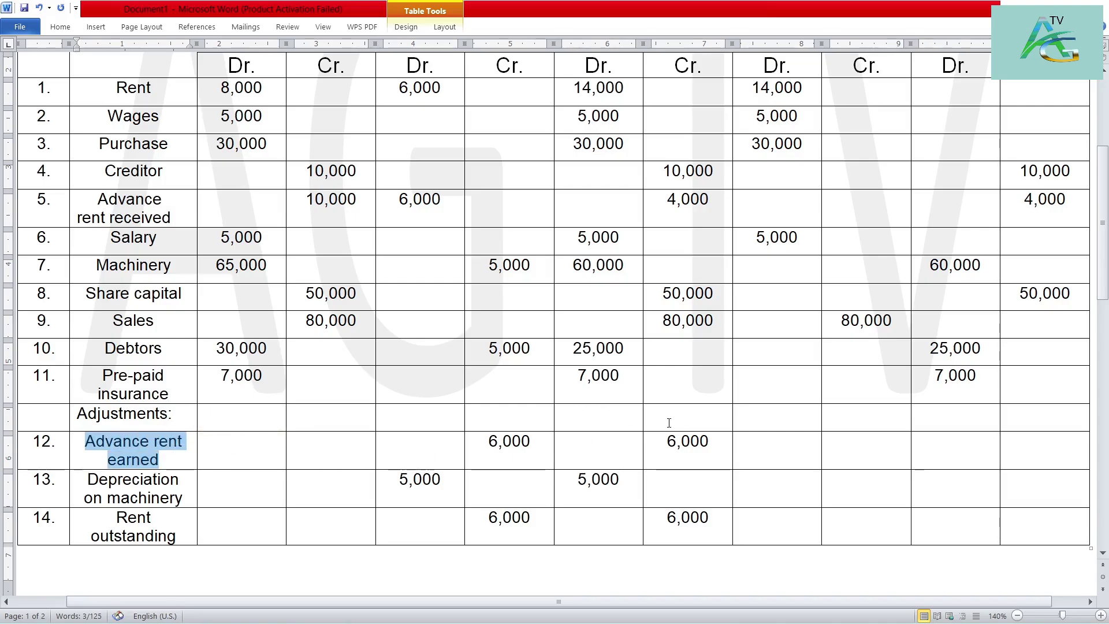
scroll(668, 423, up, 1)
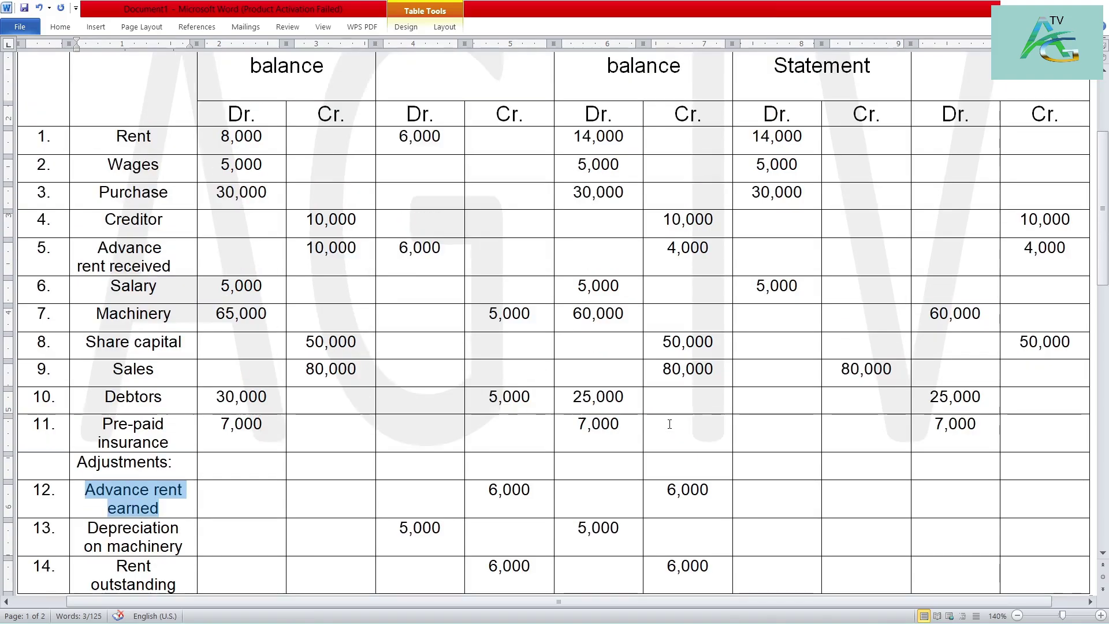
drag(665, 490, 714, 499)
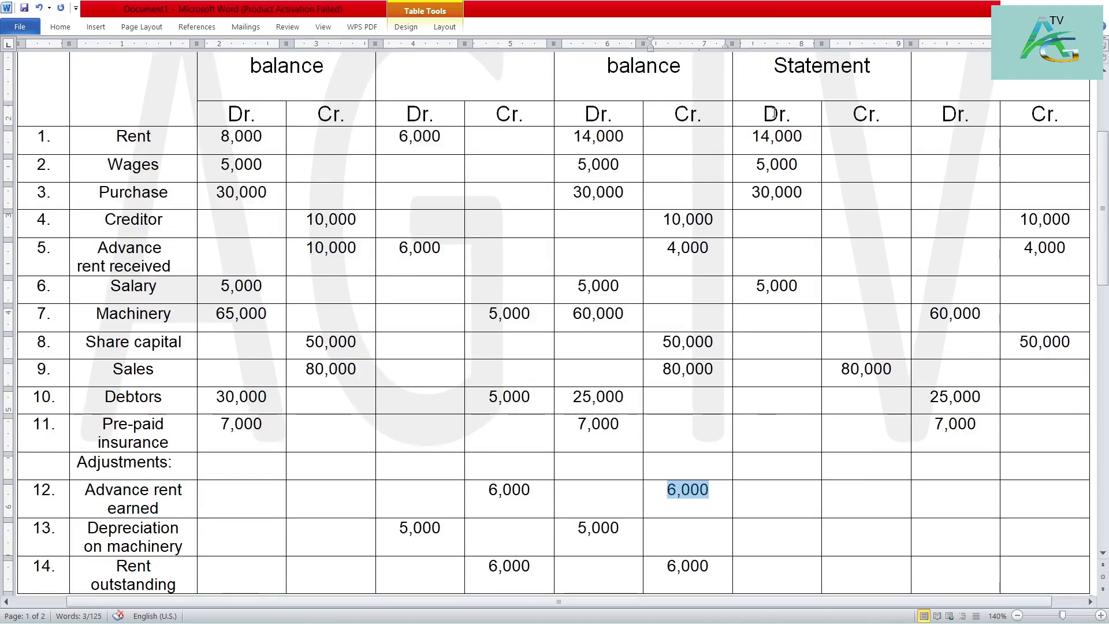
click(844, 495)
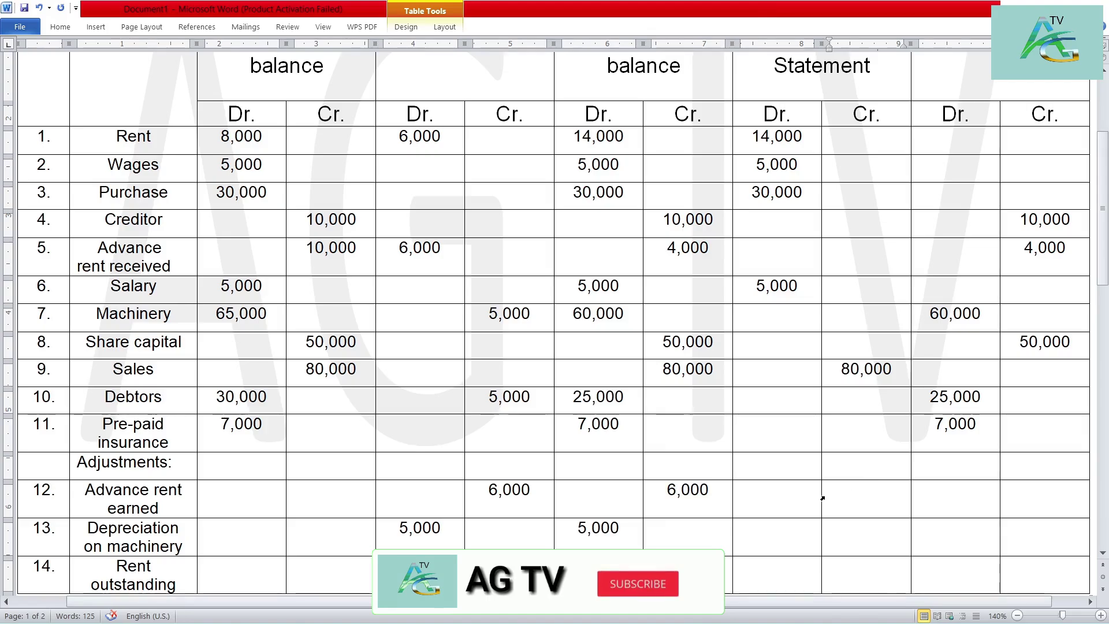
text(6,000)
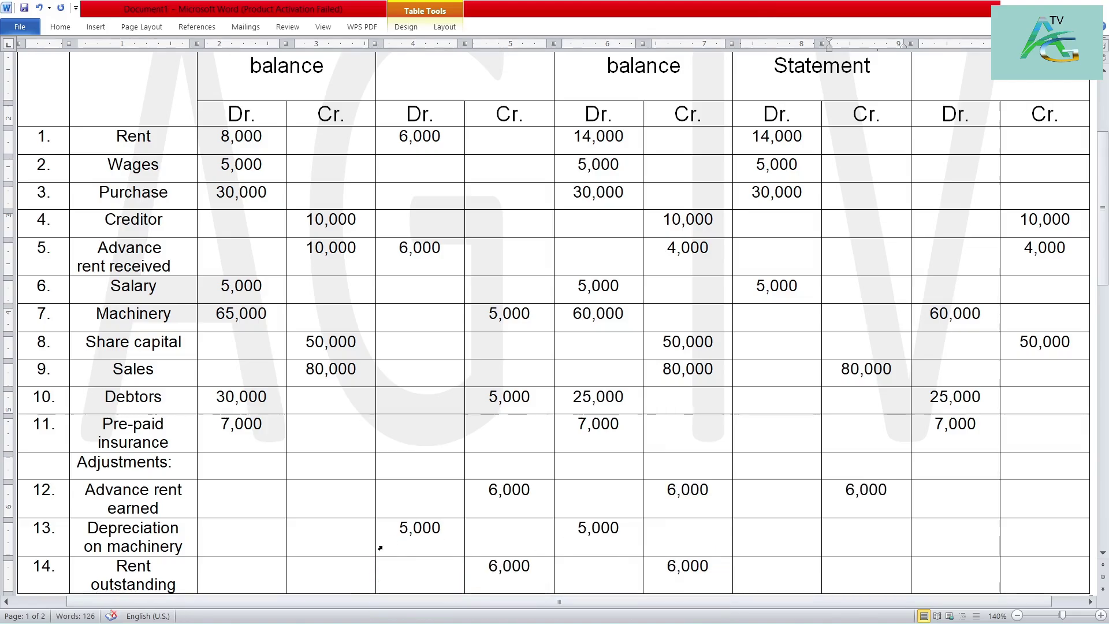
- Carry the 5,000 depreciation on machinery into the Income Statement Dr. column
drag(185, 546, 97, 531)
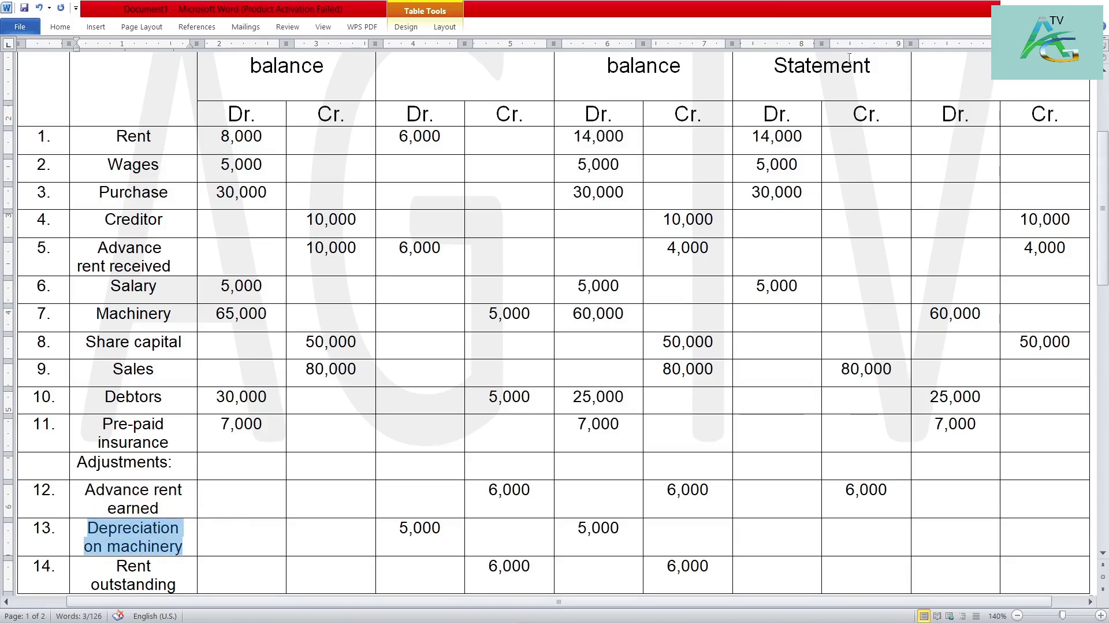
click(616, 528)
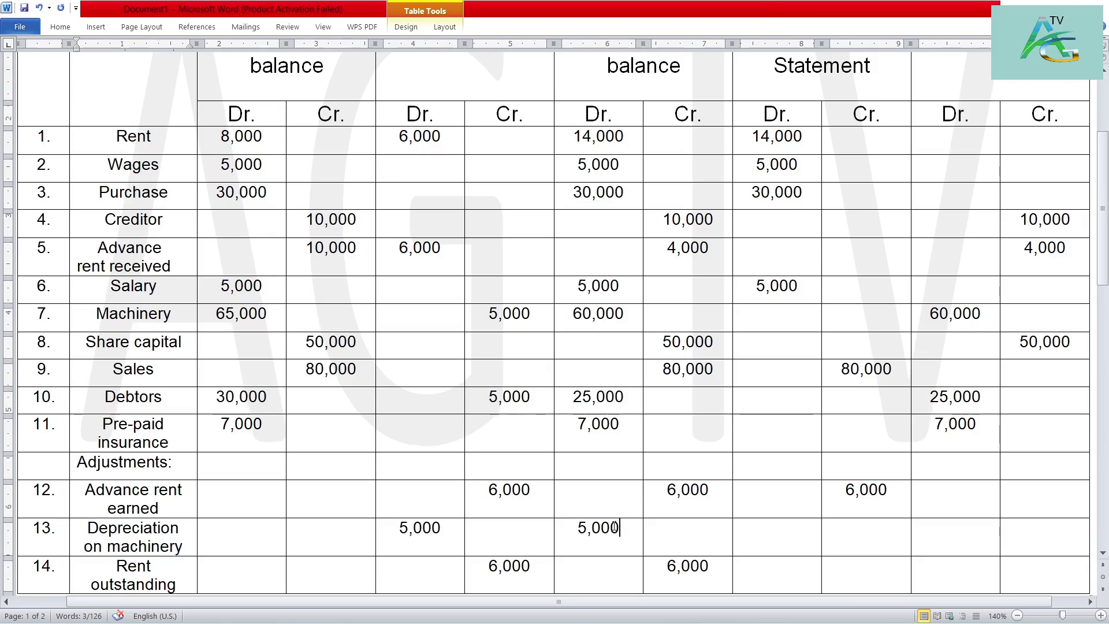
double_click(615, 527)
click(777, 533)
text(5,000)
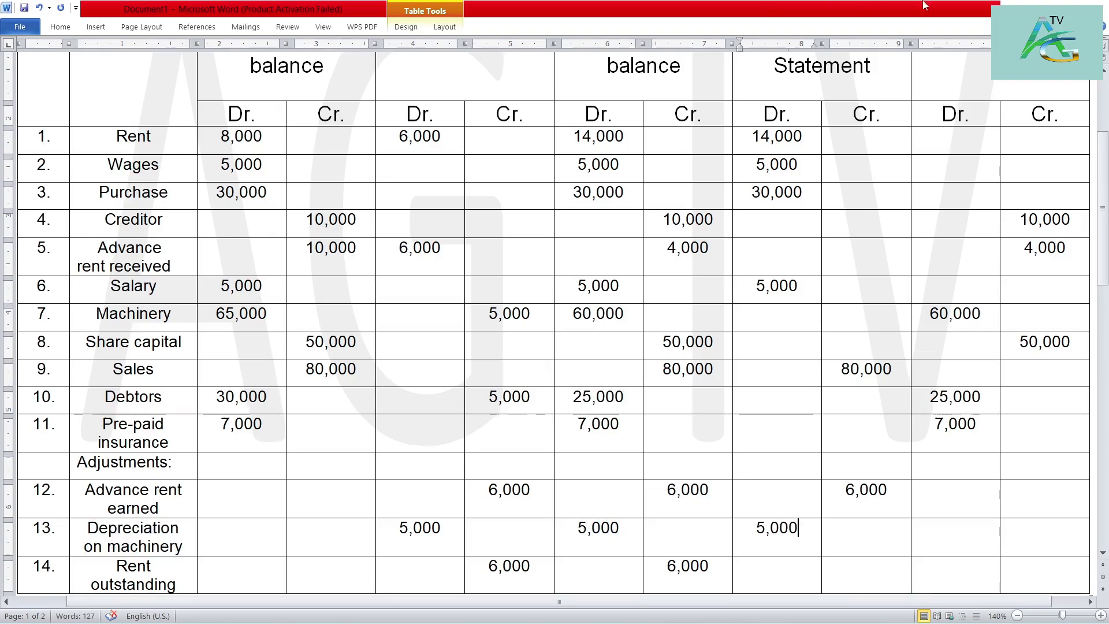
- Enter Rent outstanding 6,000 in the Balance Sheet Cr. column
scroll(875, 448, down, 2)
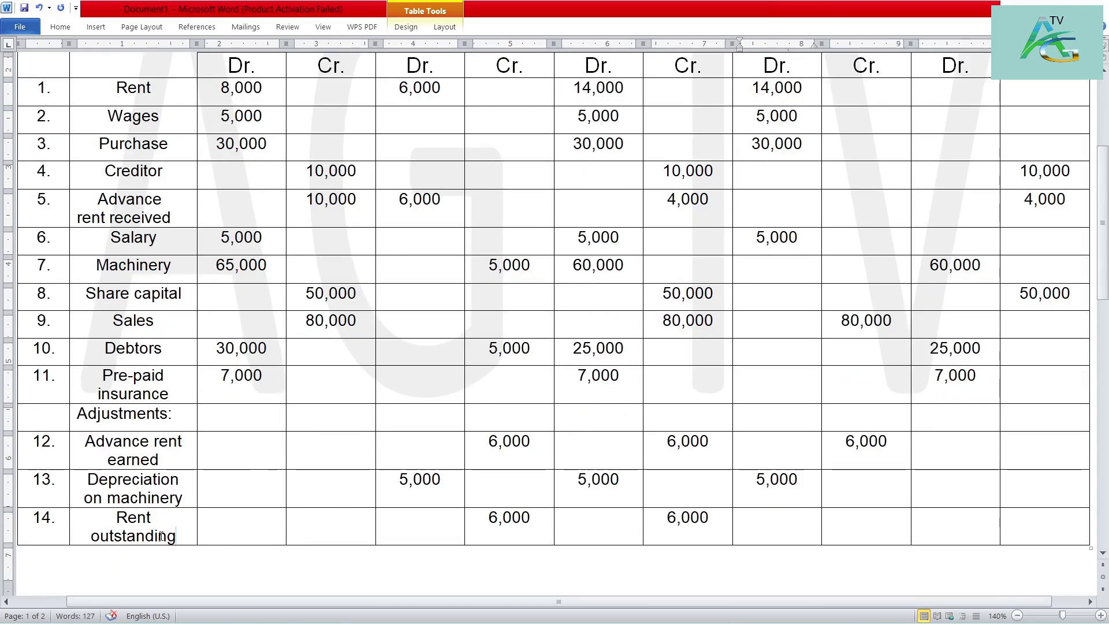
drag(162, 536, 116, 523)
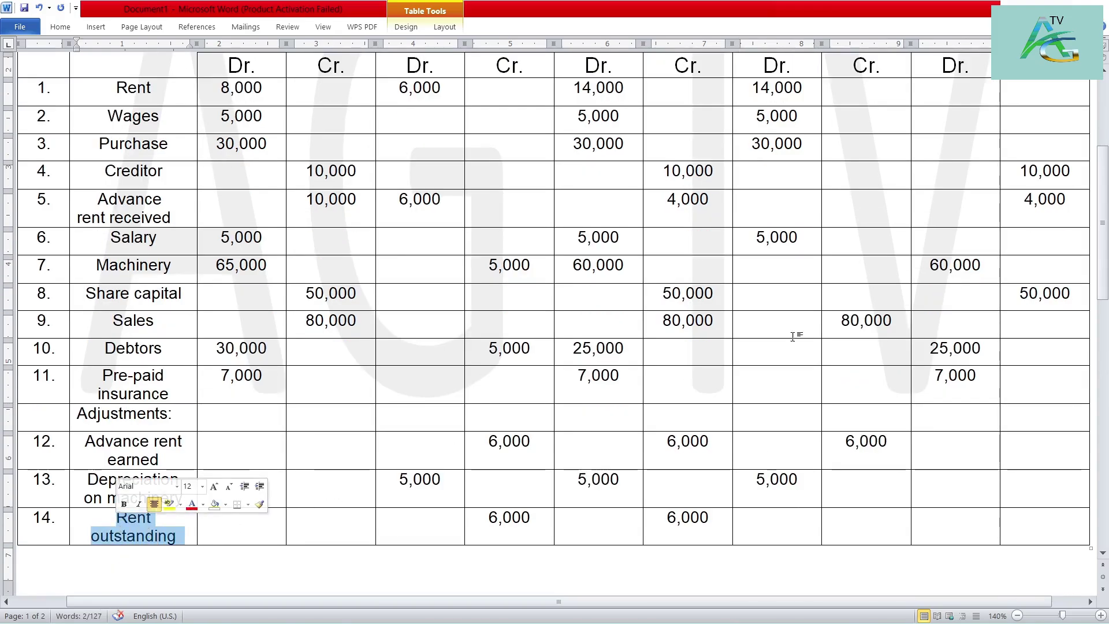
scroll(918, 333, up, 4)
drag(930, 89, 1071, 95)
scroll(695, 543, down, 4)
drag(711, 522, 666, 520)
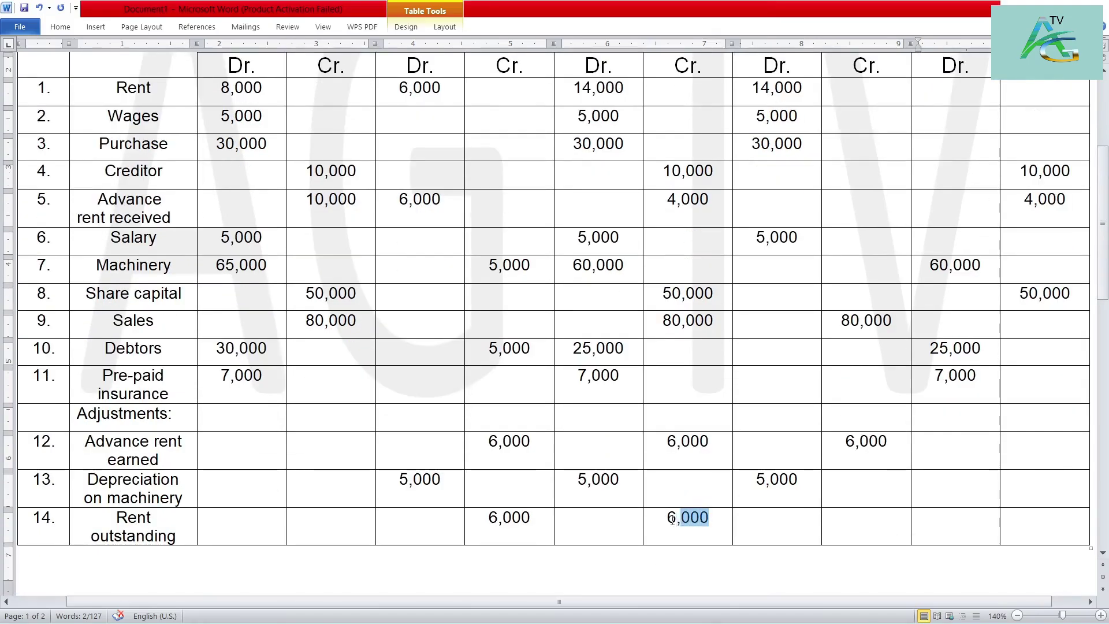
click(1054, 520)
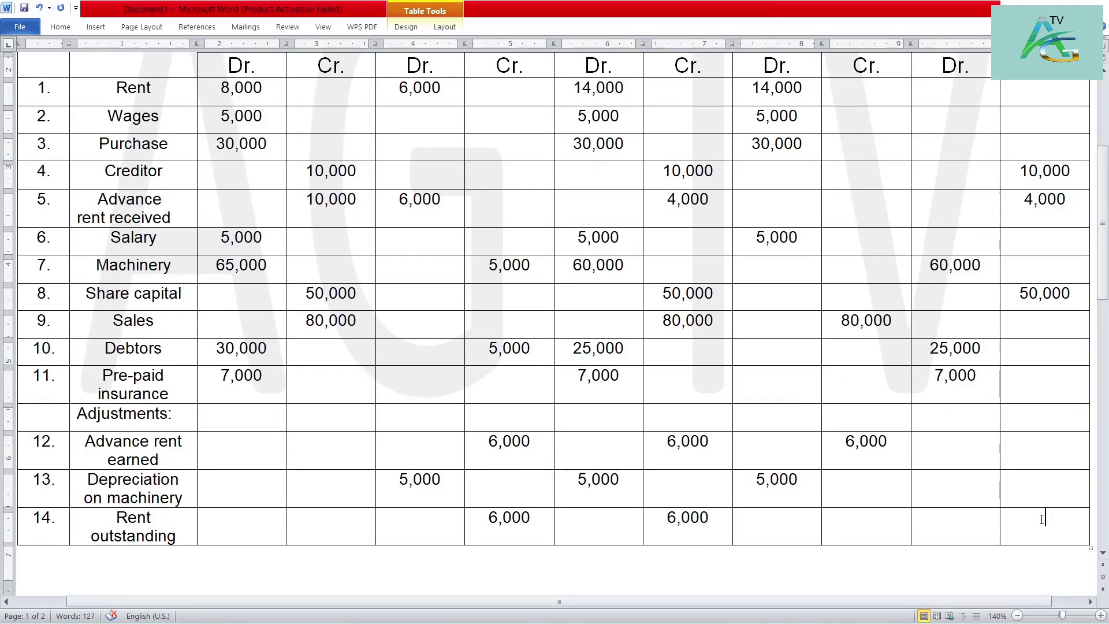
text(6,000)
- Enter Write off bad debts 5,000 in row 15's Income Statement Dr. cell
scroll(1045, 520, down, 2)
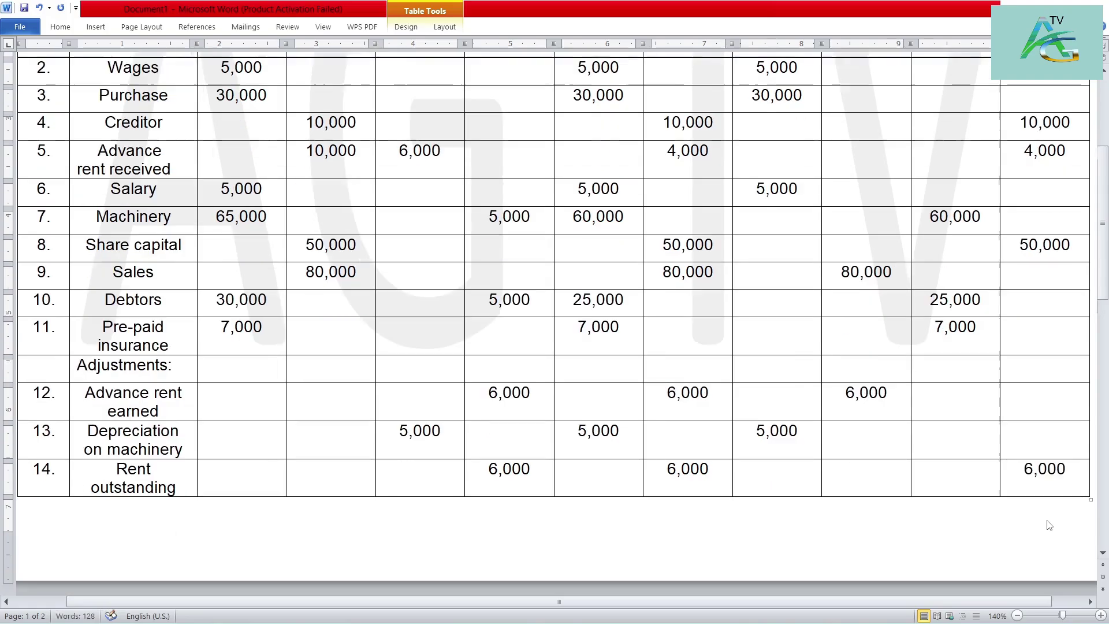
scroll(1045, 520, down, 4)
scroll(1045, 519, down, 2)
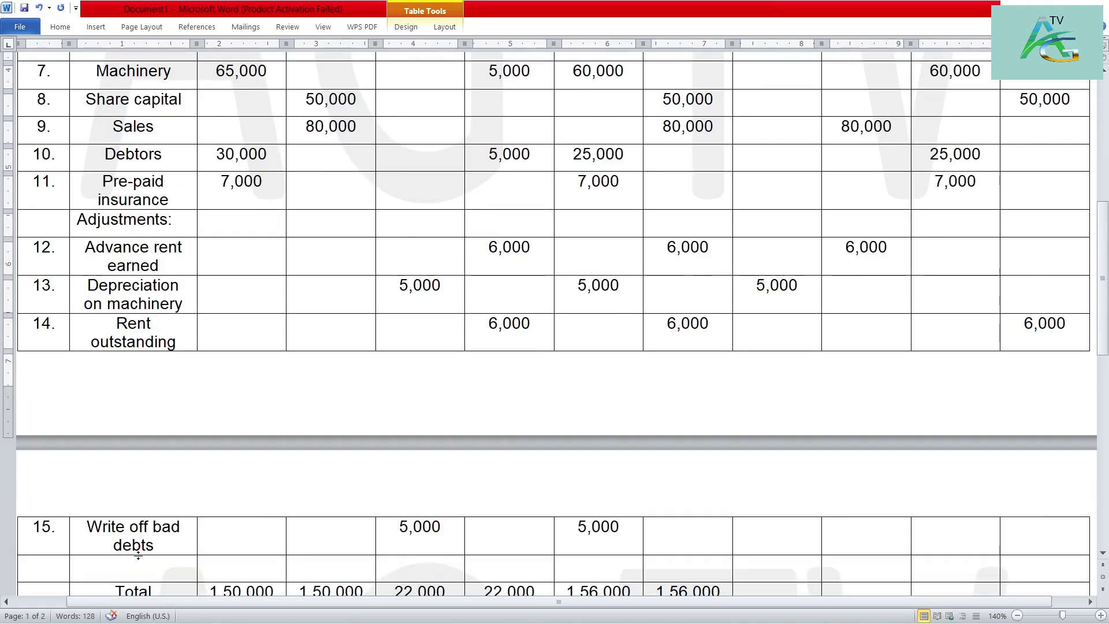
drag(142, 540, 107, 535)
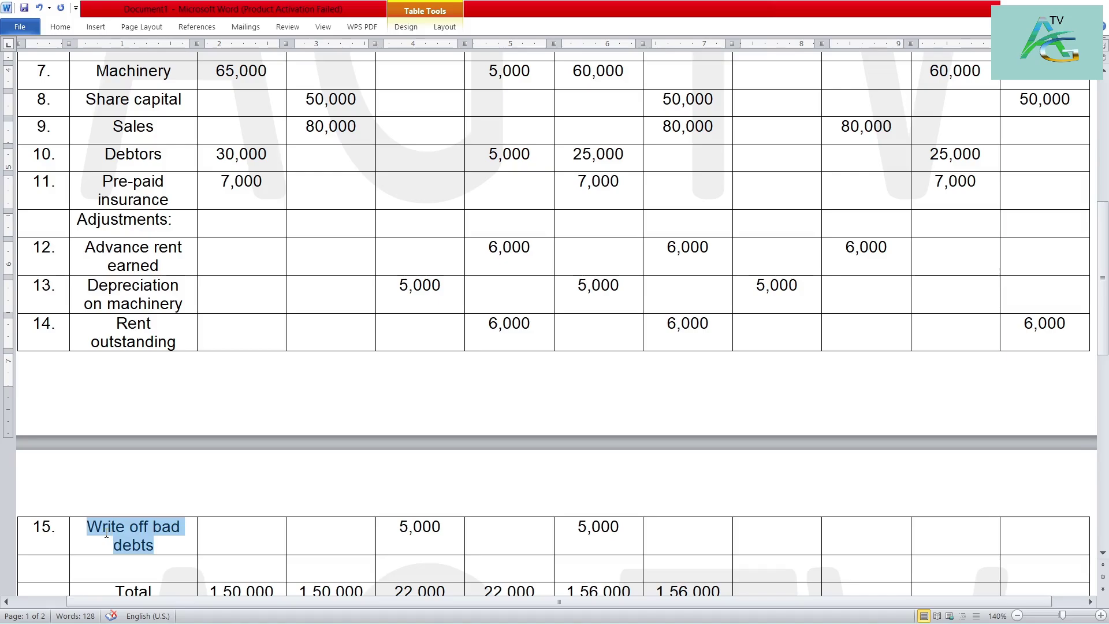
drag(635, 525, 572, 524)
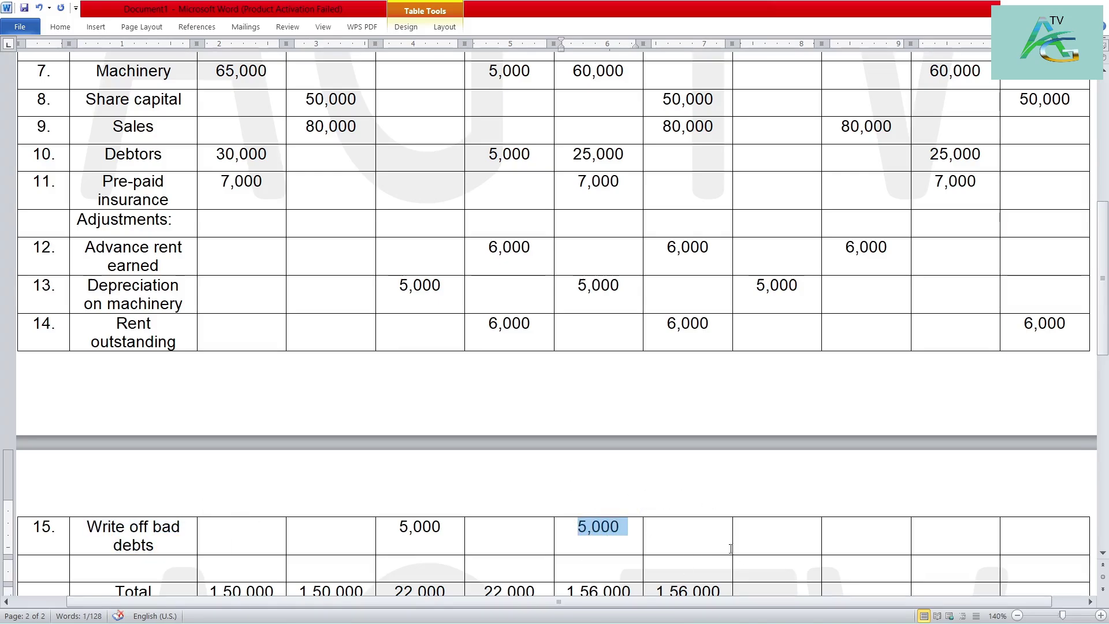
key(Right)
key(Tab)
key(Tab)
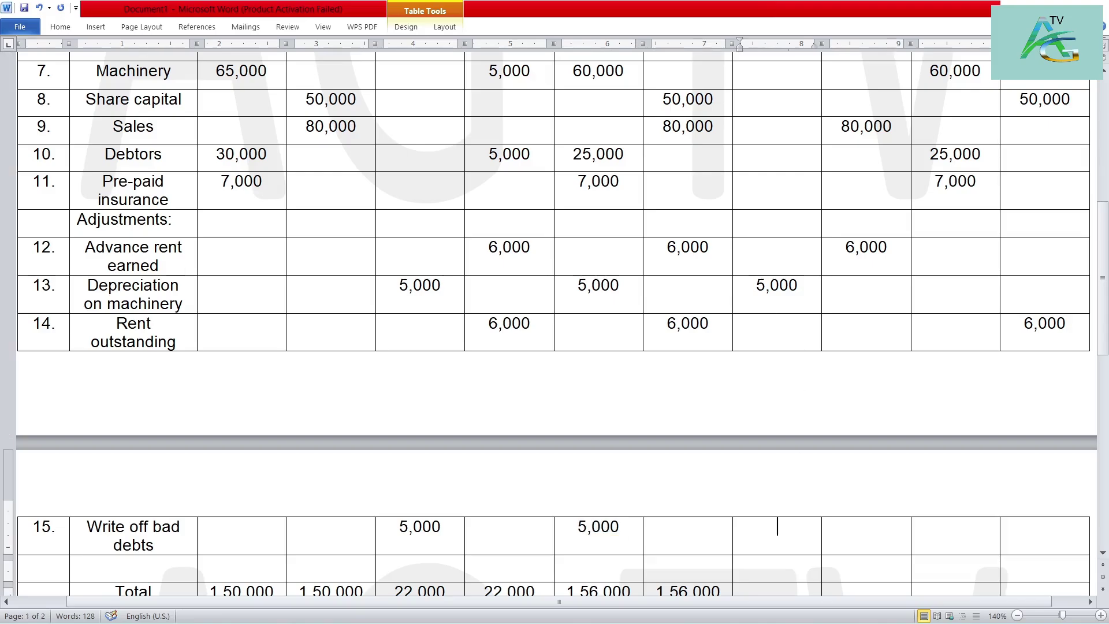
text(5,000)
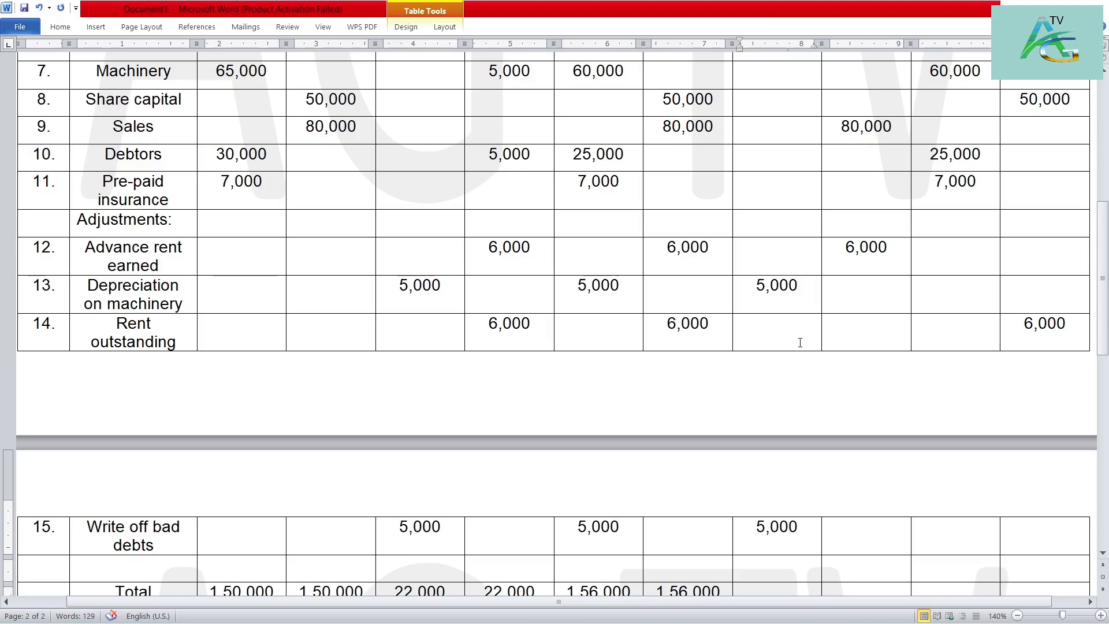
scroll(800, 342, up, 3)
scroll(800, 343, up, 3)
scroll(800, 342, up, 3)
scroll(800, 342, up, 2)
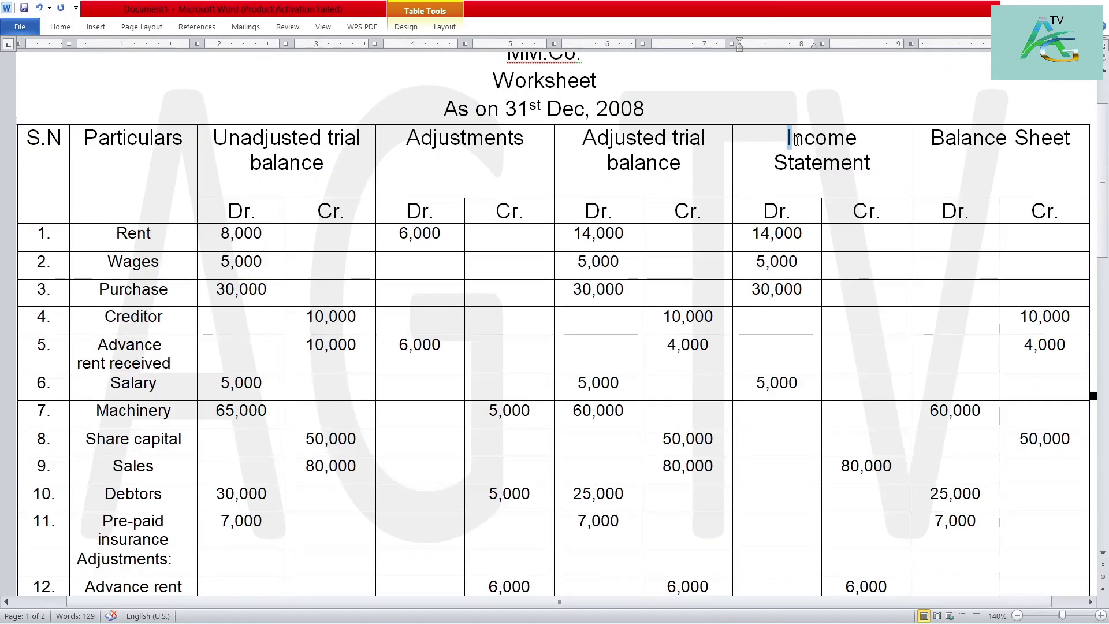
drag(795, 140, 837, 172)
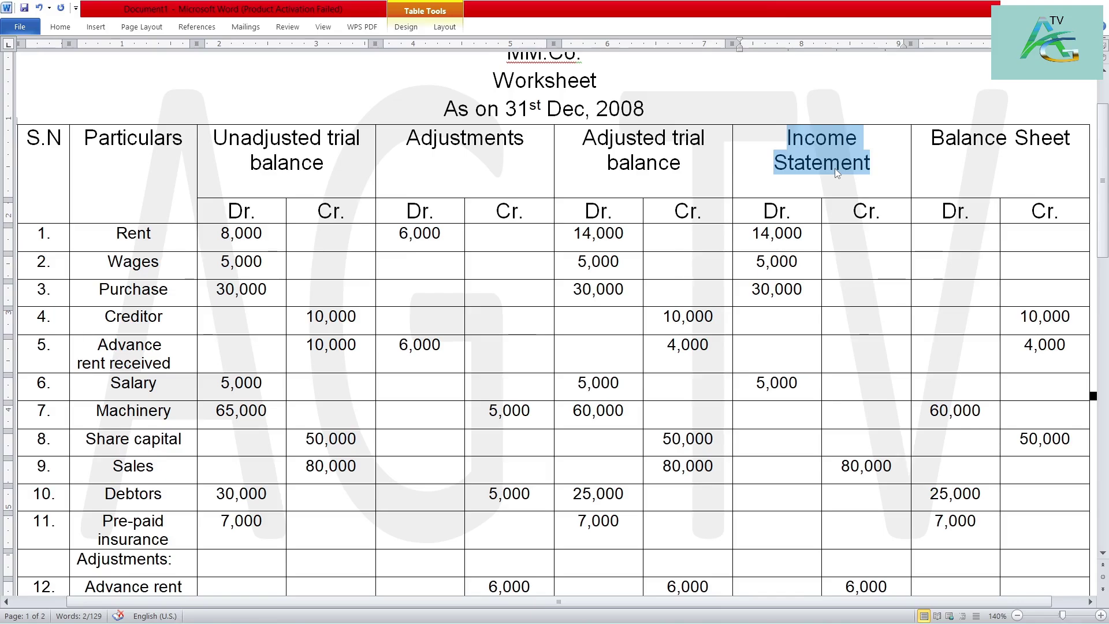
scroll(836, 172, down, 1)
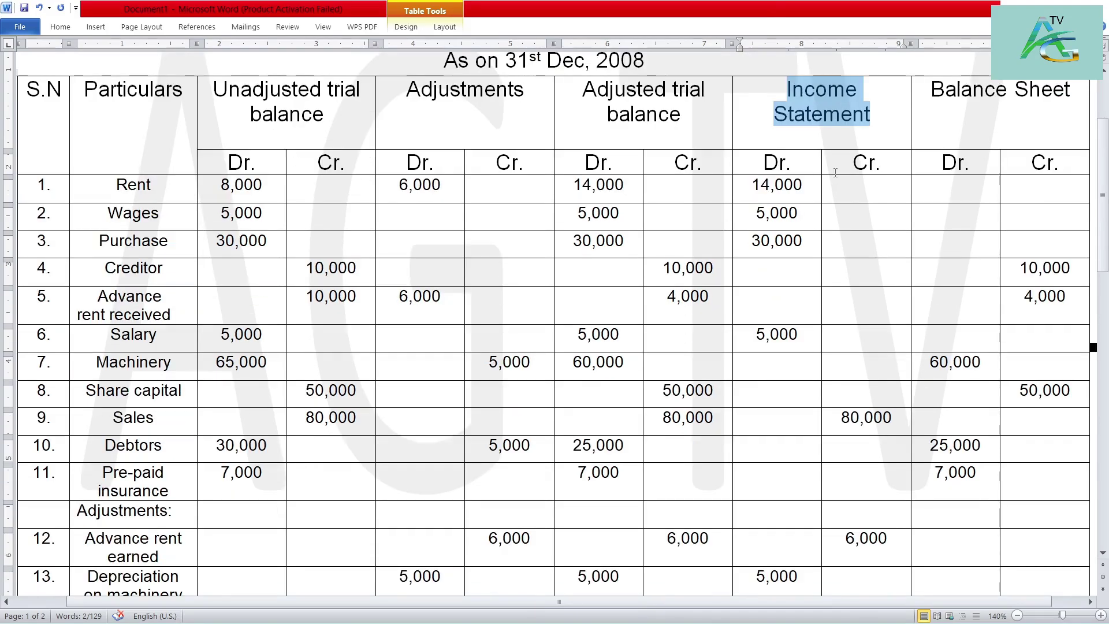
drag(792, 163, 761, 163)
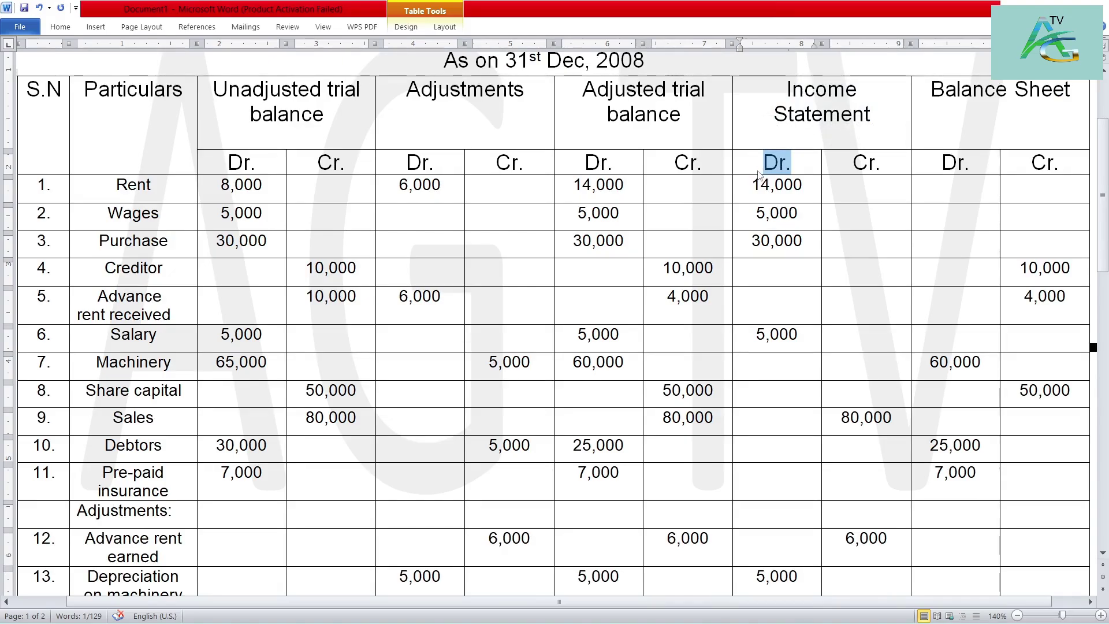
drag(881, 163, 853, 164)
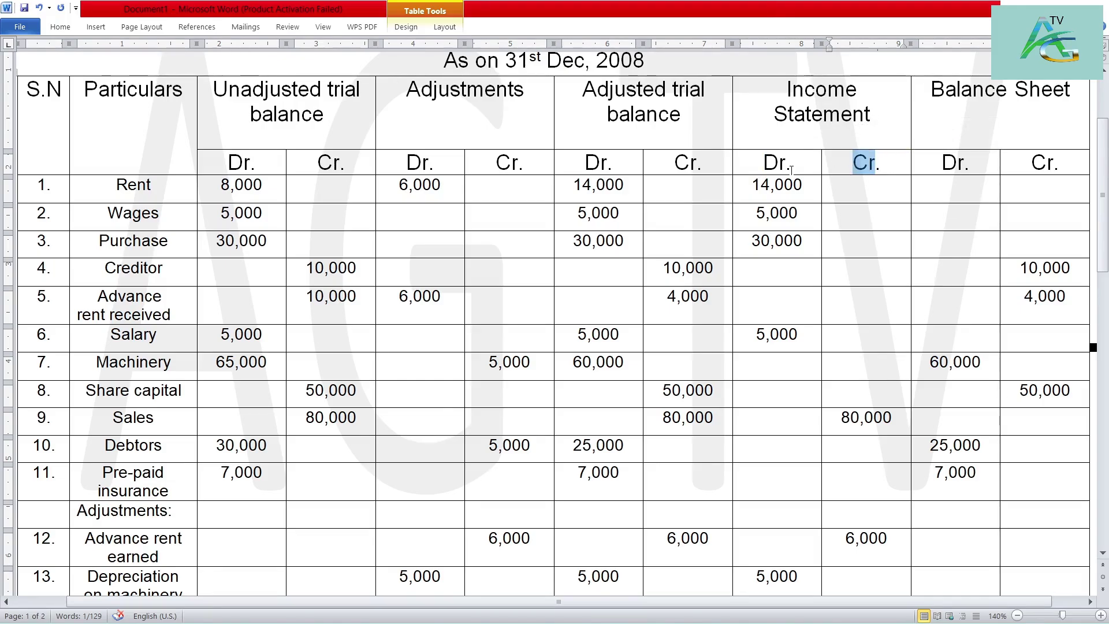
scroll(791, 170, down, 1)
click(1016, 616)
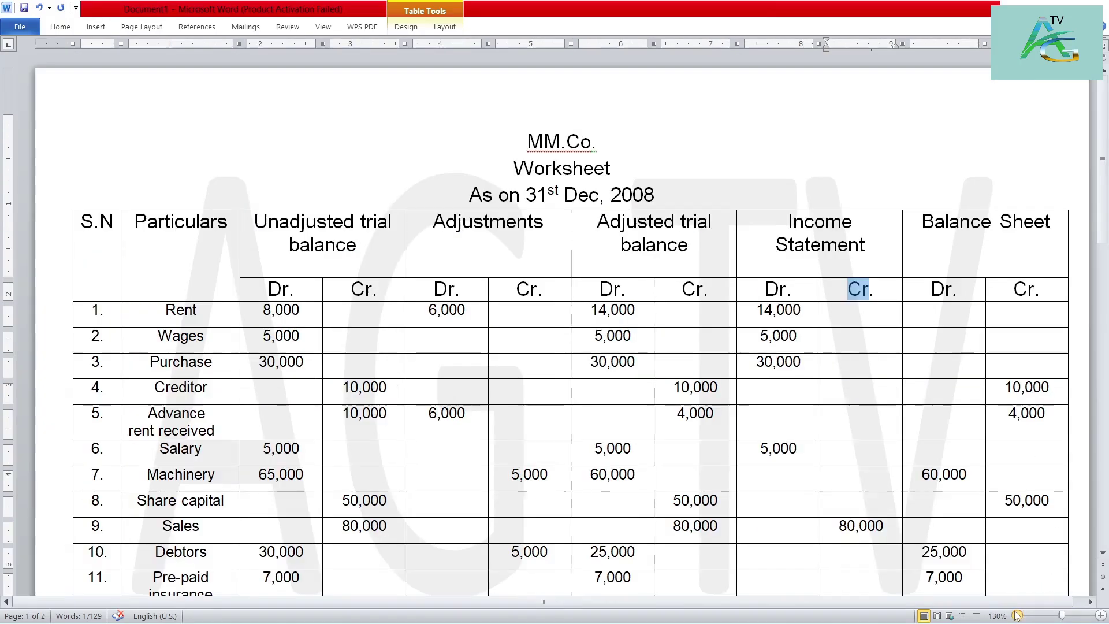
click(1016, 616)
scroll(899, 294, down, 1)
scroll(899, 293, down, 1)
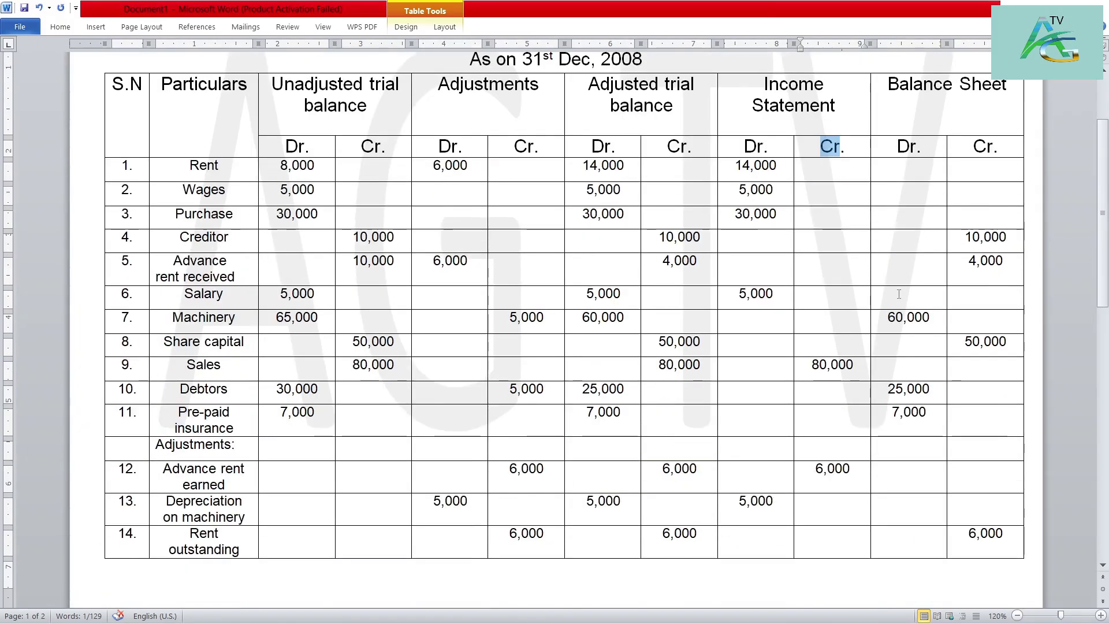
scroll(899, 294, down, 1)
ctrl+scroll(898, 293, down, 2)
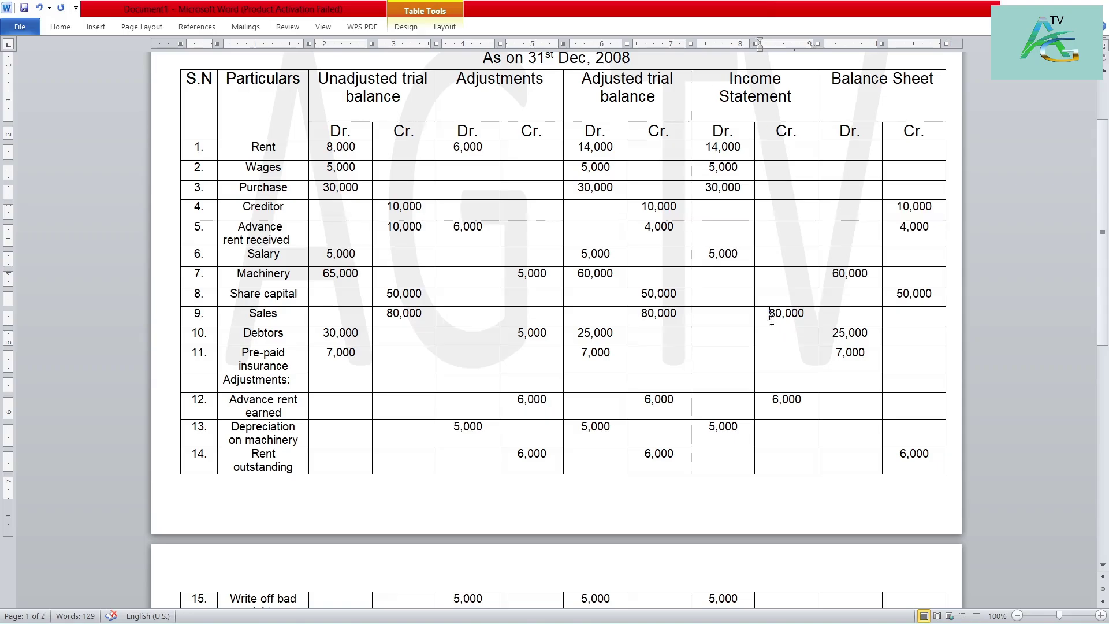
drag(768, 316, 795, 404)
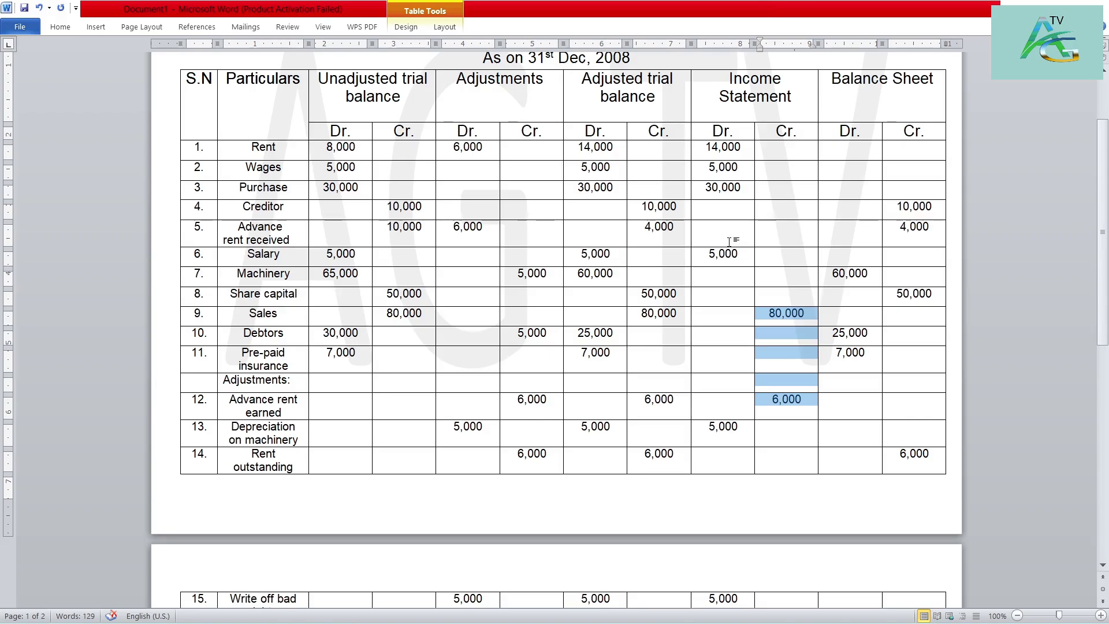
- Add a 'Net profit' row with 22,000 under Income Statement Dr
scroll(729, 243, down, 2)
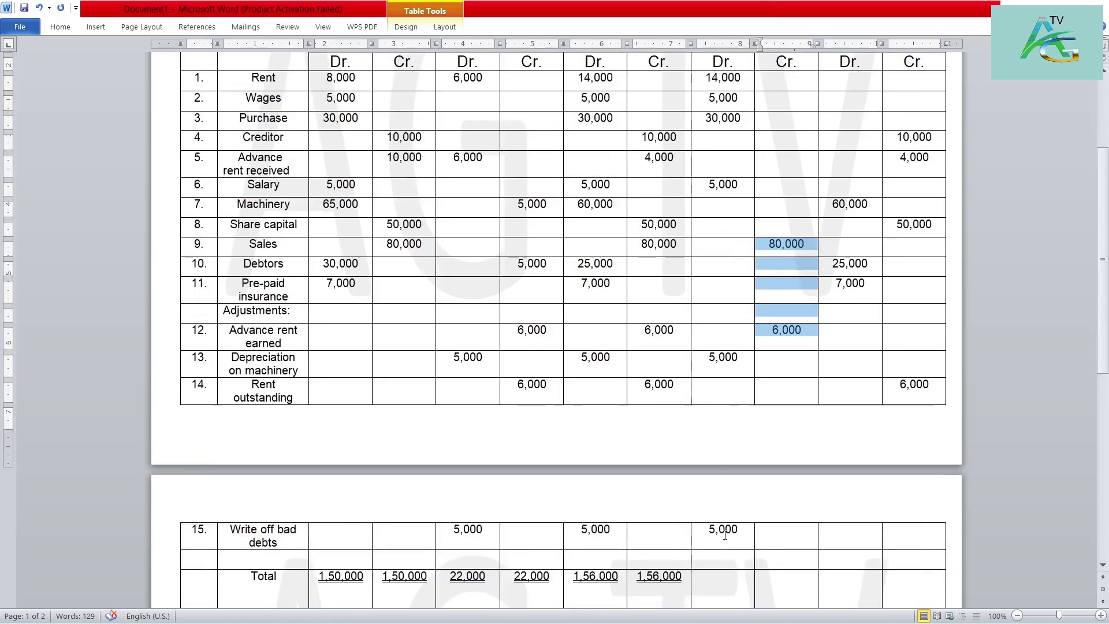
click(721, 559)
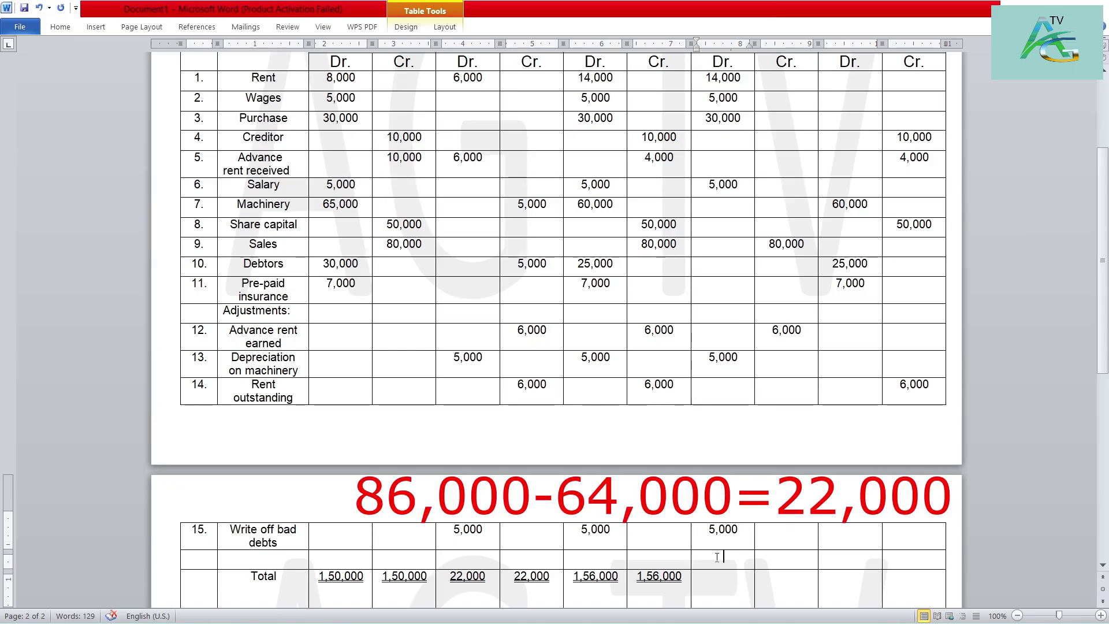
text(22,000)
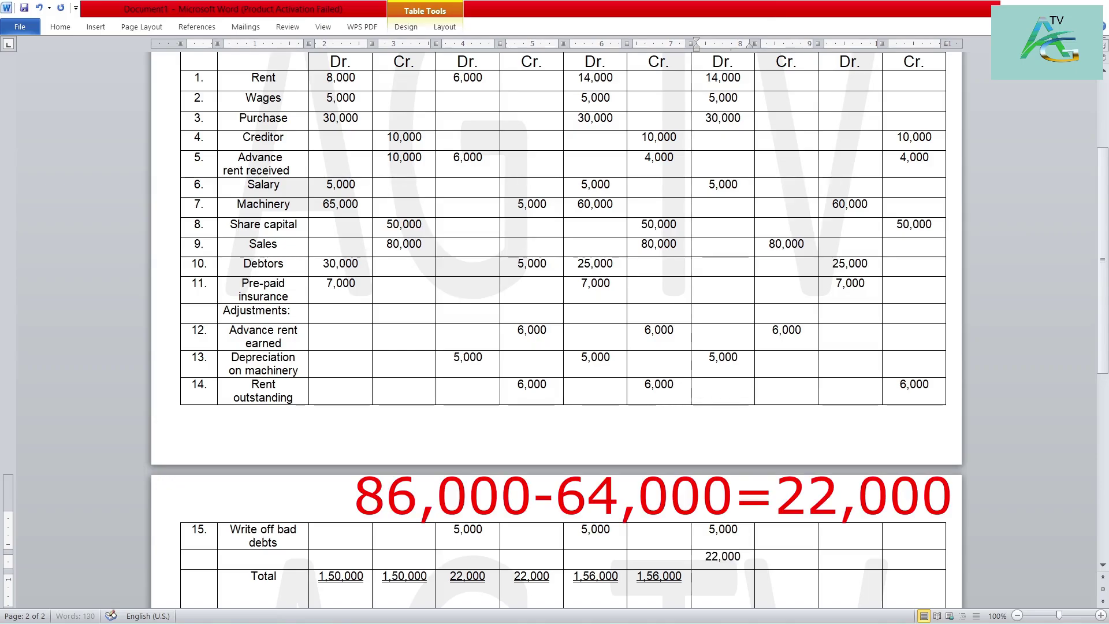
click(253, 560)
text(Net)
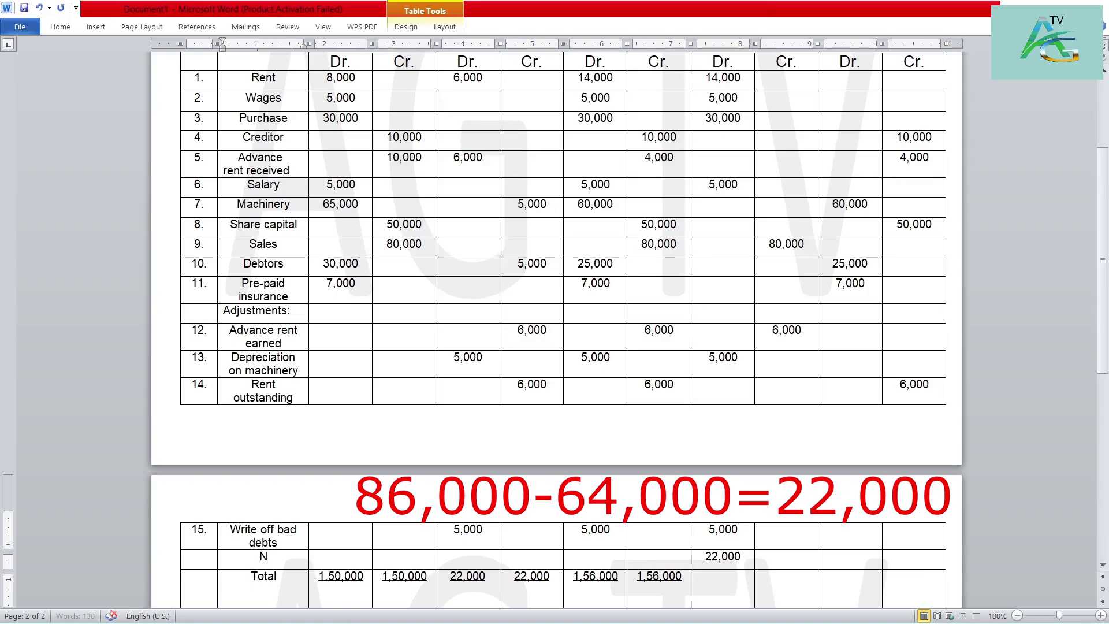
text( profit)
- Enter 86,000 as the Income Statement debit total
click(722, 576)
text(86,000)
key(Tab)
text(86,000)
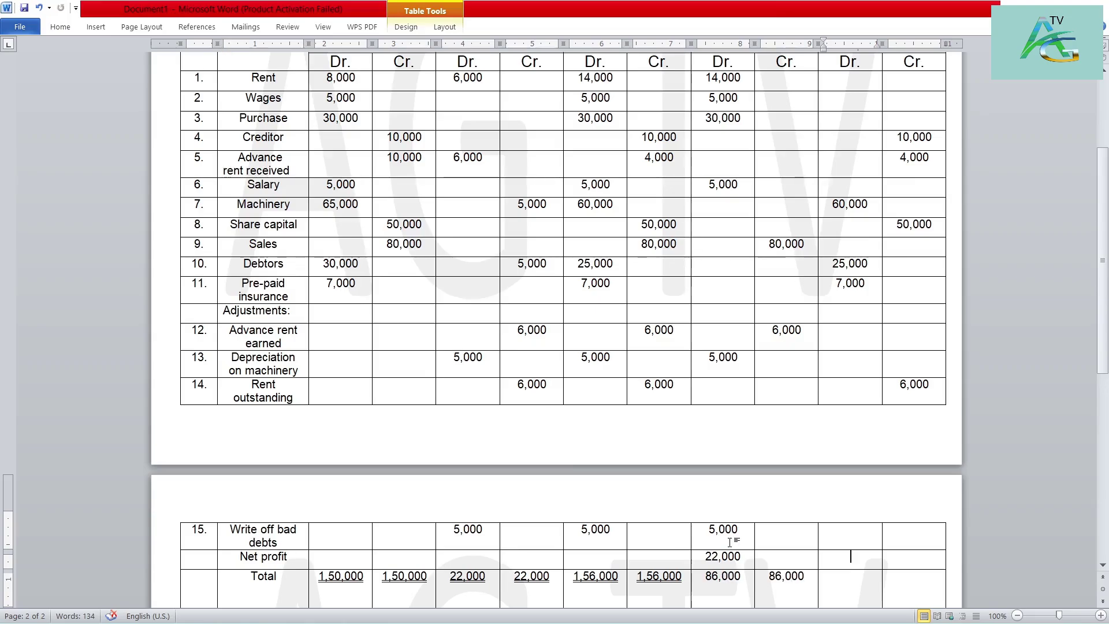
- Carry the net profit into the Balance Sheet Cr. column for the Net profit row
drag(744, 557, 705, 556)
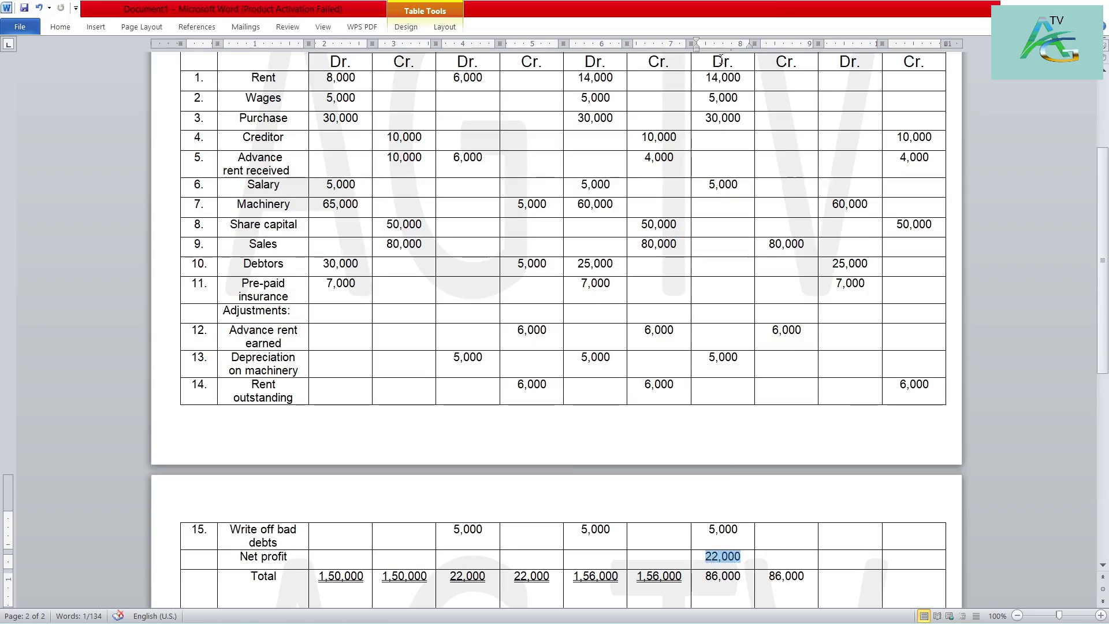
drag(711, 60, 726, 67)
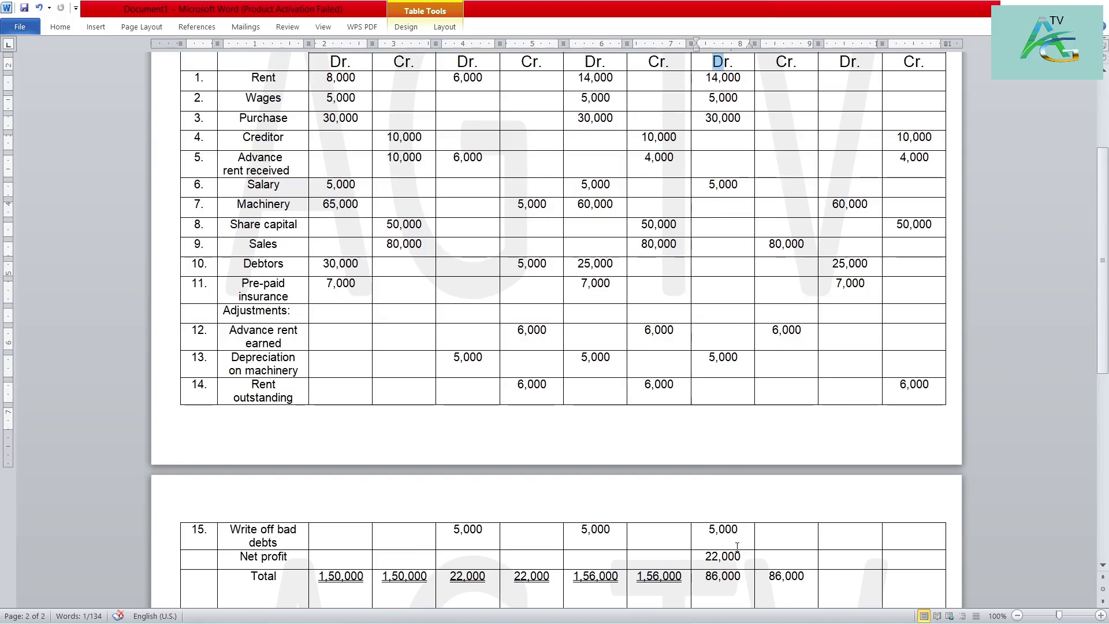
drag(923, 61, 902, 61)
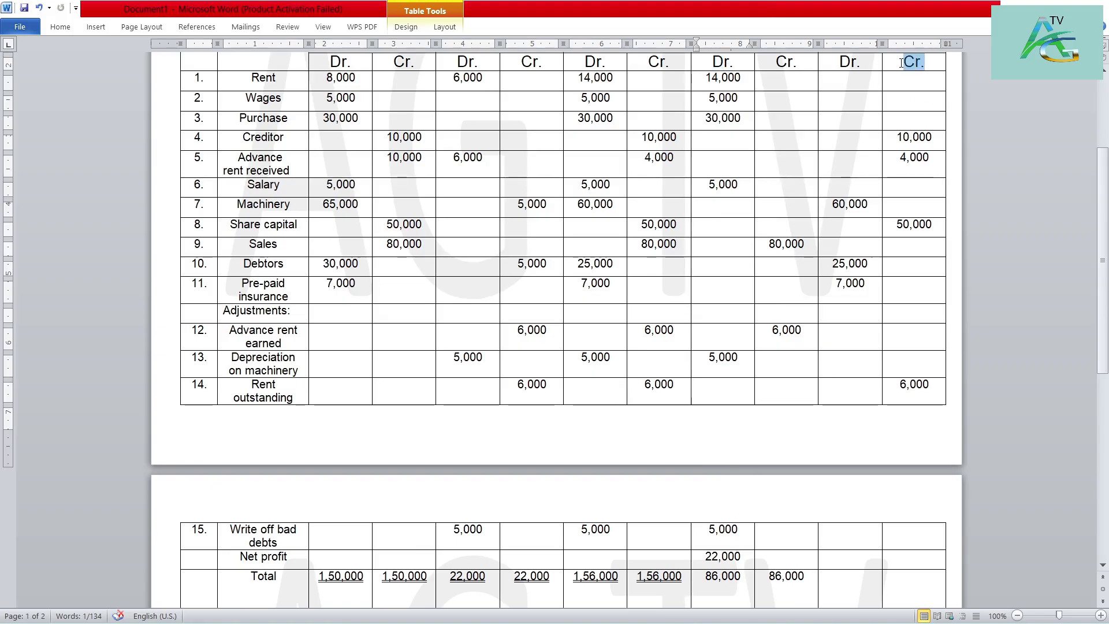
scroll(901, 150, up, 2)
scroll(901, 150, up, 3)
scroll(966, 517, down, 5)
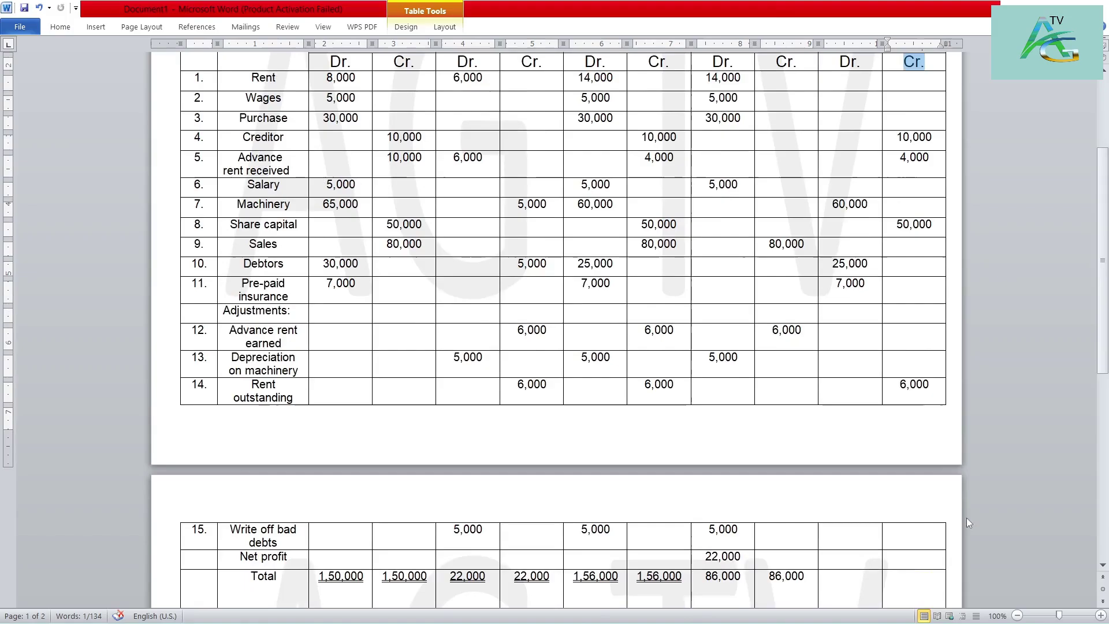
click(910, 559)
text(22)
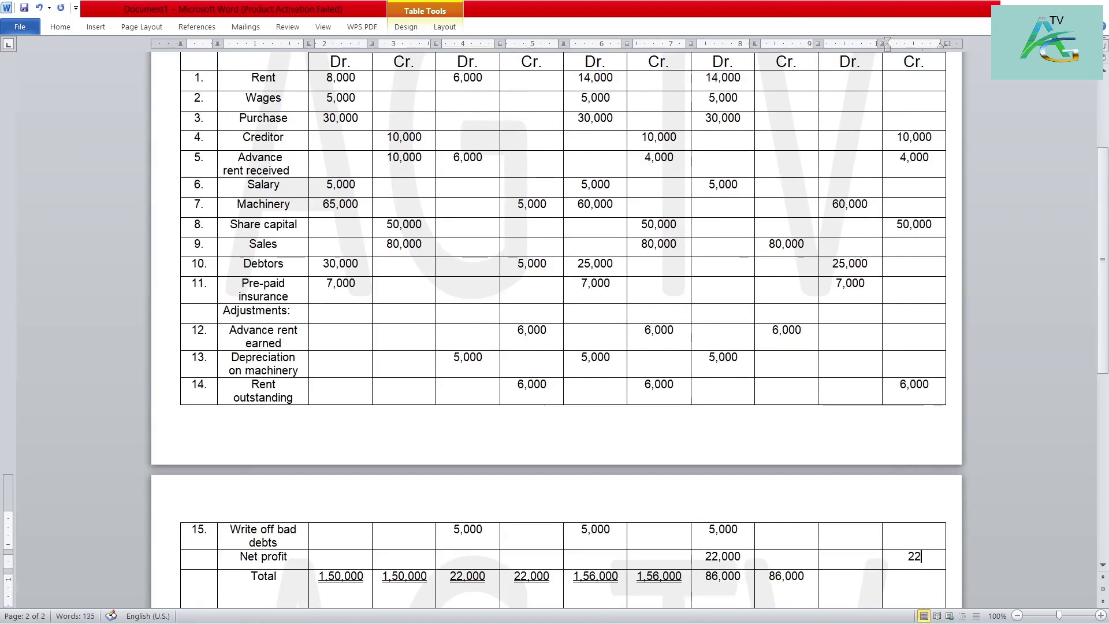
text(,000)
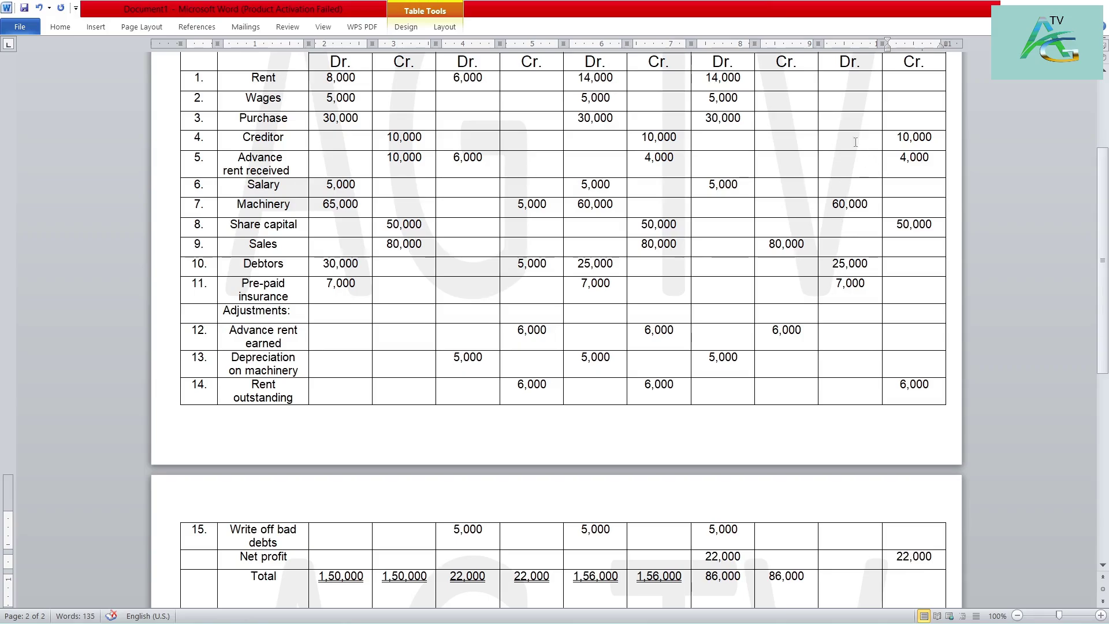
- Enter 92,000 in both the Balance Sheet Dr. and Cr. total cells
click(850, 577)
text(92,000)
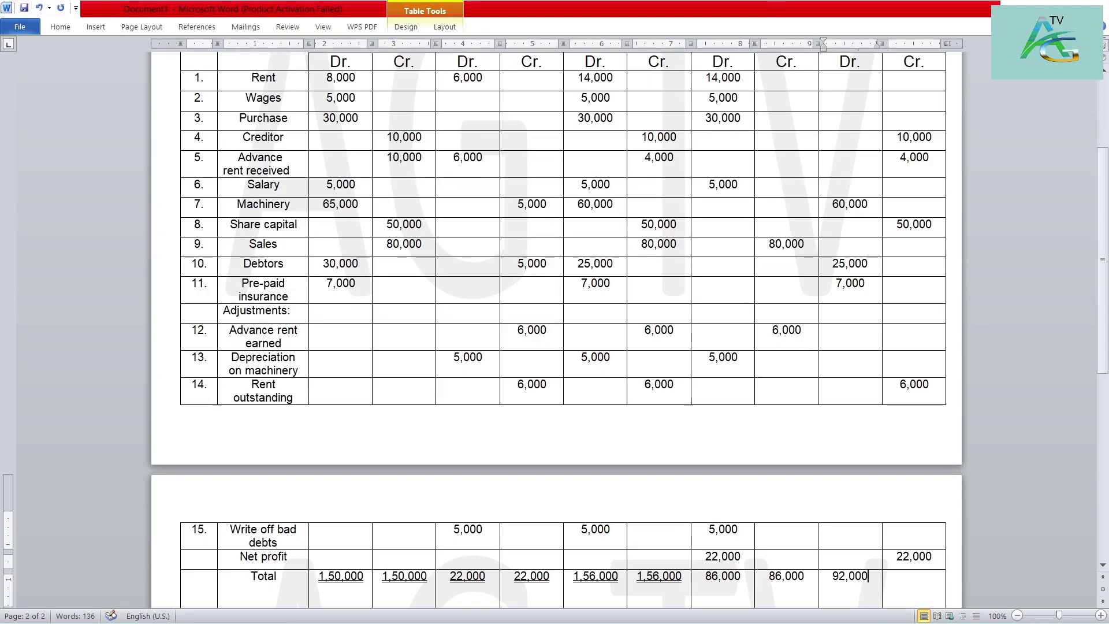
click(920, 582)
text(92)
text(,000)
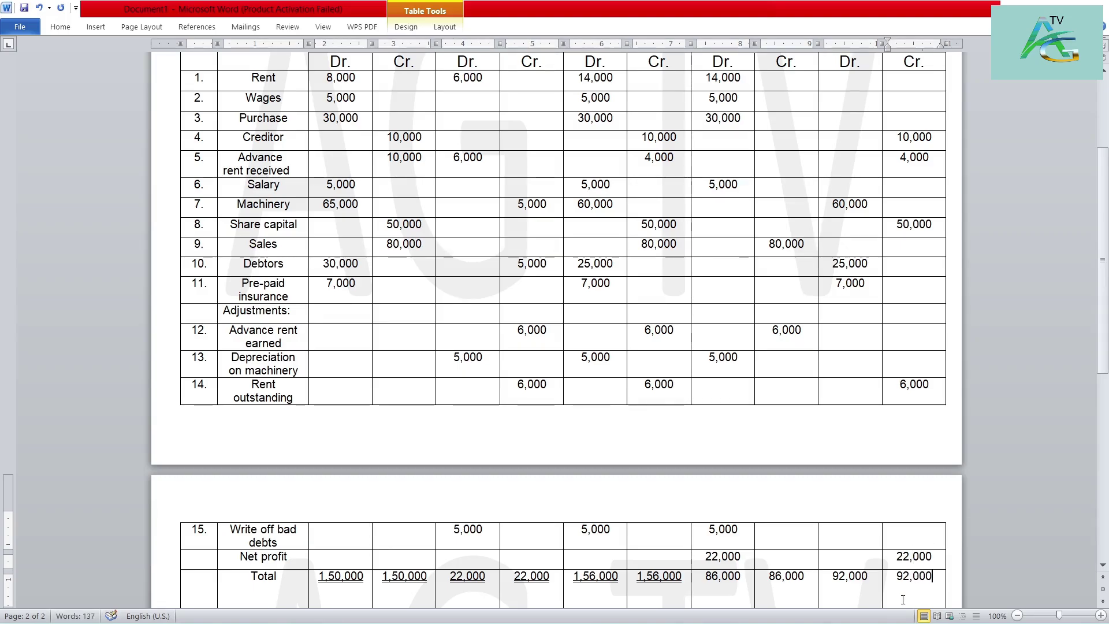
- Underline the four totals in the Total row, from 86,000 to 92,000
key(shift+Left)
key(shift+Left)
key(shift+Left)
key(shift+Left)
key(shift+Left)
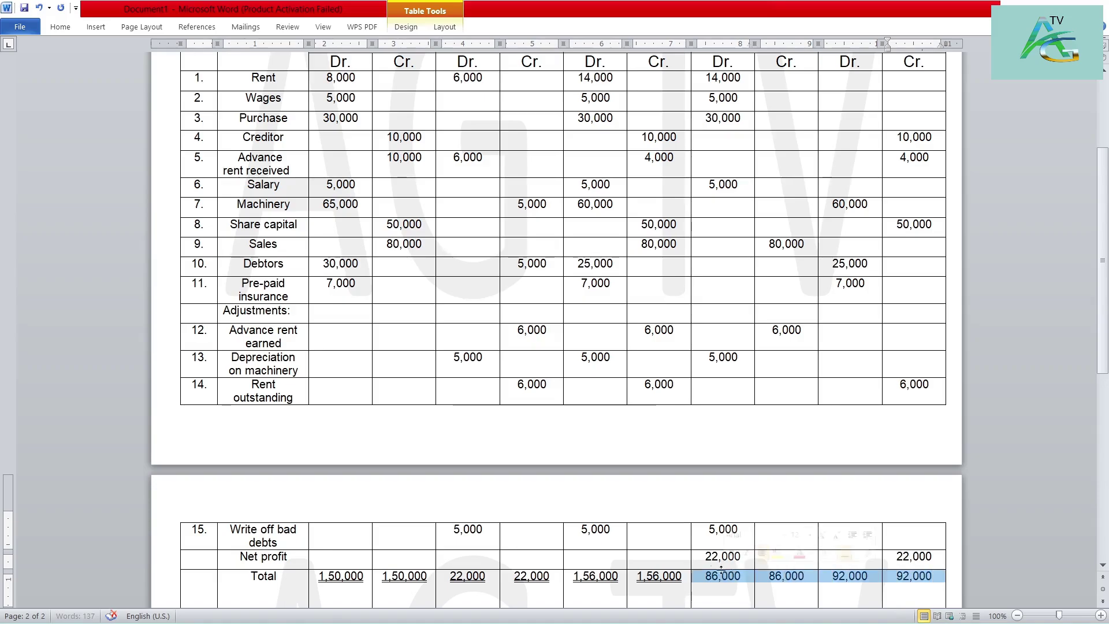
click(60, 26)
click(175, 65)
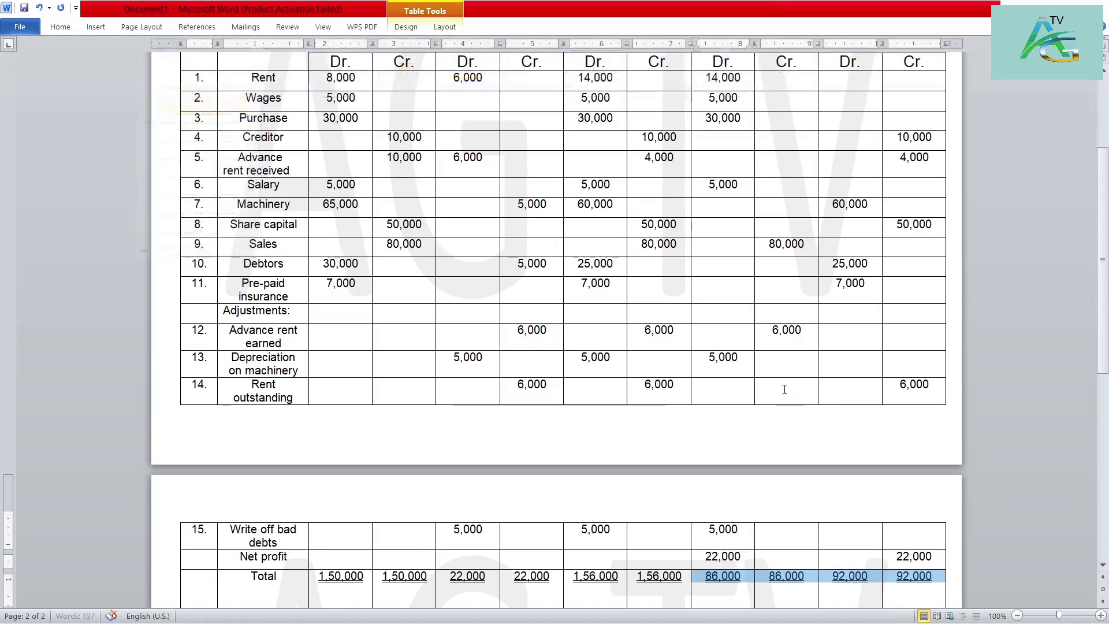
click(846, 576)
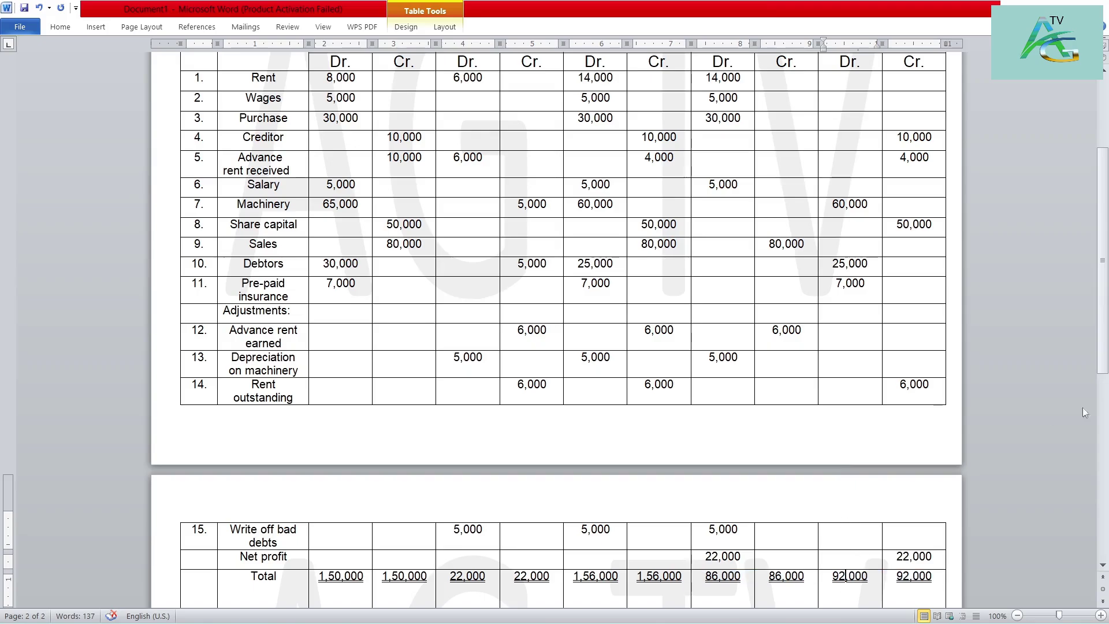
mouse_move(1105, 373)
mouse_down()
mouse_move(1105, 240)
mouse_move(1106, 252)
mouse_up()
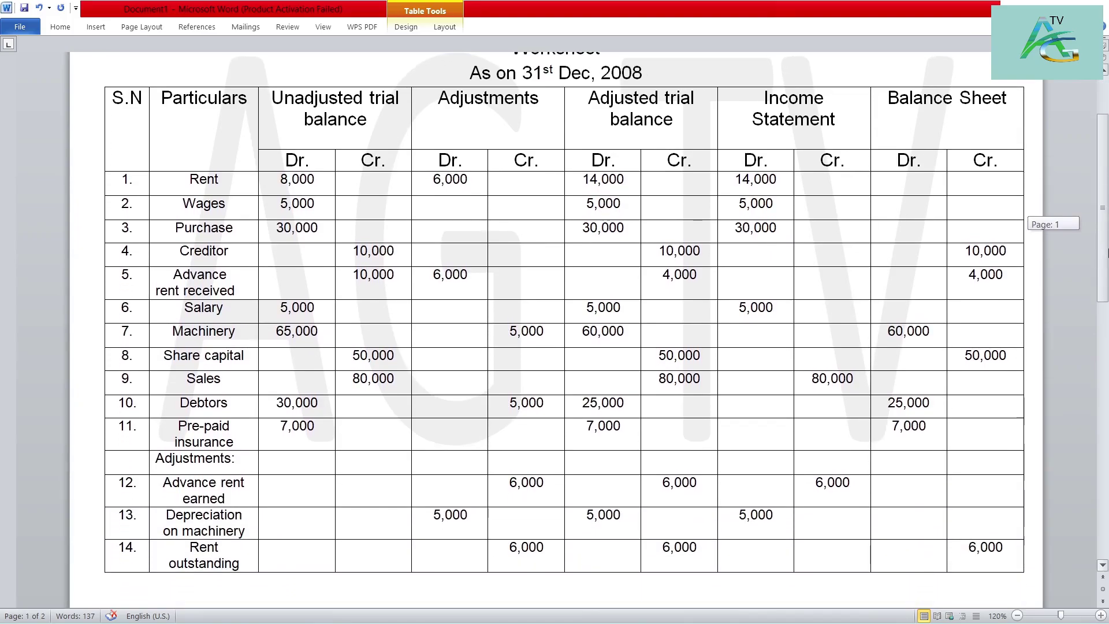
drag(1107, 252, 1107, 317)
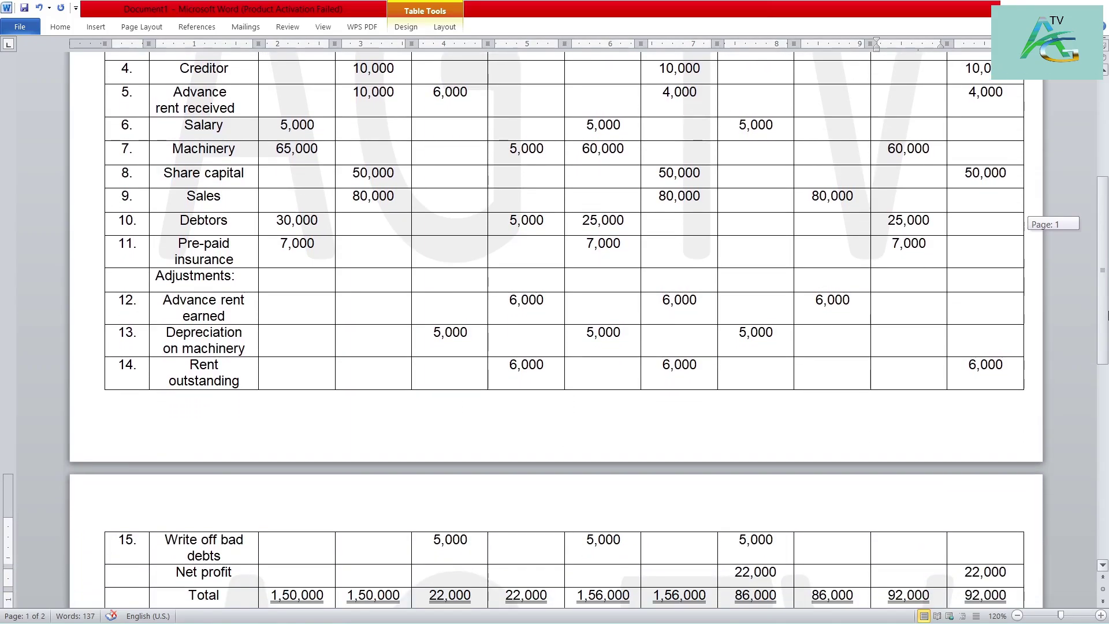